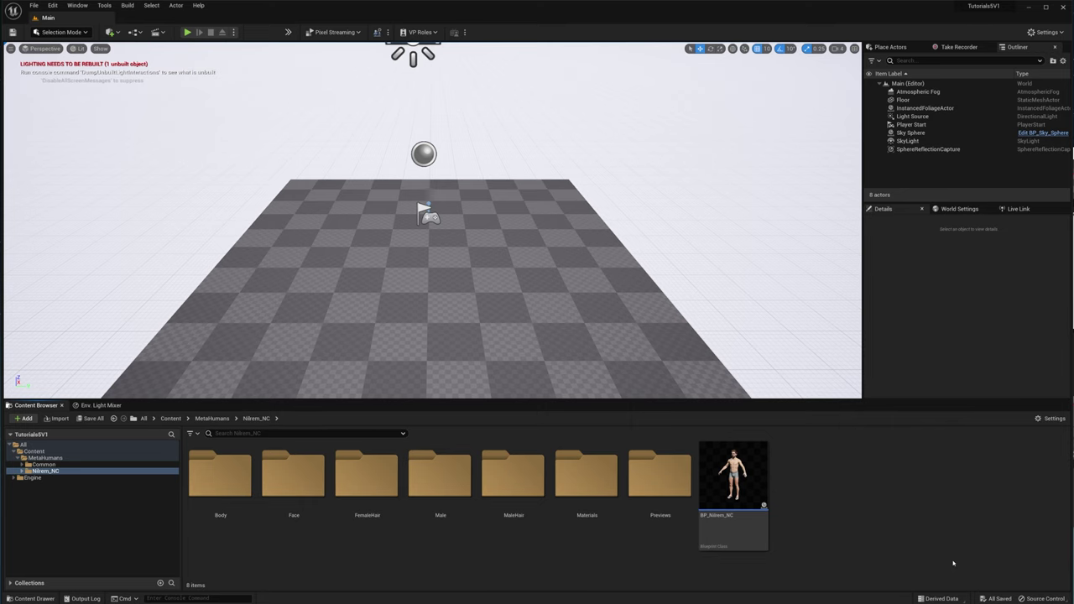
Open the BP_Nilrem_NC blueprint and examine the Twitter thread's node-graph images showing the Get Skinned Asset and Cast To SkeletalMesh setup.
double_click(733, 504)
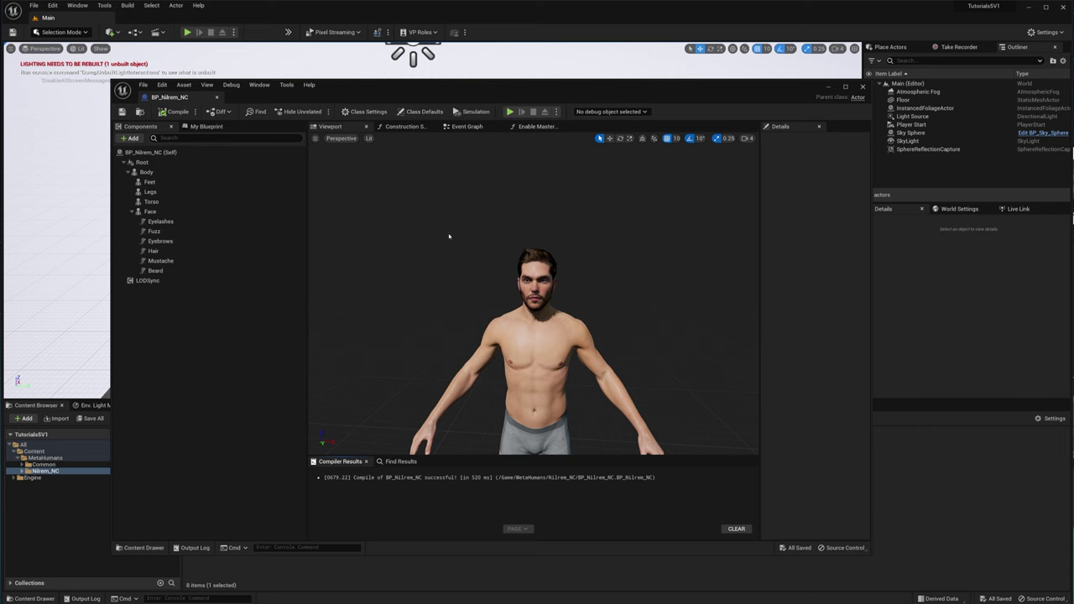
key(alt+Tab)
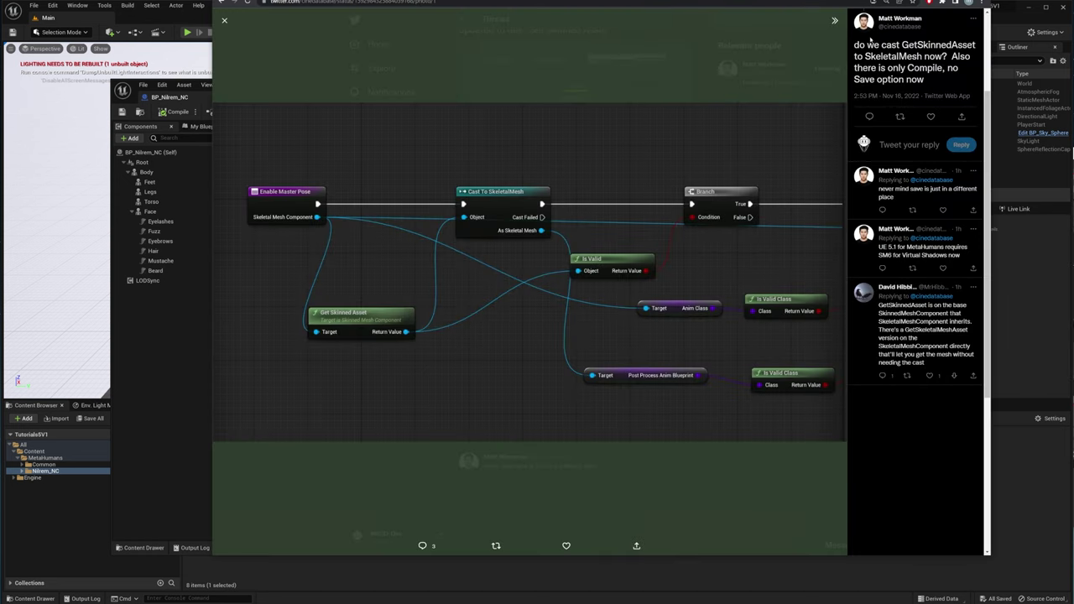
click(640, 494)
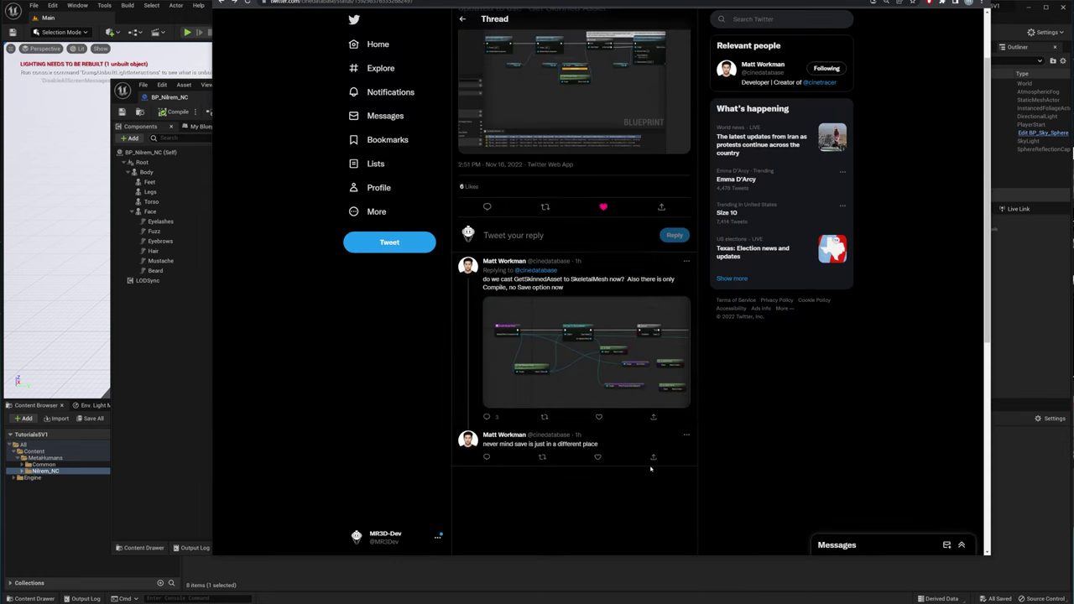
scroll(440, 105, up, 3)
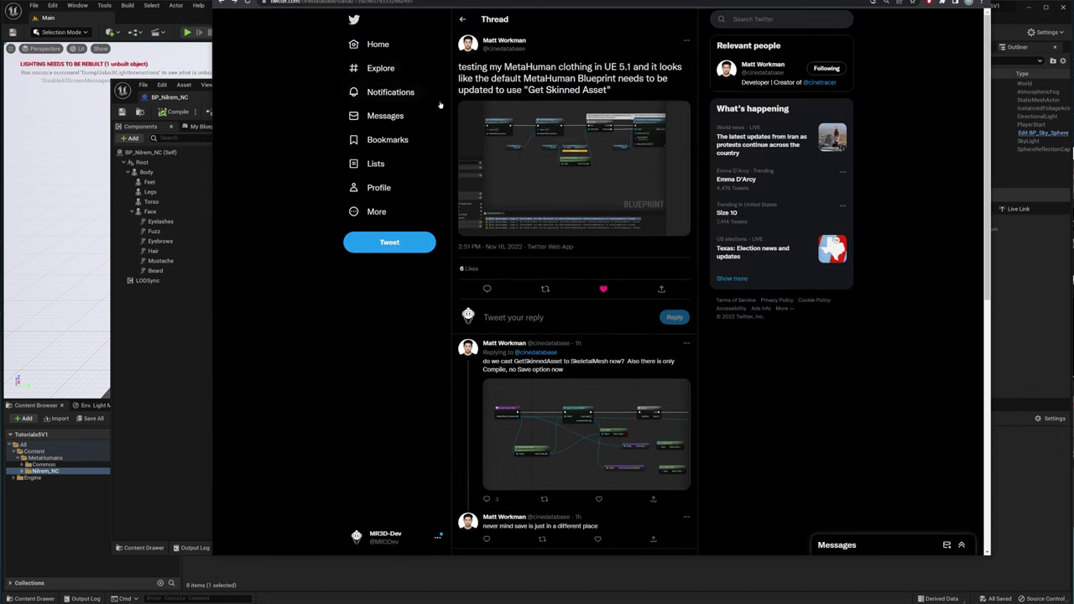
click(562, 168)
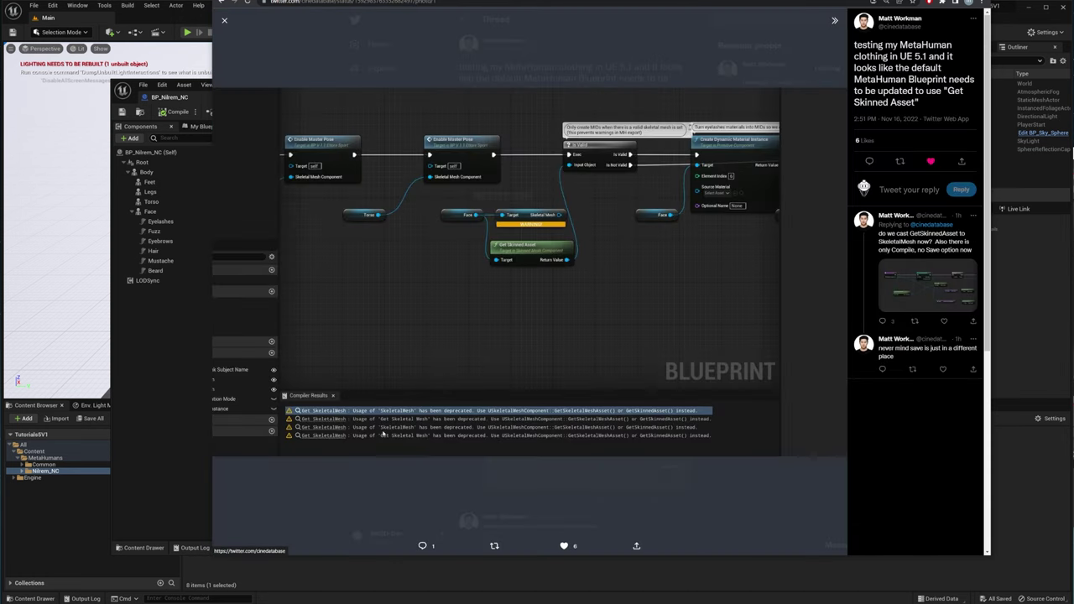
click(792, 493)
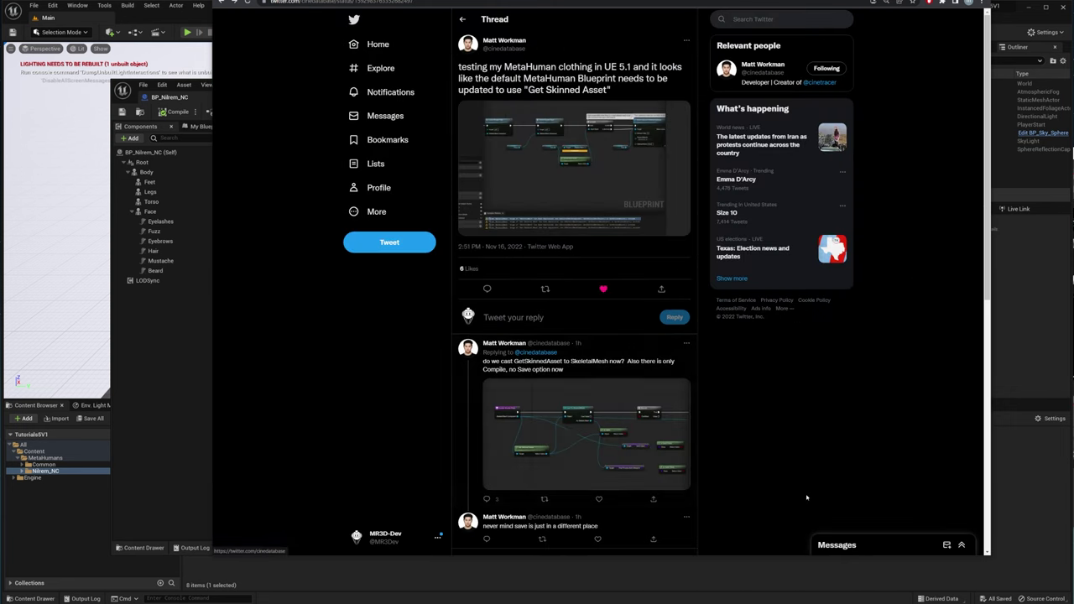
click(569, 443)
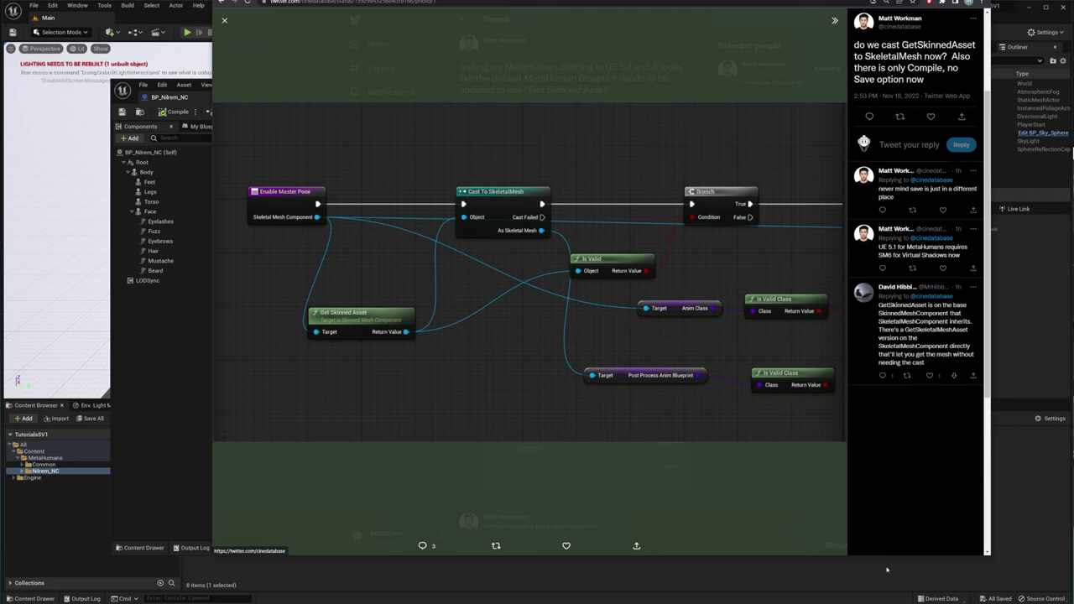
click(209, 471)
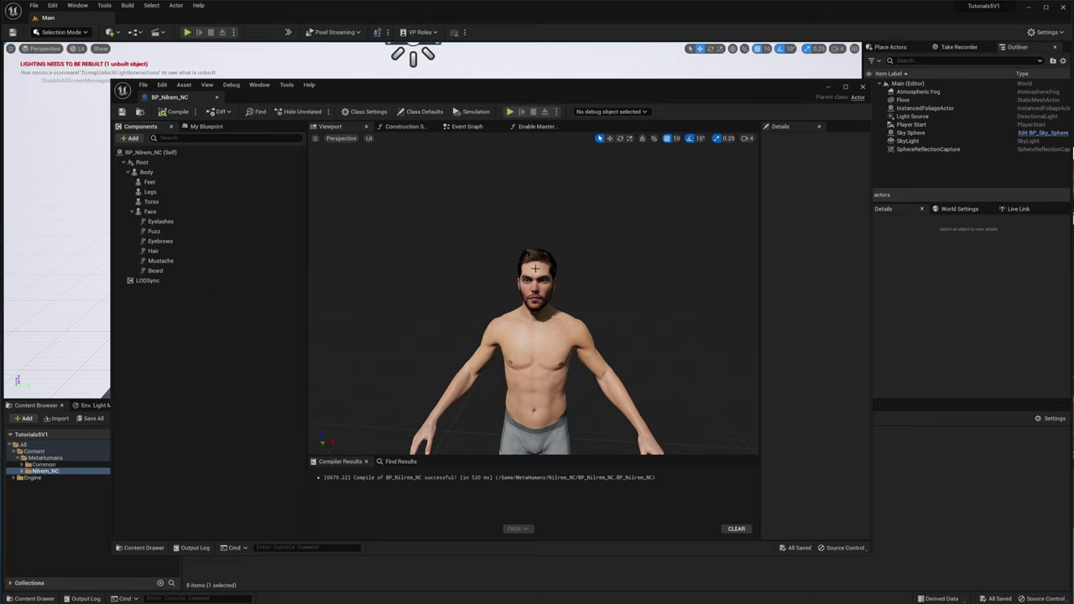
In the Enable Master Pose graph, spread out the Branch, Is Valid, Get Skinned Asset and Cast To SkeletalMesh nodes for readable wiring.
click(520, 128)
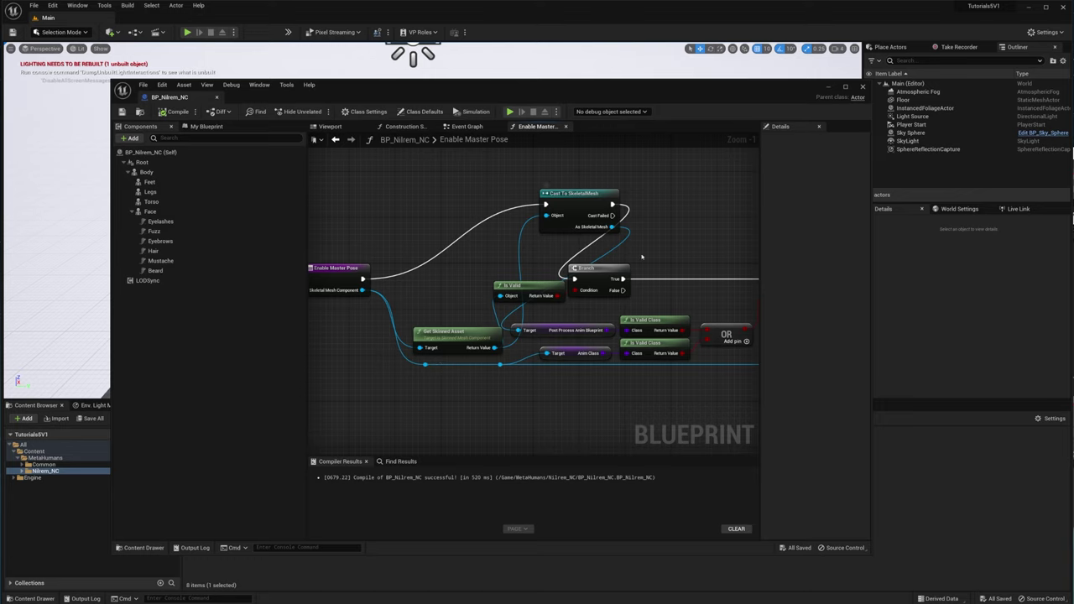
drag(595, 267, 695, 262)
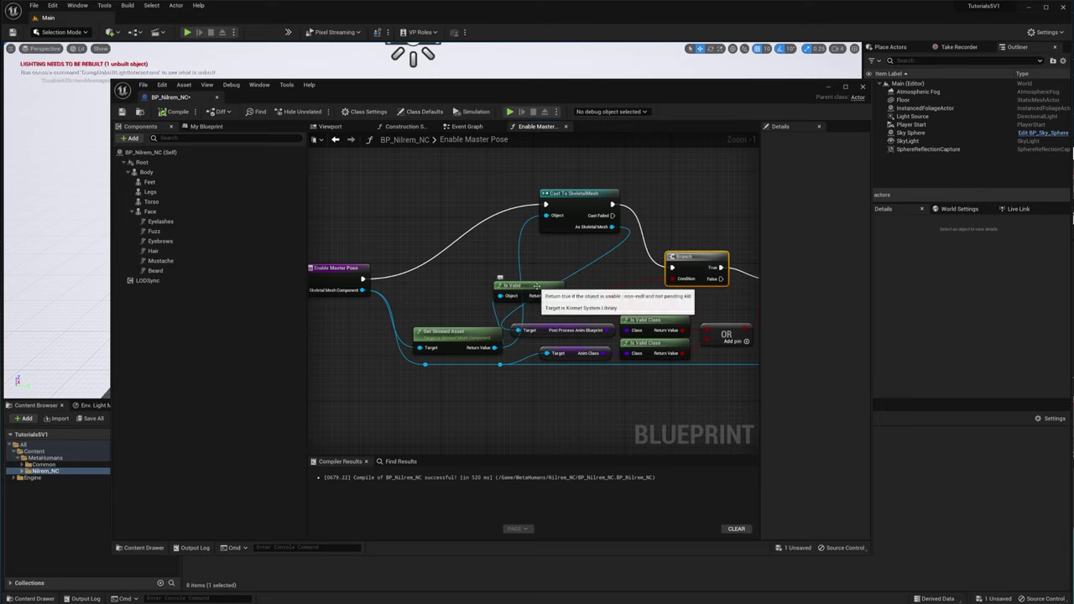
drag(539, 294, 556, 390)
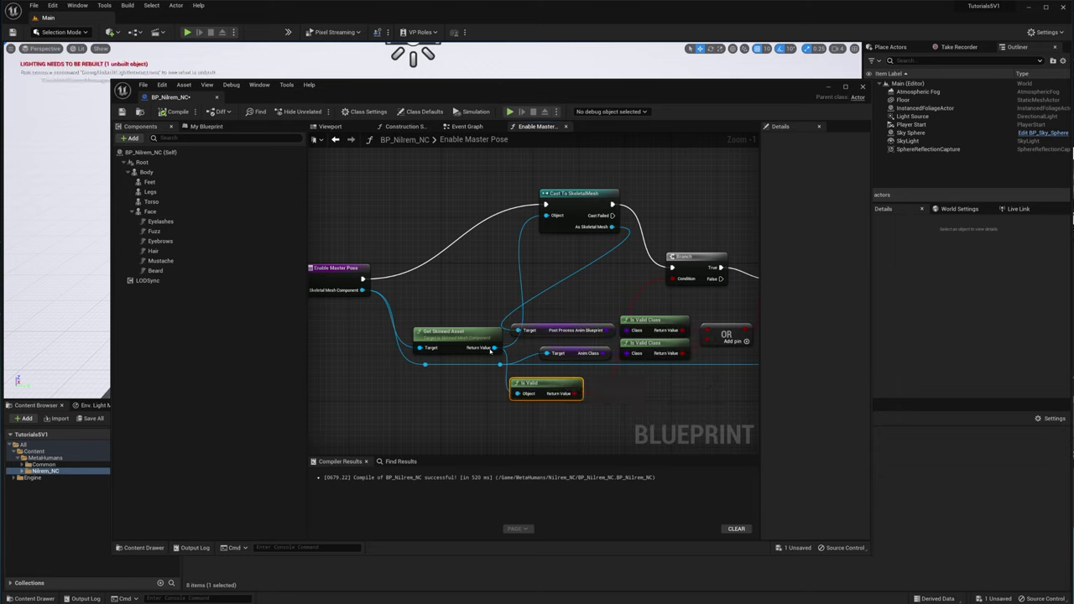
drag(469, 335, 451, 312)
right_drag(451, 312, 460, 329)
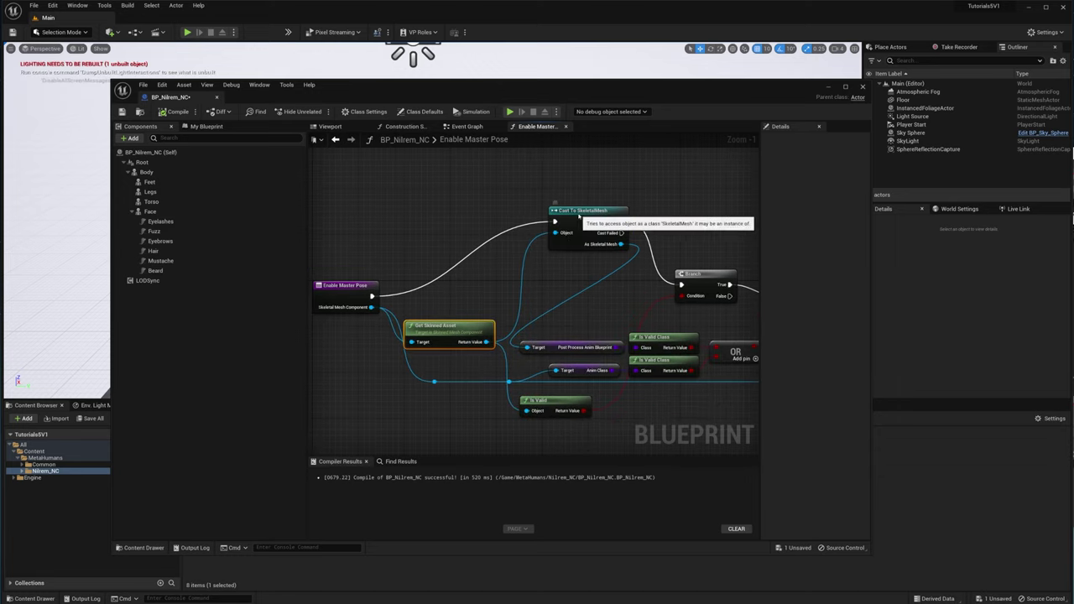
drag(592, 249, 572, 283)
scroll(669, 218, down, 1)
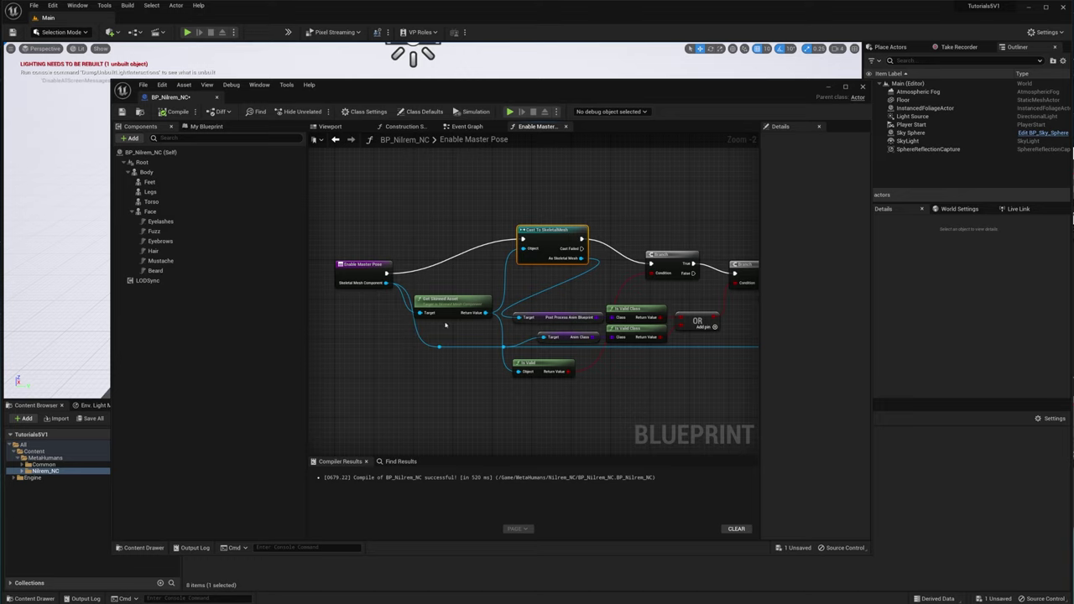
drag(453, 304, 451, 294)
Check the graph against the browser's reference image and slightly reposition the Cast To SkeletalMesh and Post Process Anim Blueprint nodes.
key(alt+Tab)
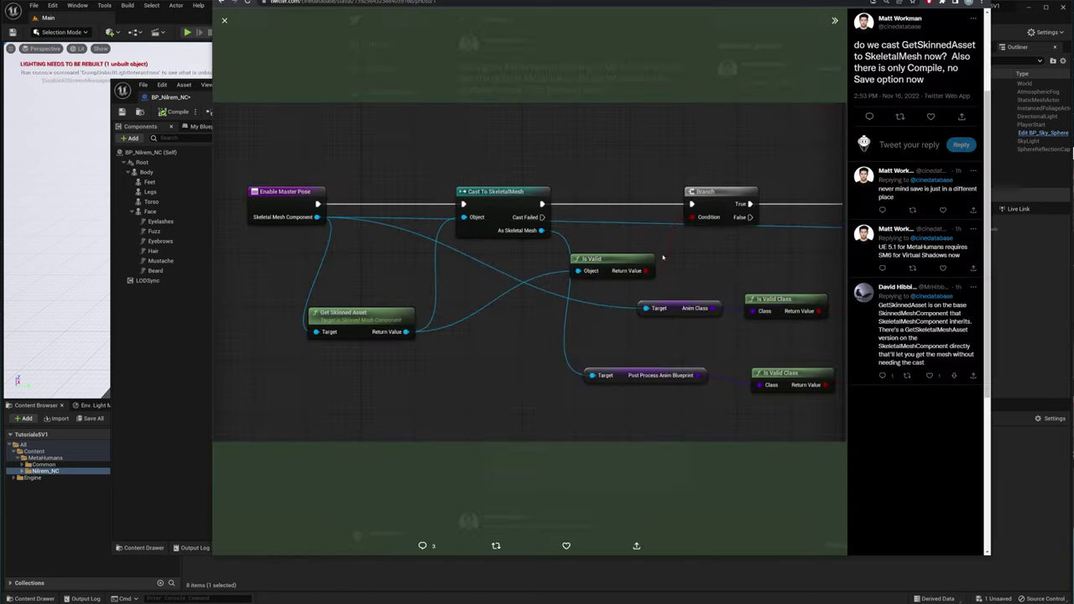
key(alt+Tab)
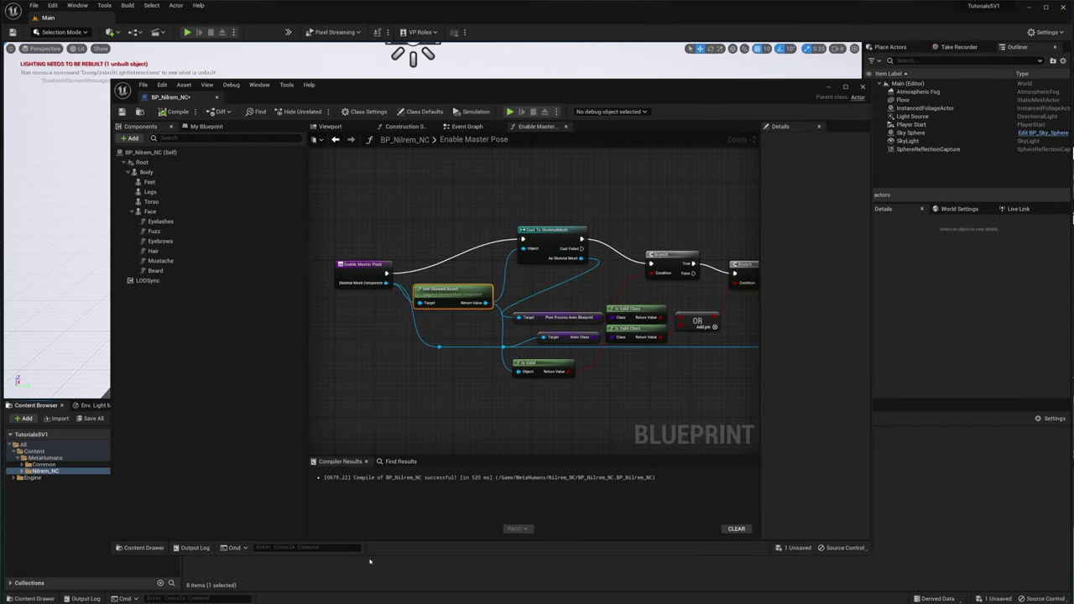
drag(579, 239, 573, 233)
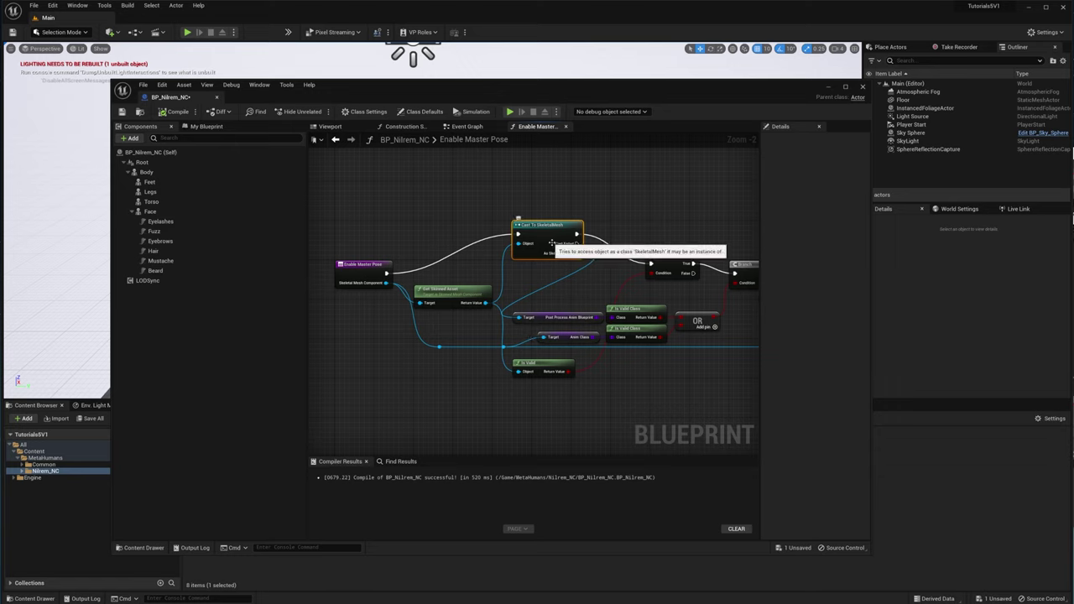
drag(556, 317, 565, 316)
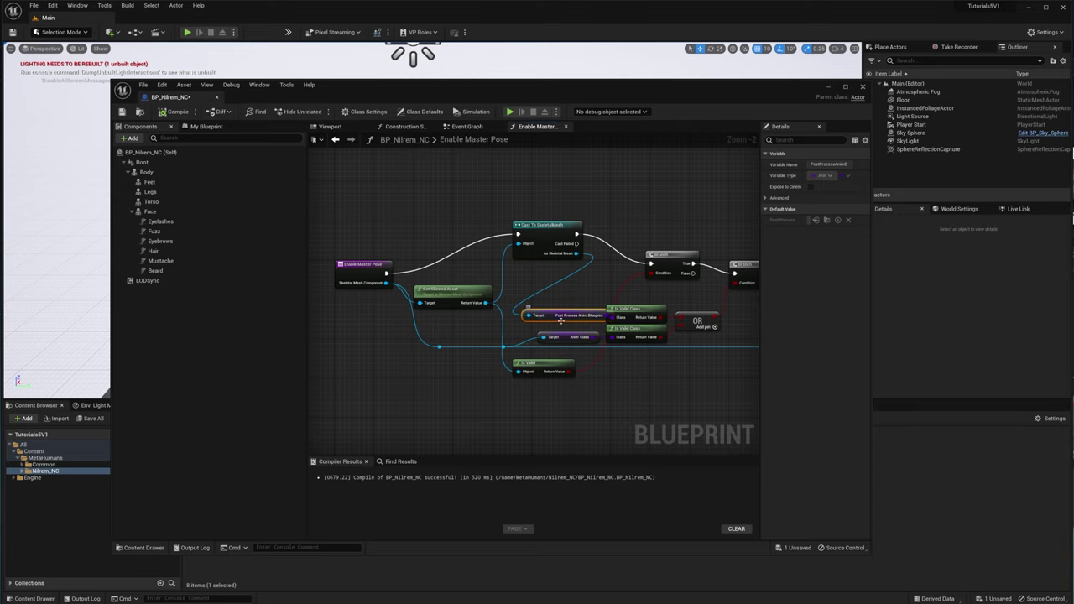
drag(561, 319, 555, 319)
Examine the Face, Get Skeletal Mesh Asset and Is Valid wiring in the Construction Script alongside Enable Master Pose, and minimize the blueprint window.
click(415, 127)
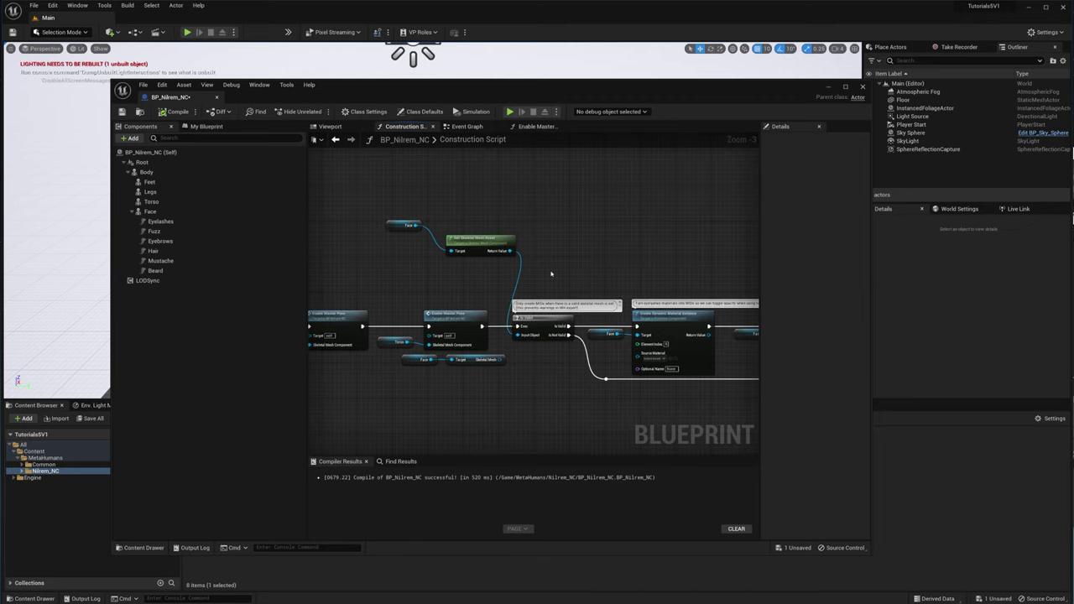
scroll(509, 245, up, 3)
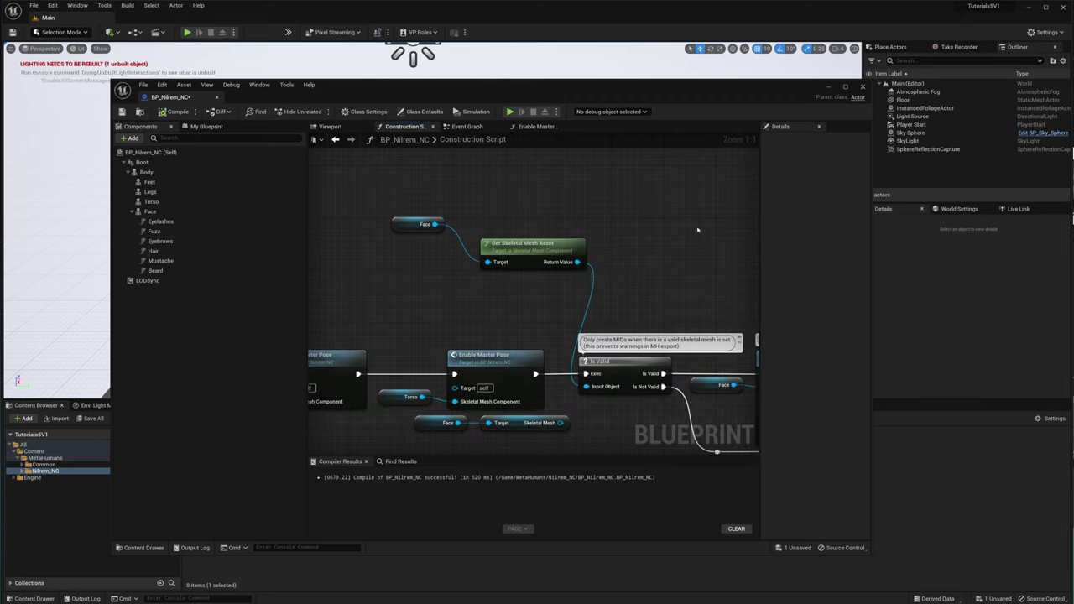
right_drag(638, 278, 660, 282)
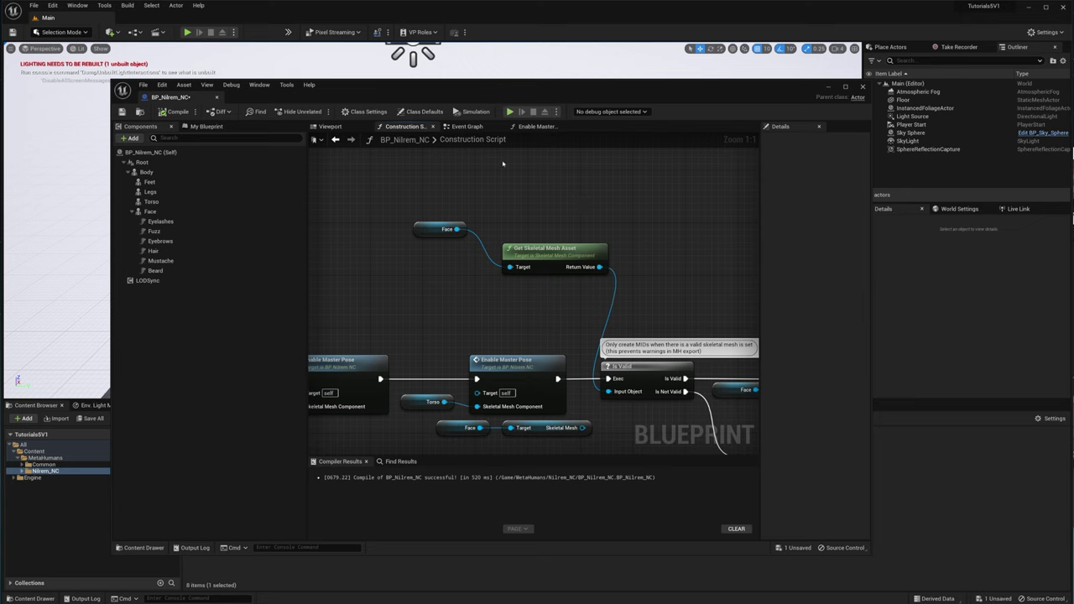
click(539, 126)
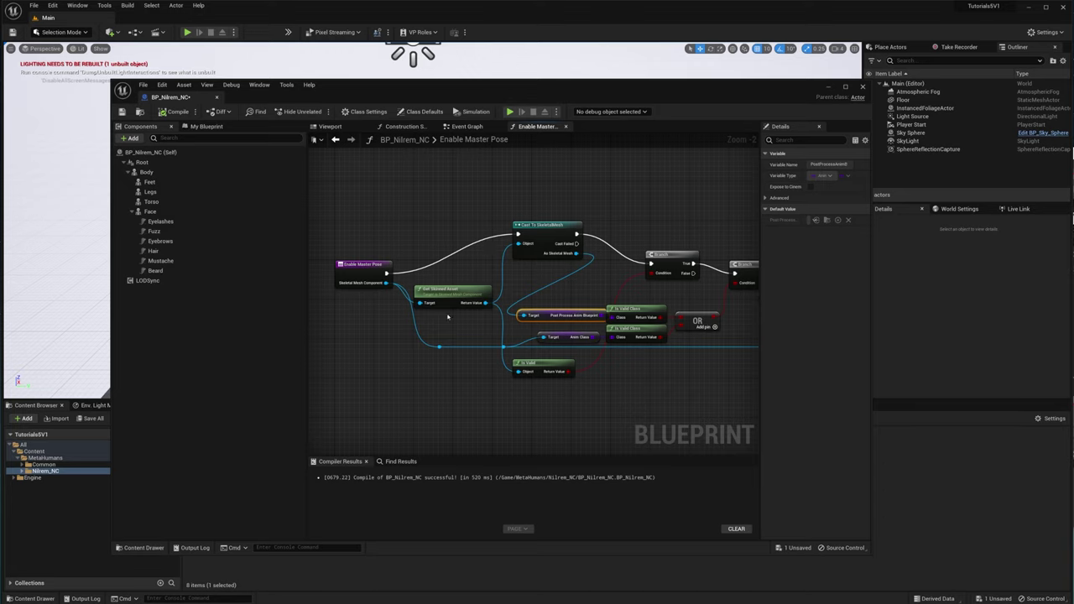
double_click(440, 140)
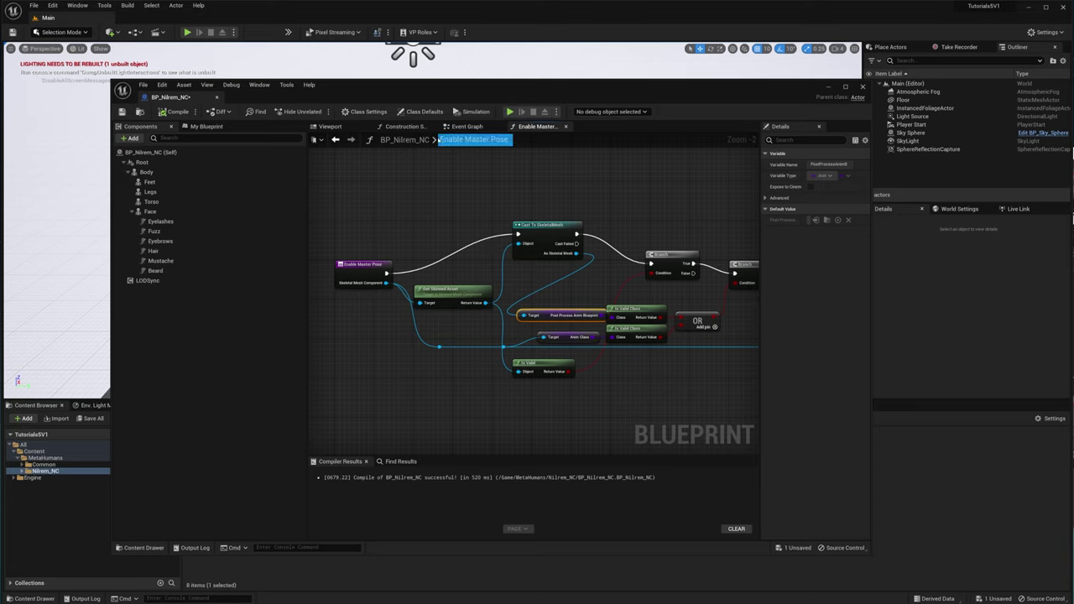
click(467, 126)
click(405, 126)
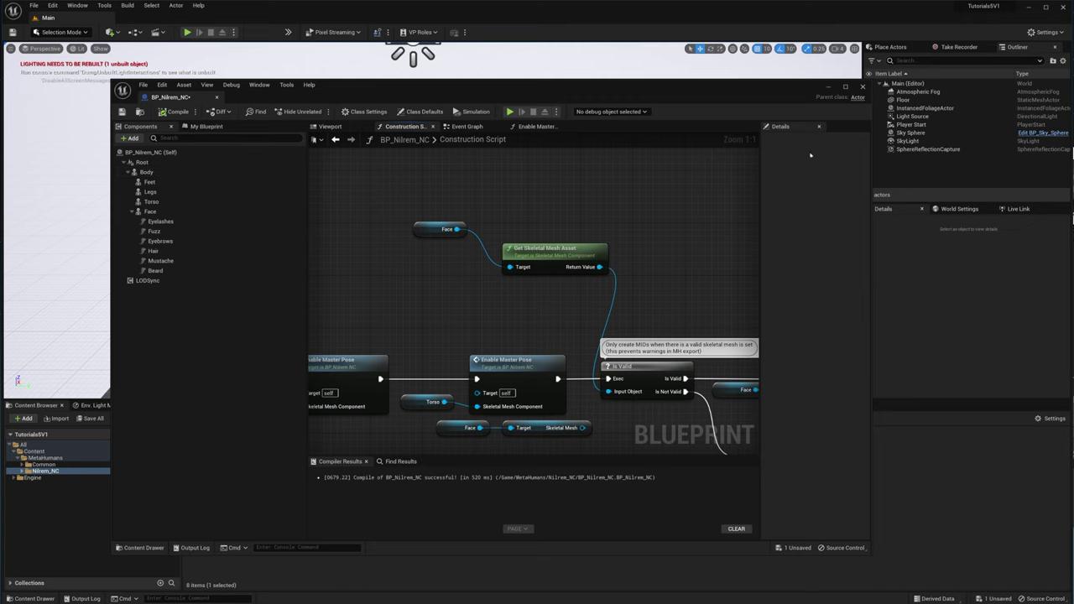
click(825, 85)
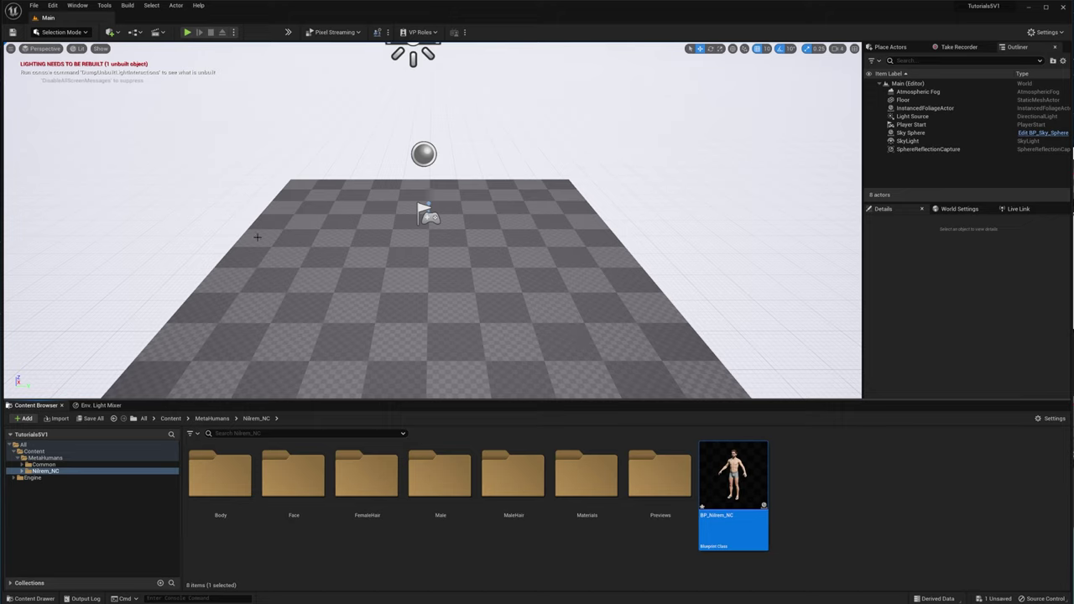
Create a new empty level and place the BP_Nilrem_NC MetaHuman in it.
click(34, 5)
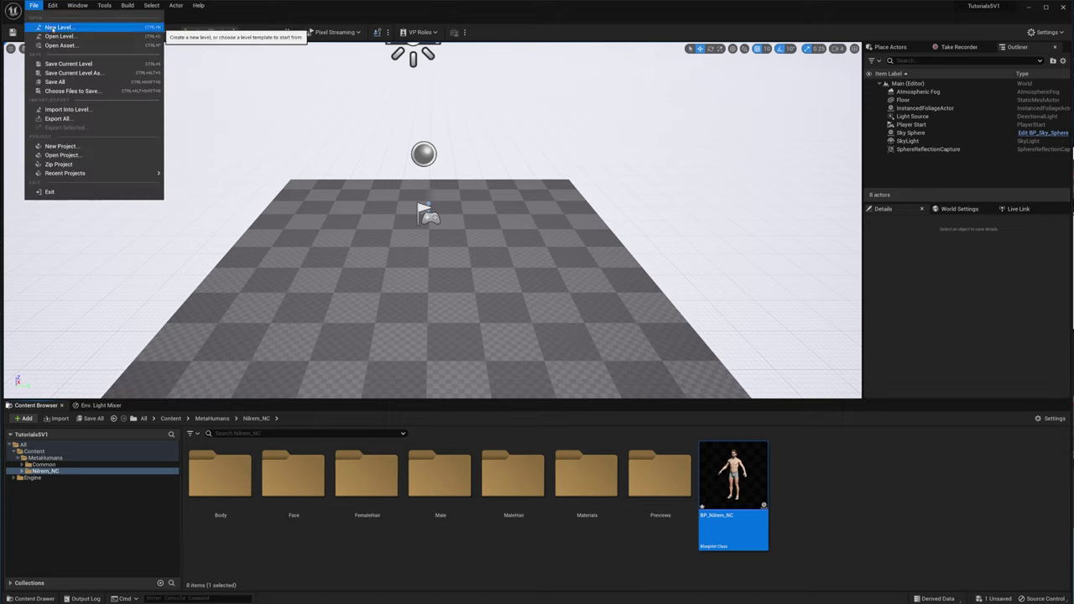
click(55, 26)
click(621, 235)
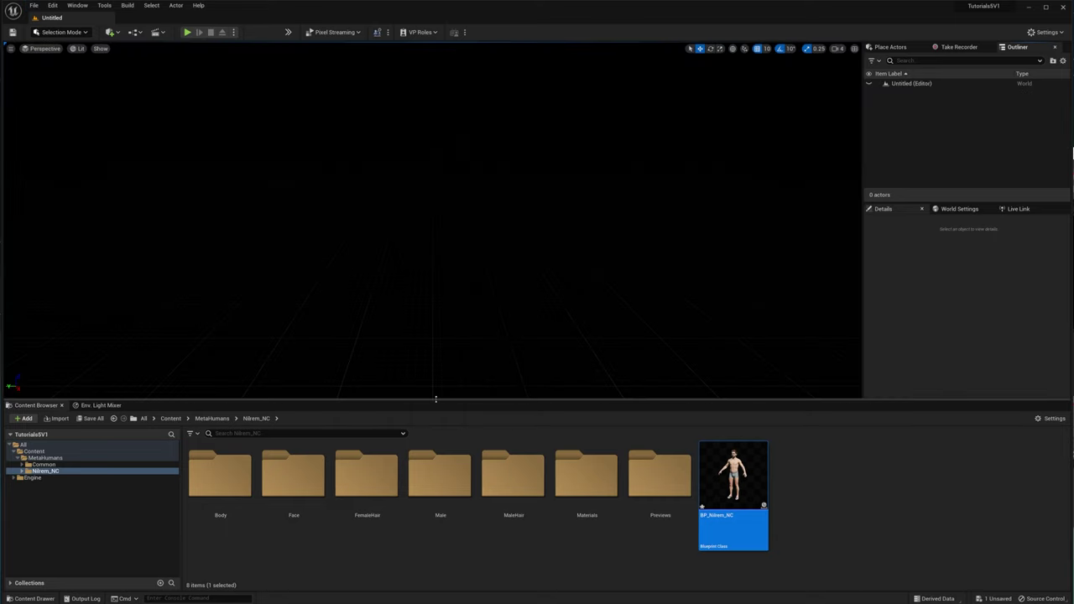
drag(455, 272, 456, 274)
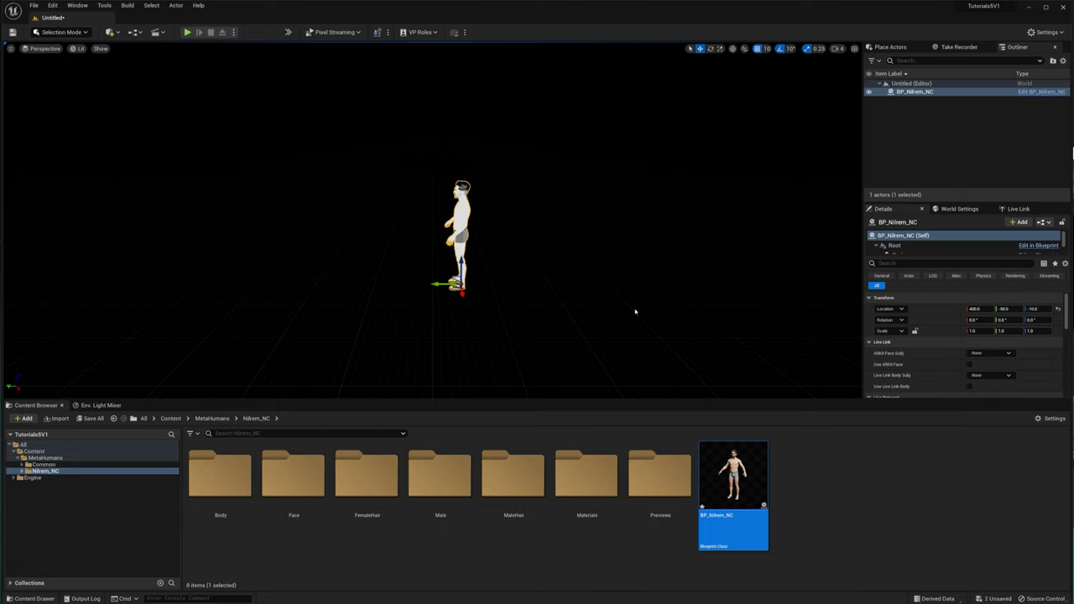
Create a CineCameraActor from a viewport view framing the MetaHuman from the front.
mouse_move(405, 260)
right_down()
mouse_move(408, 220)
mouse_move(404, 260)
mouse_move(436, 245)
mouse_move(369, 252)
mouse_move(470, 254)
mouse_move(463, 218)
mouse_move(460, 260)
mouse_move(450, 219)
mouse_move(470, 245)
mouse_move(424, 260)
right_up()
key(e)
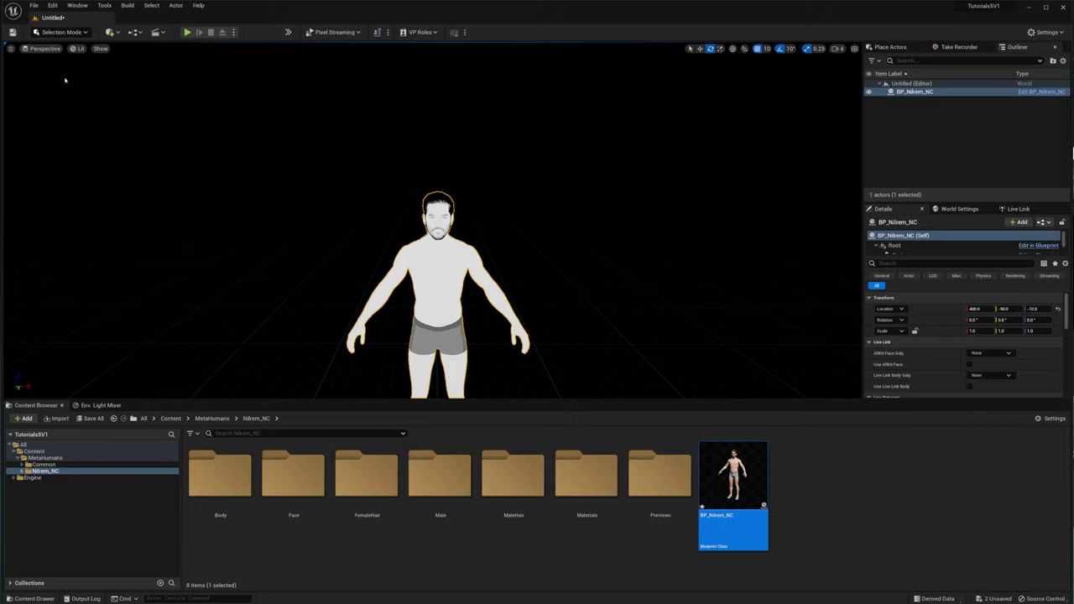
click(46, 48)
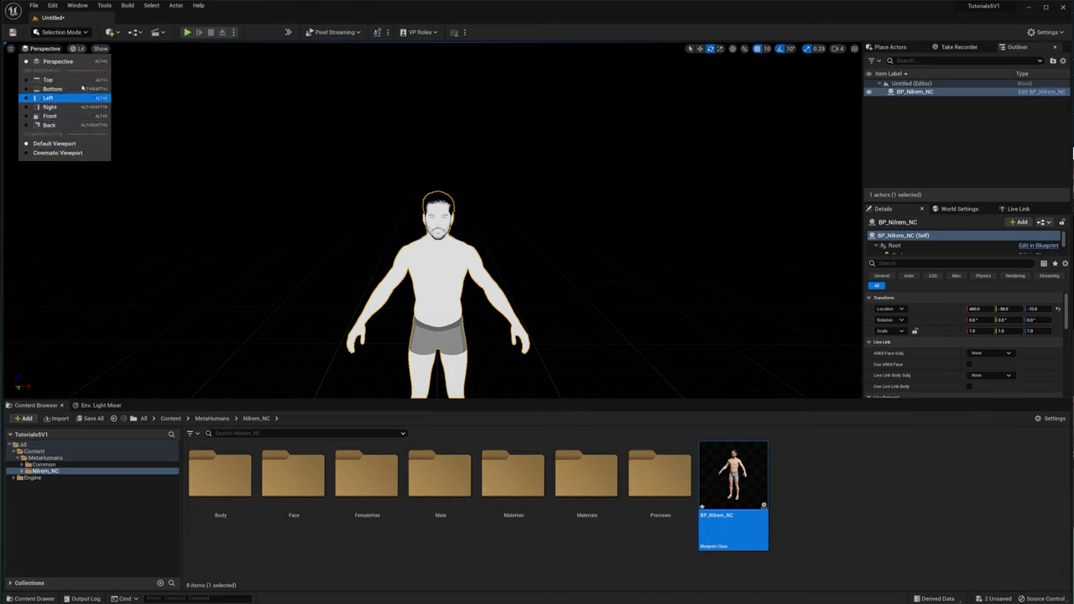
mouse_move(10, 49)
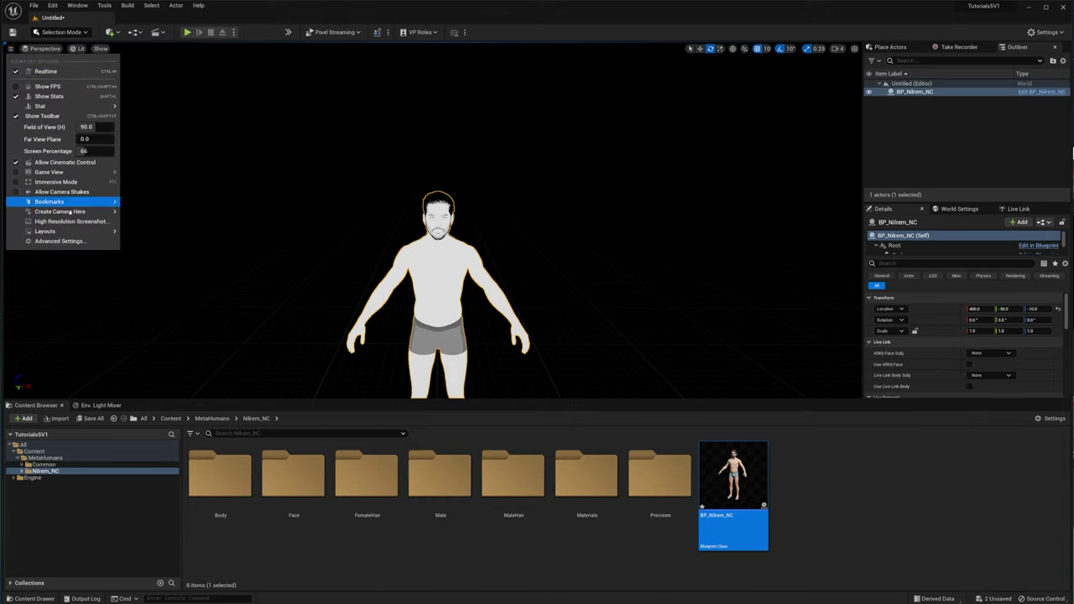
mouse_move(81, 213)
click(154, 224)
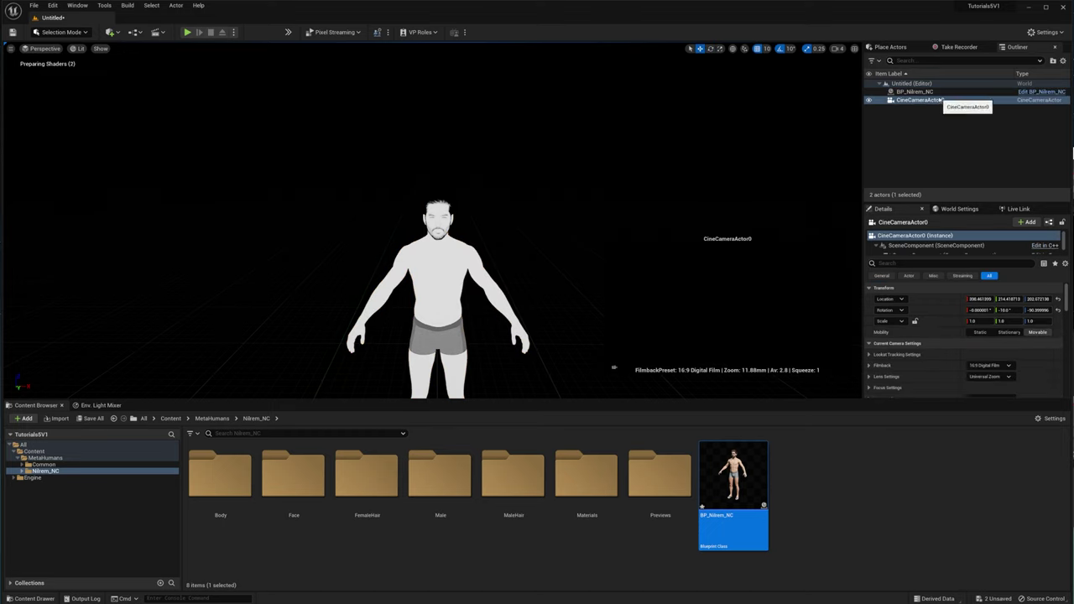
Set the cine camera's current focal length to 120 mm and expand its crop settings.
scroll(951, 322, down, 3)
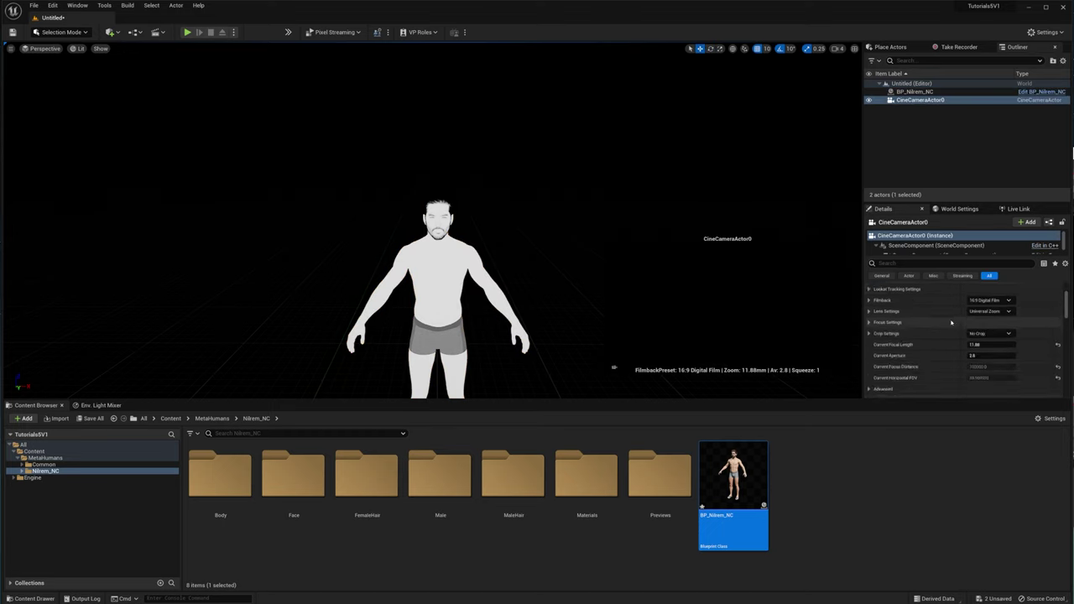
click(980, 344)
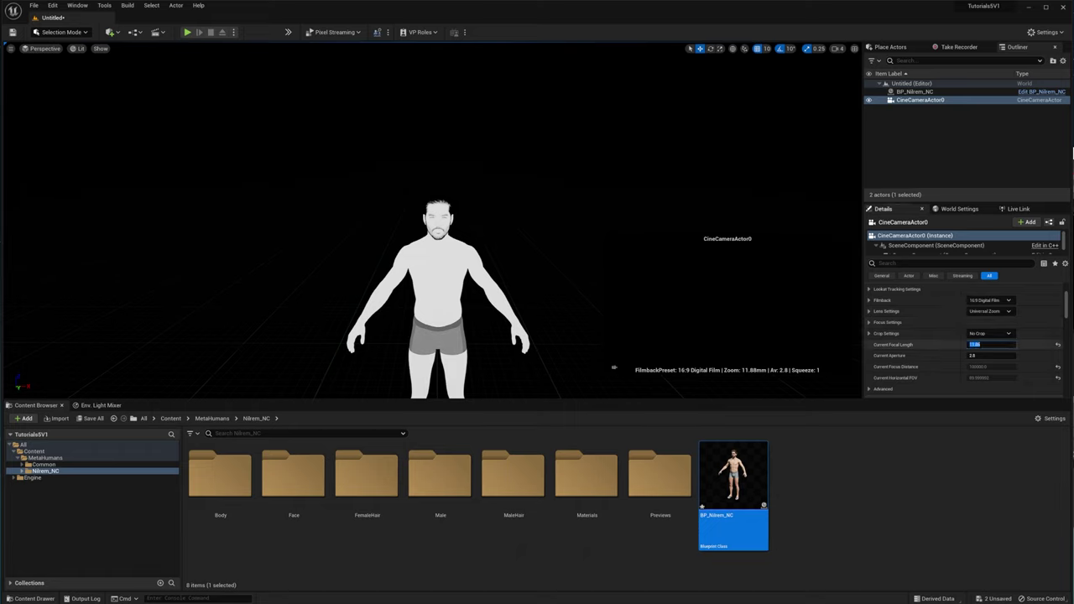
text(120)
key(Return)
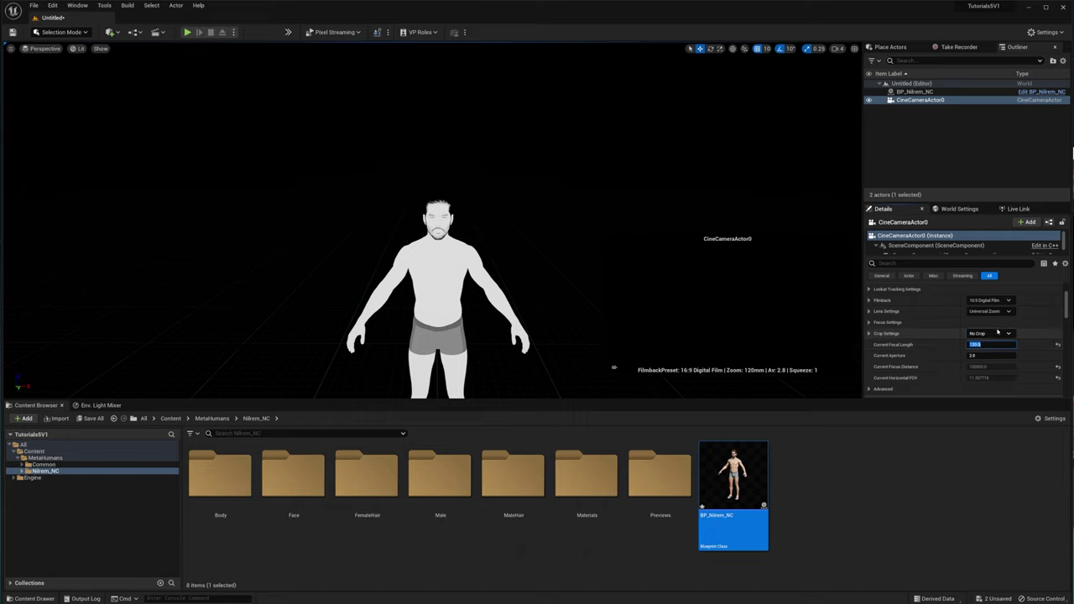
click(869, 333)
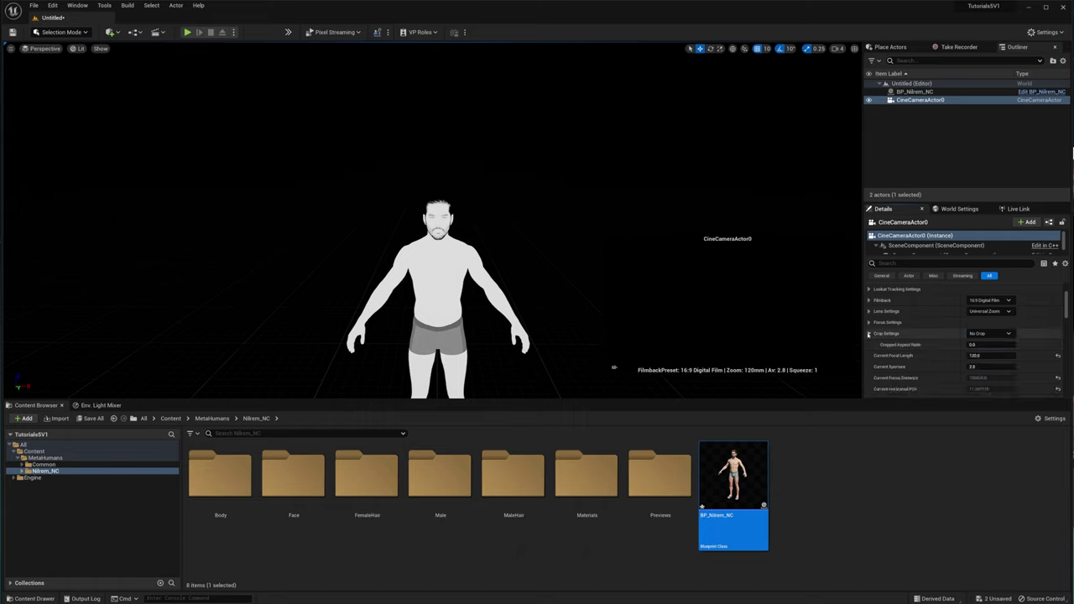
Collapse the cine camera's crop settings and set its manual focus distance to 500 cm in the focus settings.
click(868, 333)
scroll(950, 341, up, 1)
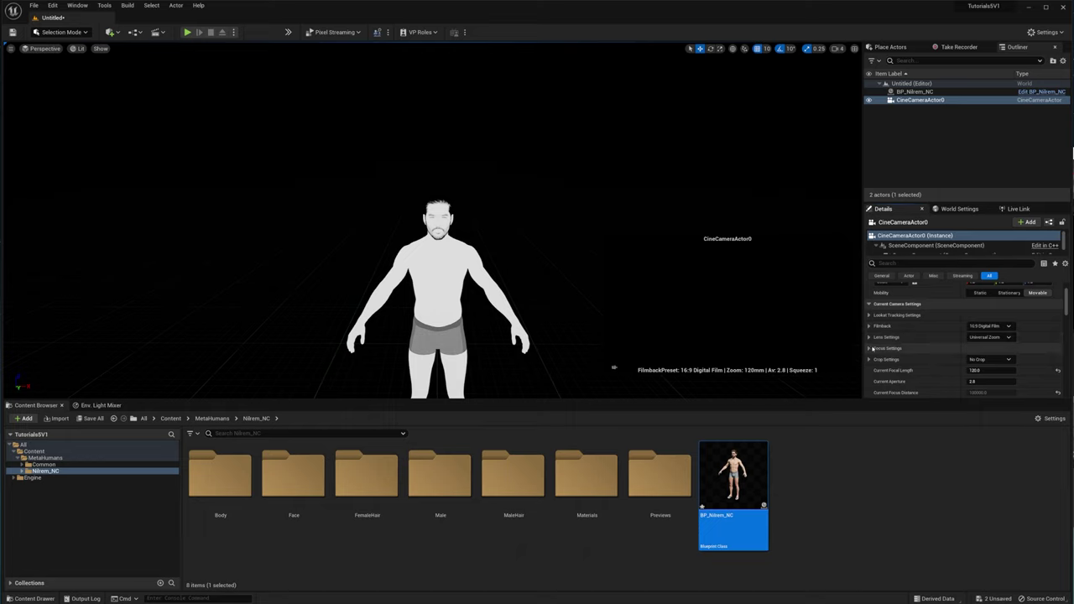
click(870, 348)
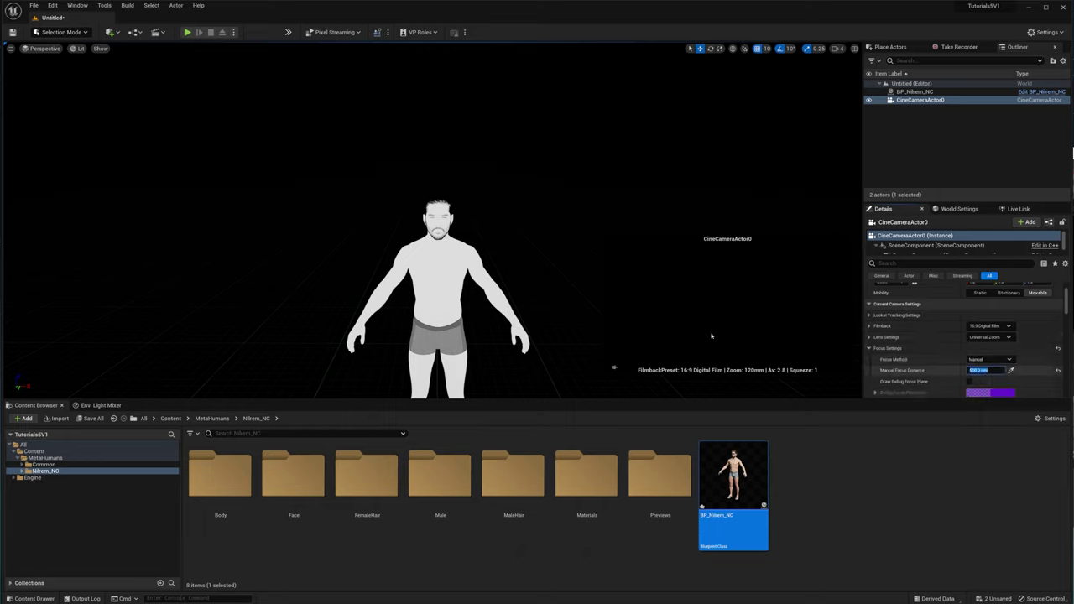
Place a point light in the level and move it in front of the MetaHuman so that it lights the face.
click(890, 47)
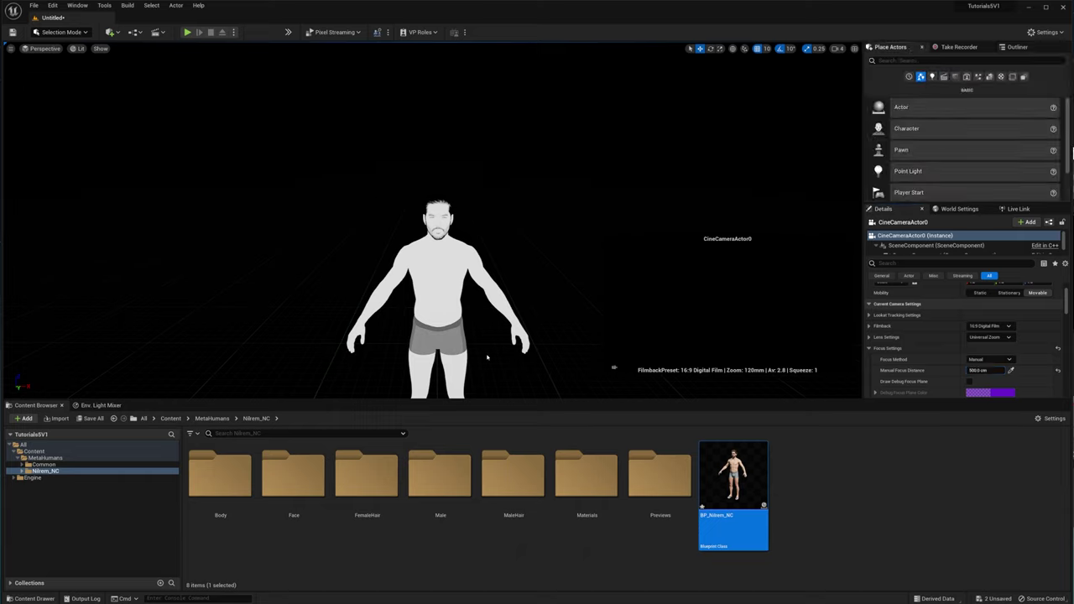
click(932, 76)
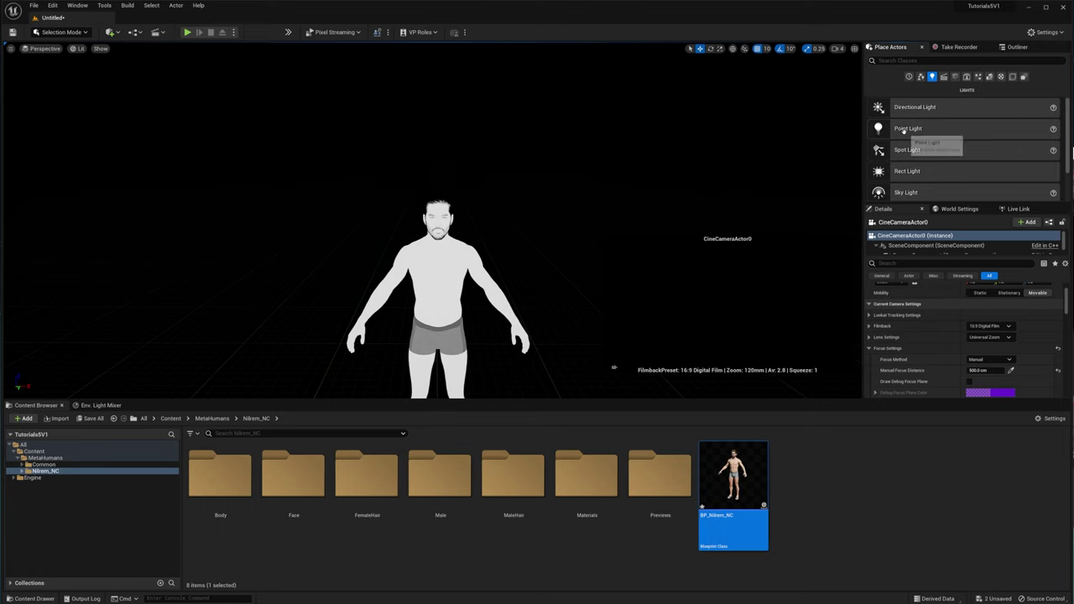
drag(908, 128, 314, 367)
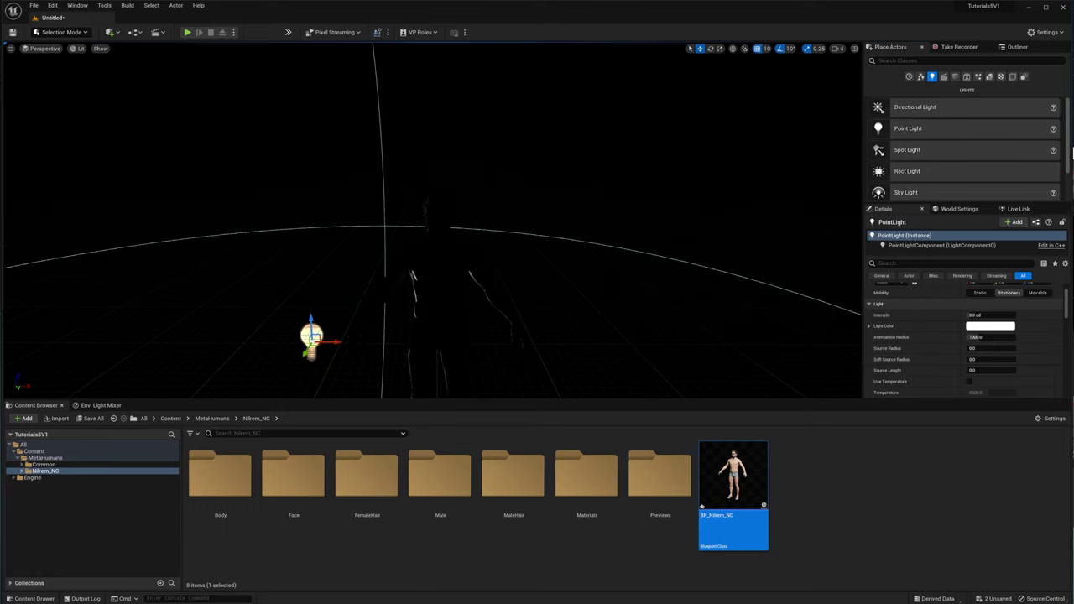
right_drag(356, 298, 432, 328)
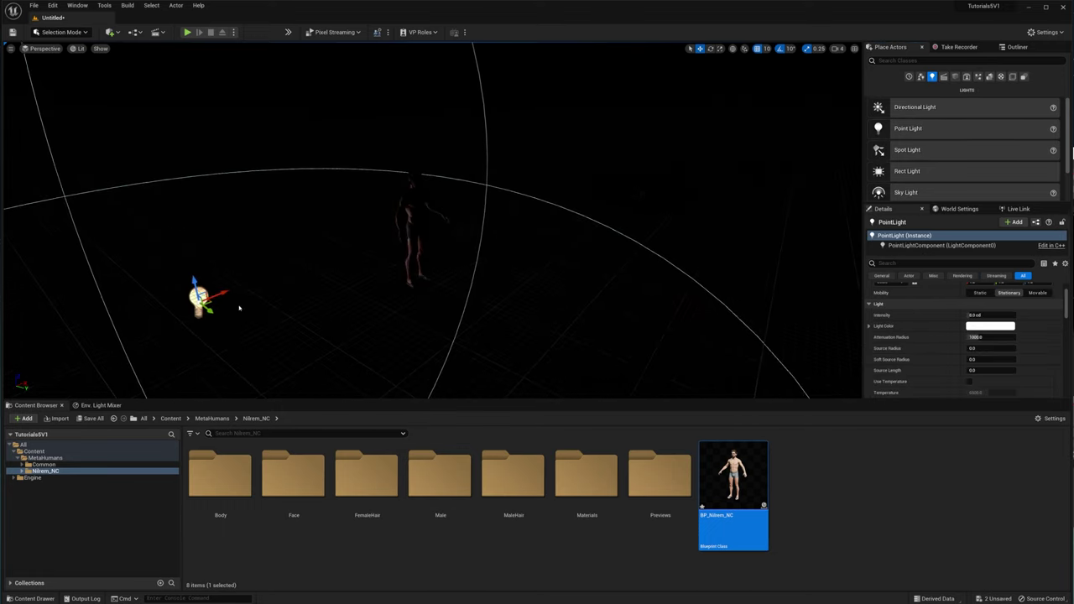
drag(213, 302, 457, 192)
right_drag(457, 192, 378, 207)
Pilot CineCameraActor0 with the viewport camera speed at 1 and reframe it as a close-up of the MetaHuman's face.
click(47, 48)
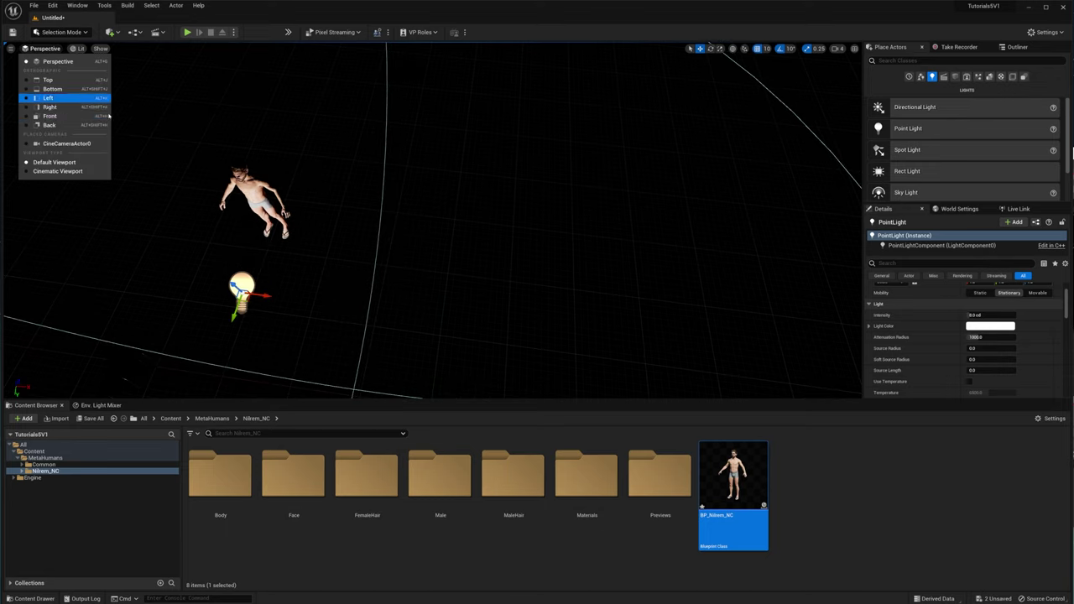
mouse_move(67, 142)
click(159, 151)
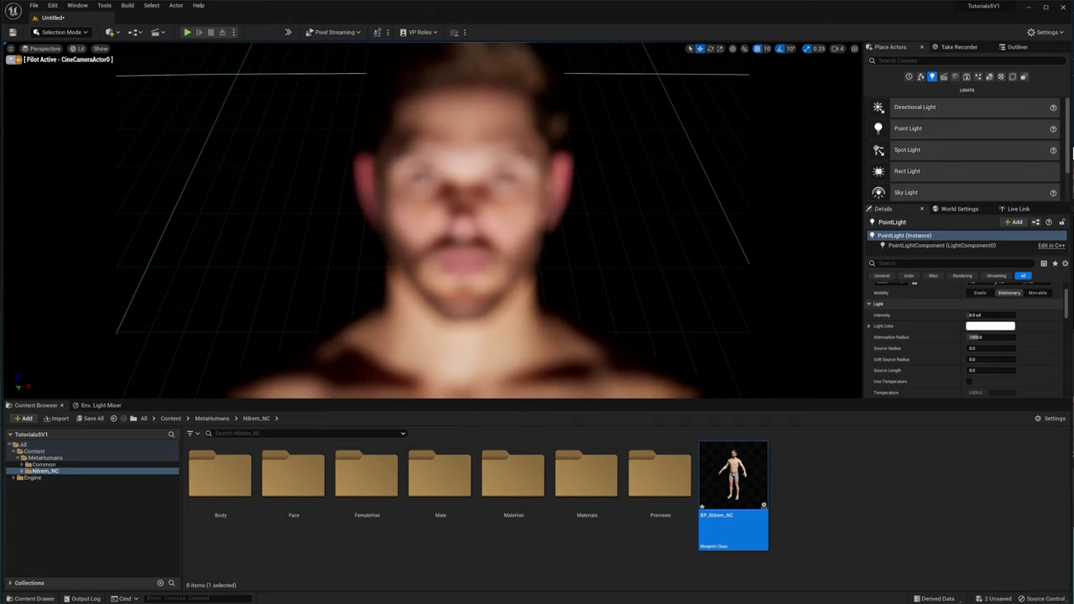
click(836, 48)
right_drag(469, 178, 469, 179)
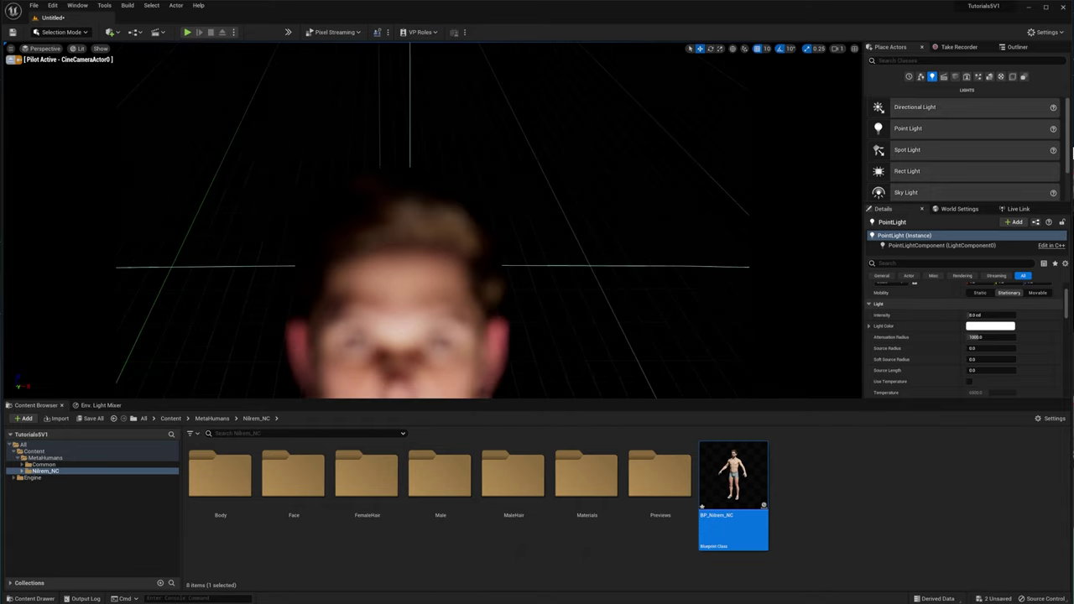
right_drag(468, 179, 457, 220)
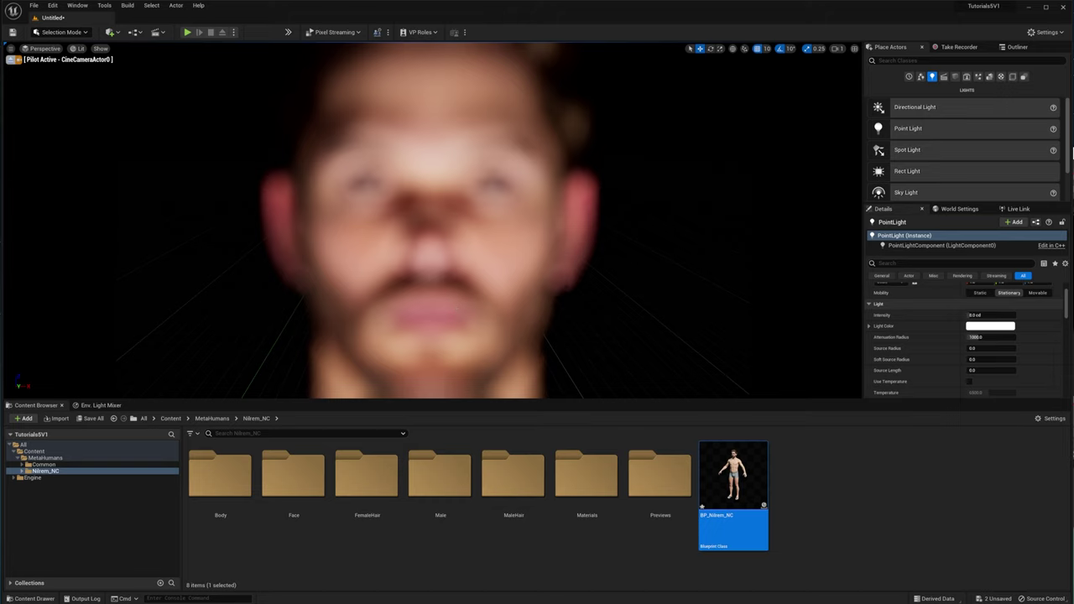
right_click(428, 243)
key(Escape)
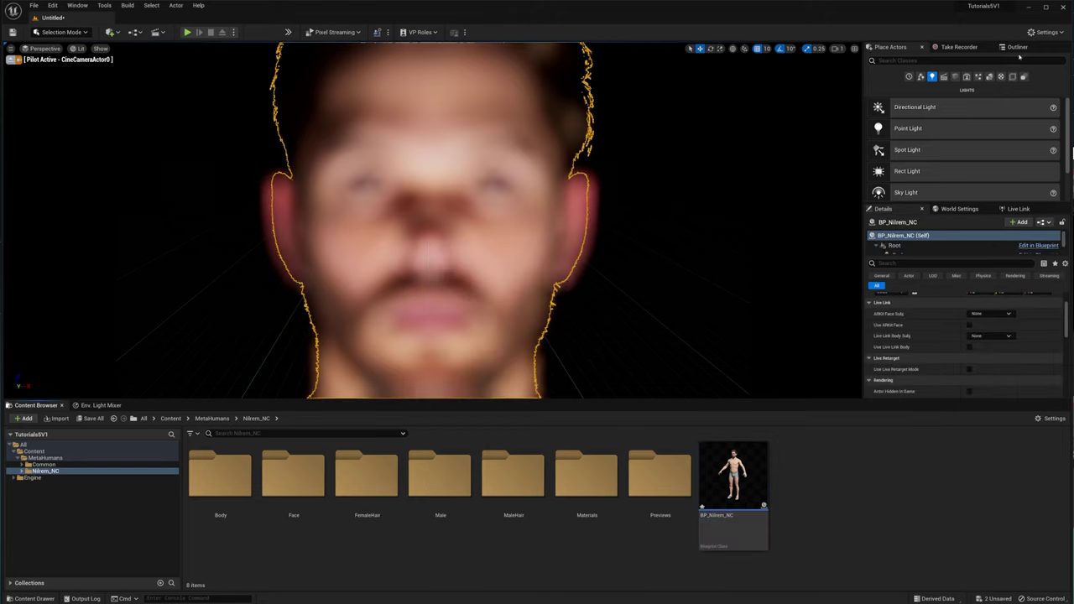
Select CineCameraActor0 and sample its manual focus distance from the MetaHuman's face.
click(1017, 47)
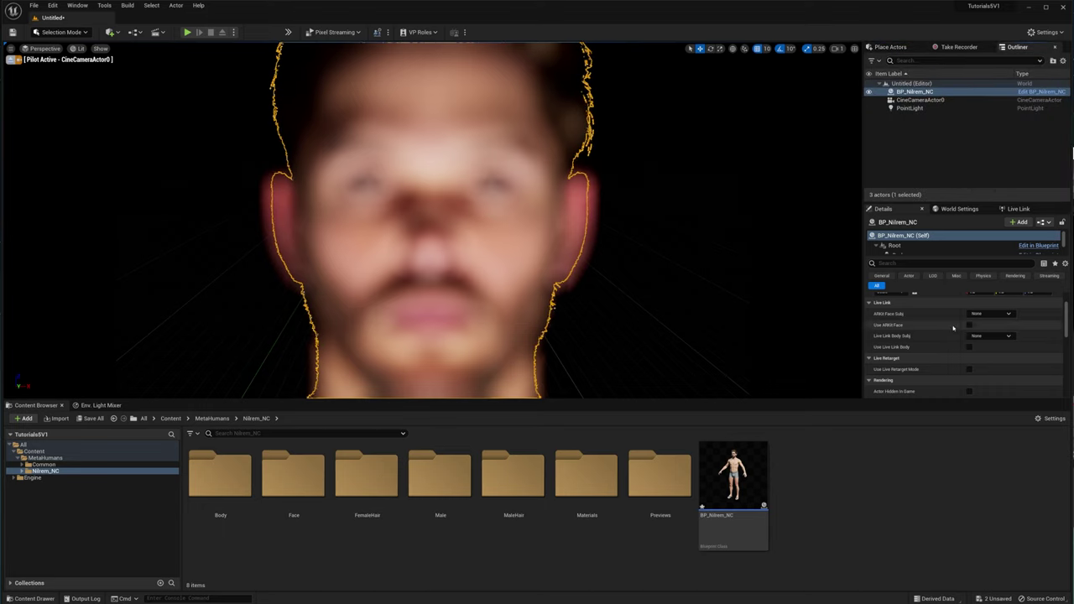
click(920, 100)
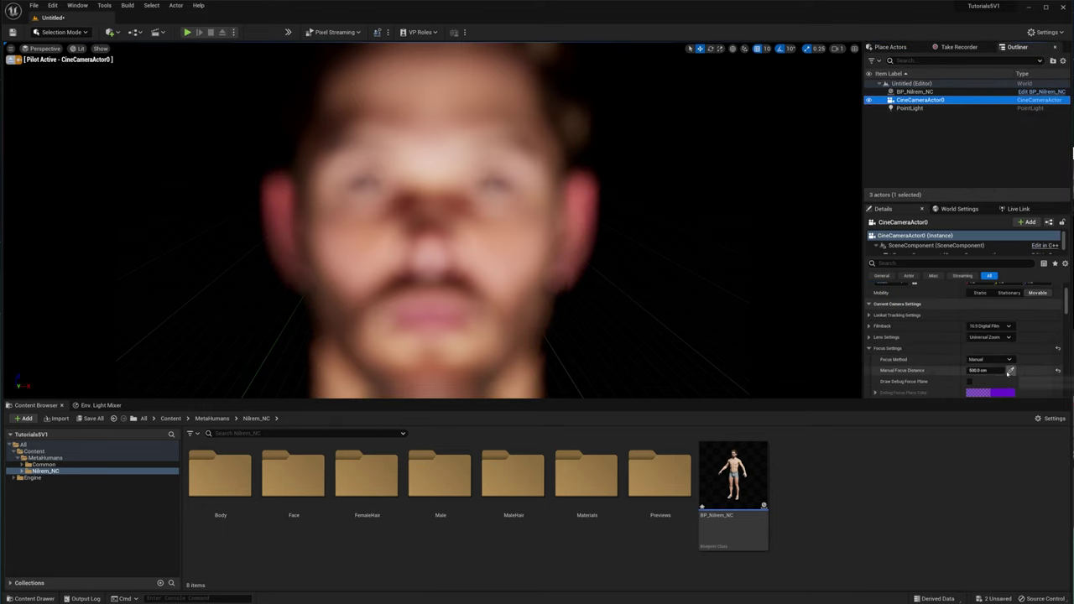
click(1011, 371)
click(446, 206)
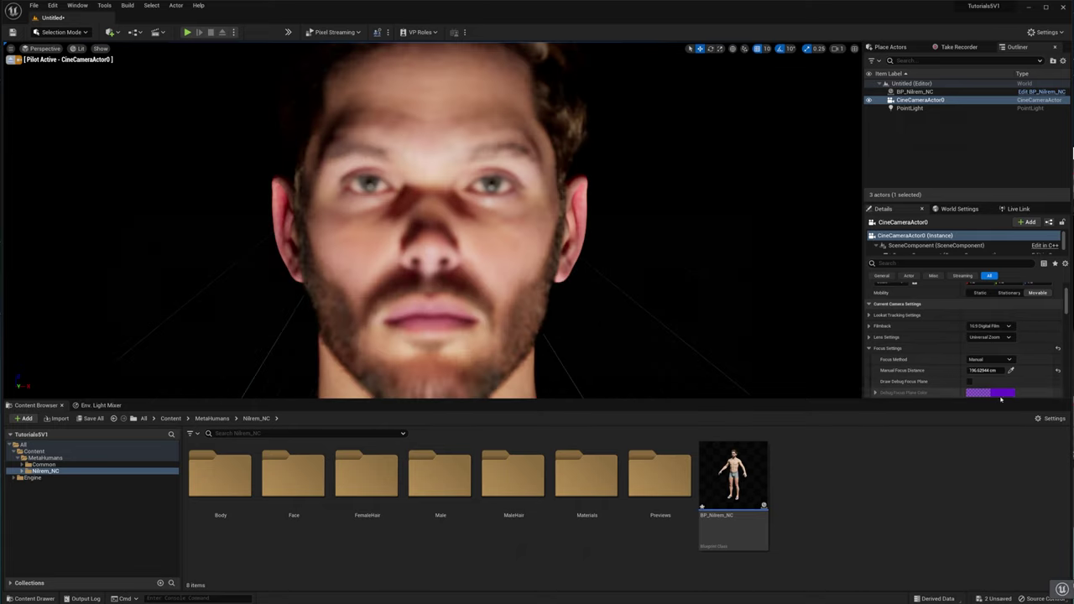
Refine the manual focus distance to about 184 cm using the debug focus plane, and turn the plane off.
click(970, 382)
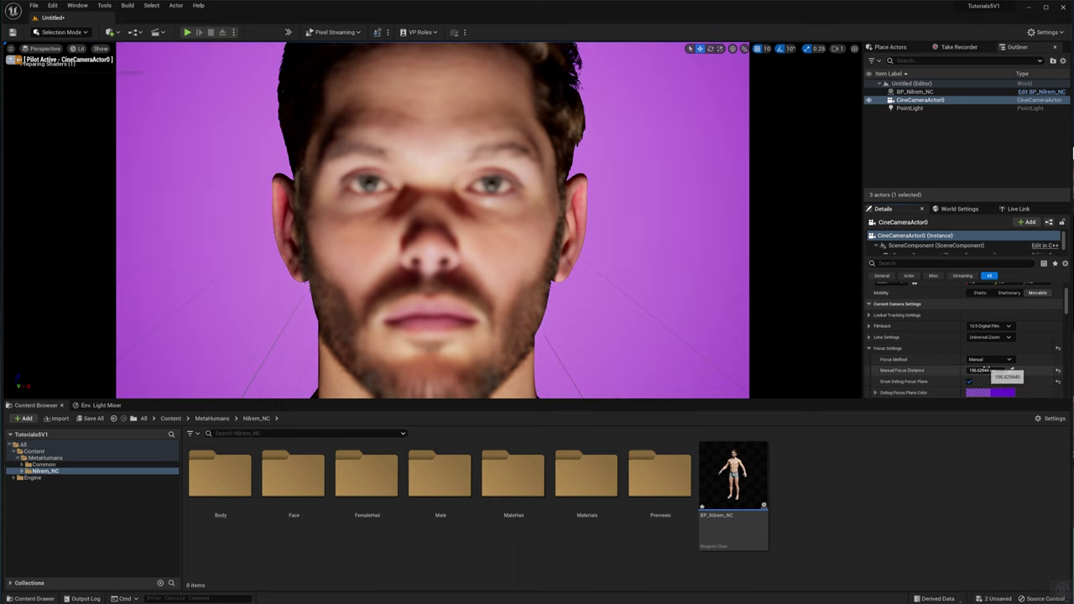
drag(983, 370, 972, 370)
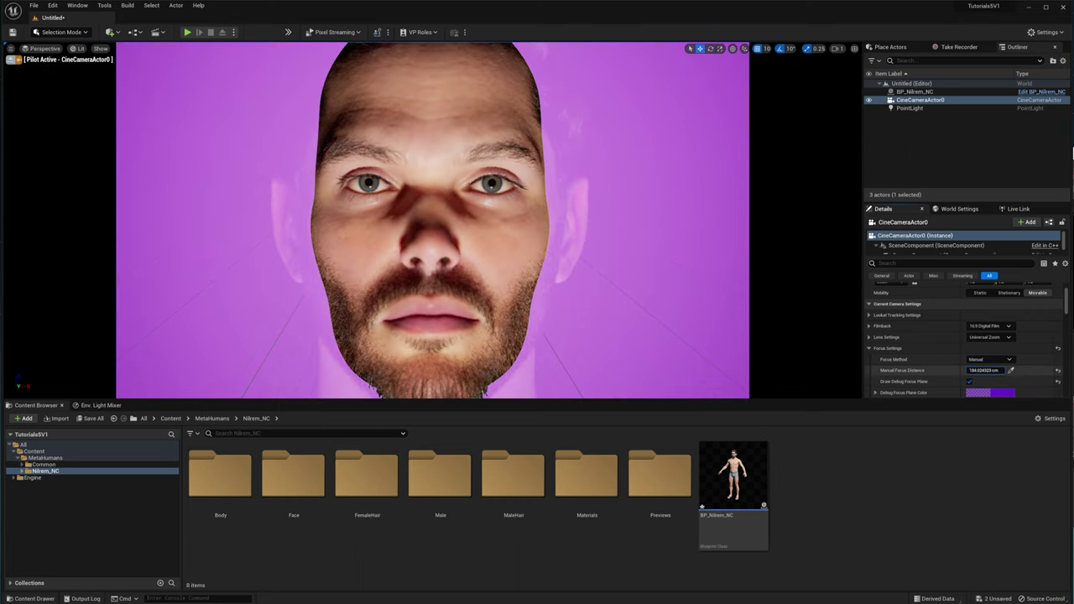
click(970, 381)
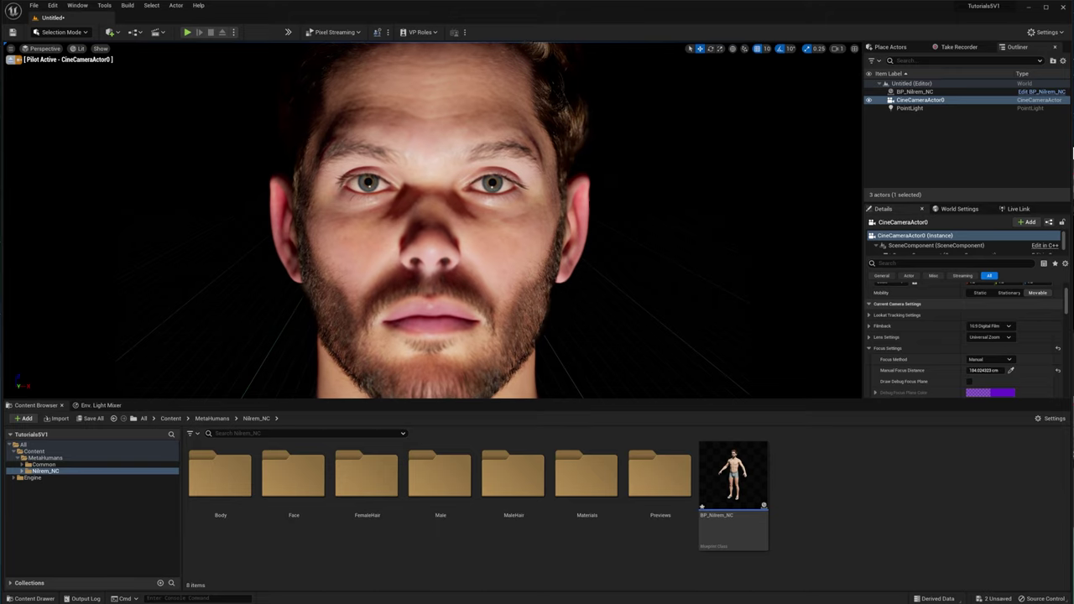
Set the current focal length to 200 mm and move the piloted camera back to reframe the face.
right_drag(433, 220, 399, 266)
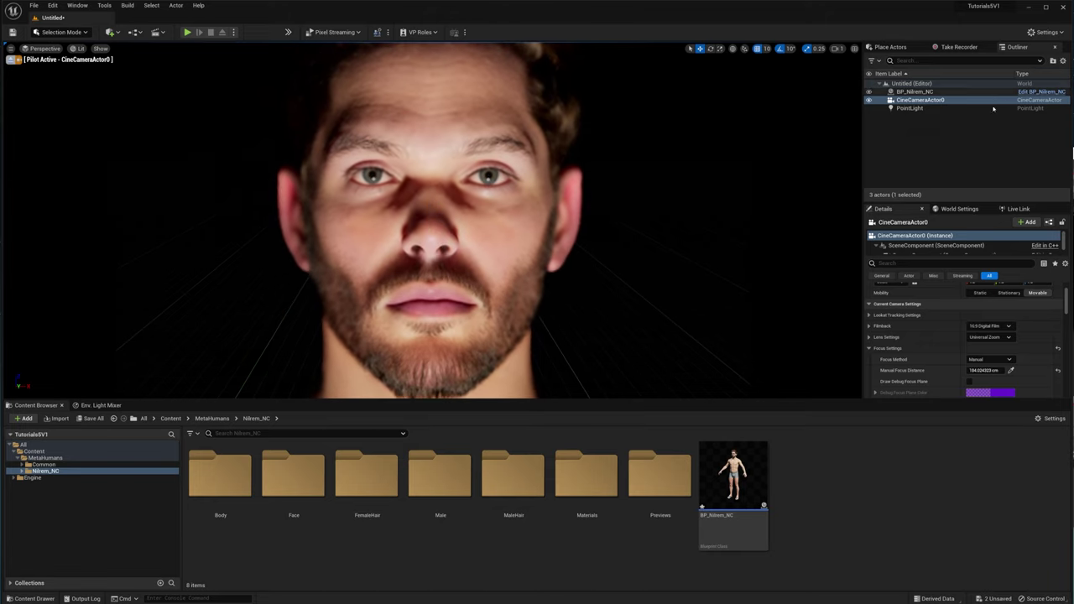
scroll(978, 361, down, 4)
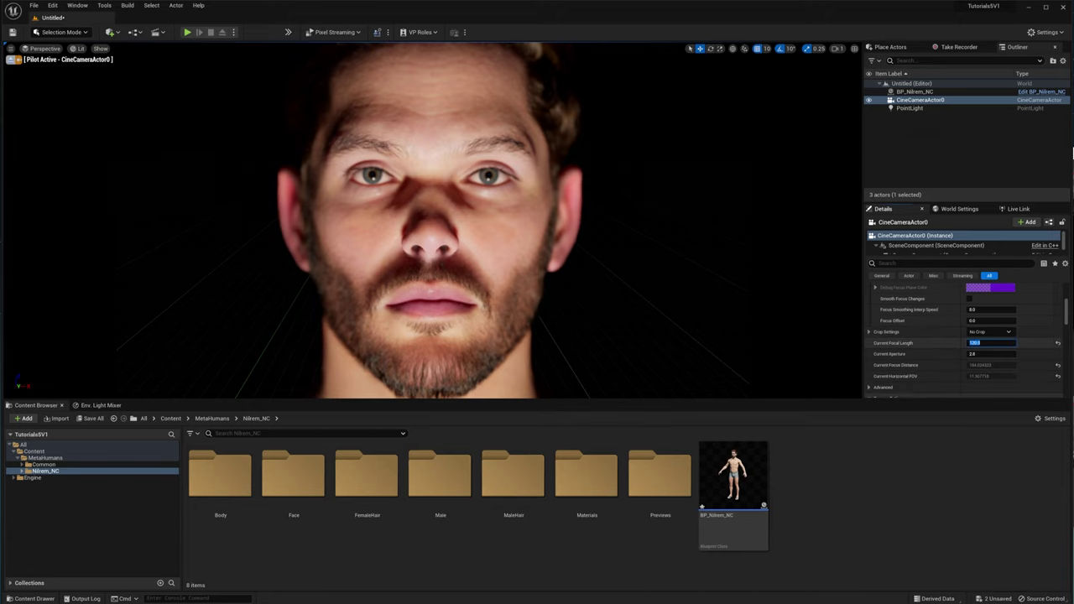
key(Return)
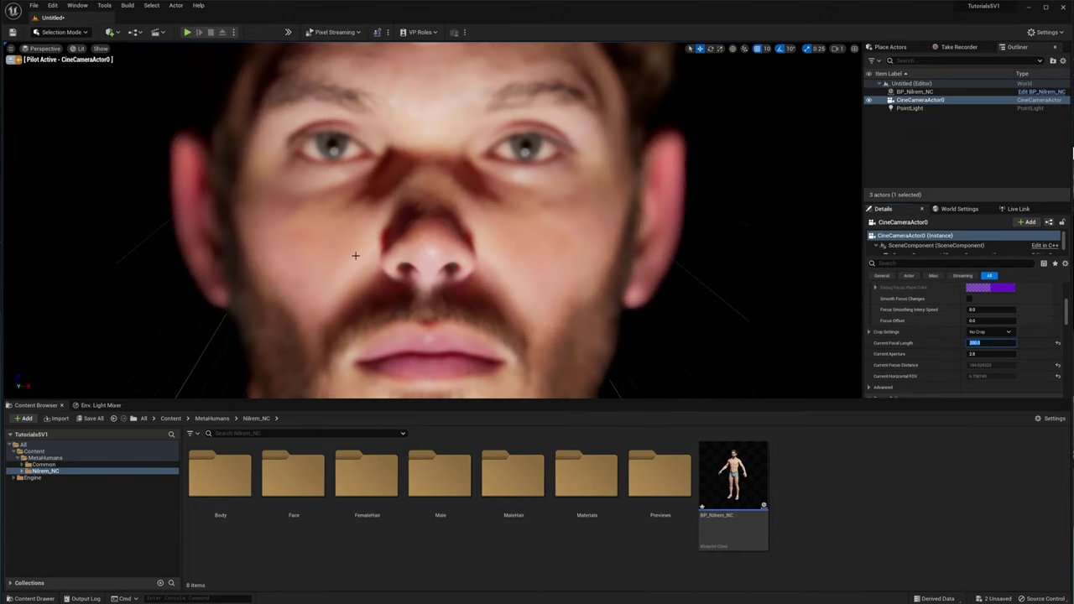
right_drag(420, 241, 436, 258)
key(s)
key(s)
key(s)
key(s)
key(s)
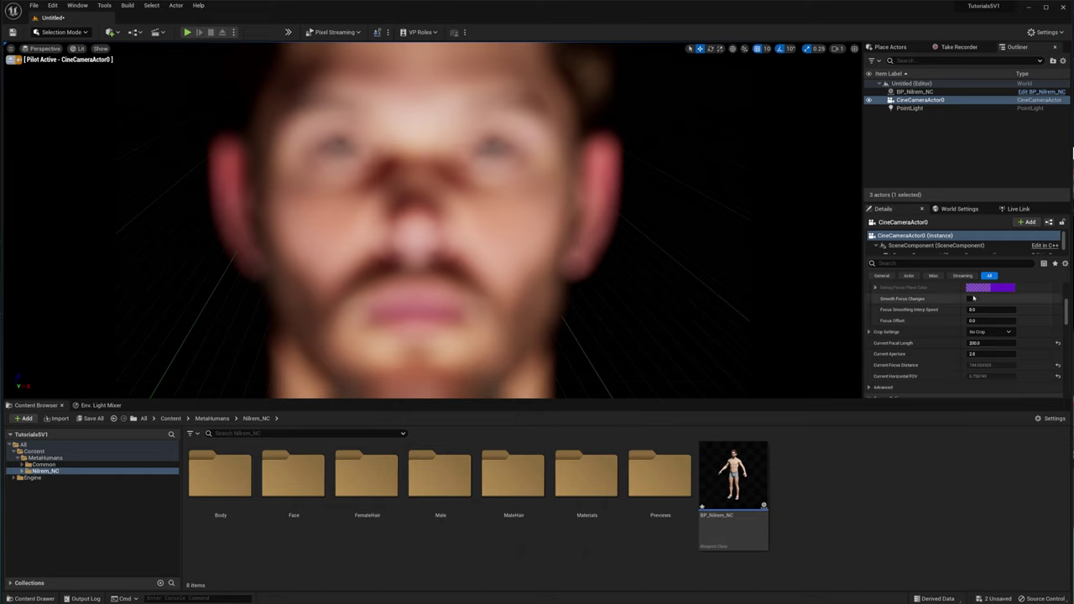
Enable Smooth Focus Changes and adjust the manual focus distance to about 250.4 cm.
click(971, 299)
scroll(980, 293, up, 2)
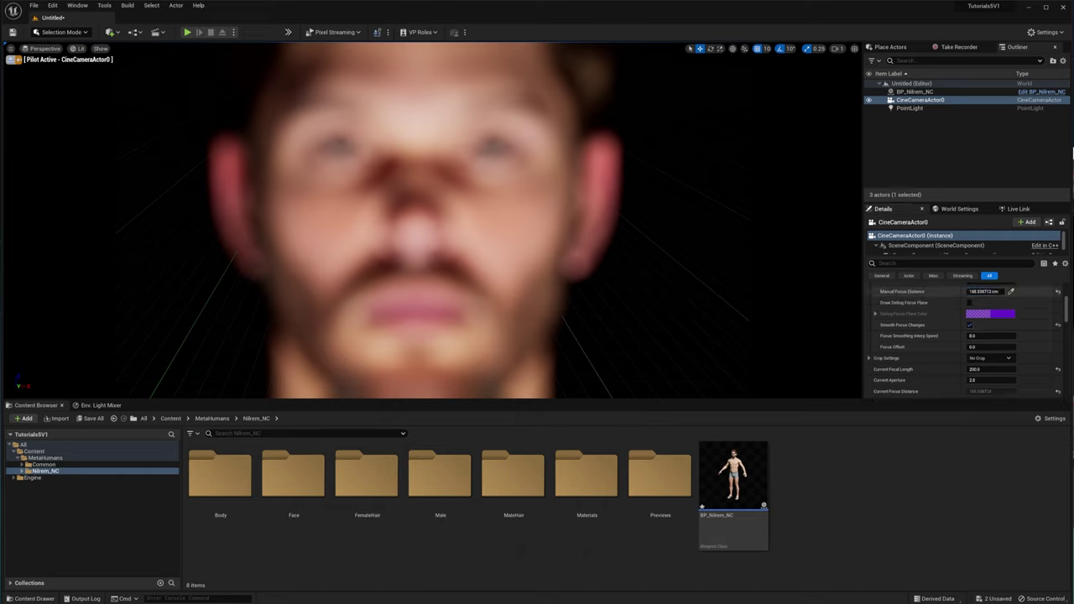
mouse_move(985, 291)
mouse_down()
mouse_move(1007, 291)
mouse_move(997, 291)
mouse_up()
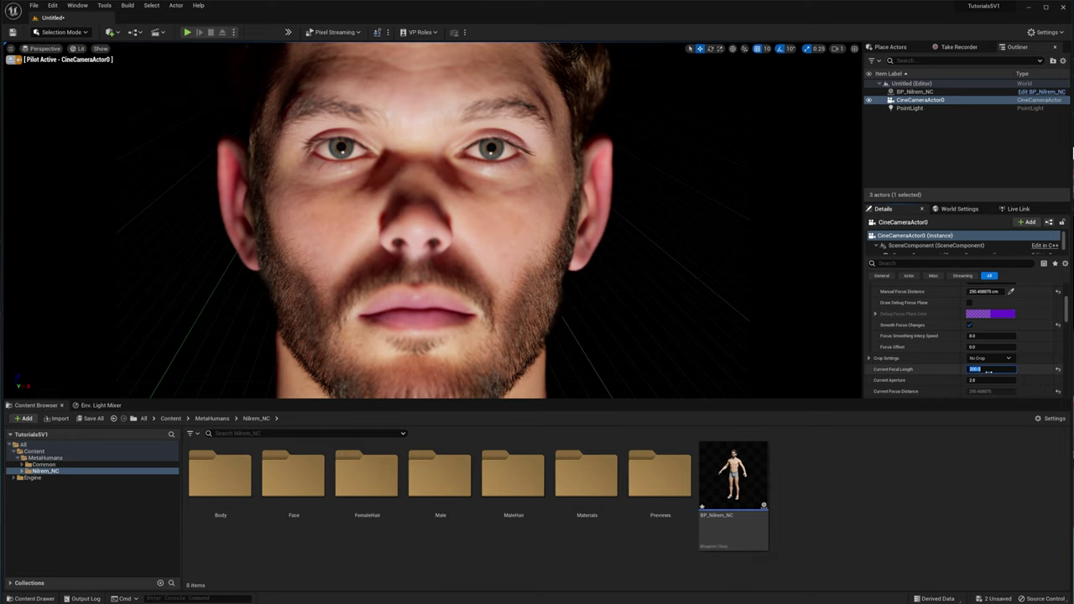
Set the focal length to 150 mm with a closer framing of the face, and refocus at about 210 cm.
text(0)
key(Return)
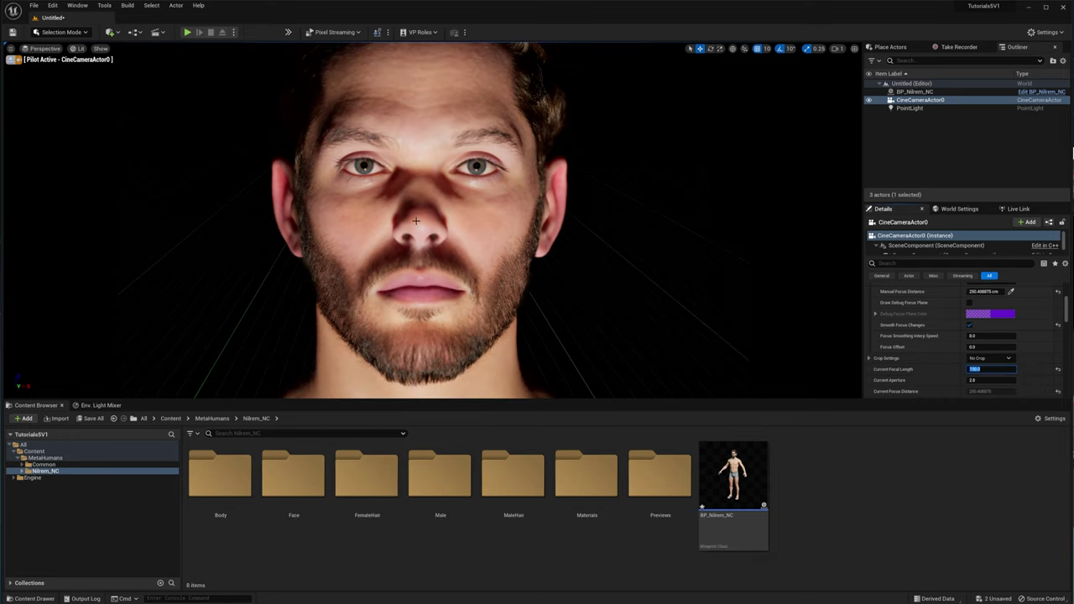
key(w)
right_drag(418, 212, 425, 248)
key(w)
key(w)
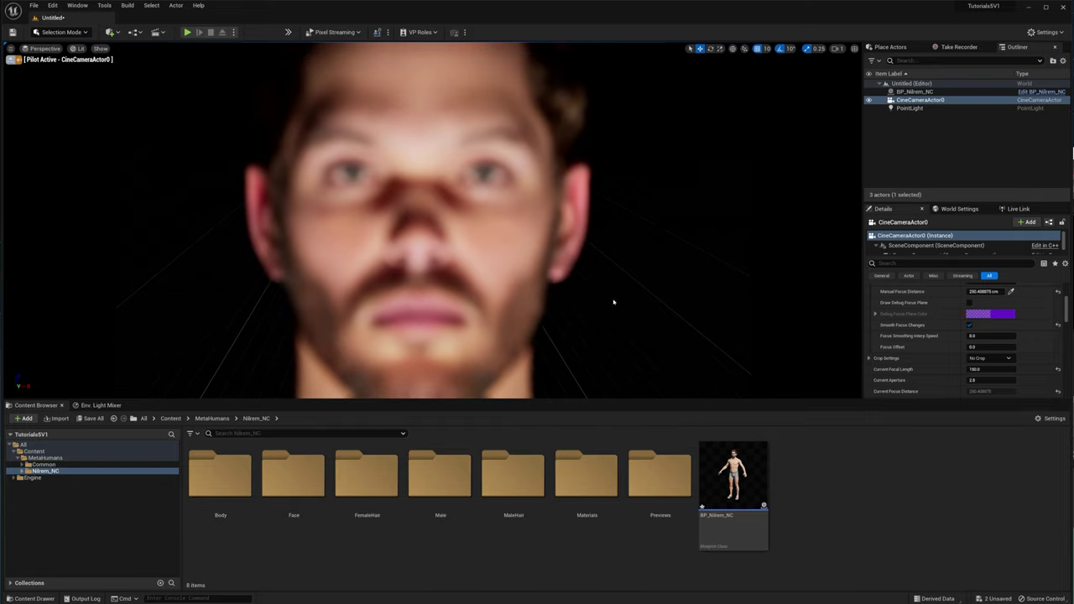
drag(981, 291, 903, 291)
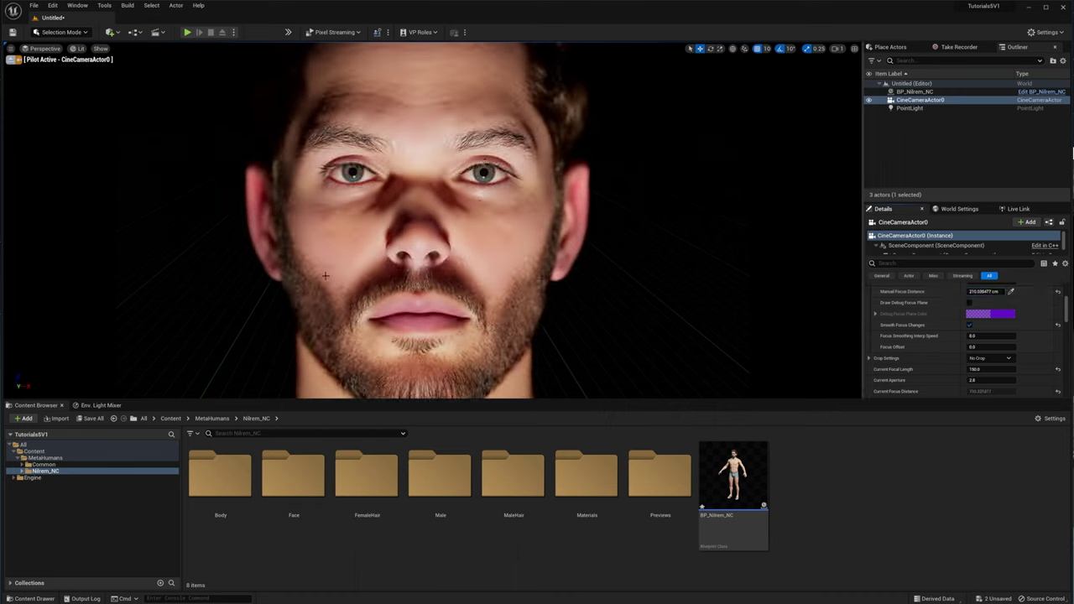
Stop piloting the cine camera and move the point light away from the MetaHuman toward the camera.
click(11, 60)
right_drag(352, 187, 327, 226)
mouse_move(421, 316)
right_down()
mouse_move(454, 310)
mouse_move(369, 316)
mouse_move(422, 316)
right_up()
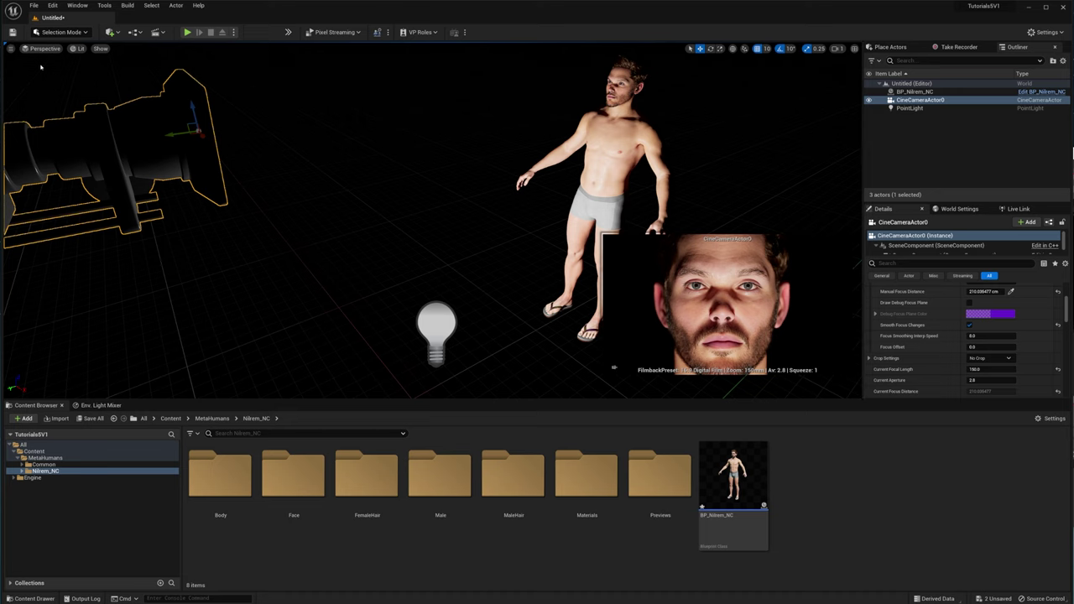
click(436, 332)
right_drag(436, 331, 470, 366)
drag(372, 268, 84, 285)
right_drag(84, 285, 81, 168)
right_drag(486, 206, 470, 205)
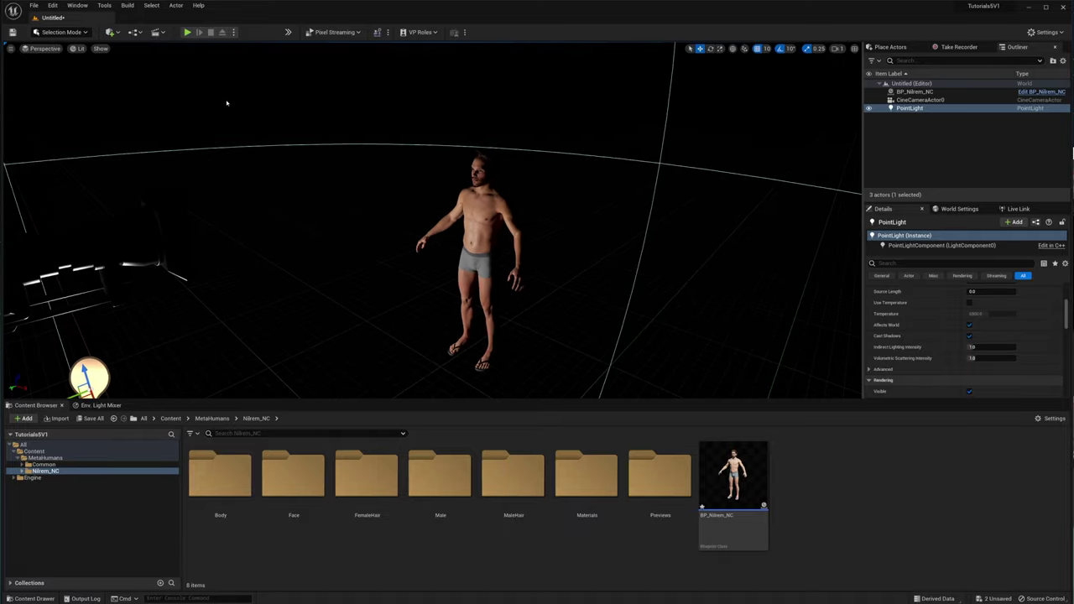
Place a rect light in the level, rotate it and raise it above the MetaHuman's head height.
click(890, 47)
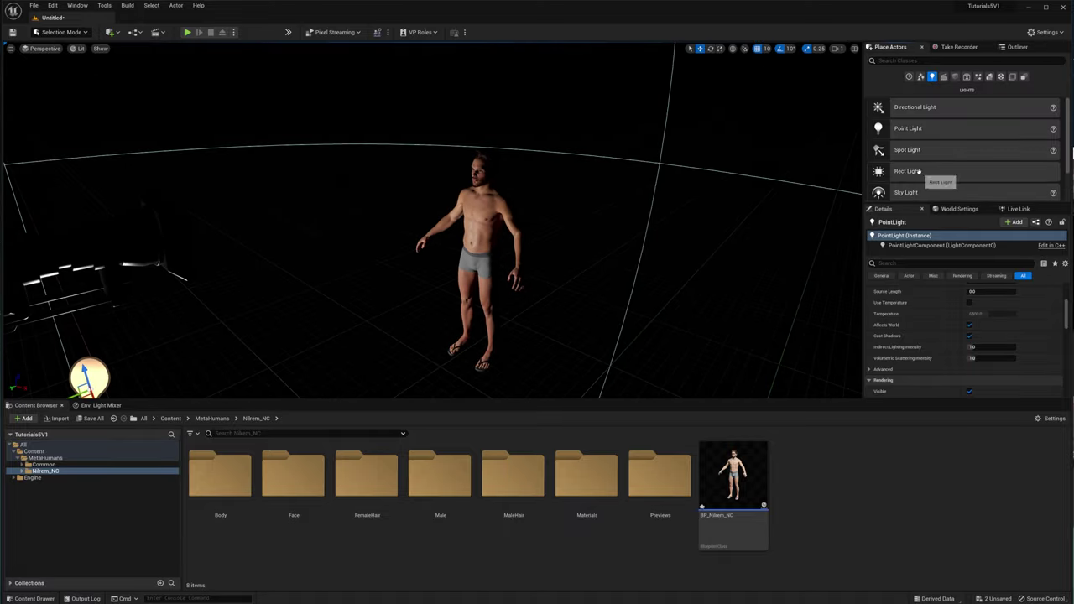
drag(919, 172, 301, 171)
mouse_move(341, 163)
mouse_down()
mouse_move(312, 166)
mouse_move(346, 163)
mouse_up()
key(e)
right_drag(316, 186, 359, 139)
drag(312, 193, 288, 100)
key(w)
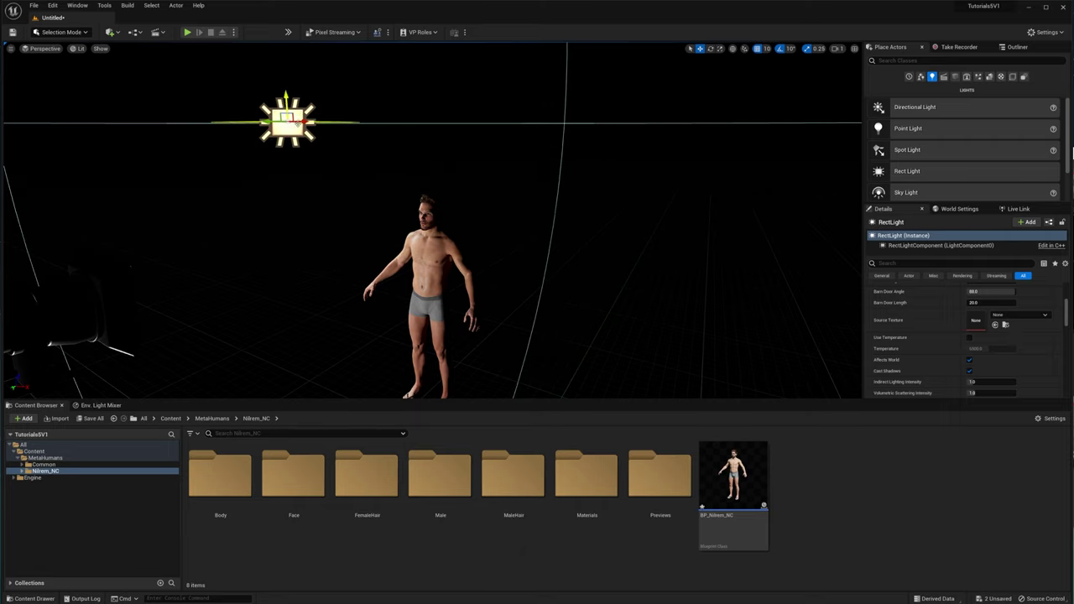
Move the rect light closer to the MetaHuman and rotate it by 30 degrees to angle it toward him.
mouse_move(260, 157)
right_down()
mouse_move(277, 105)
mouse_move(302, 134)
mouse_move(259, 157)
right_up()
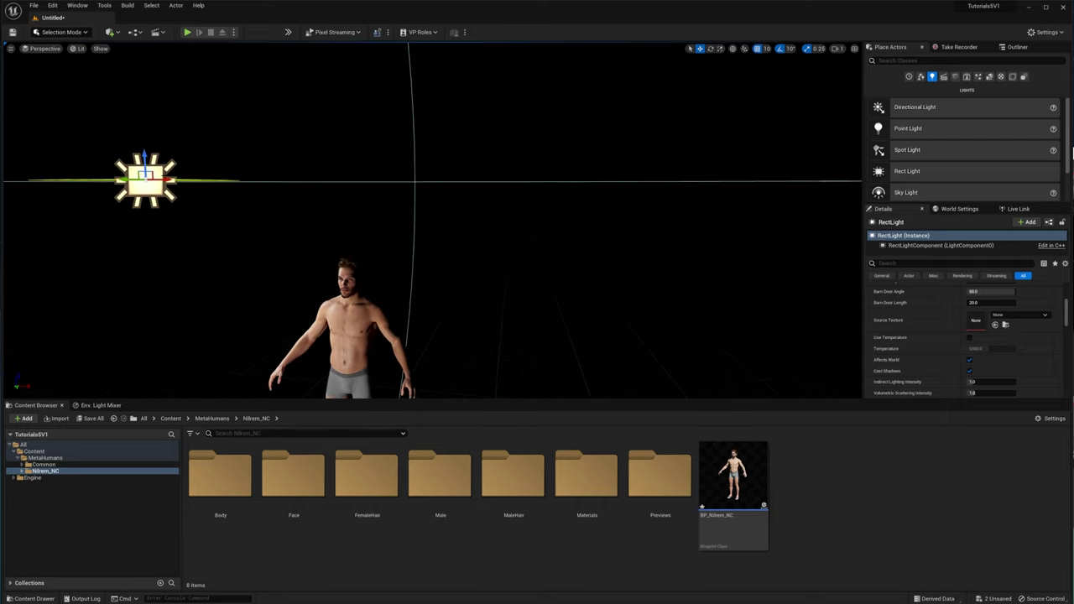
drag(168, 180, 282, 214)
key(e)
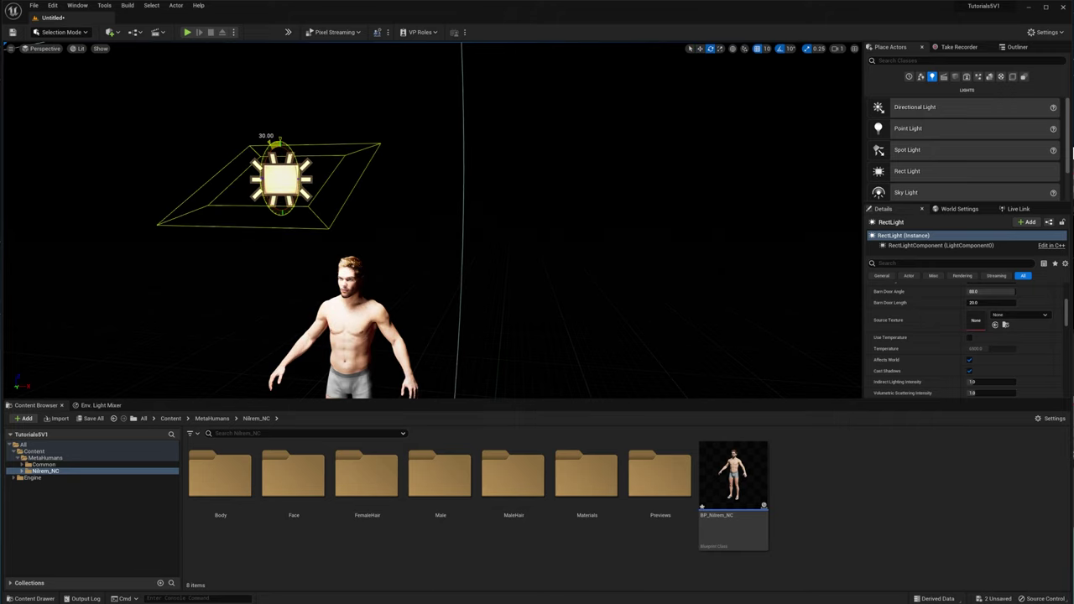
Set the rect light's source width to 120 and source height to 100.
scroll(979, 331, up, 4)
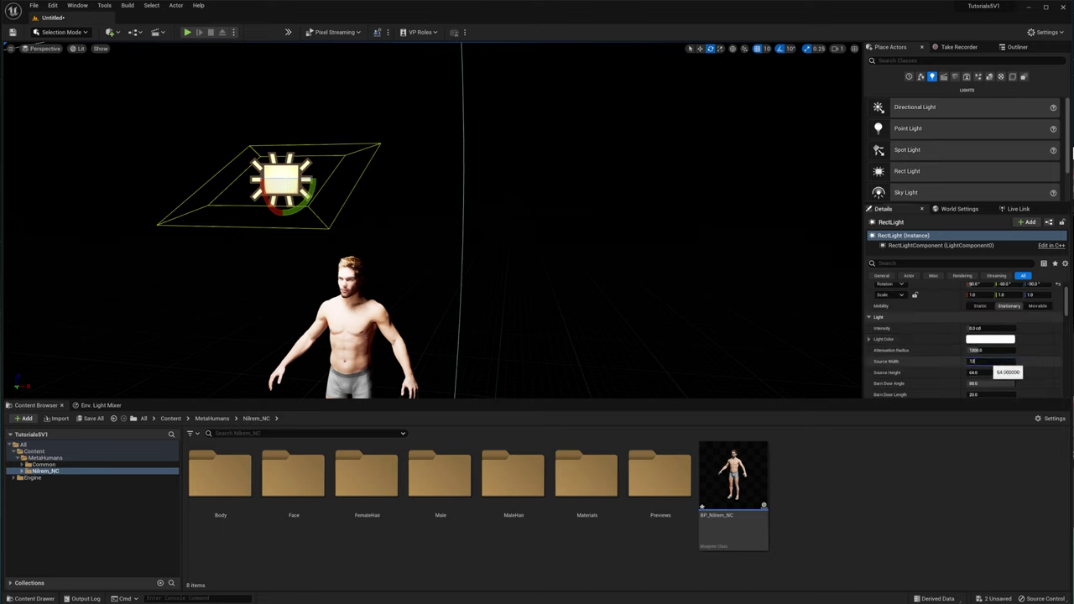
key(Return)
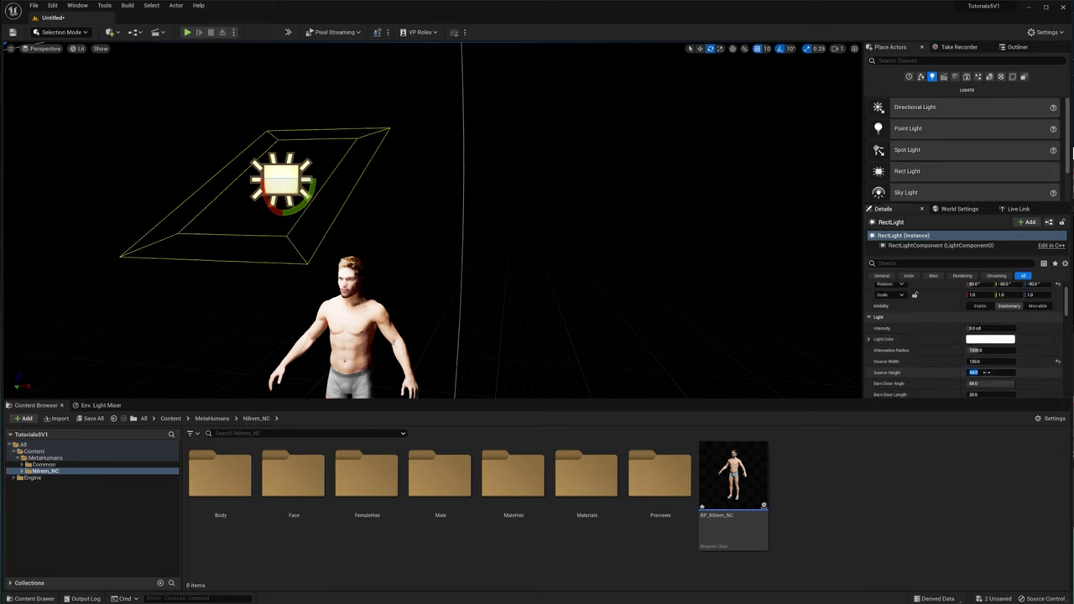
key(Return)
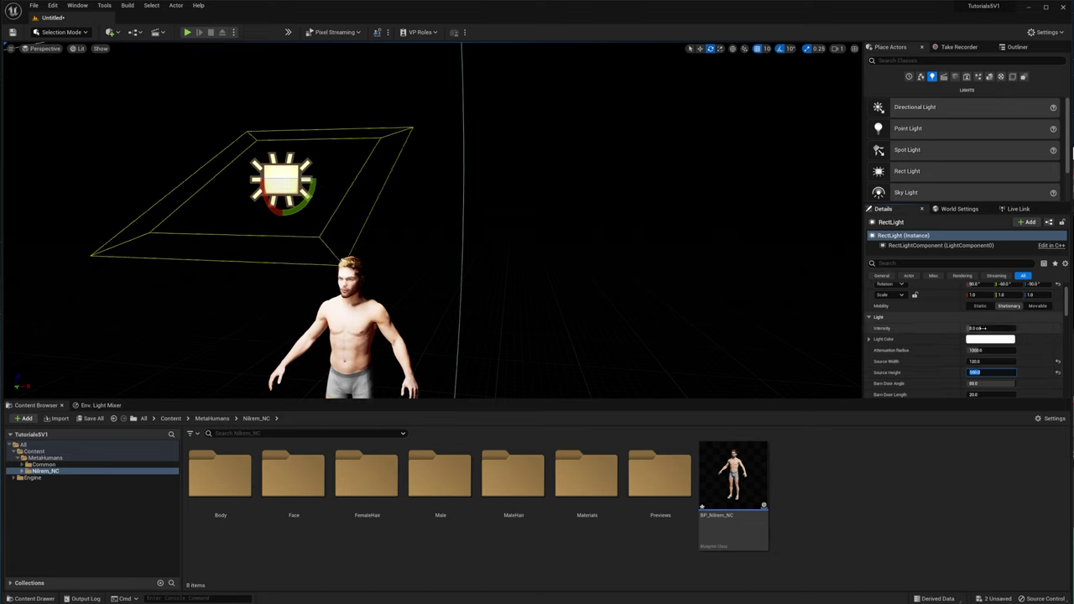
Slide the rect light sideways in small moves so it sits centred above the MetaHuman's head.
mouse_move(649, 328)
right_down()
mouse_move(675, 316)
mouse_move(640, 317)
mouse_move(651, 314)
right_up()
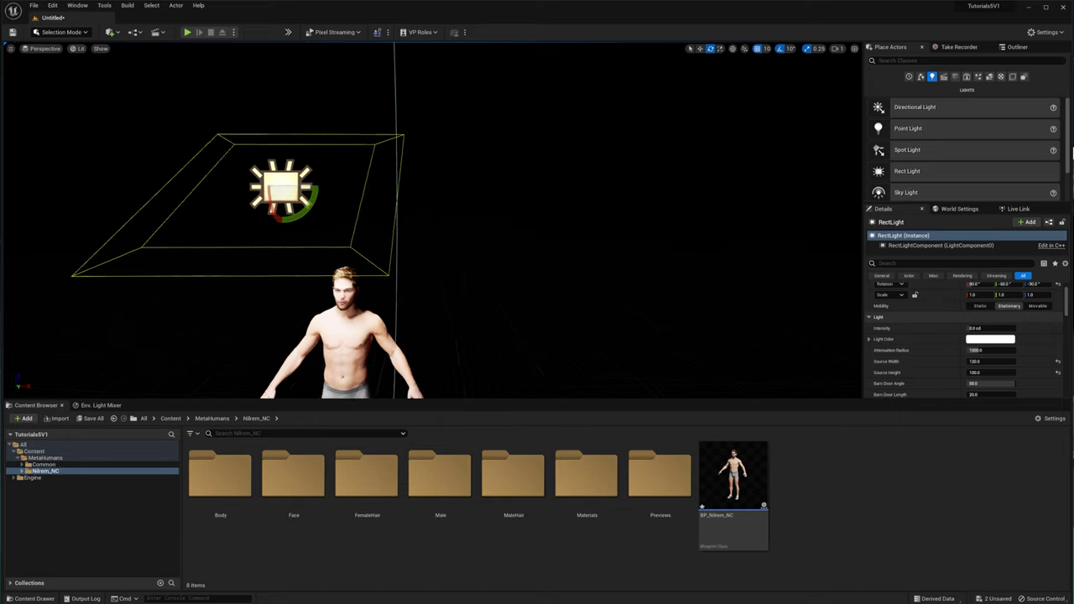
right_drag(456, 295, 471, 288)
key(w)
drag(321, 181, 353, 179)
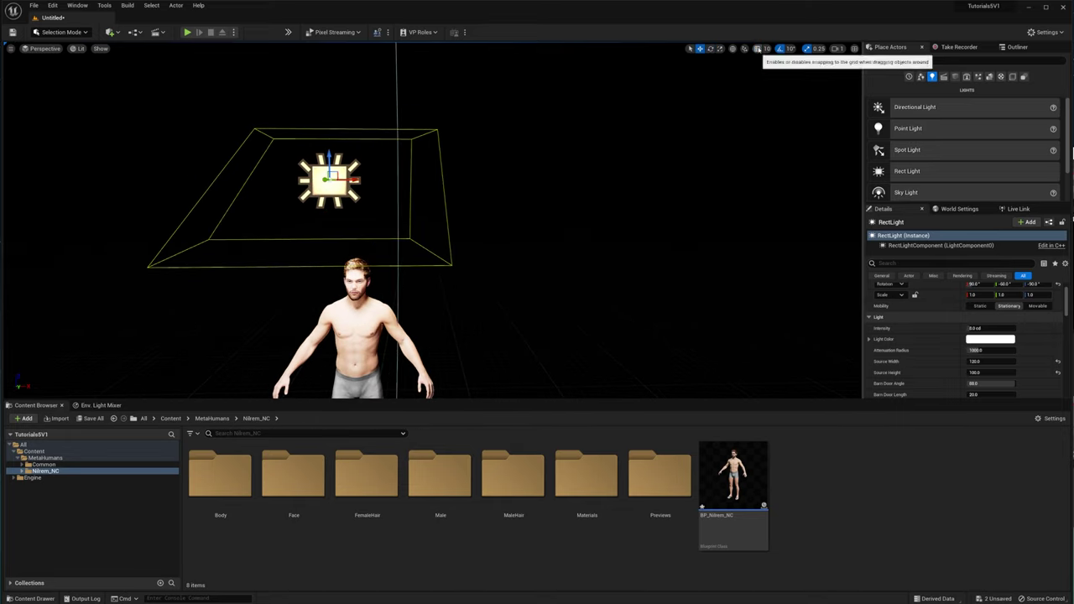
middle_drag(352, 327, 366, 329)
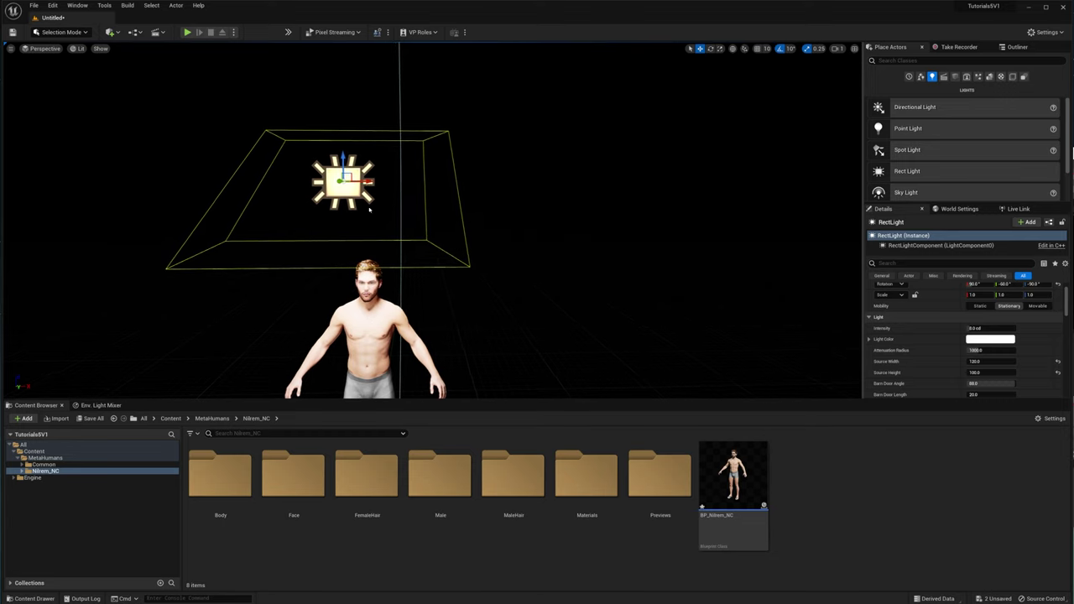
drag(368, 180, 384, 180)
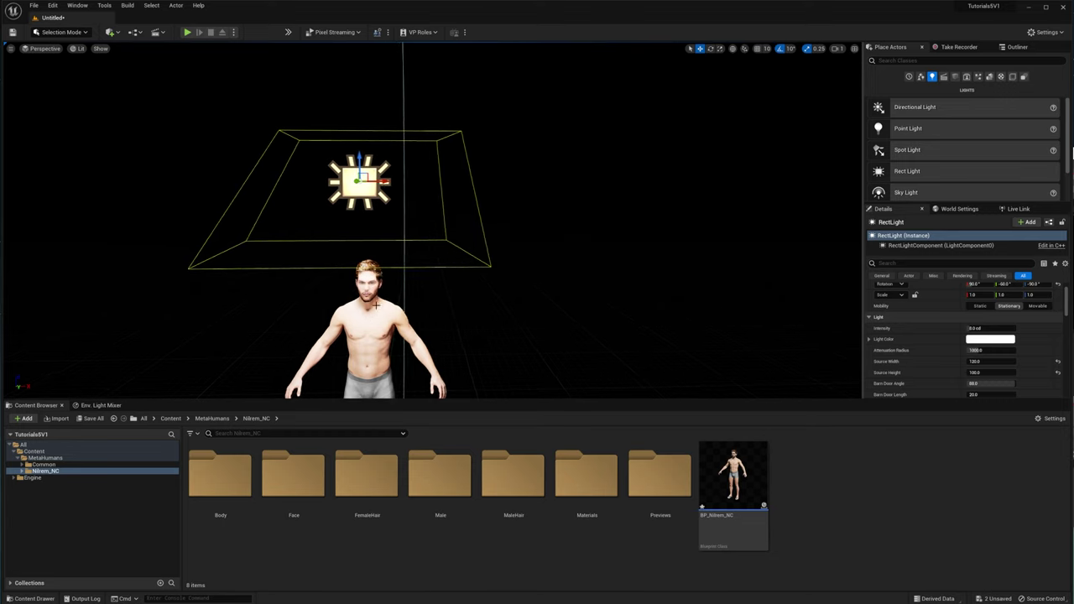
right_drag(381, 306, 351, 337)
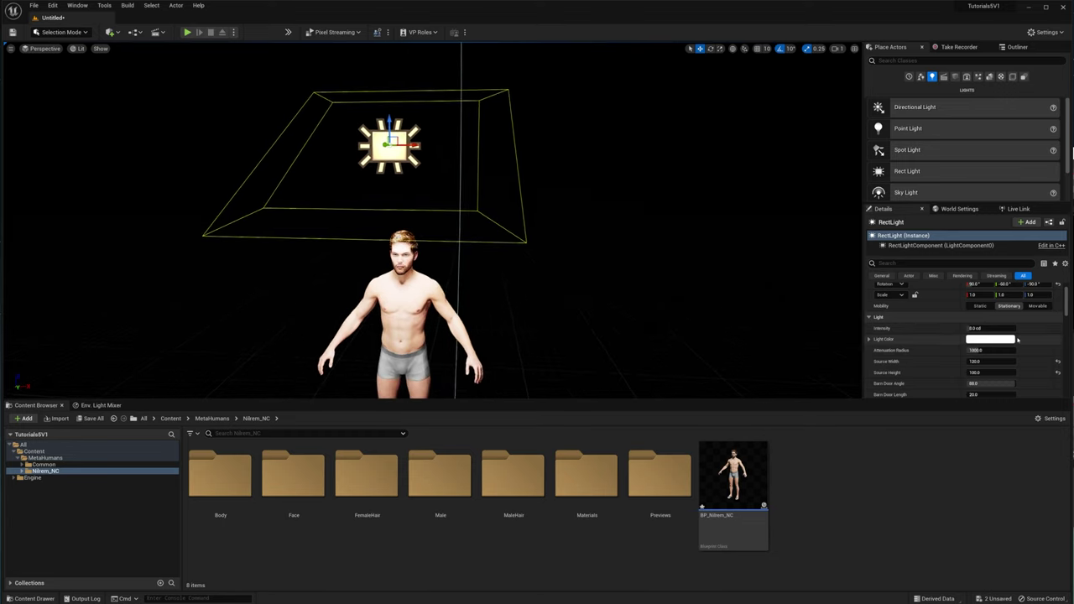
click(990, 328)
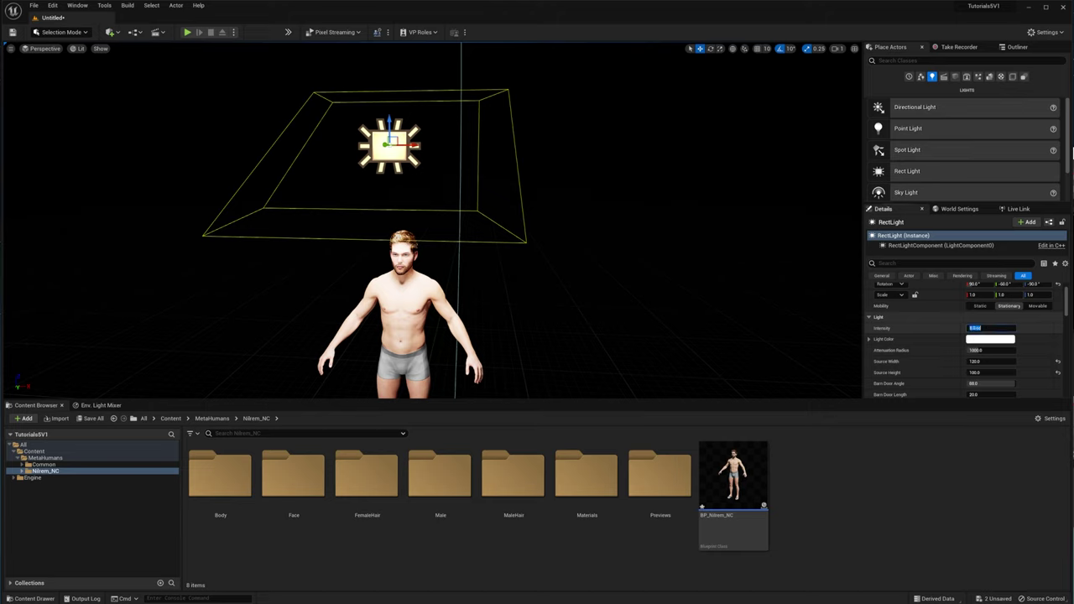
Place a post process volume beside the MetaHuman, override its bloom method and intensity, and set the method to Convolution.
right_drag(518, 311, 474, 334)
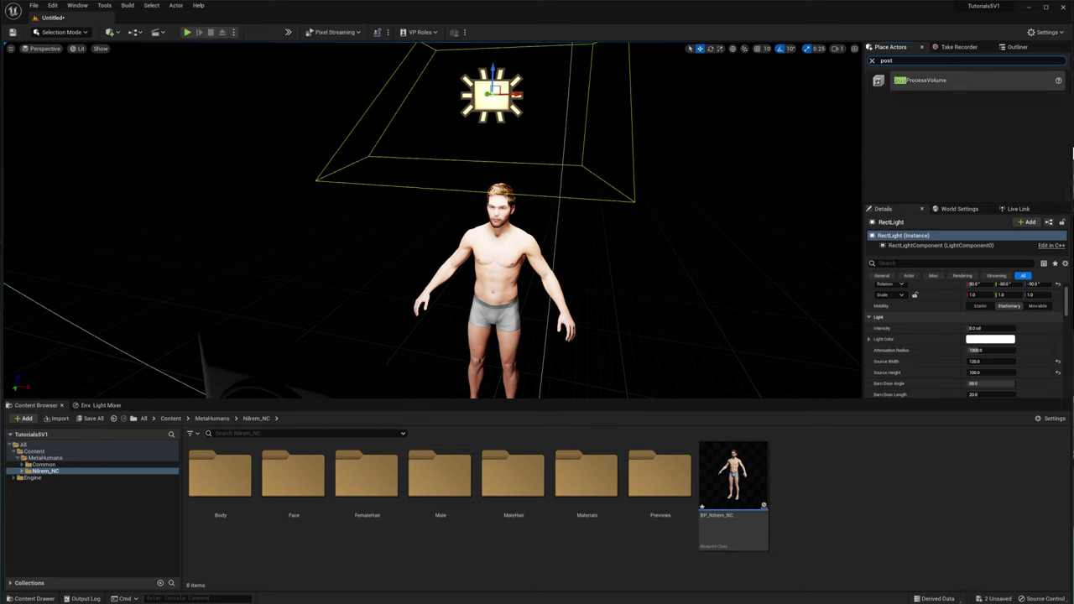
drag(924, 80, 735, 251)
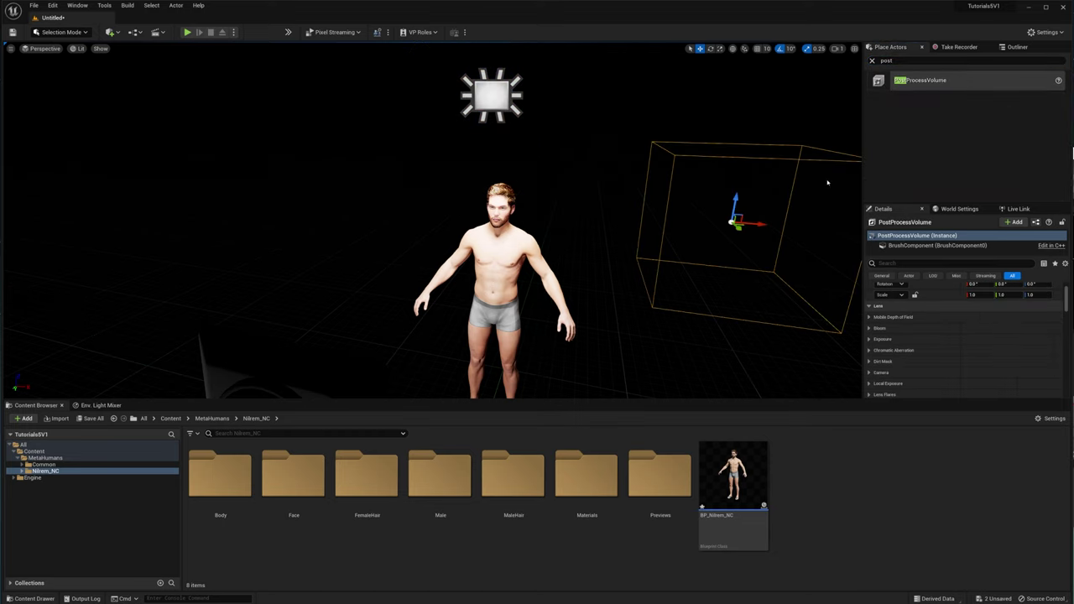
click(869, 329)
click(883, 339)
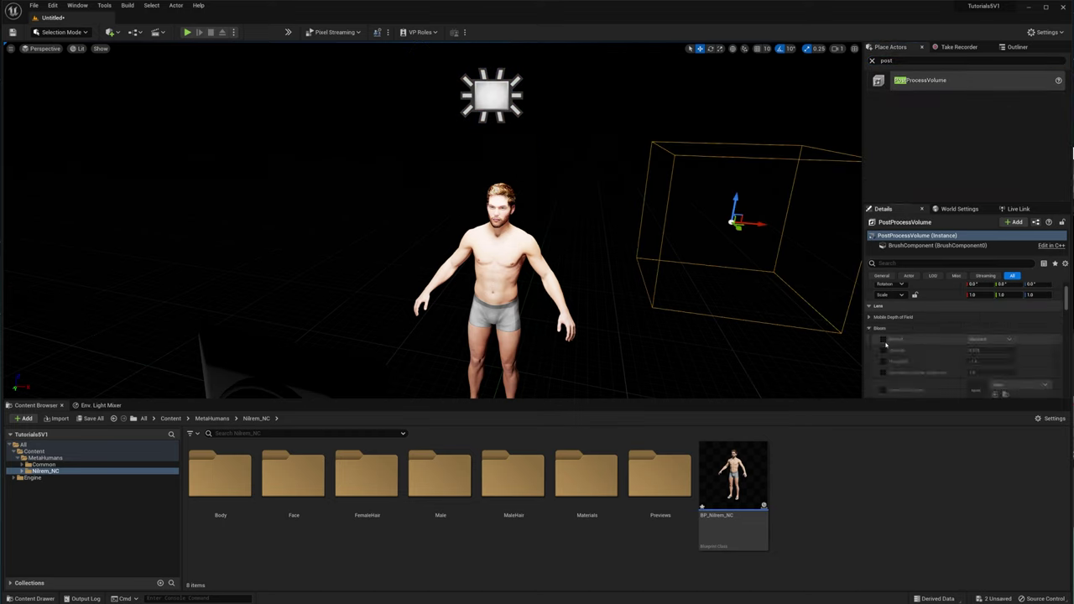
click(990, 339)
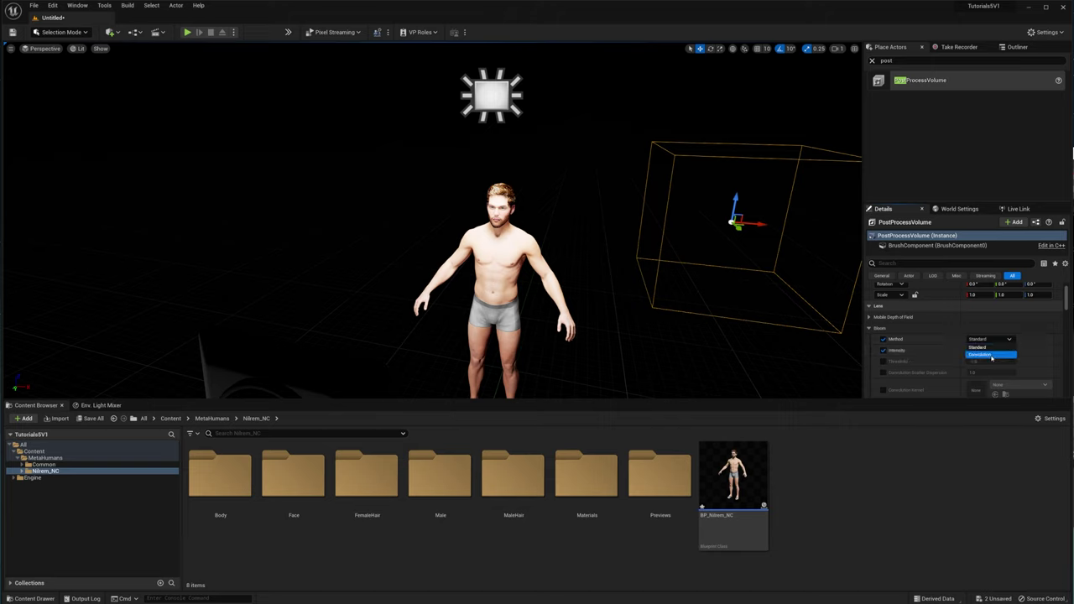
click(984, 351)
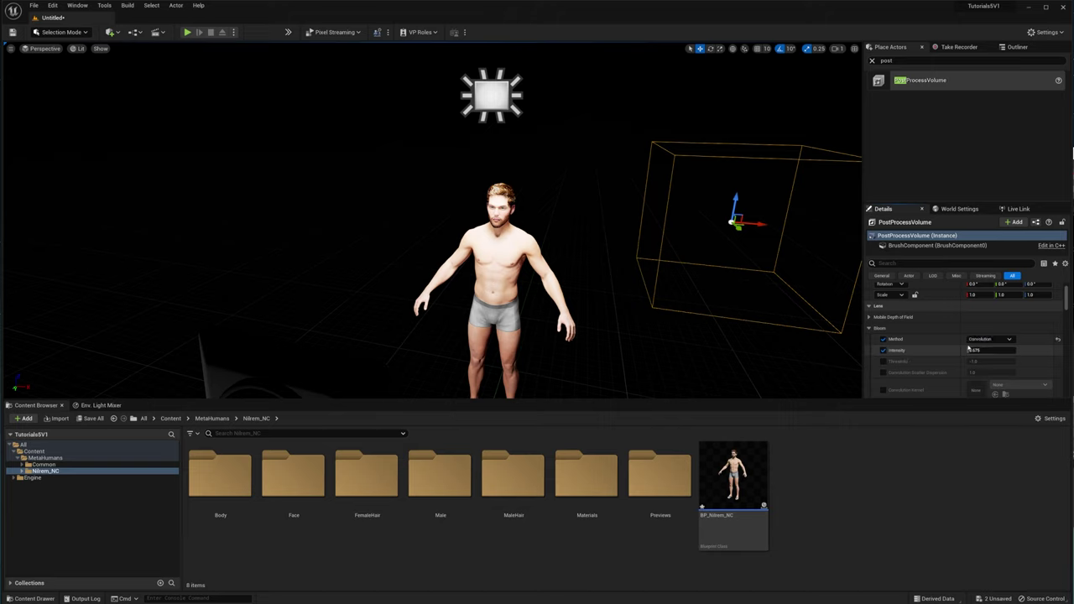
Override the post process volume's exposure metering mode and set it to Manual.
scroll(913, 348, down, 3)
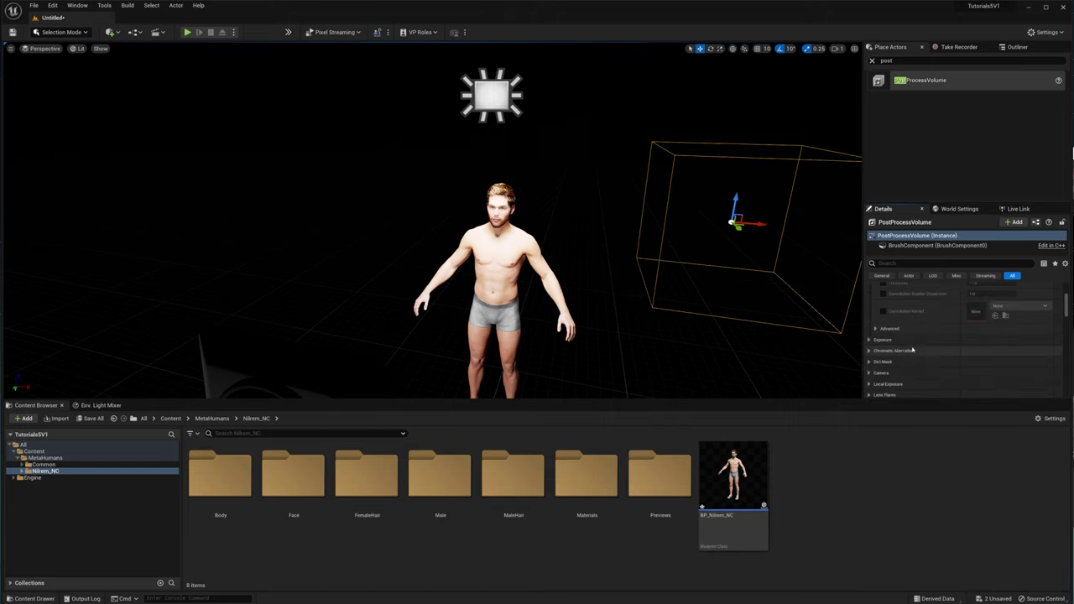
click(868, 340)
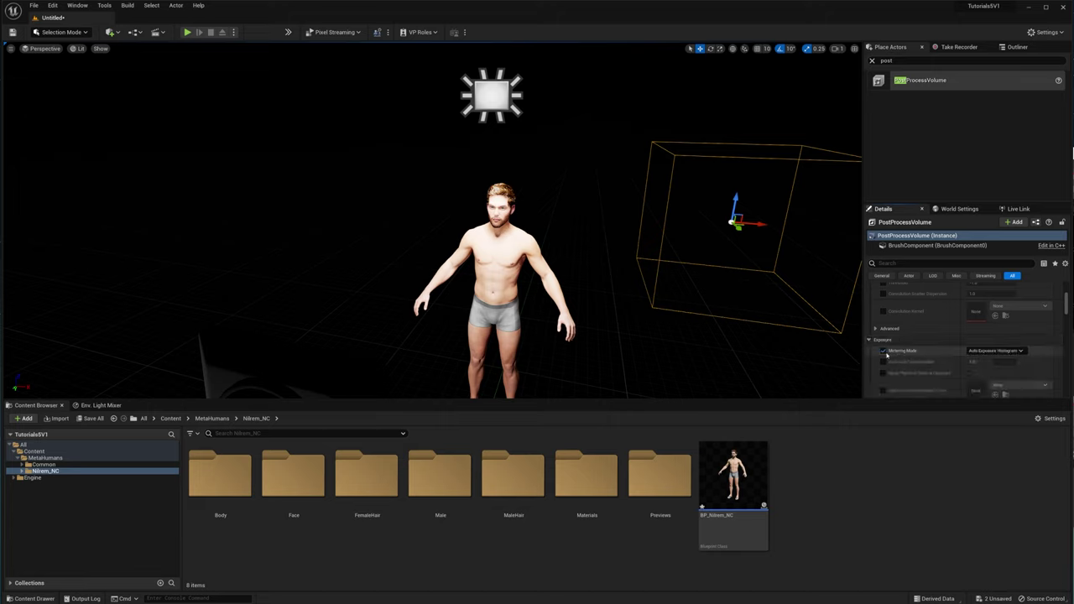
click(986, 373)
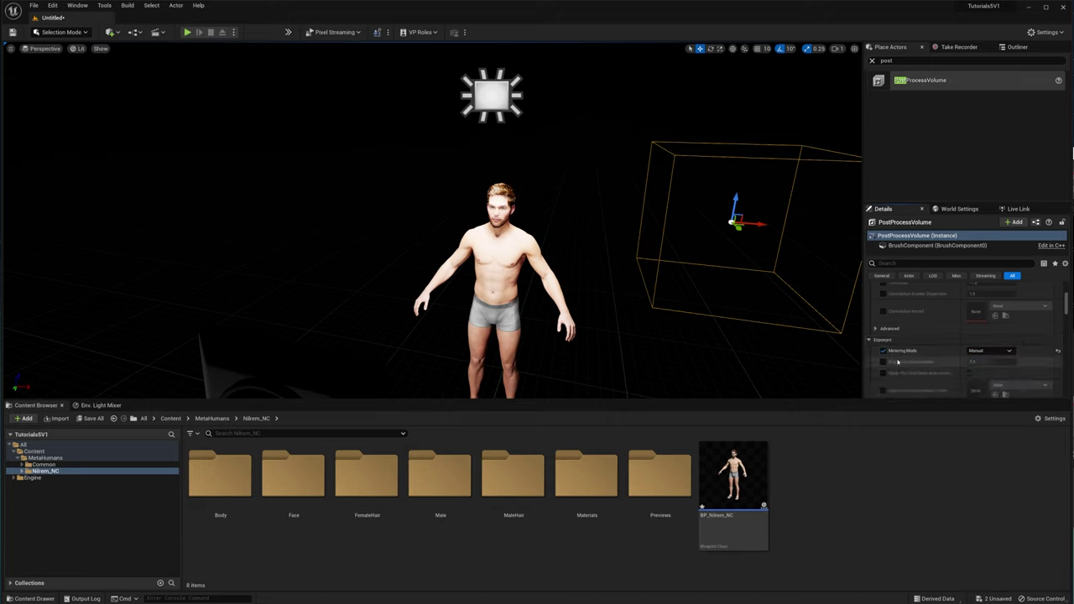
Make the post process volume affect the whole level by enabling Infinite Extent (Unbound).
scroll(897, 360, down, 2)
scroll(884, 361, up, 3)
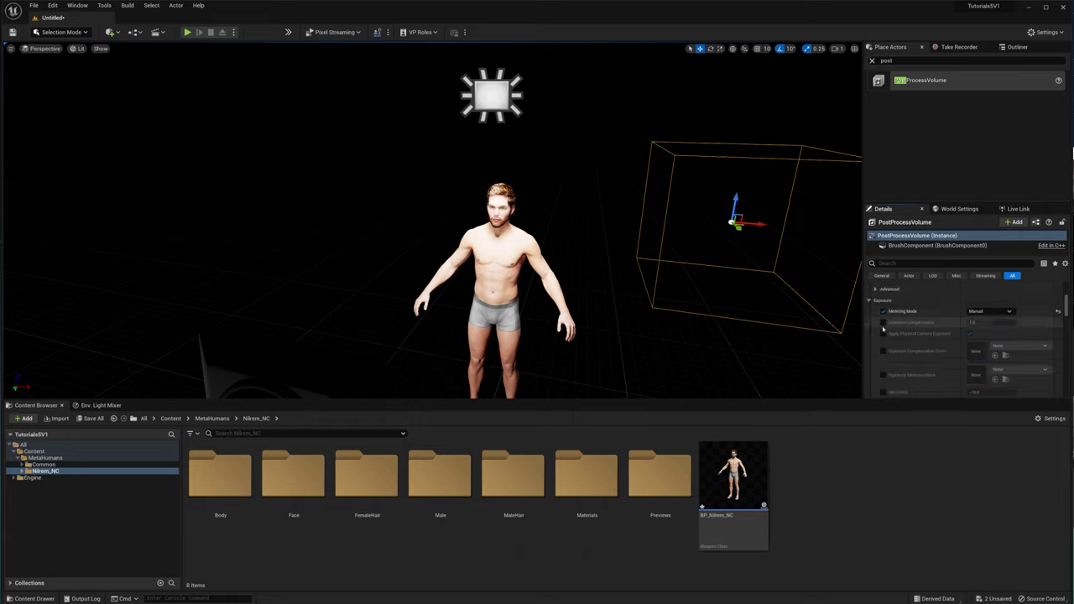
drag(1064, 312, 1064, 382)
scroll(982, 359, up, 2)
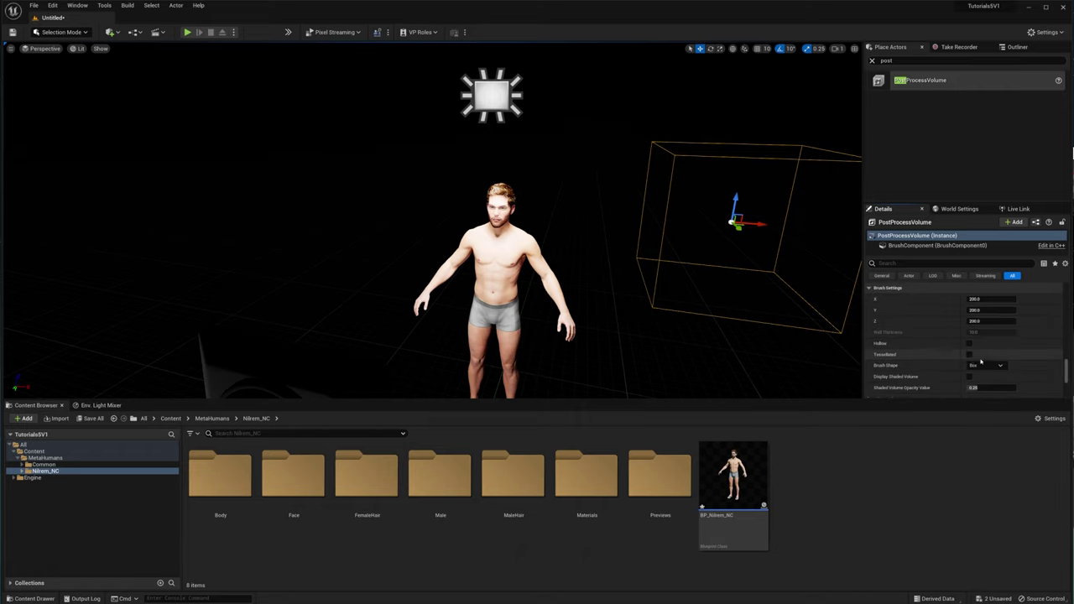
click(969, 320)
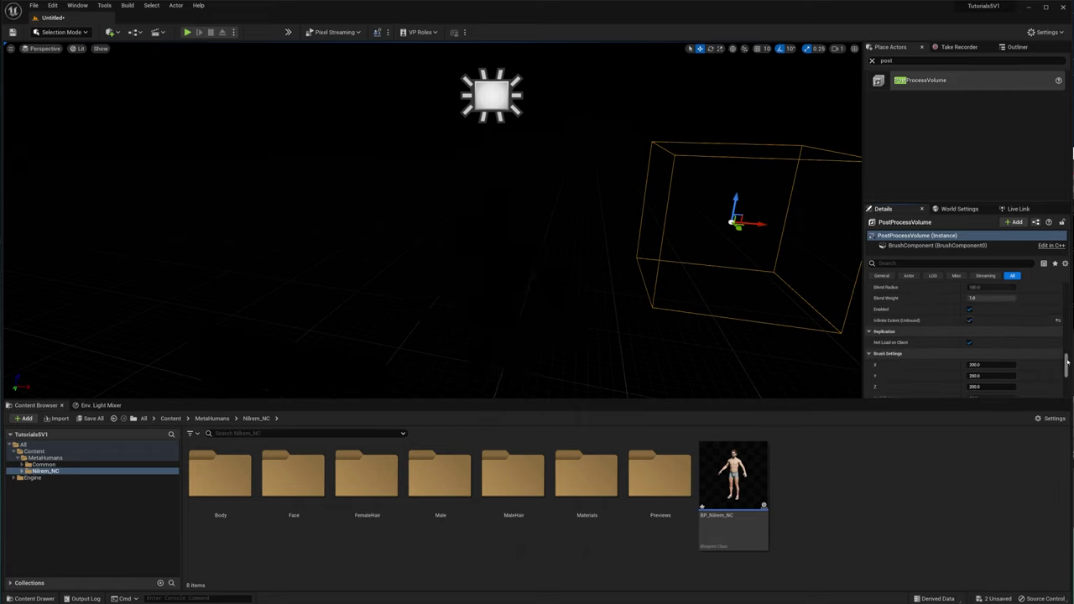
Override the post process volume's exposure compensation and set it to 9.
drag(1068, 361, 1066, 297)
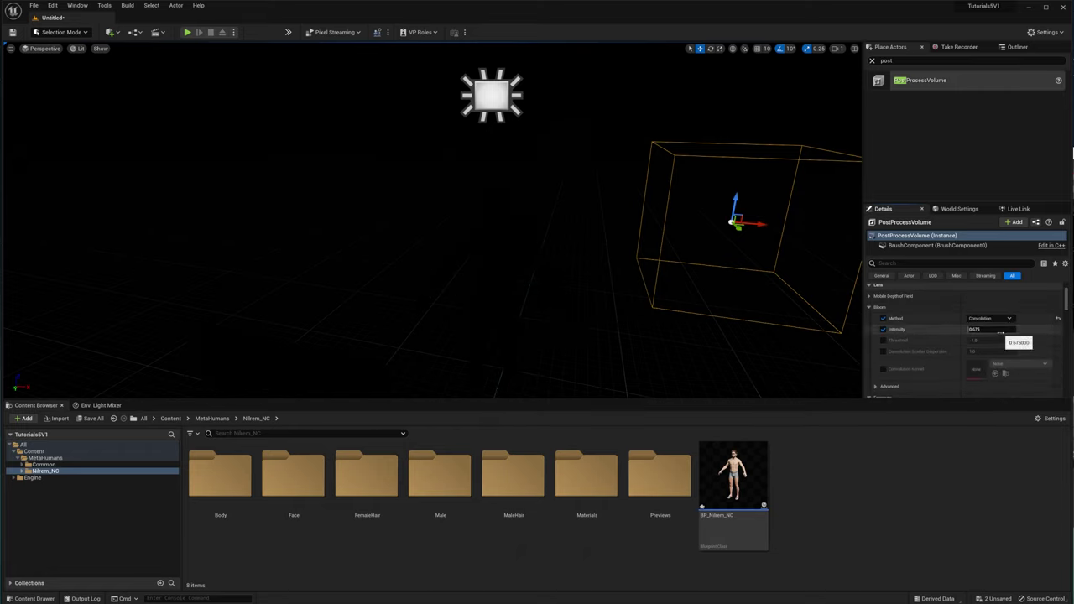
scroll(999, 332, down, 4)
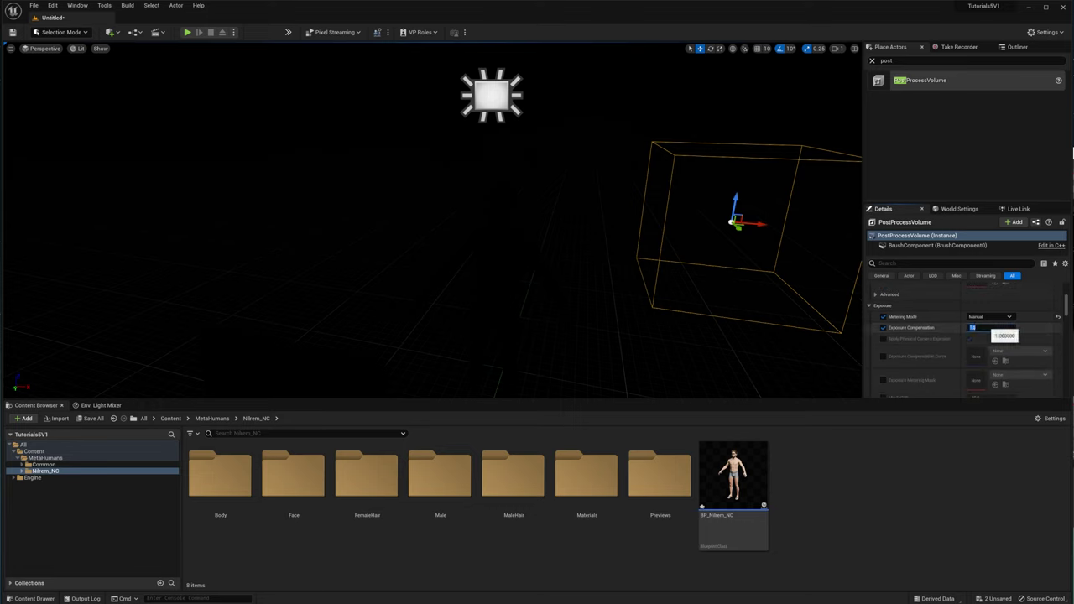
text(9)
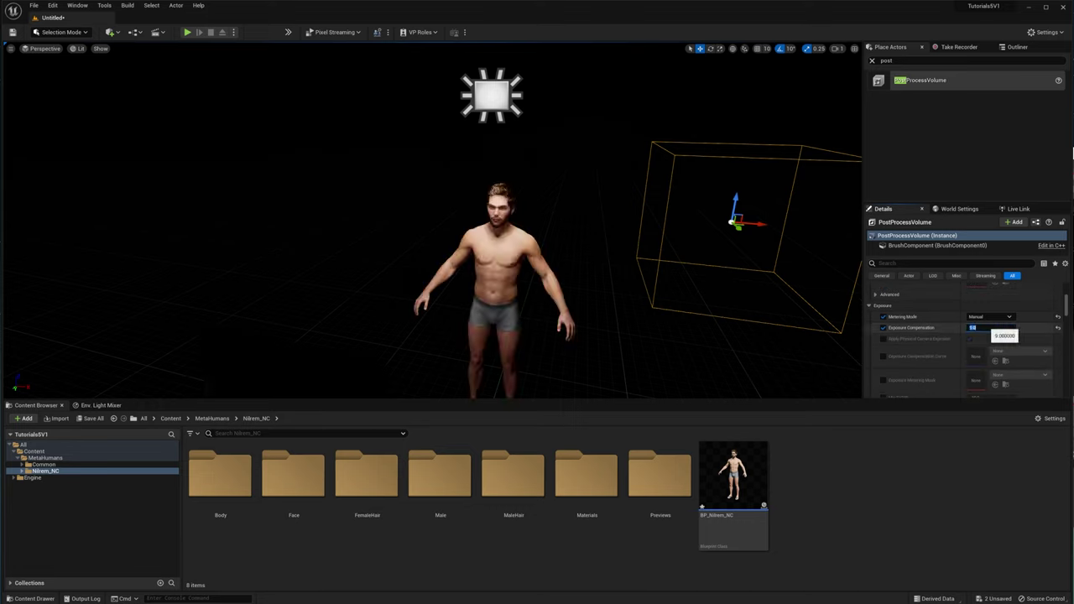
Look through the placed cine camera to view the MetaHuman's face and bring up the camera's focus settings.
click(491, 105)
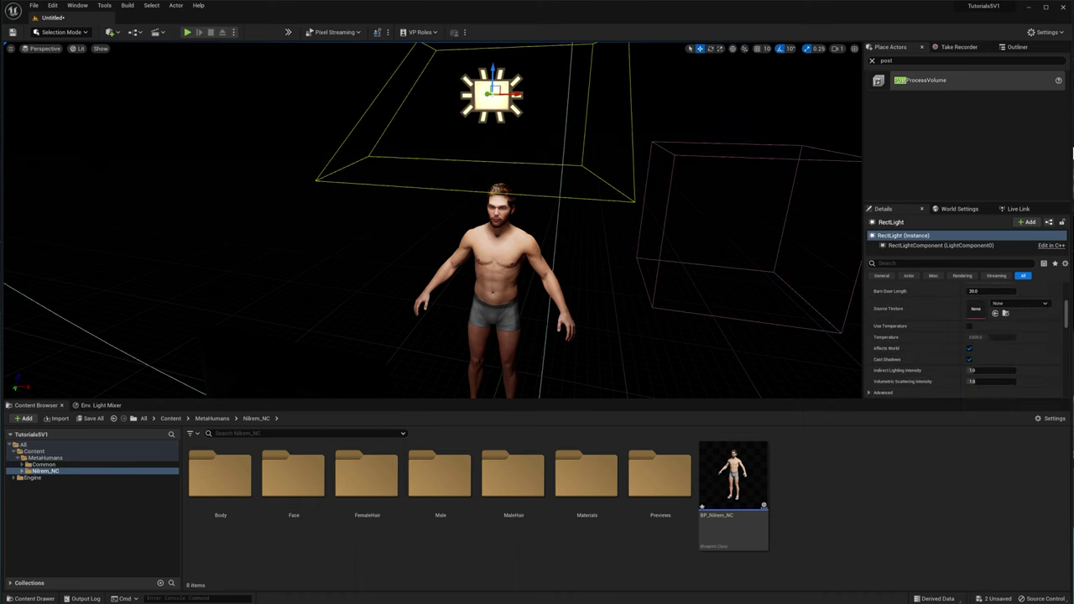
click(1019, 48)
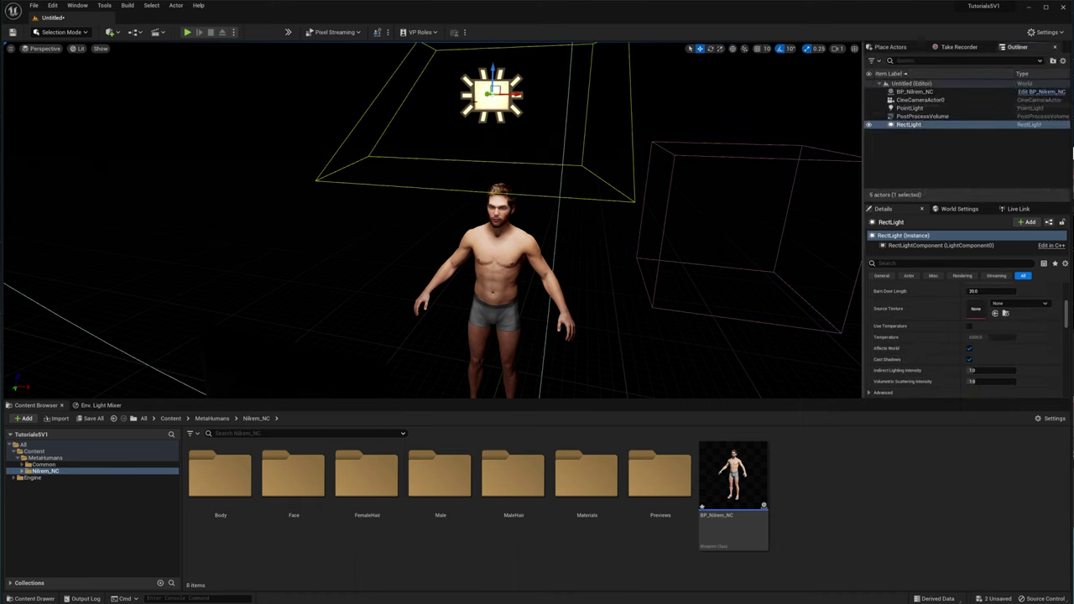
click(46, 49)
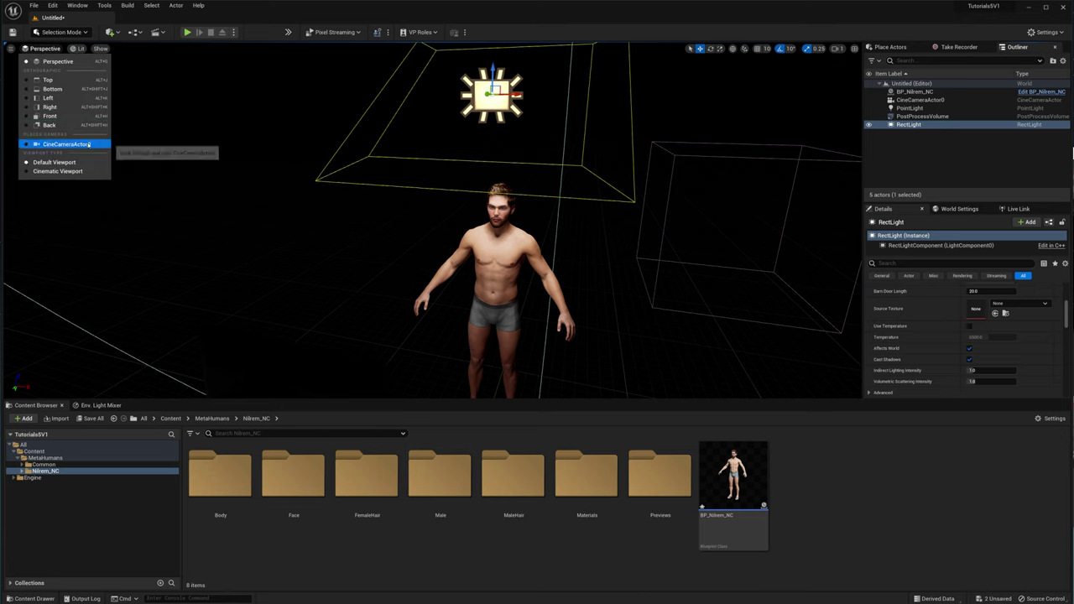
click(50, 146)
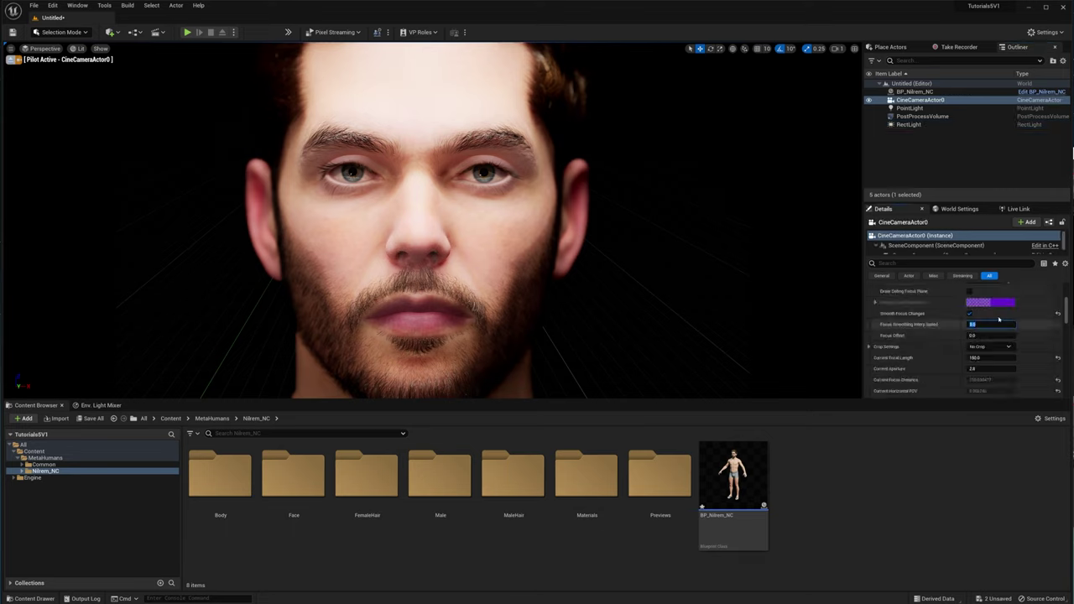
scroll(1003, 321, up, 3)
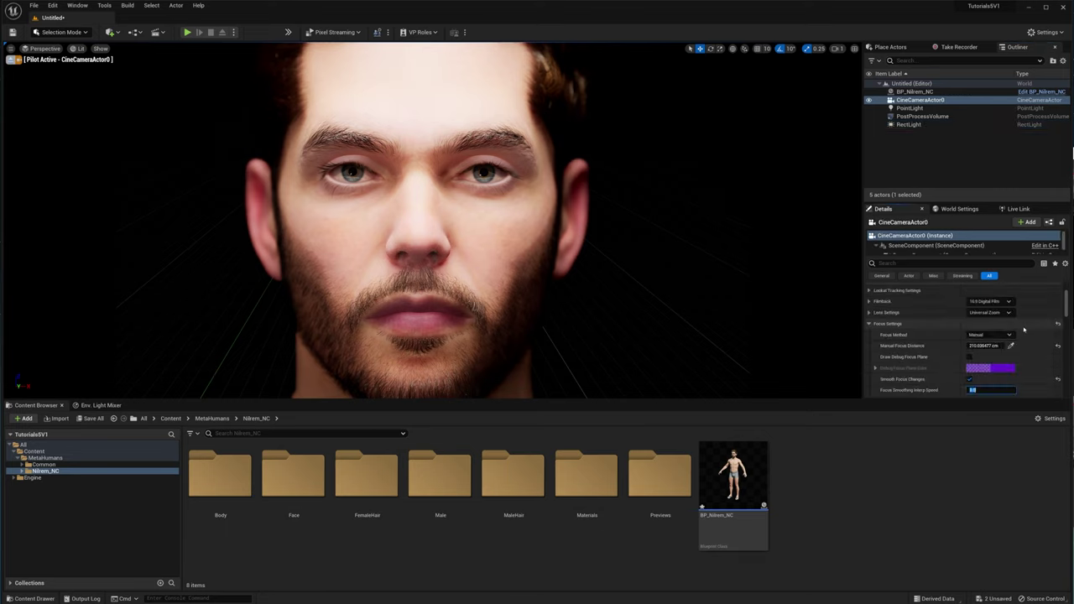
Select the rect light above the MetaHuman and reduce its intensity to 2 cd.
click(908, 123)
click(982, 317)
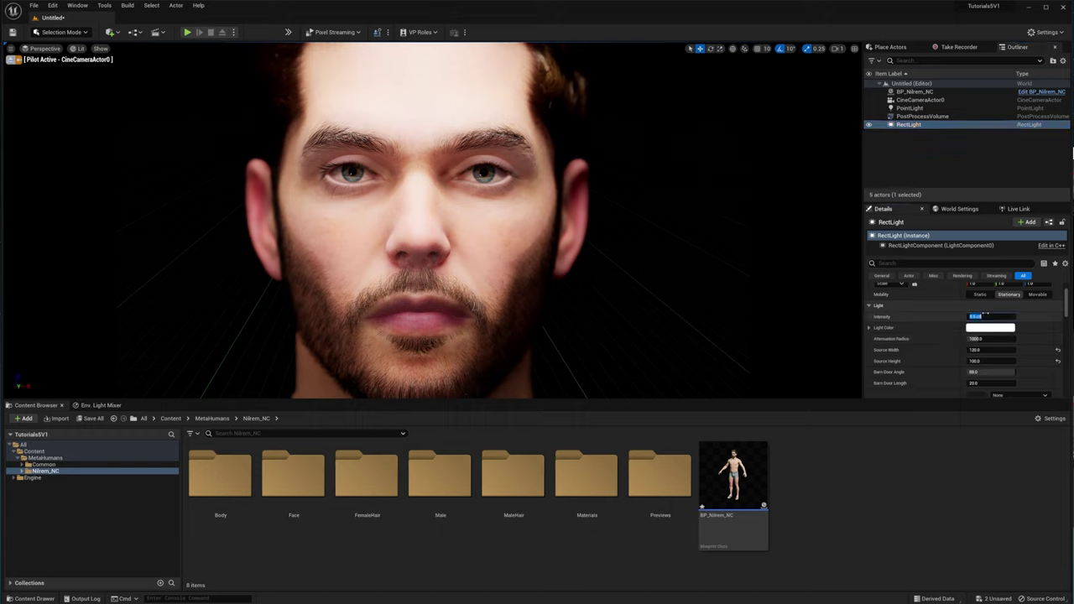
text(8)
key(Return)
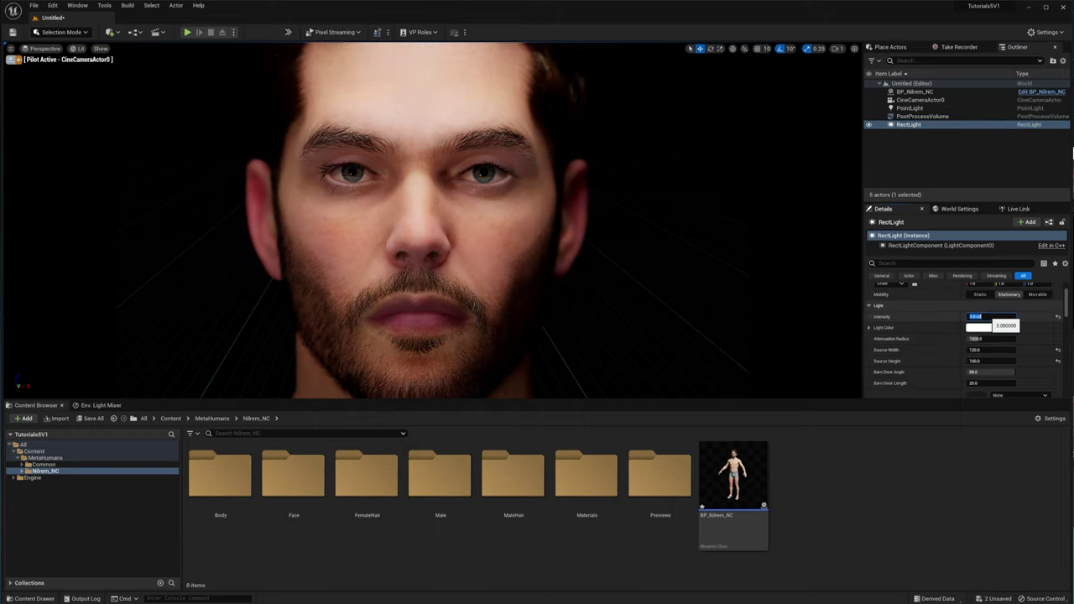
text(2)
key(Return)
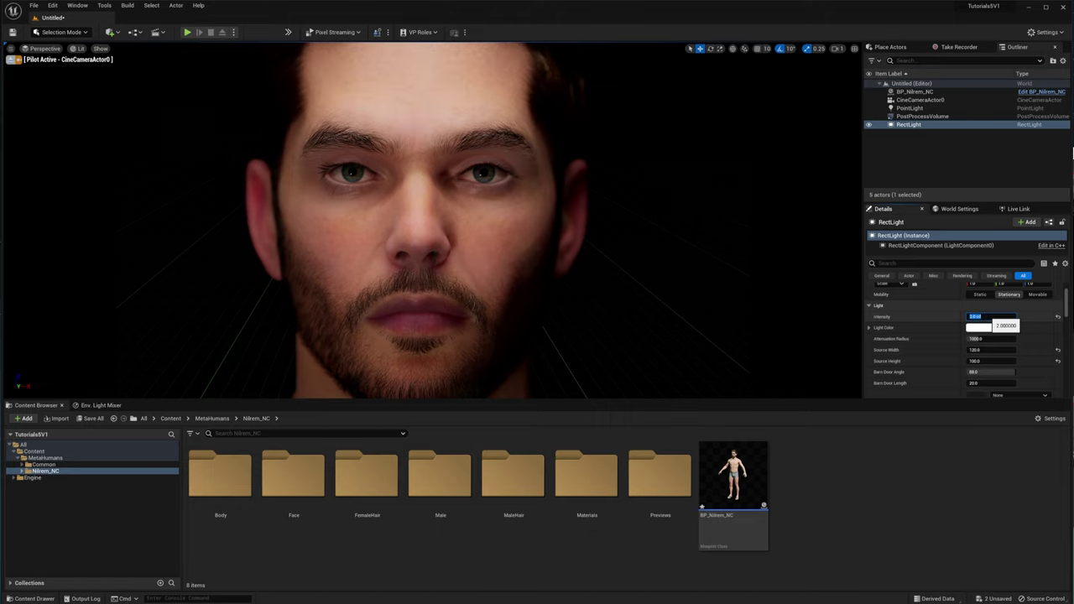
Stop piloting the cine camera and nudge the rect light's position above the MetaHuman.
click(11, 59)
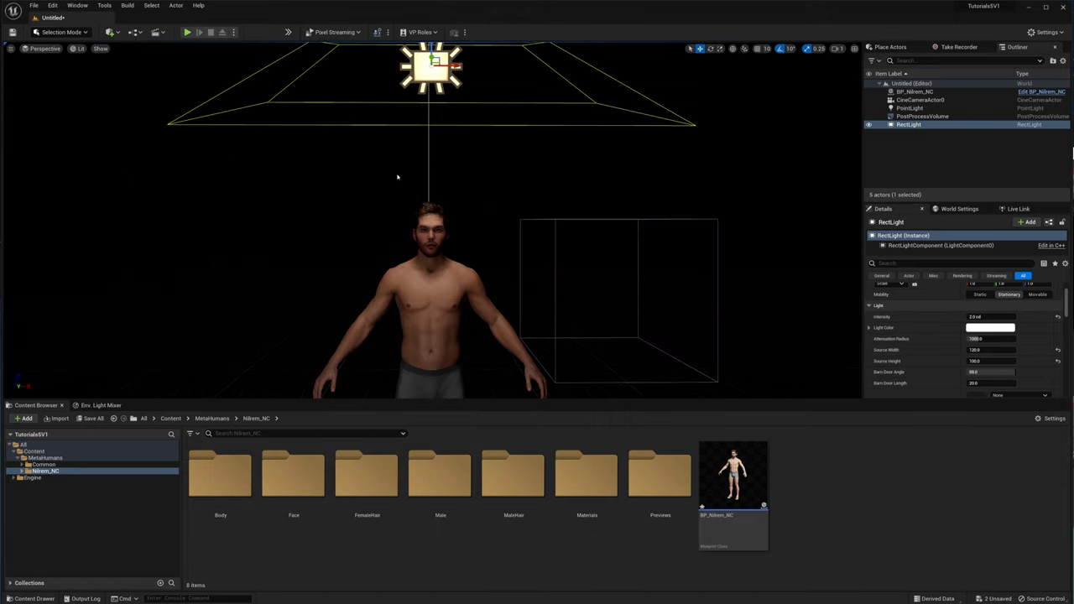
right_drag(434, 76, 600, 53)
drag(278, 85, 291, 74)
right_drag(291, 74, 227, 117)
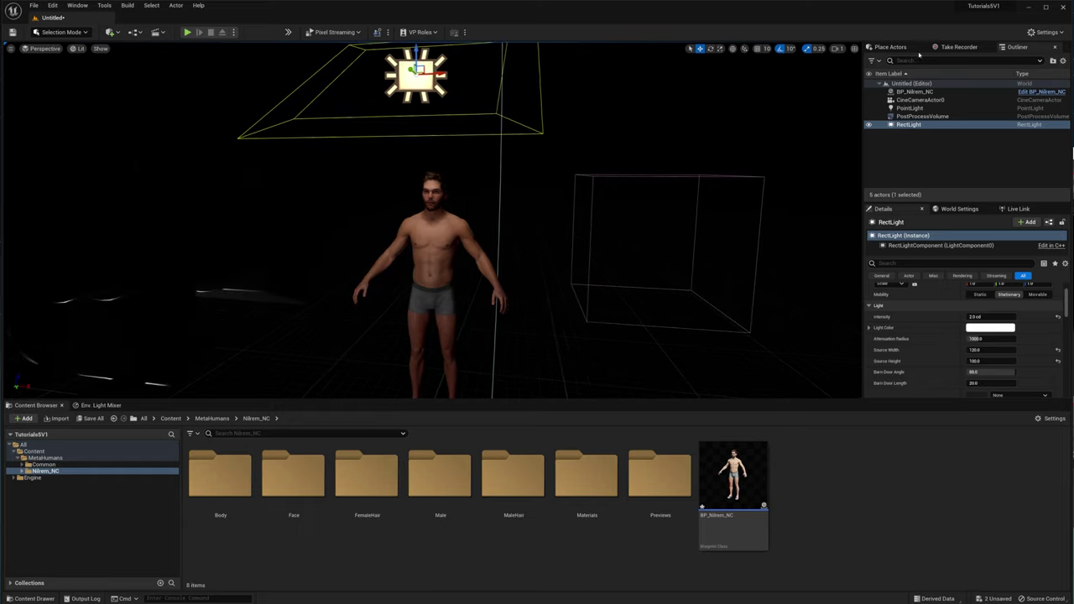
Clear the actor search, place a second rect light near the MetaHuman and raise it off the ground.
click(900, 47)
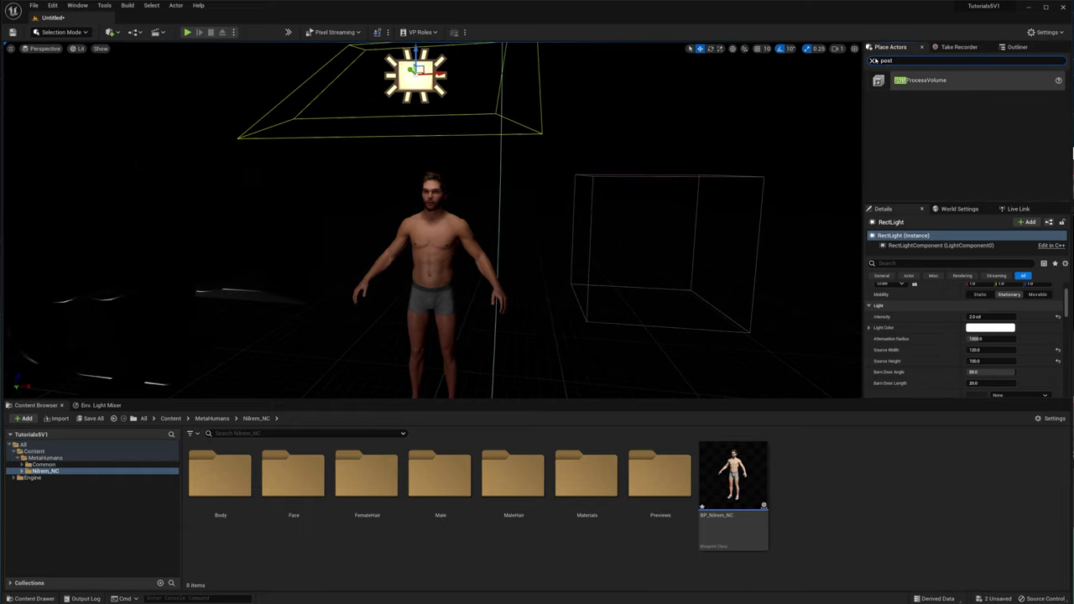
click(874, 60)
drag(936, 164, 343, 340)
right_drag(381, 333, 294, 376)
drag(429, 298, 355, 153)
right_drag(356, 153, 403, 98)
Position the second rect light to one side of the MetaHuman at about chest height.
drag(397, 211, 461, 211)
mouse_move(462, 211)
right_down()
mouse_move(447, 202)
mouse_move(579, 210)
mouse_move(446, 209)
right_up()
drag(115, 209, 124, 210)
right_drag(386, 212, 413, 194)
key(e)
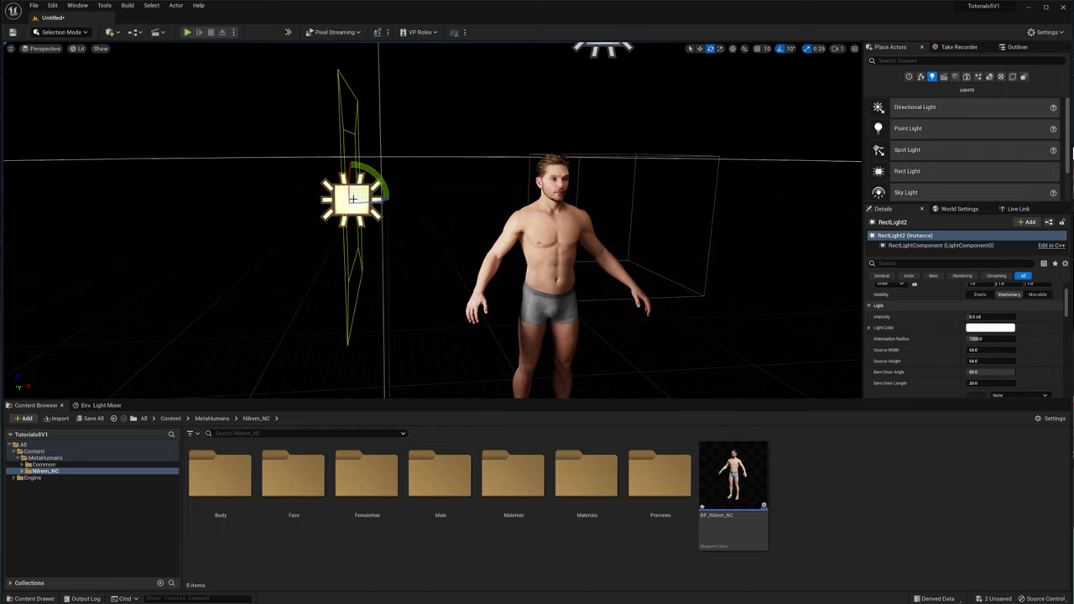
mouse_move(384, 199)
mouse_down()
mouse_move(411, 203)
mouse_move(386, 199)
mouse_up()
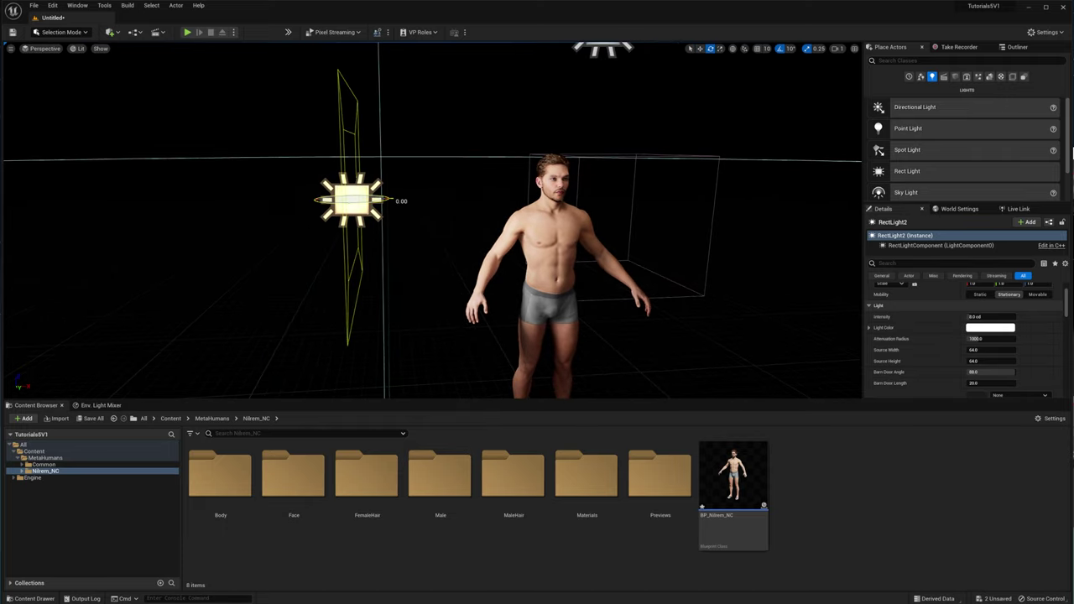
Set the second rect light's source width to 120 and its source height to 100.
right_drag(427, 187, 435, 177)
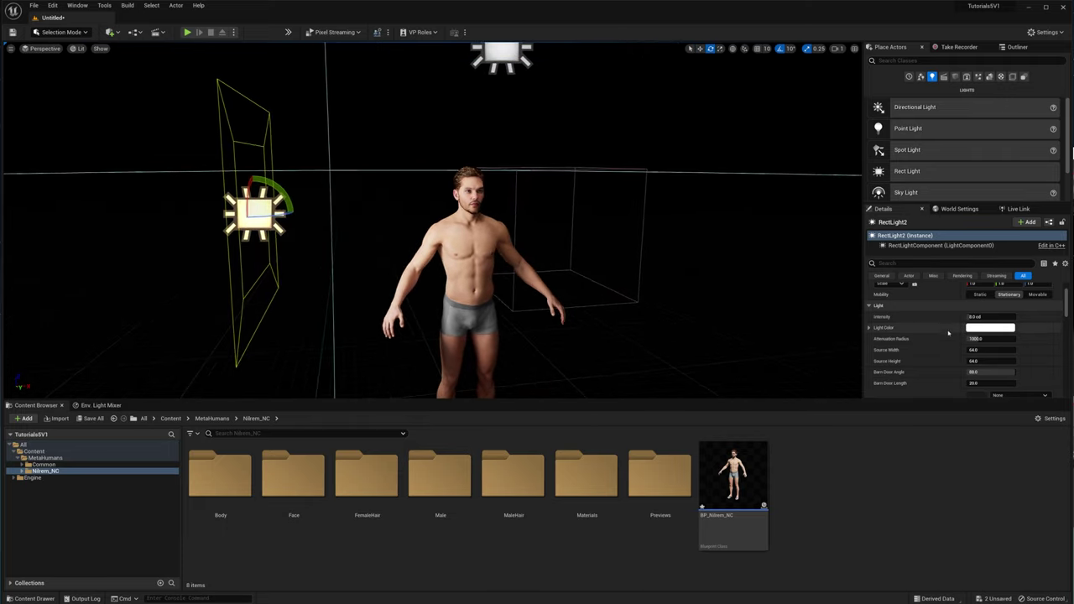
scroll(960, 339, up, 2)
scroll(974, 345, down, 2)
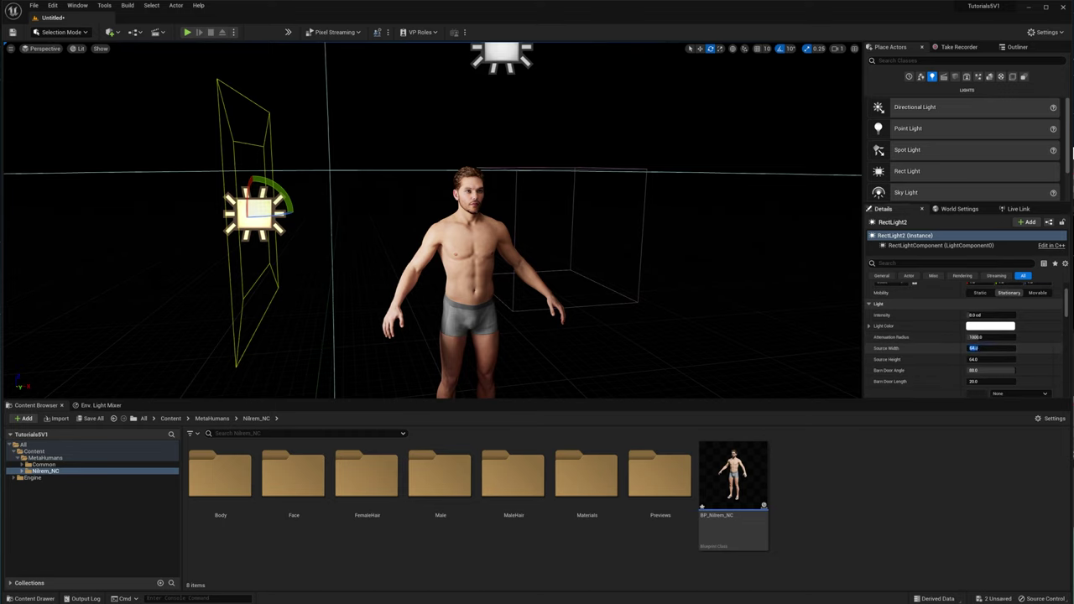
text(120)
key(Return)
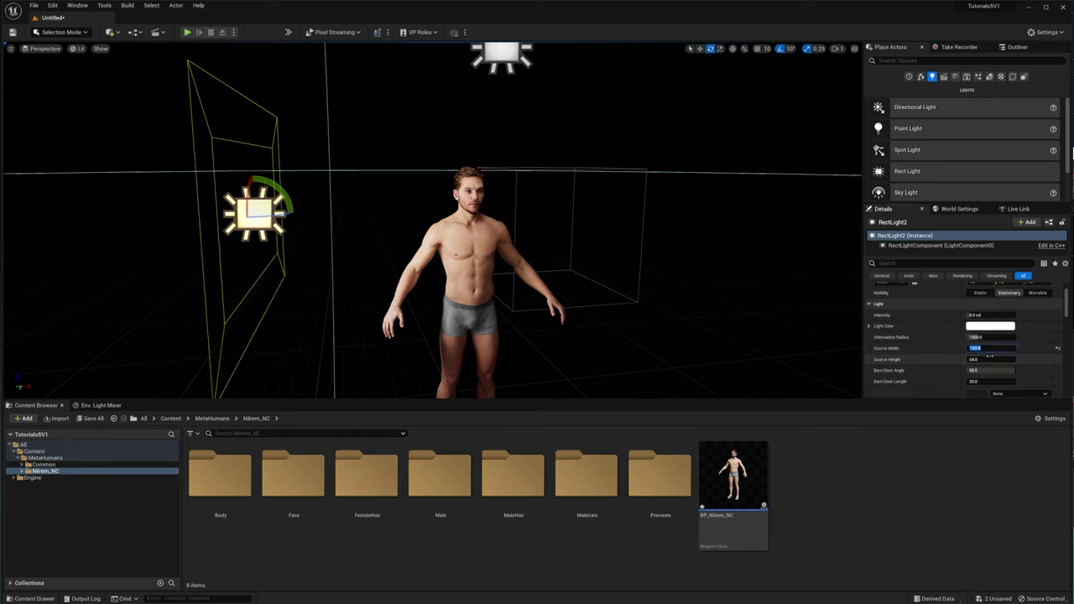
click(990, 357)
text(100)
key(Return)
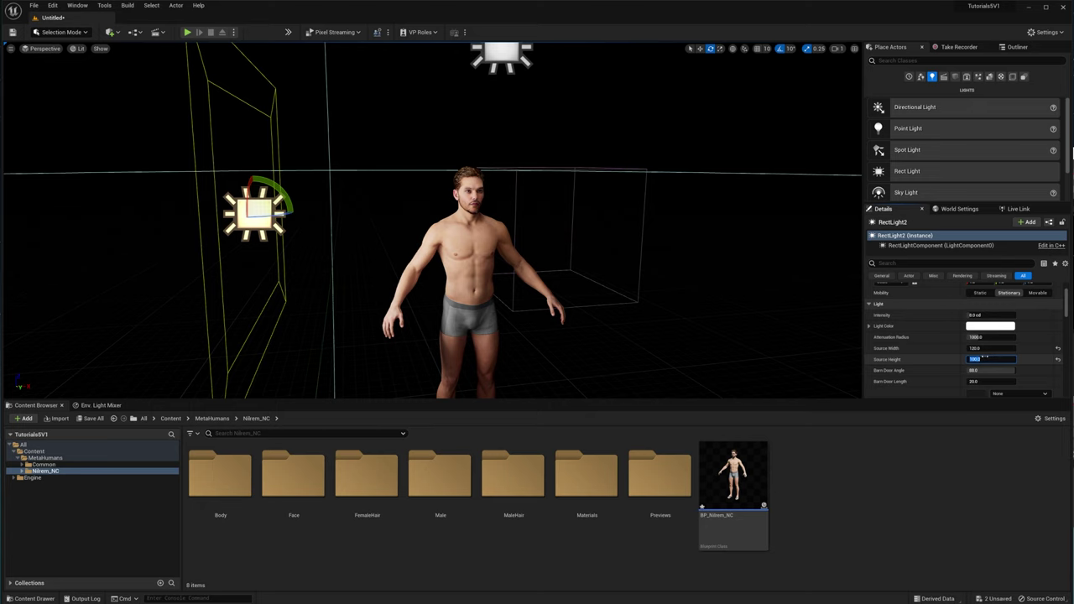
Duplicate the side rect light to the opposite side of the MetaHuman and rotate the copy to face the character.
mouse_move(537, 252)
right_down()
mouse_move(520, 247)
mouse_move(529, 242)
right_up()
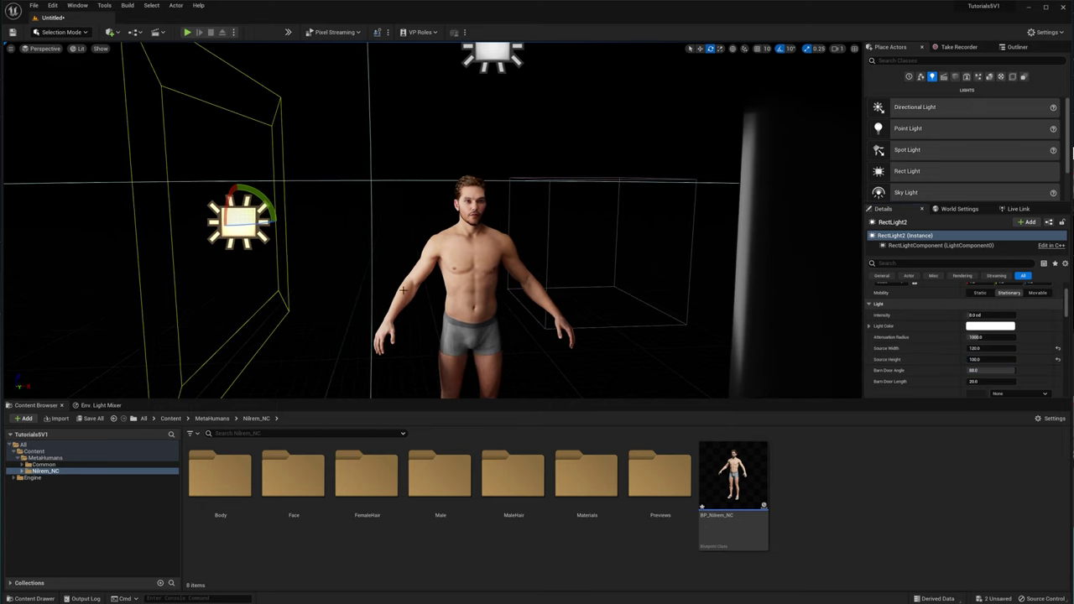
key(w)
alt+drag(262, 221, 682, 220)
key(e)
right_drag(571, 286, 478, 269)
right_drag(537, 252, 428, 277)
right_drag(643, 236, 684, 241)
right_drag(608, 238, 335, 193)
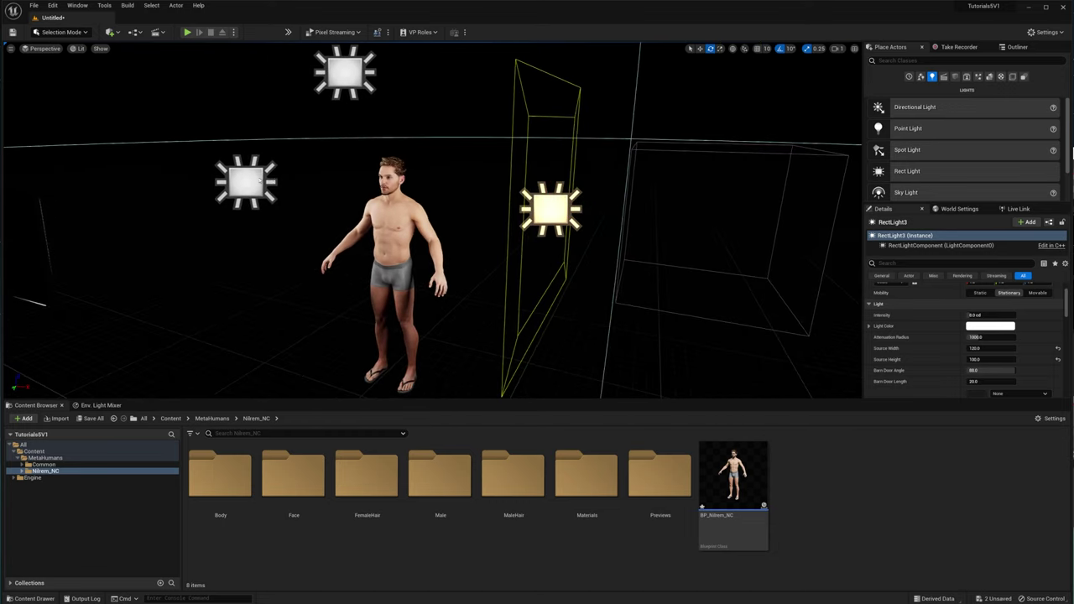
Select both side rect lights and shift them together slightly backward relative to the MetaHuman.
ctrl+click(259, 178)
drag(226, 184, 190, 189)
key(w)
right_drag(432, 220, 436, 172)
scroll(432, 222, up, 6)
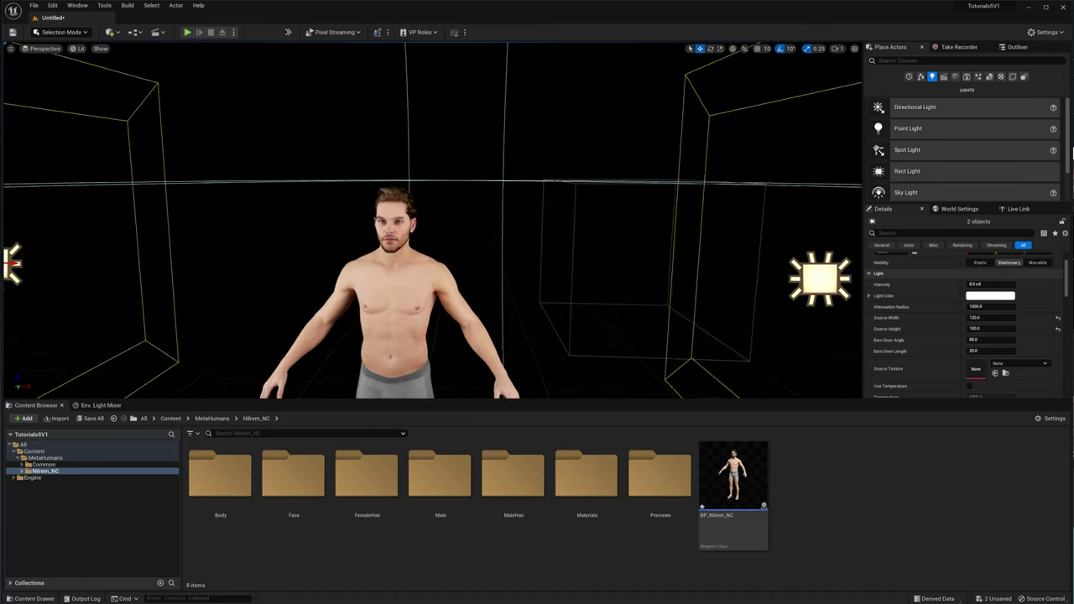
scroll(432, 222, up, 6)
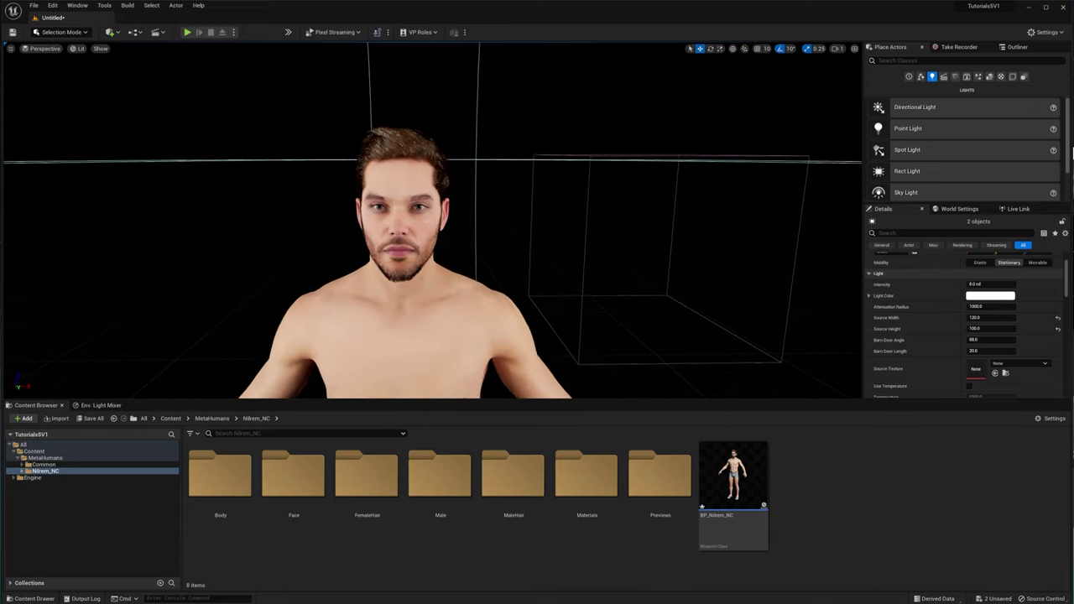
key(s)
right_drag(432, 219, 587, 227)
key(s)
right_drag(504, 220, 355, 190)
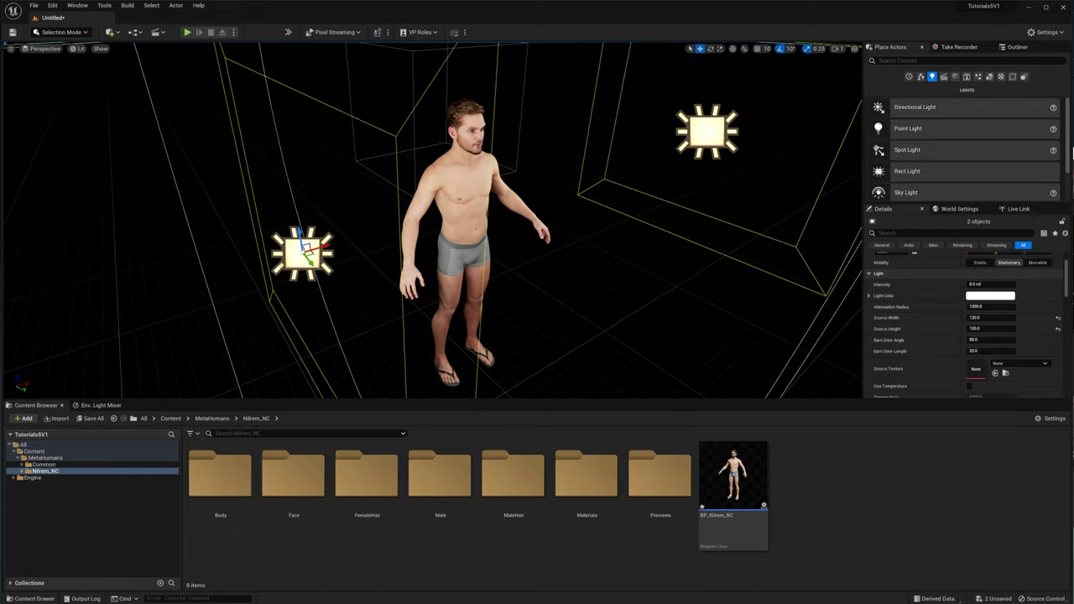
drag(310, 263, 281, 246)
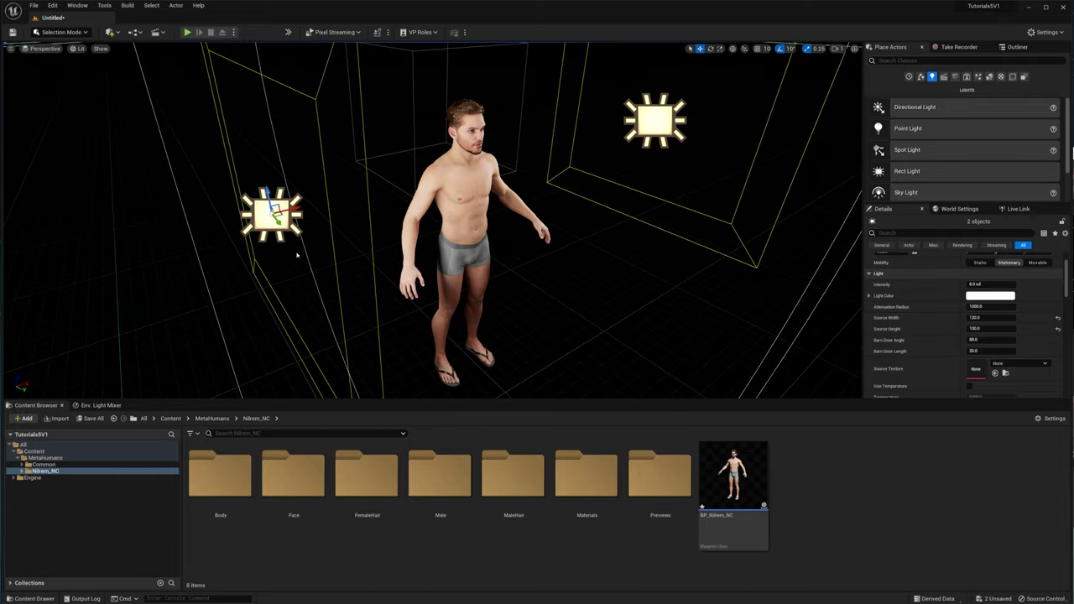
View the scene through CineCameraActor0 and set the mobility of RectLight2 and RectLight3 to Movable.
click(44, 48)
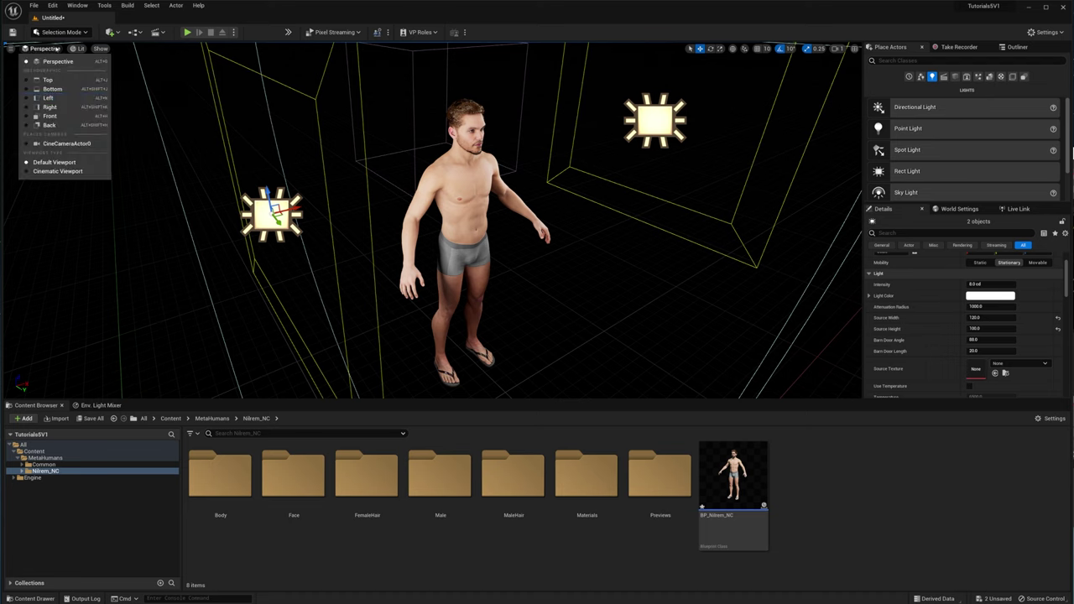
click(79, 146)
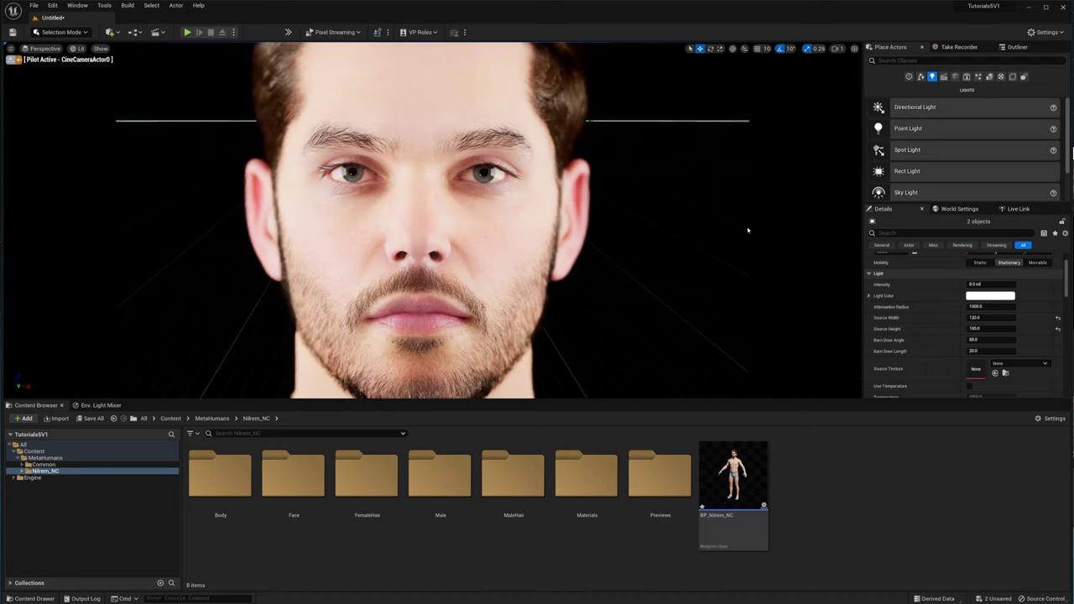
click(1014, 48)
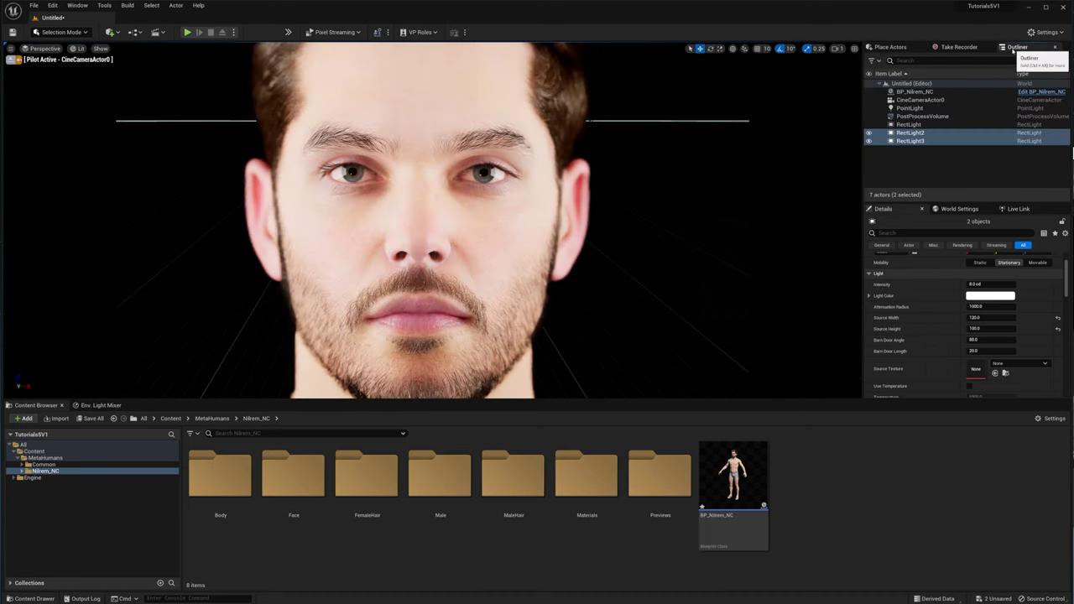
click(946, 163)
click(912, 133)
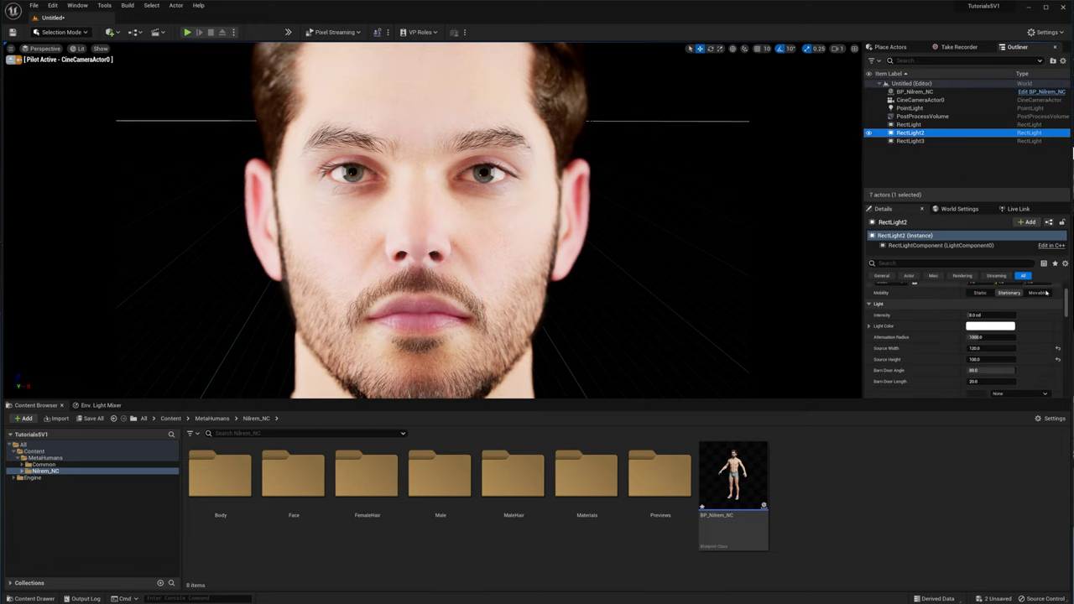
click(912, 141)
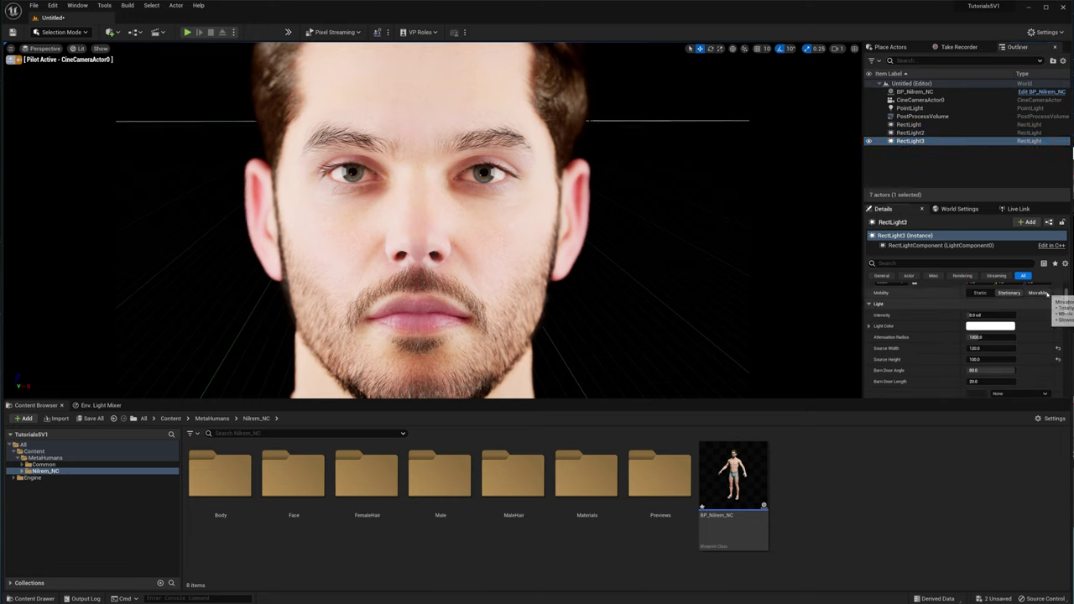
click(912, 108)
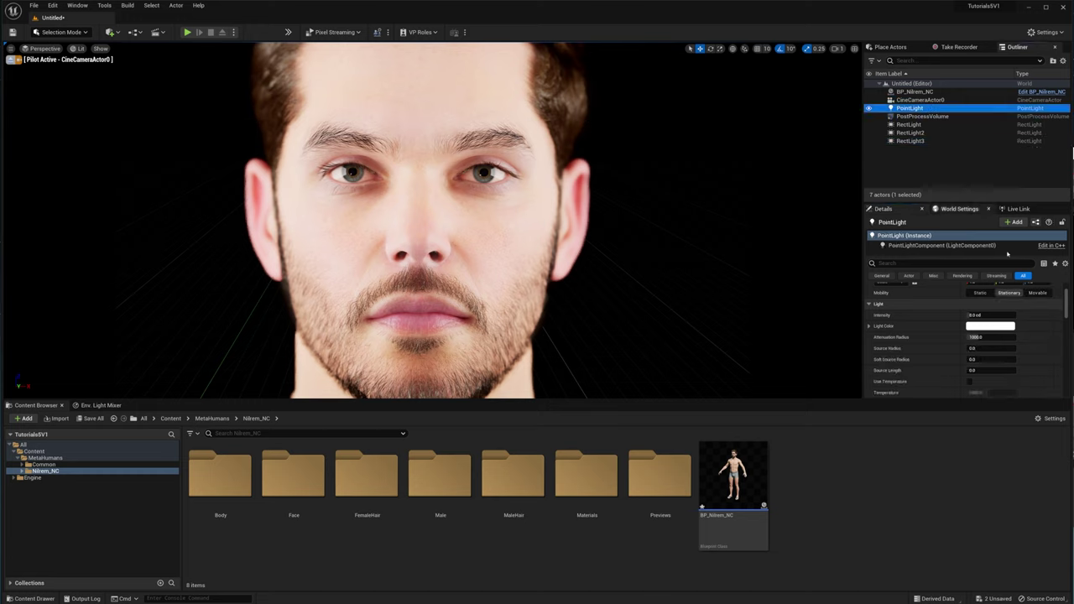
Tint RectLight2's light color a pale cyan blue of about R 0.21, G 0.76, B 1.0.
click(912, 132)
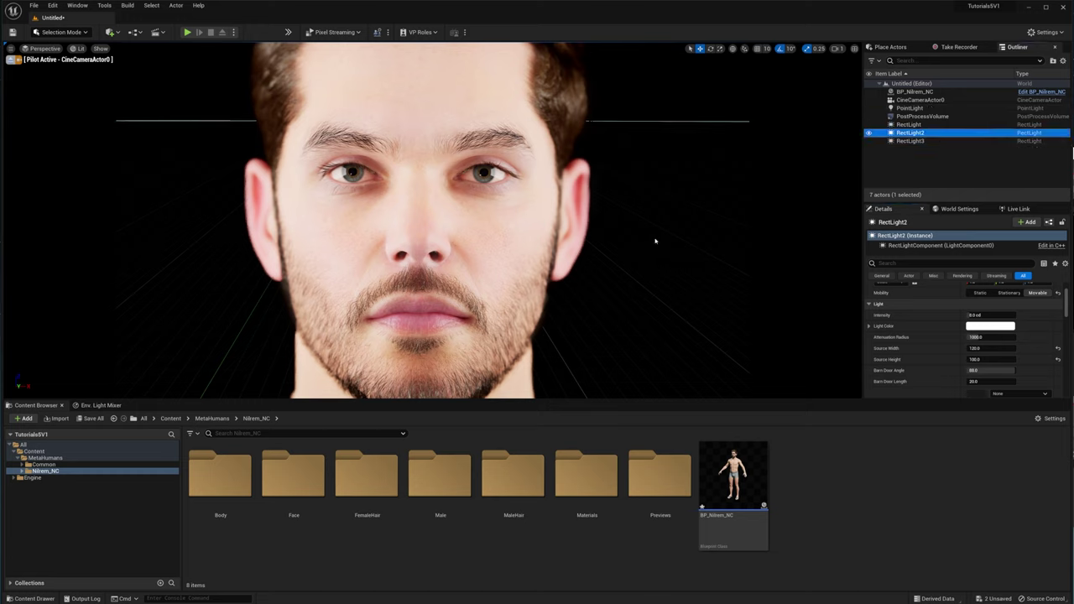
click(990, 327)
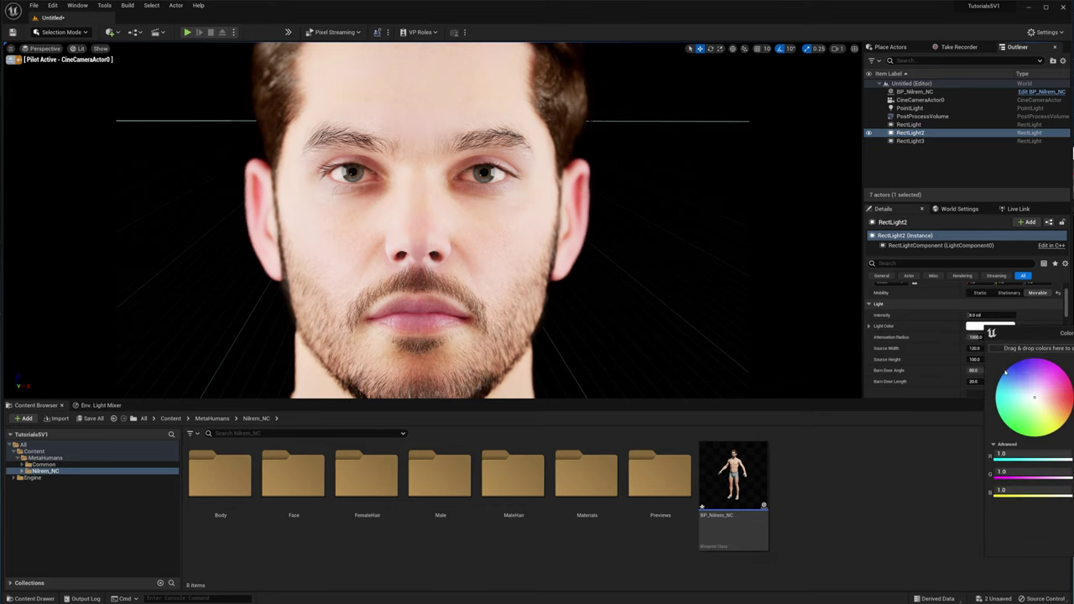
click(1006, 390)
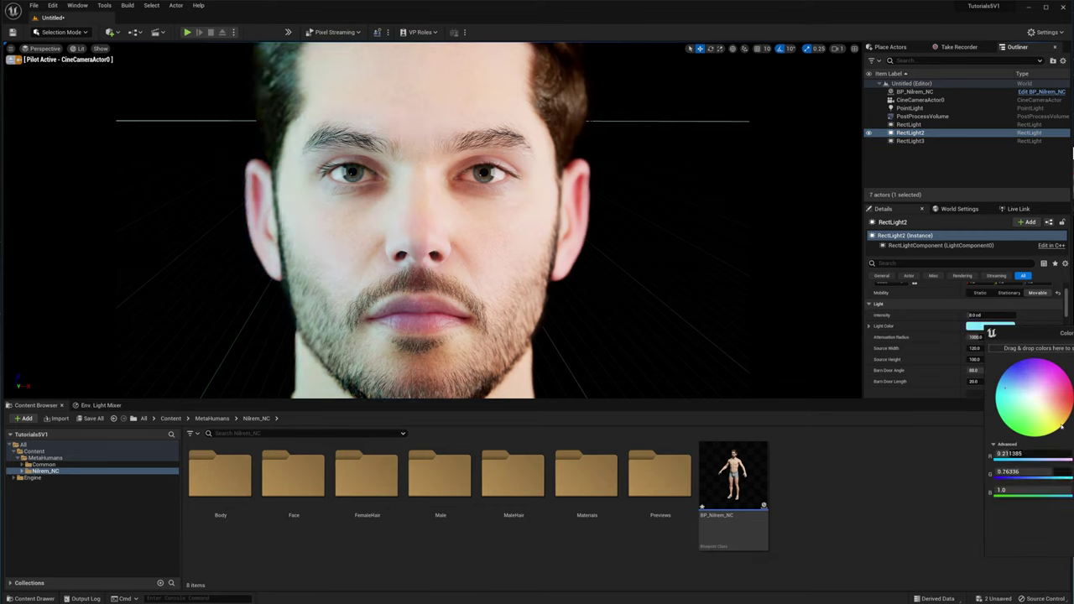
Try a warm orange light color on RectLight3.
click(910, 140)
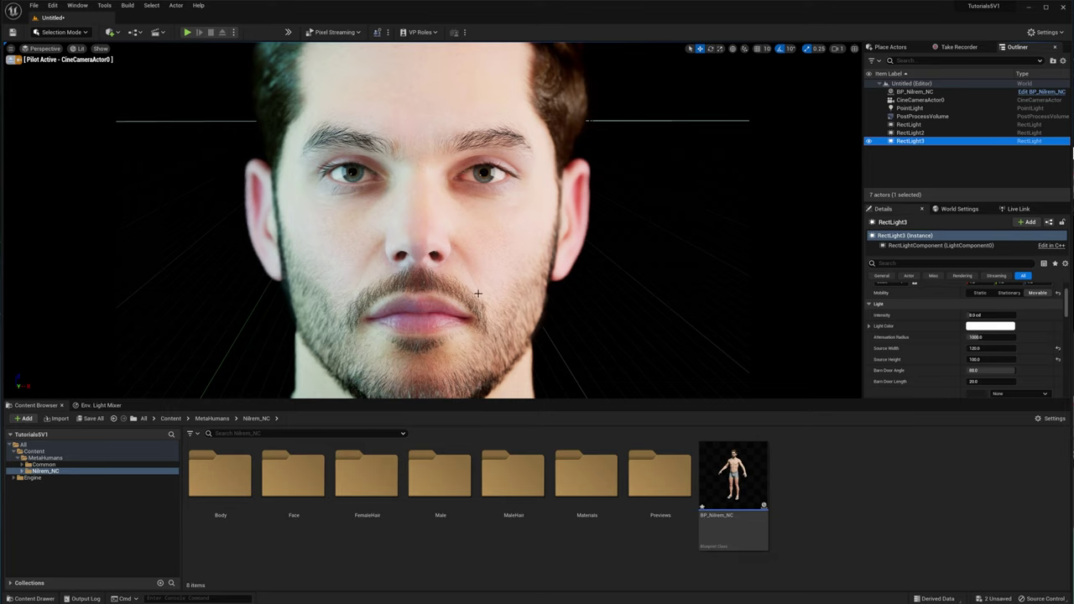
click(991, 325)
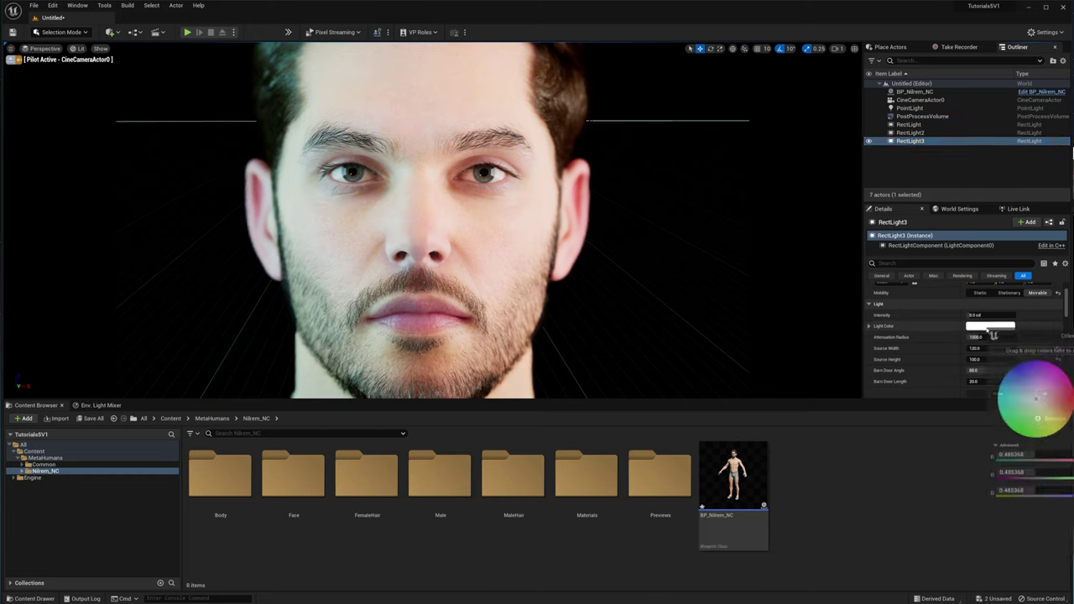
click(1062, 414)
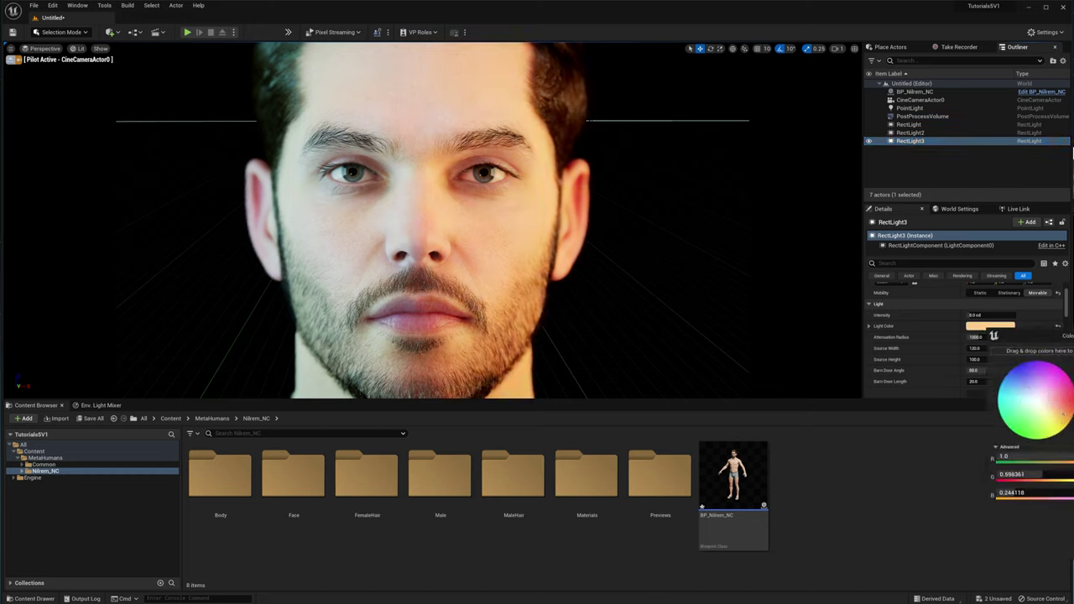
click(994, 335)
Copy RectLight2's sRGB hex color 7FE2FF and apply it as RectLight3's light color.
click(911, 132)
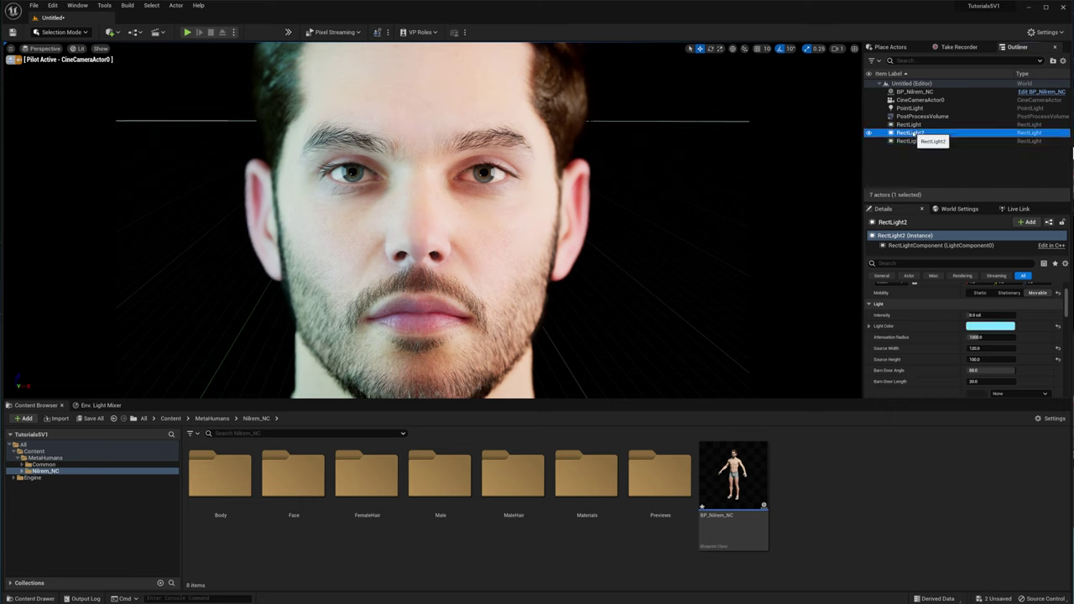
click(999, 326)
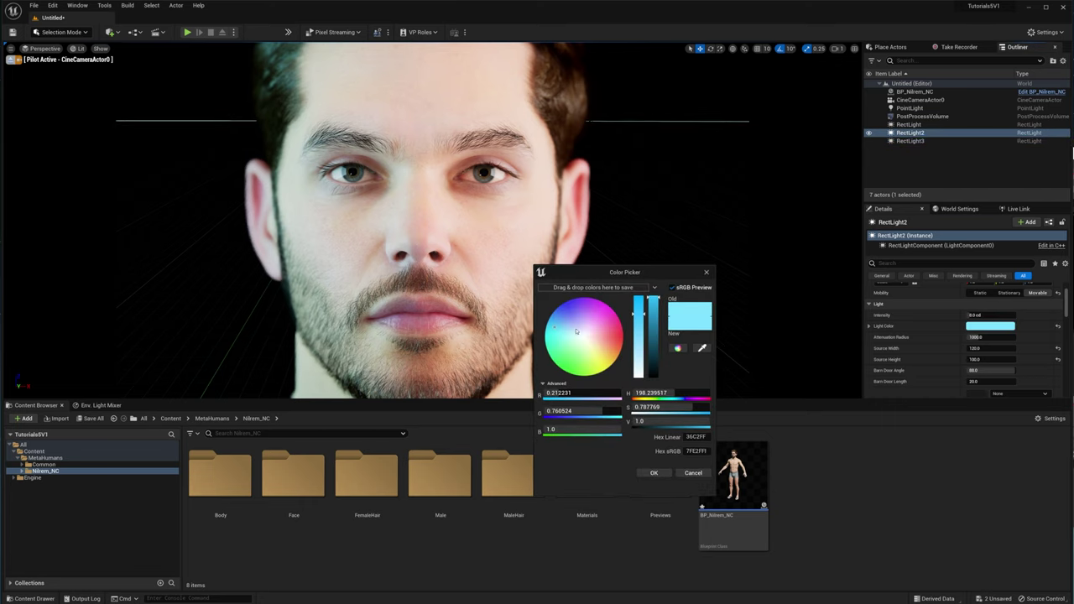
click(697, 451)
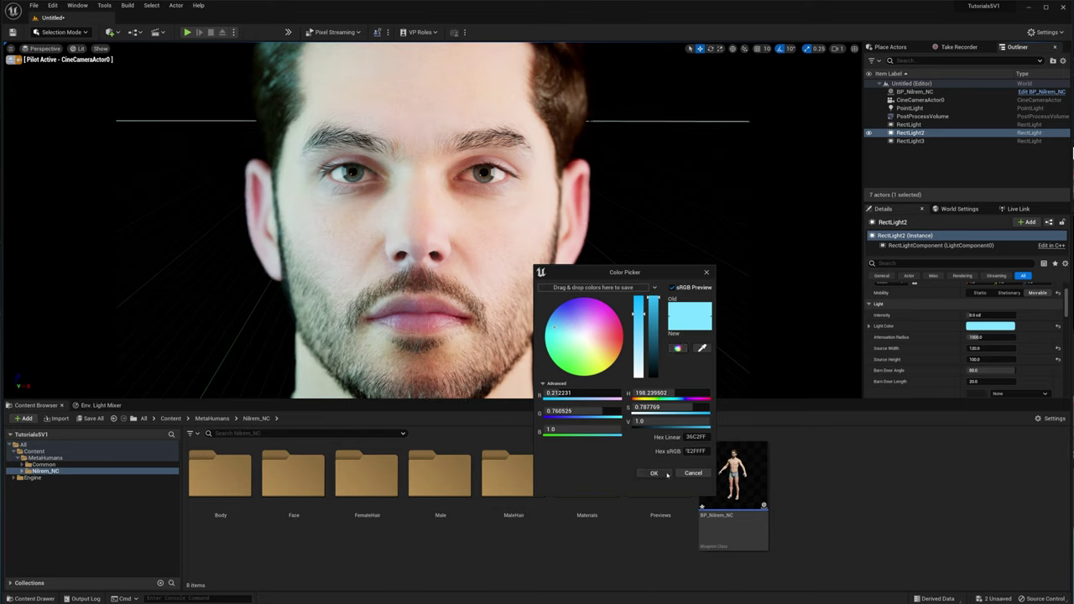
key(Return)
click(912, 141)
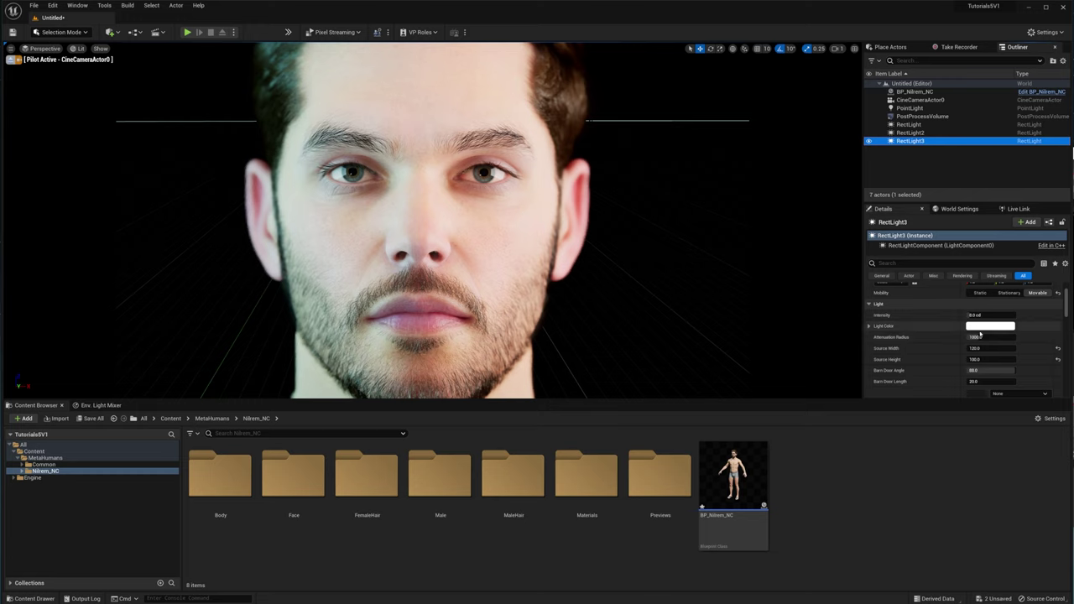
click(990, 327)
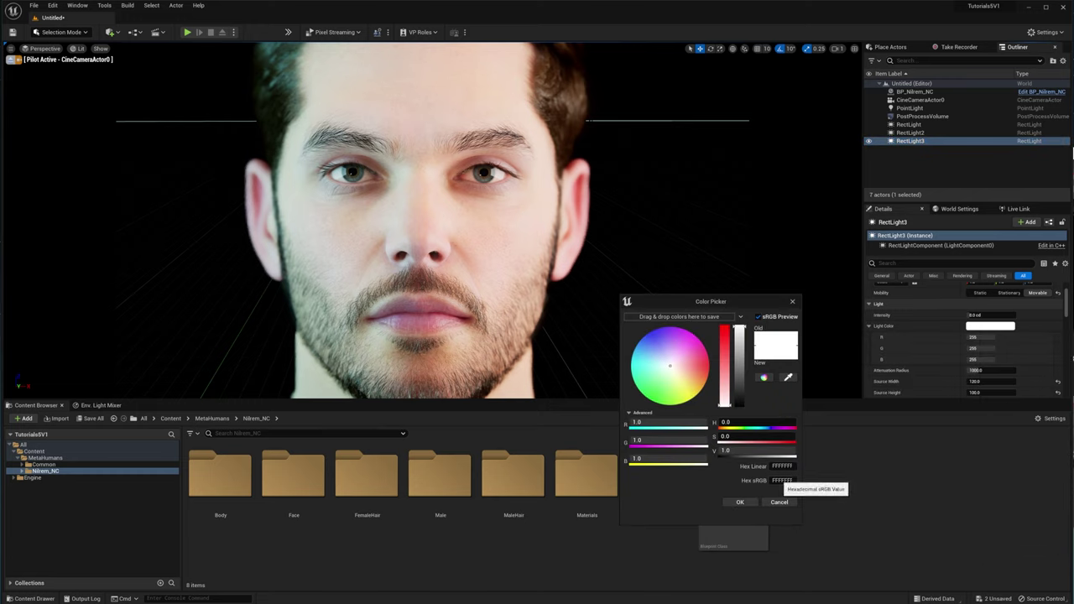
click(780, 480)
text(7FE2FF)
key(Return)
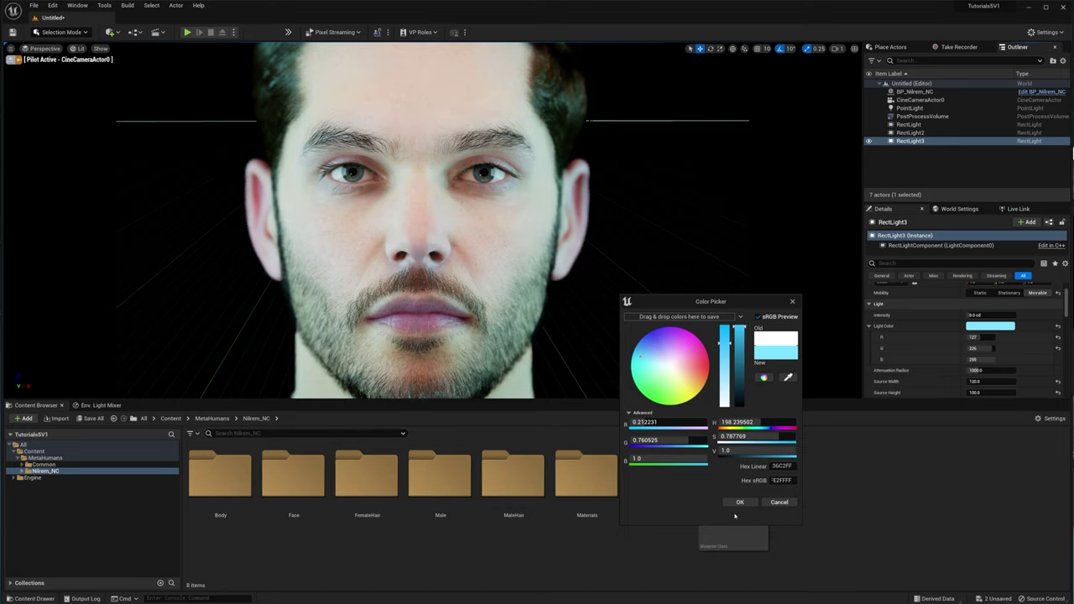
click(739, 503)
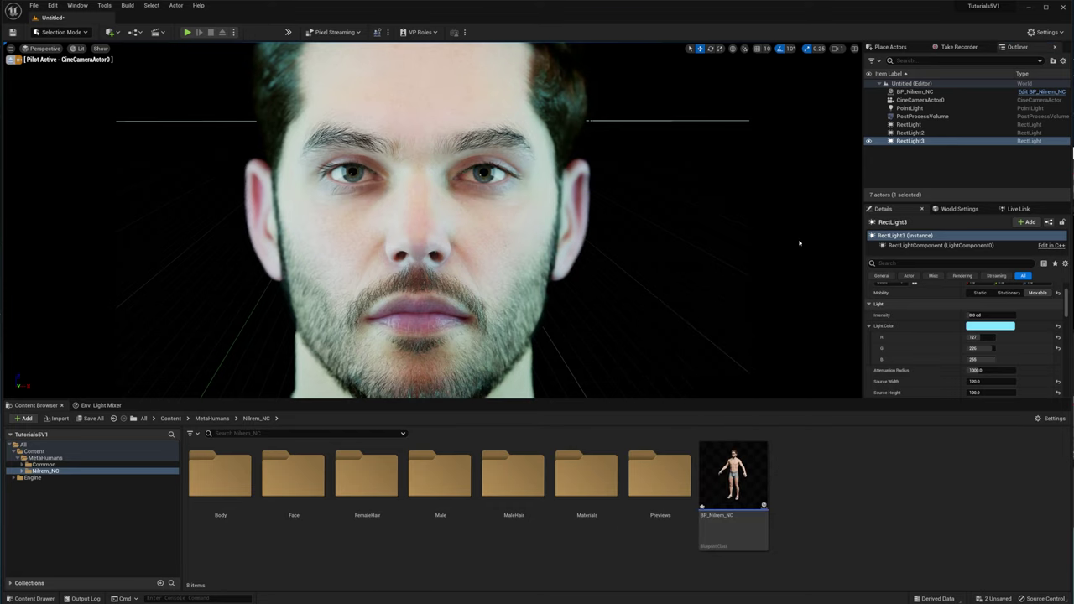
Lower the overhead rect light's intensity to 1 cd and RectLight2's intensity to 4 cd.
click(913, 124)
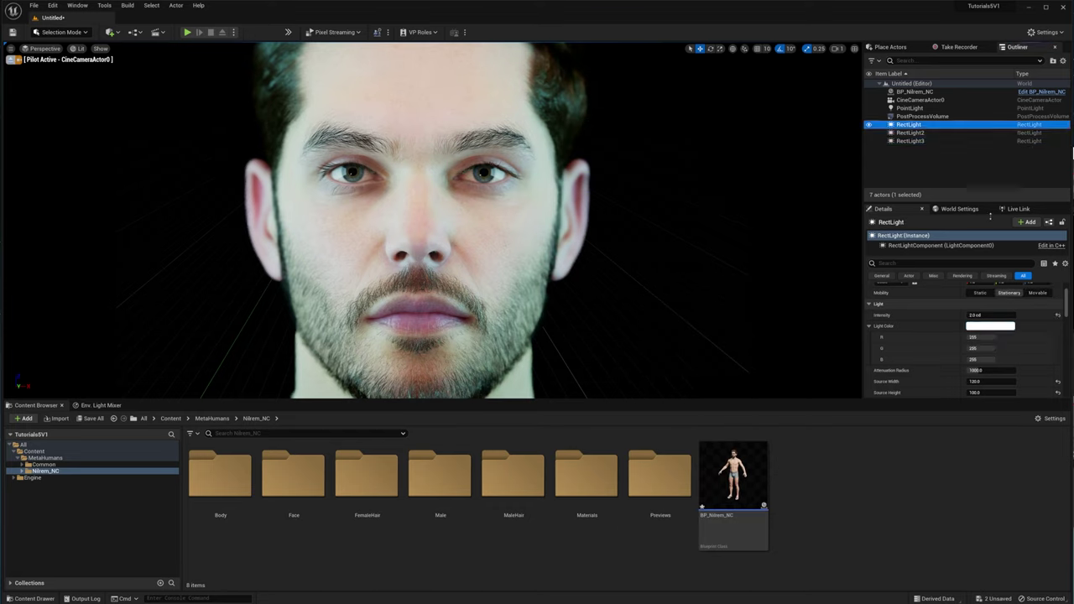
click(978, 315)
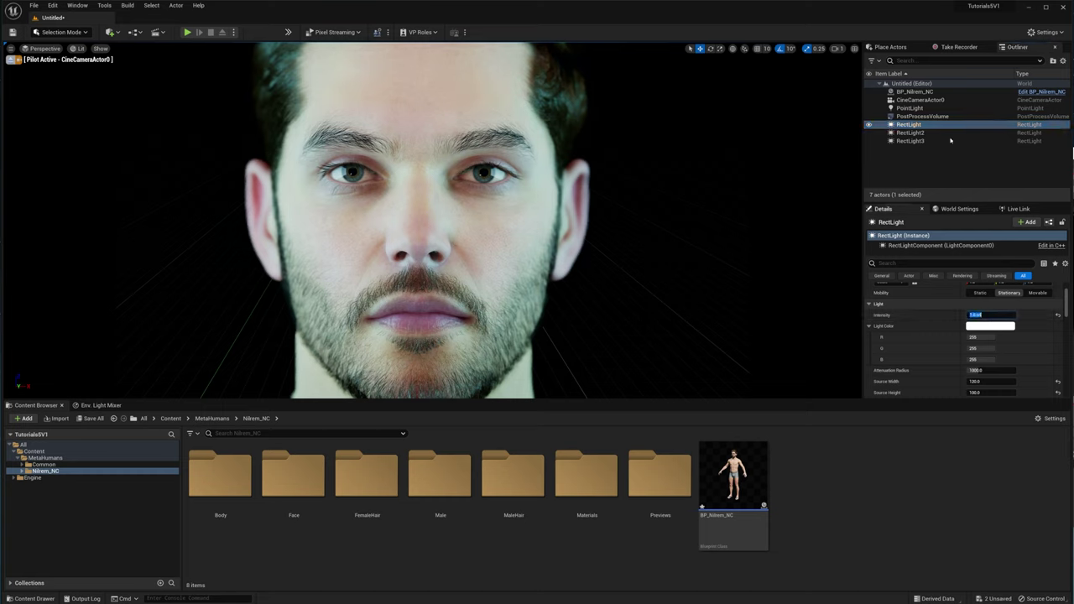
click(933, 133)
click(993, 314)
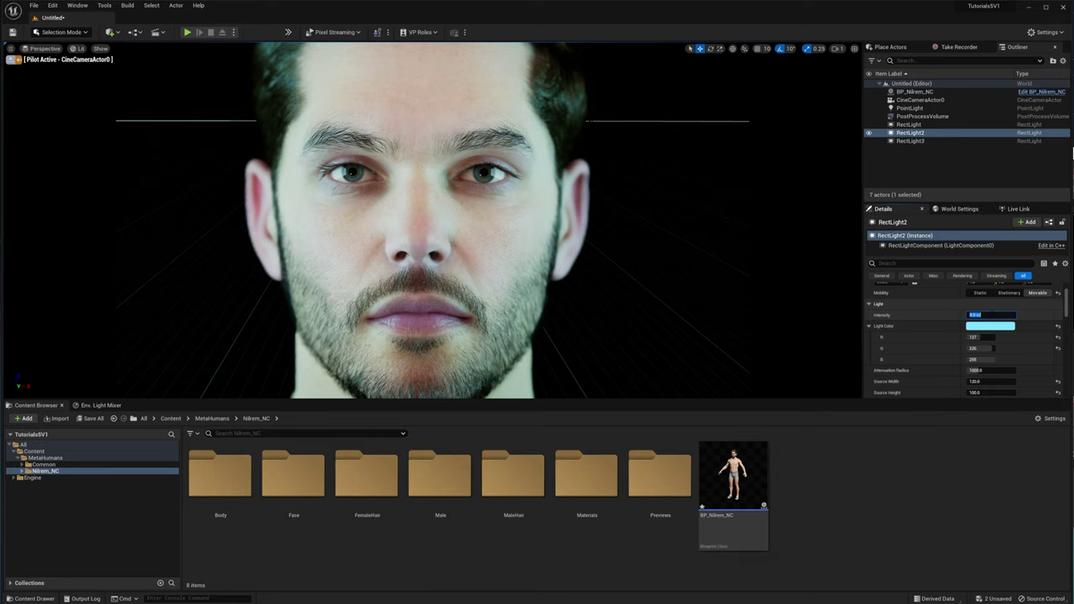
text(4)
key(Return)
Set RectLight3's intensity to 4 cd and reduce it further to dim that side of the face.
click(931, 141)
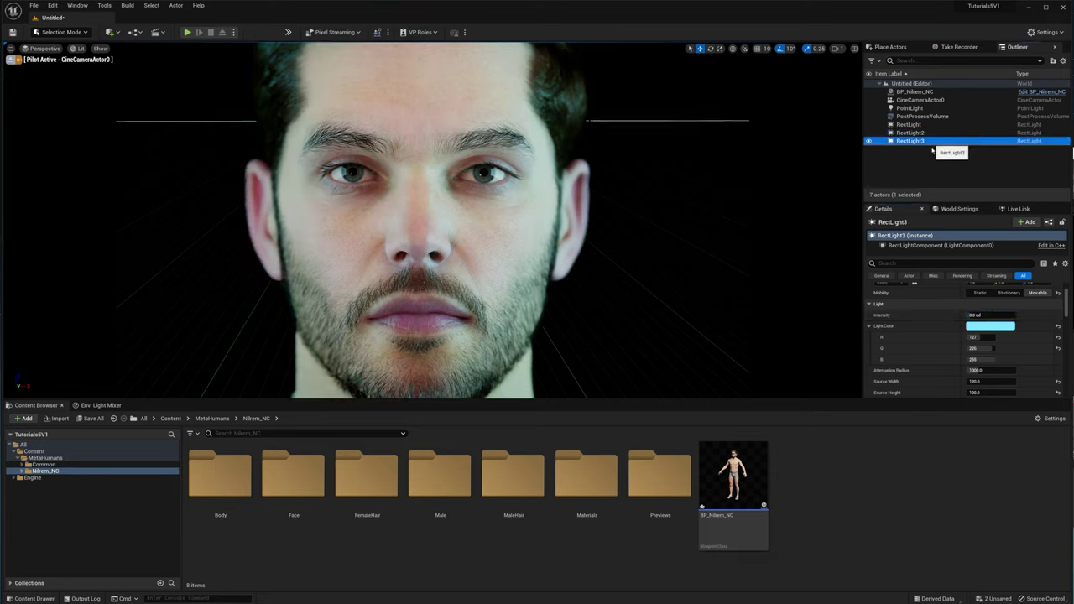
click(993, 314)
text(4)
key(Return)
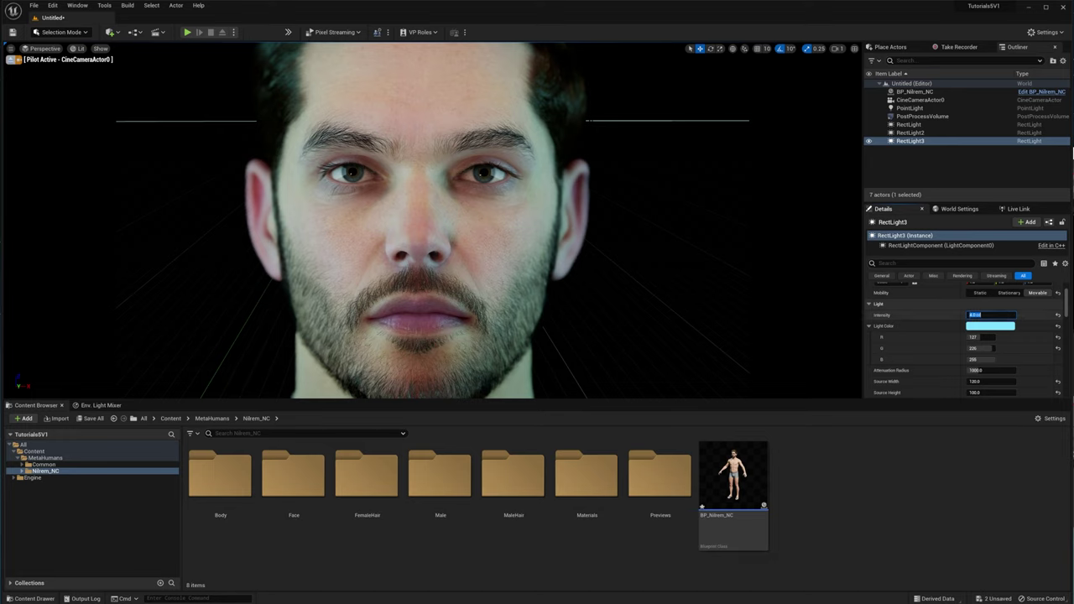
key(Return)
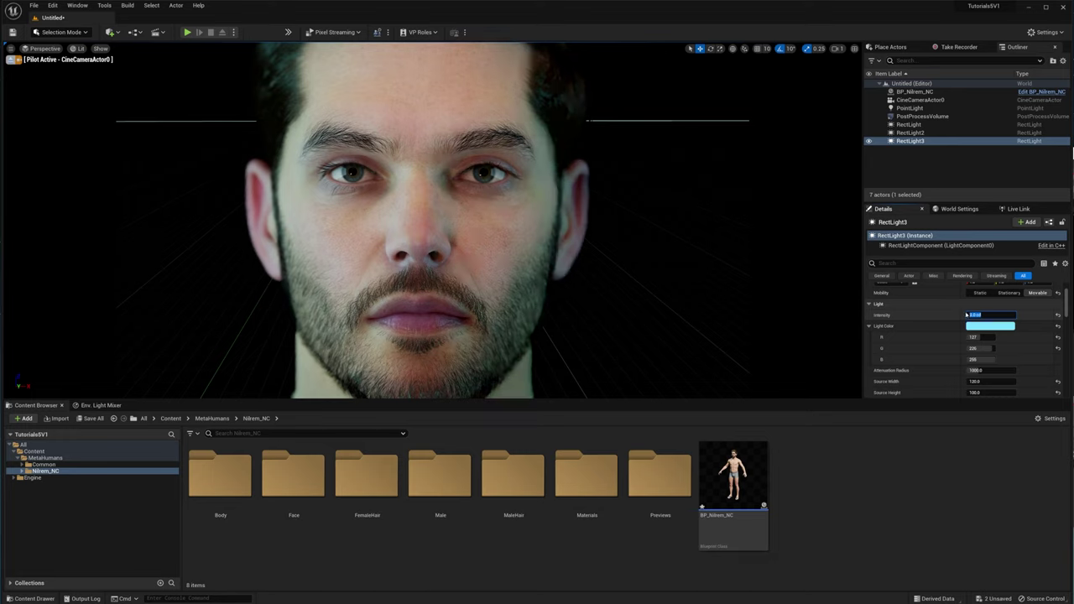
Lower RectLight2's intensity below 4 cd to balance the two side lights.
click(910, 133)
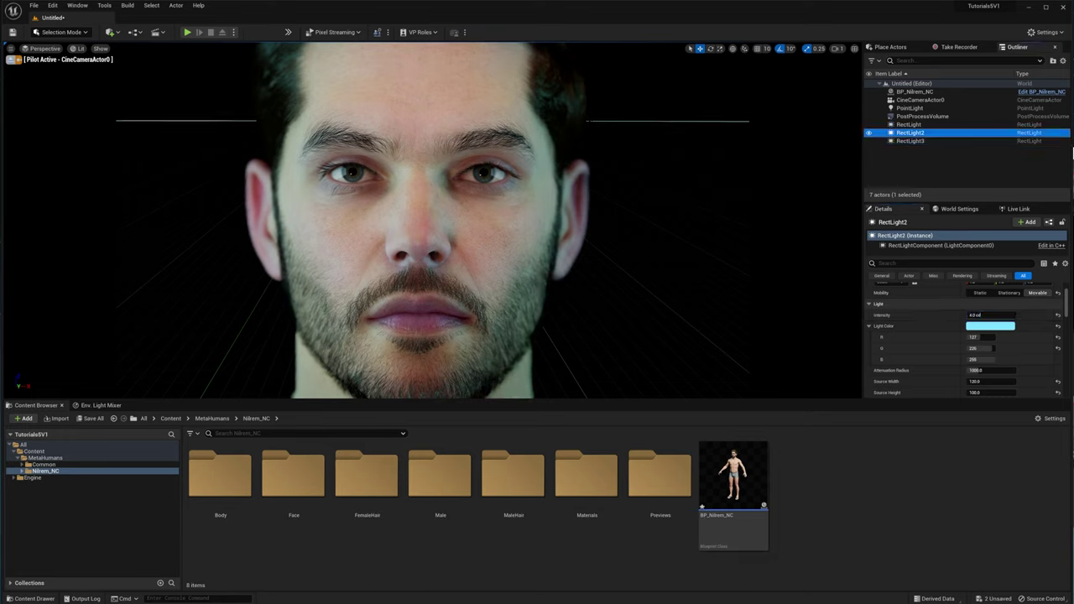
click(996, 314)
key(Return)
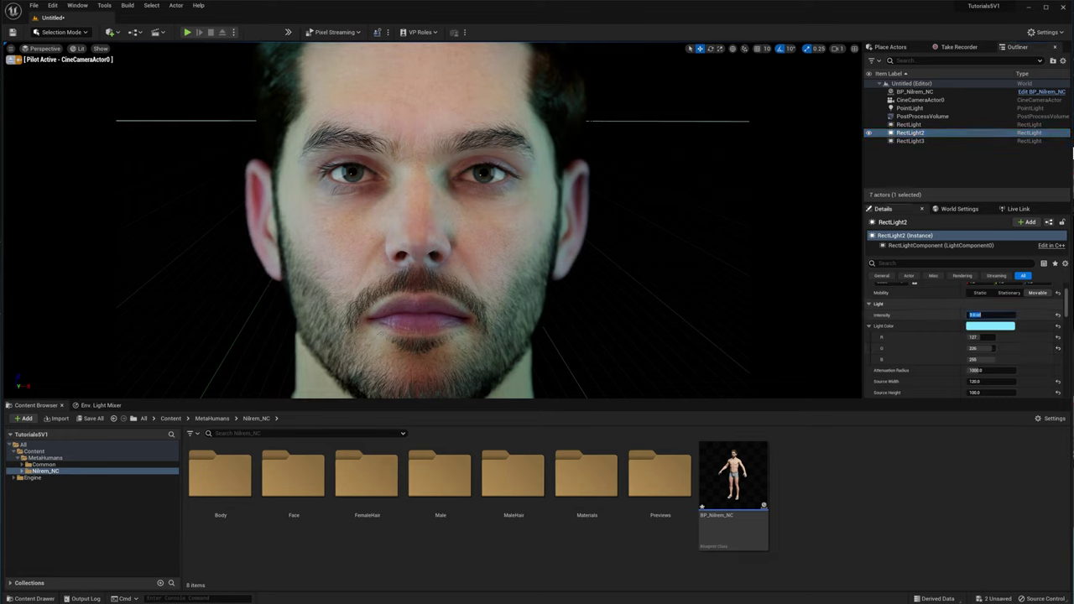
Reduce the PostProcessVolume's exposure compensation, trying 8 and settling on 8.7.
click(922, 115)
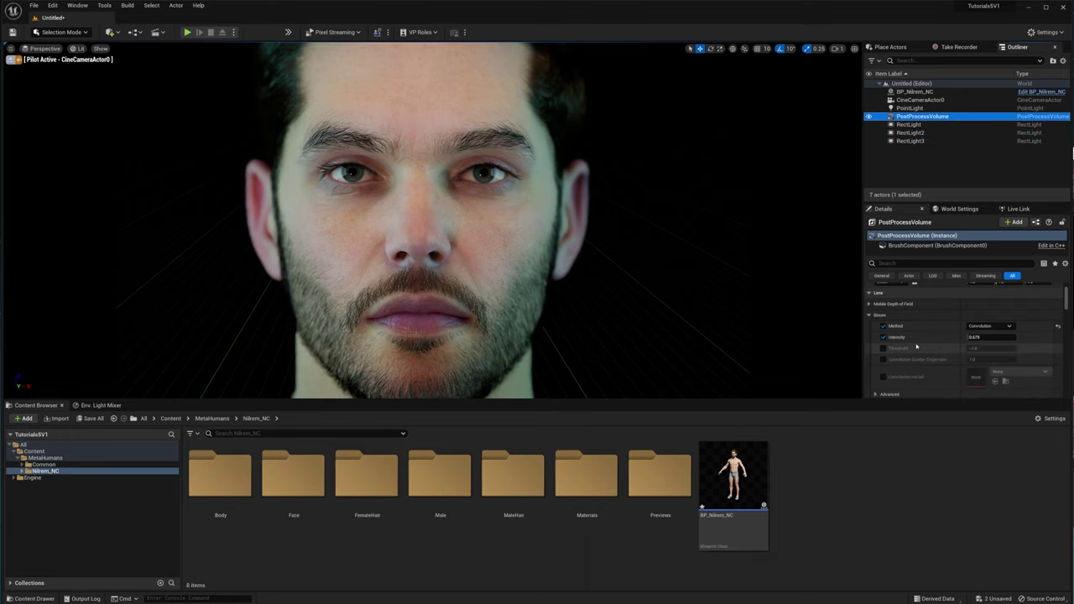
scroll(915, 345, down, 3)
click(984, 349)
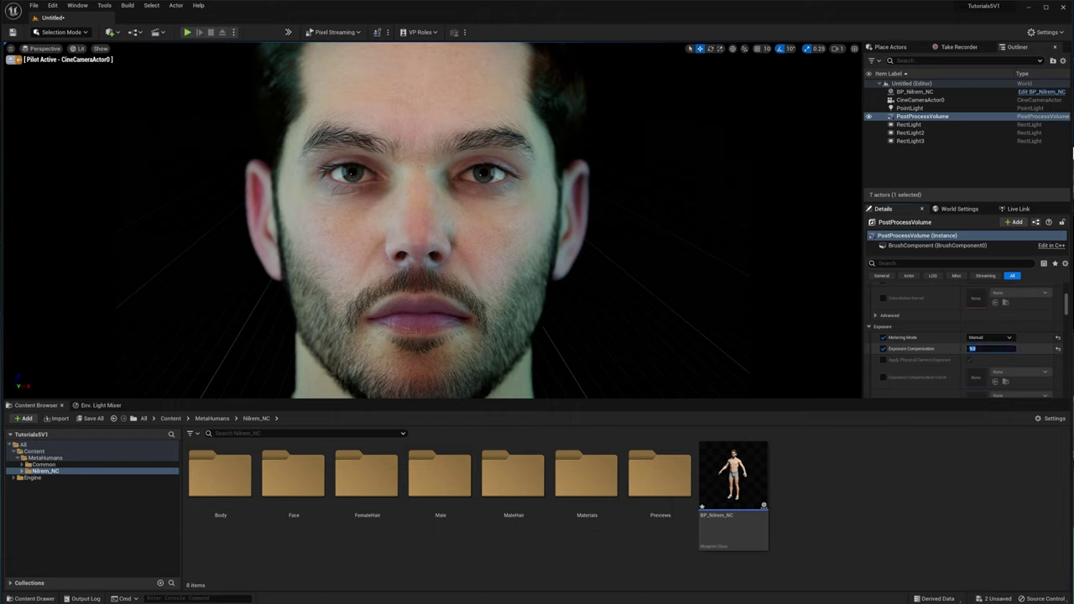
text(8)
key(Return)
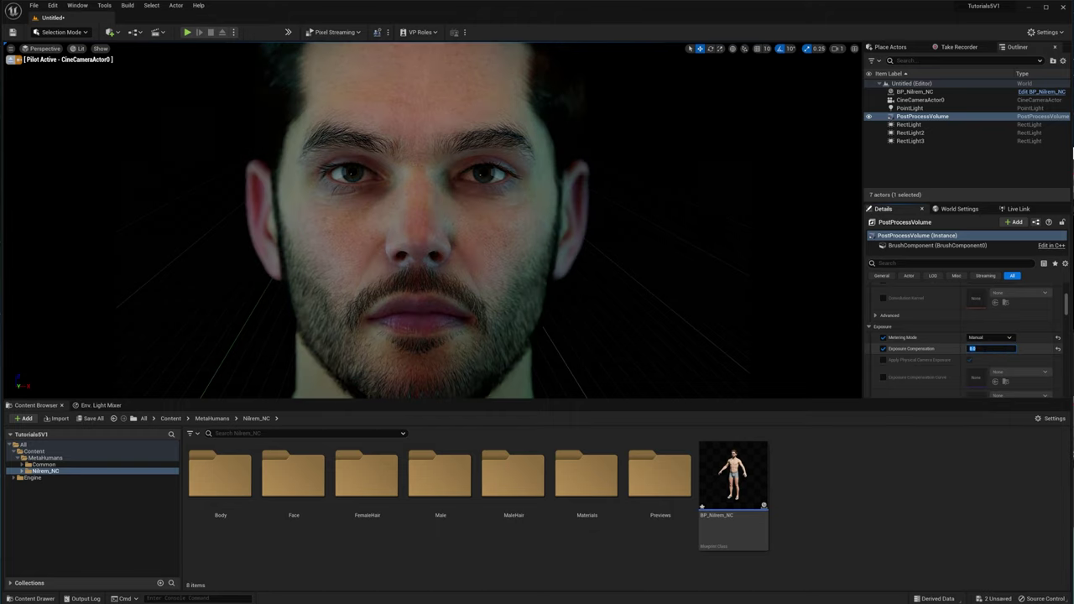
key(Return)
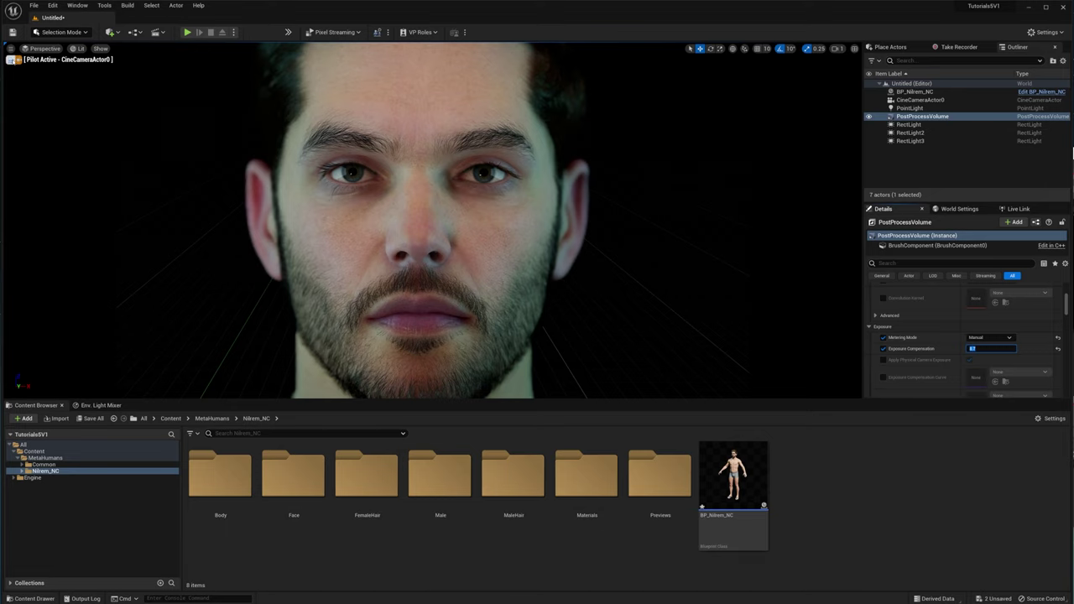
Stop piloting the cine camera, duplicate RectLight3, and place the copy beside the camera.
click(11, 63)
click(10, 61)
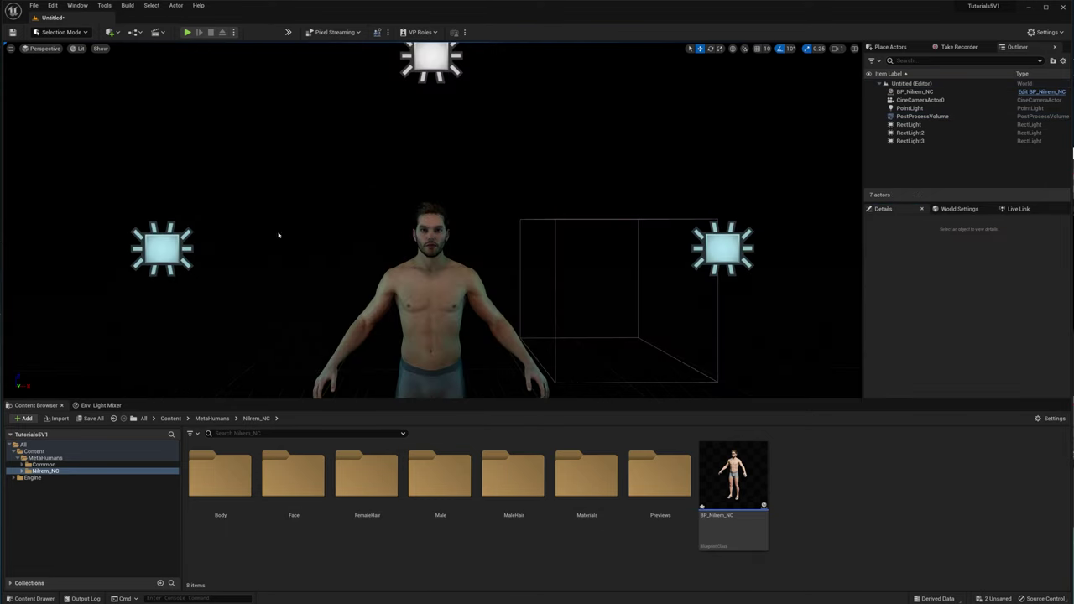
click(714, 245)
right_drag(522, 210, 646, 218)
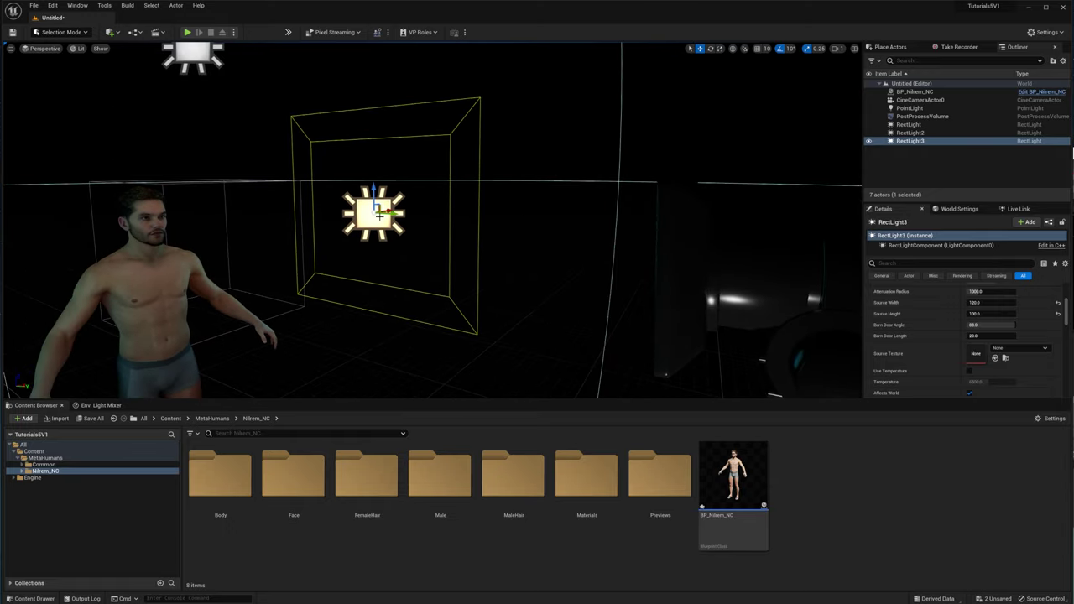
alt+drag(393, 213, 606, 228)
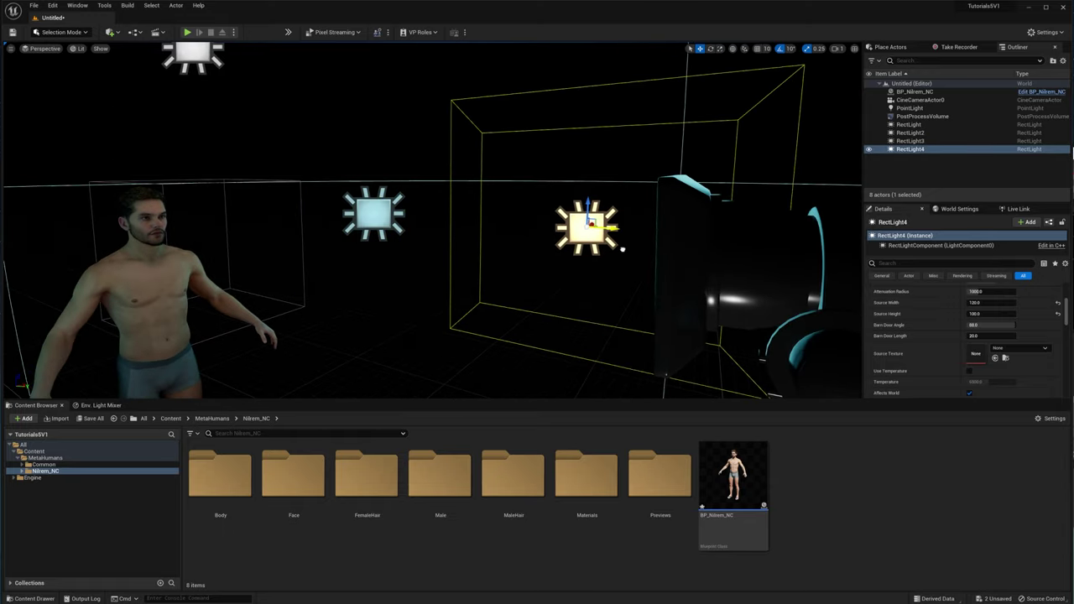
key(e)
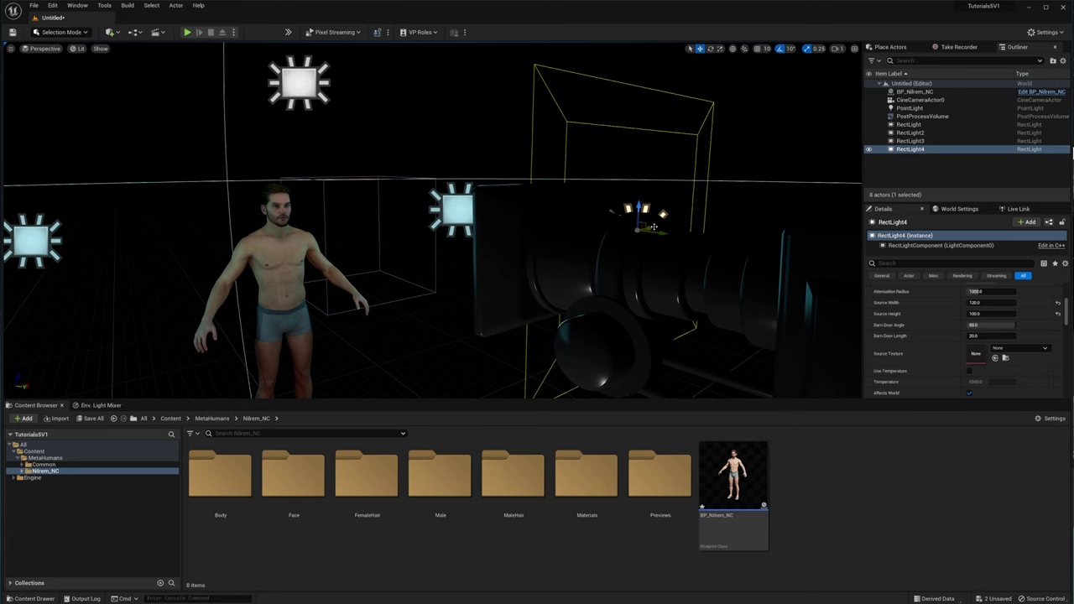
drag(654, 227, 464, 260)
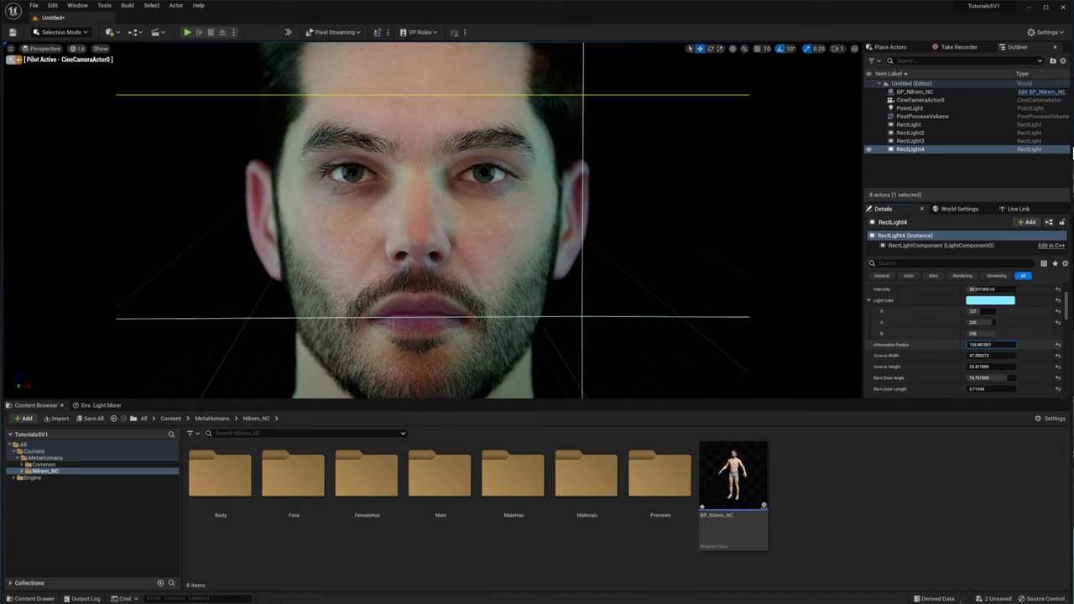
Raise RectLight4's attenuation radius to about 222 and move the light back behind the cine camera.
drag(990, 345, 1019, 344)
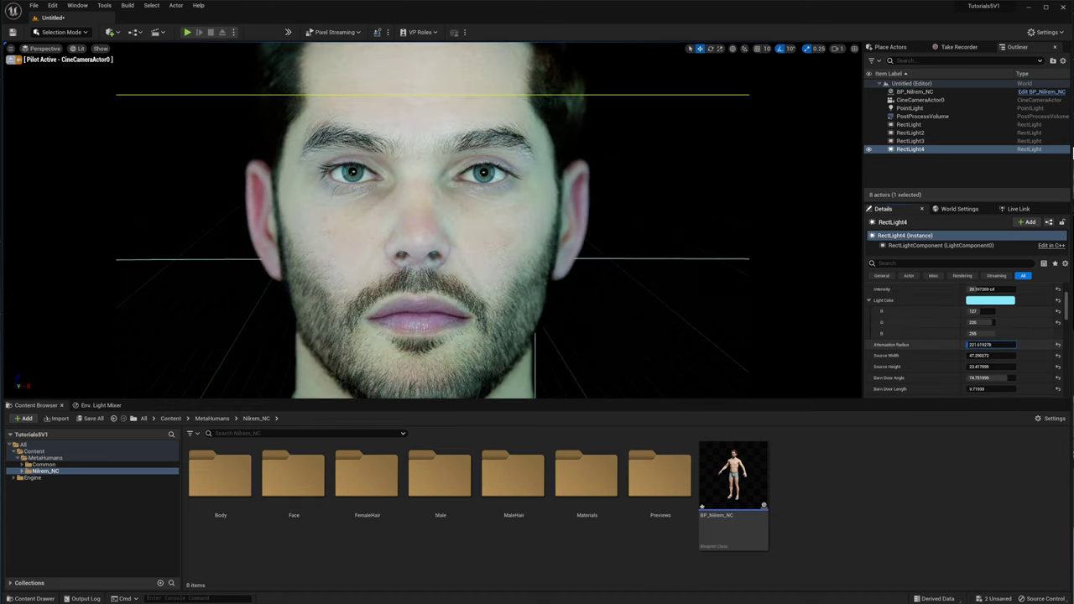
click(11, 59)
mouse_move(383, 199)
right_down()
mouse_move(453, 227)
mouse_move(579, 239)
mouse_move(399, 200)
right_up()
drag(507, 227, 491, 231)
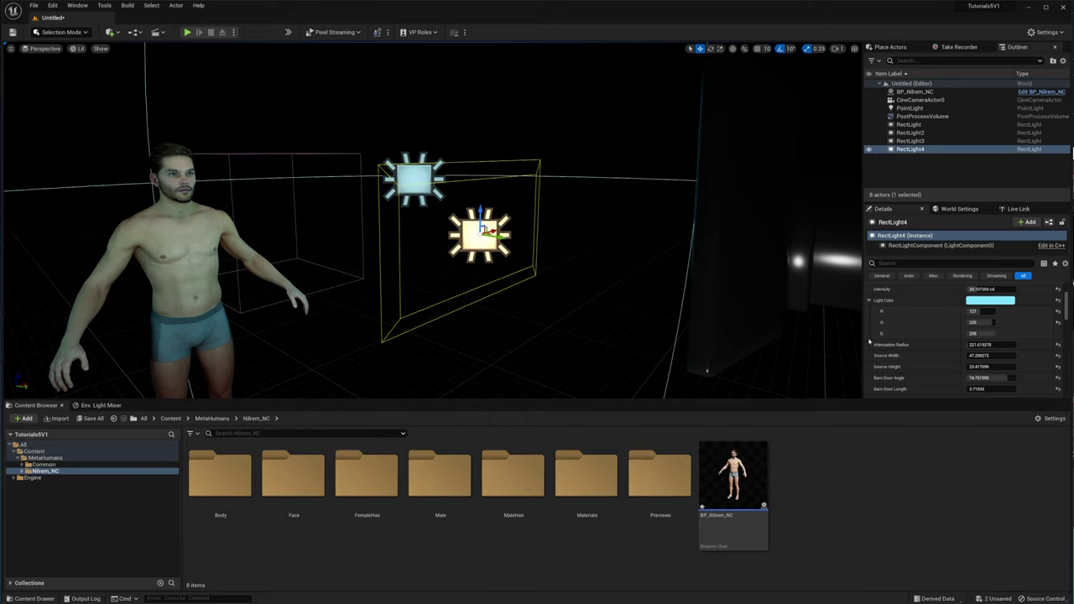
scroll(888, 366, up, 1)
scroll(888, 365, down, 1)
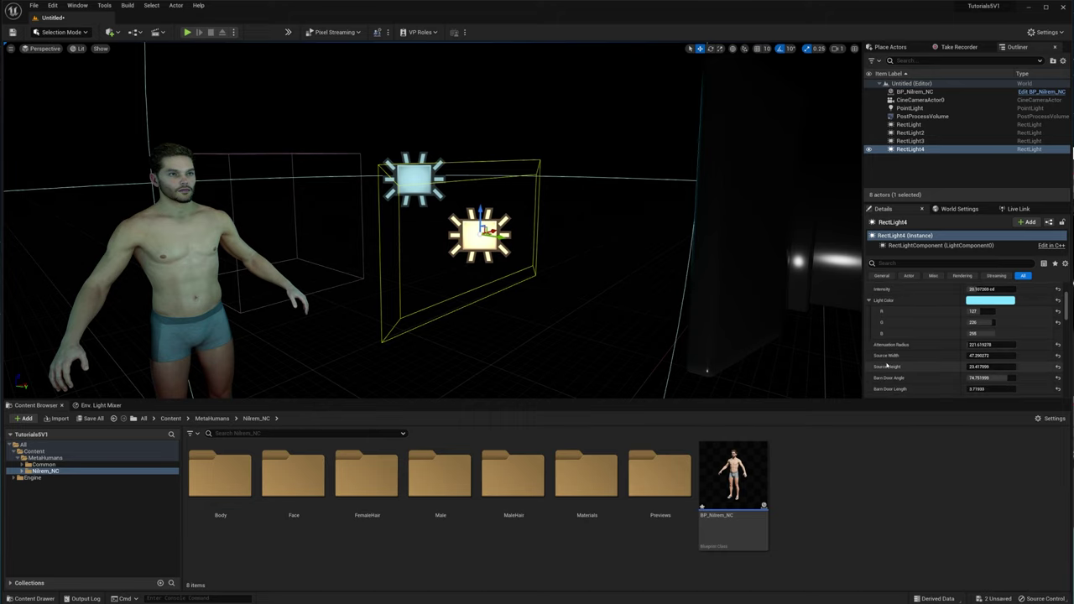
right_drag(655, 302, 713, 303)
drag(464, 222, 822, 227)
Increase RectLight4's attenuation radius so its light reaches the MetaHuman from behind the camera.
scroll(923, 319, down, 1)
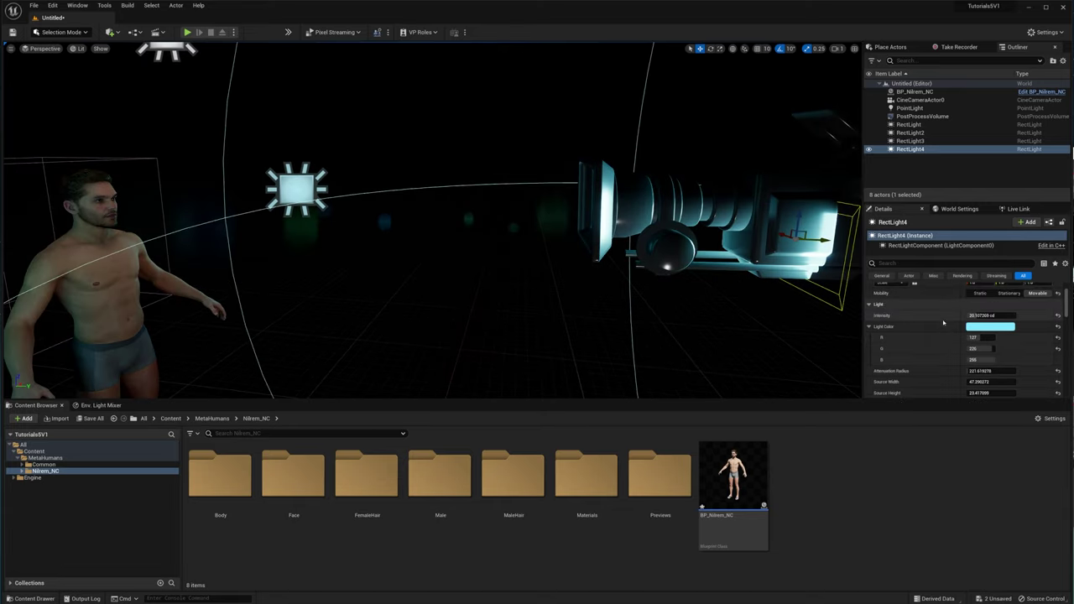
scroll(957, 363, down, 2)
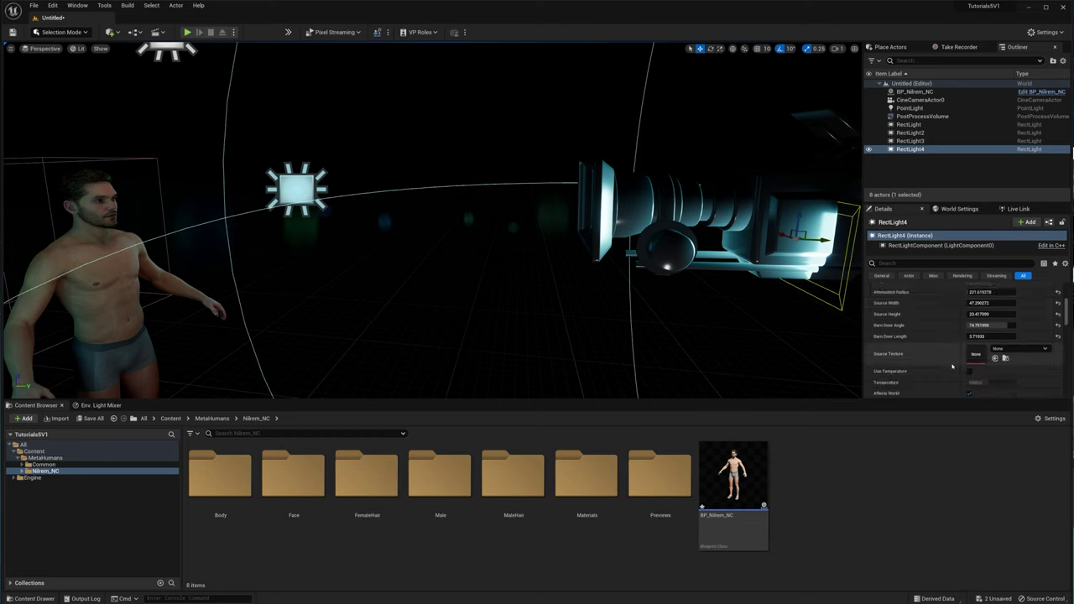
scroll(953, 366, down, 2)
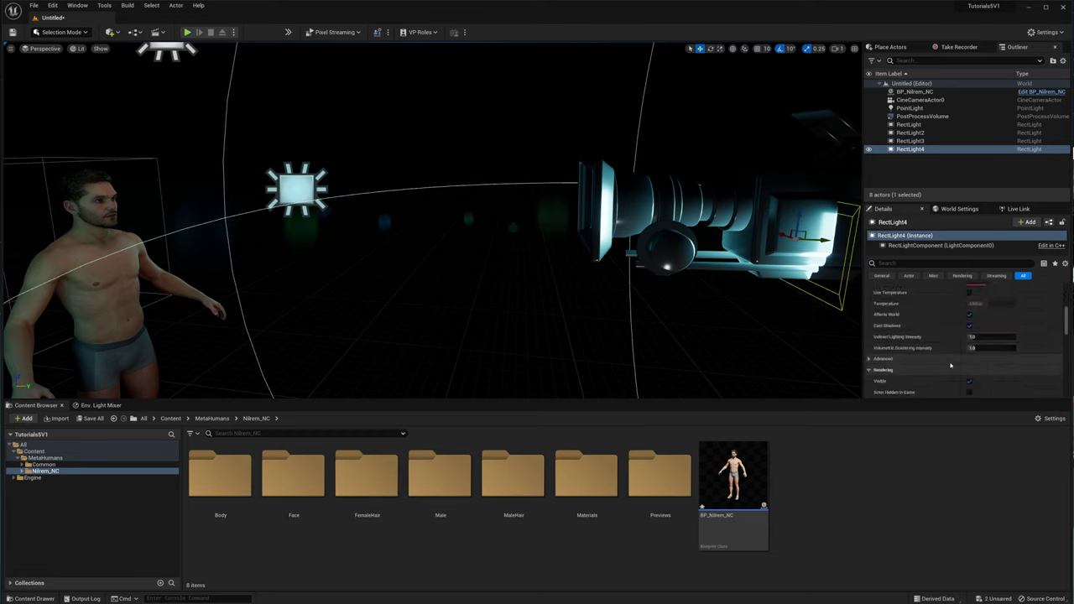
scroll(952, 365, up, 6)
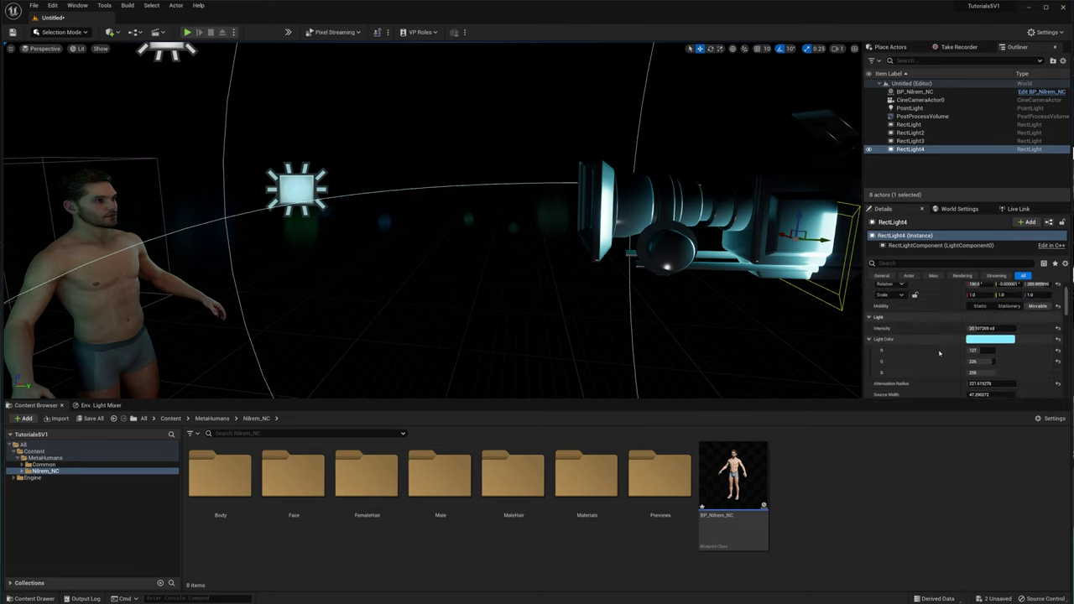
right_drag(744, 289, 690, 297)
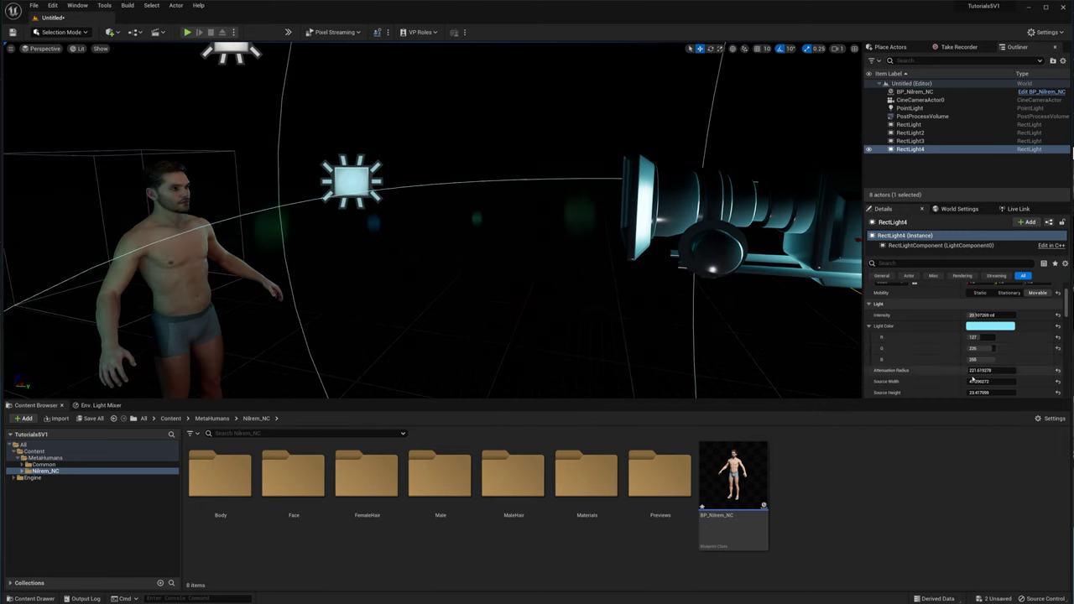
drag(978, 370, 1015, 370)
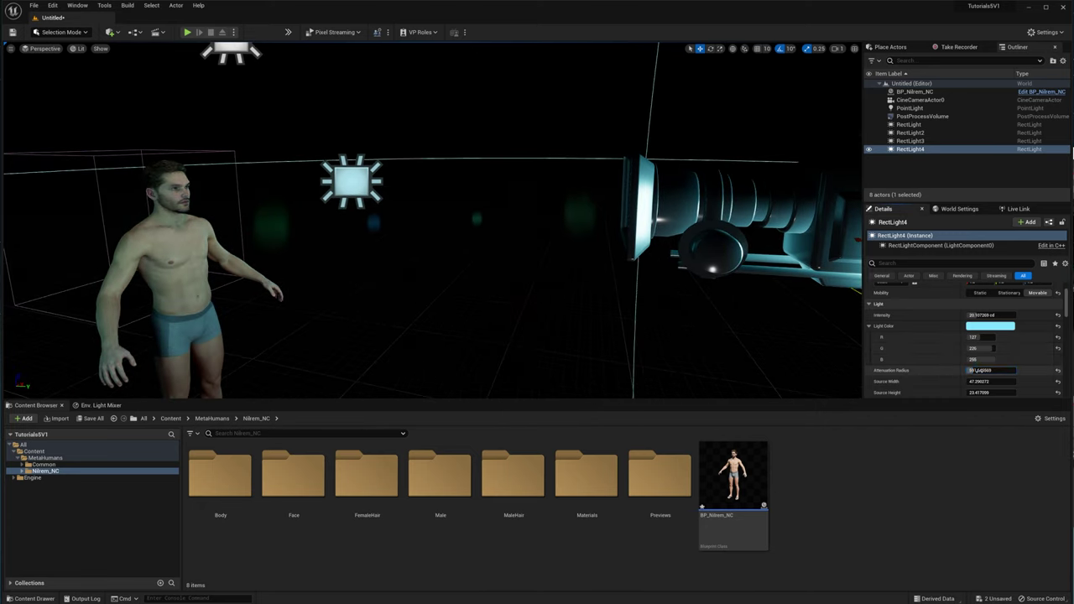
scroll(951, 351, up, 2)
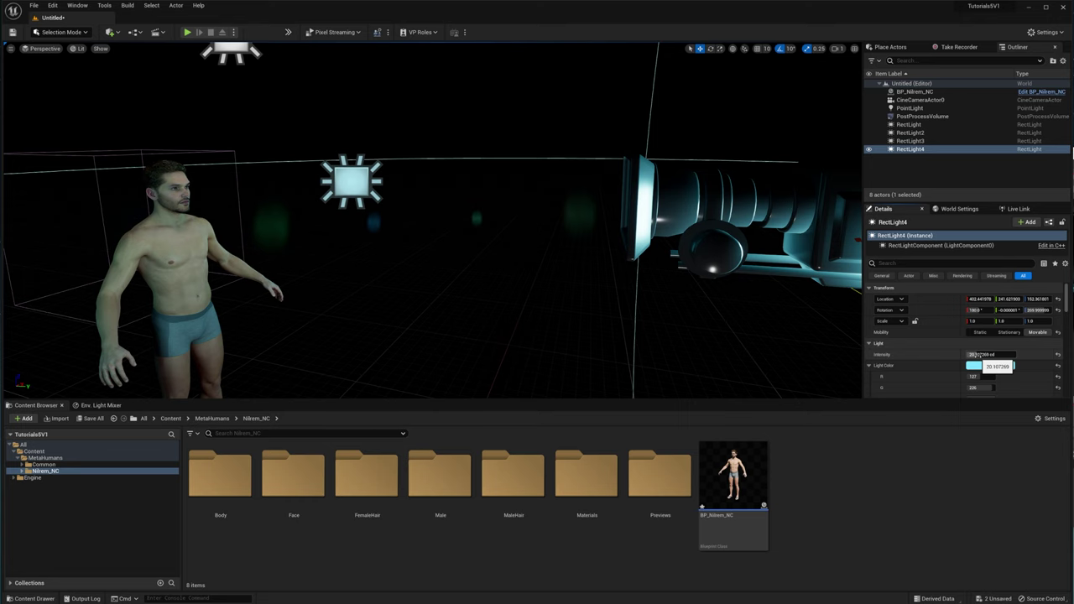
right_drag(618, 293, 684, 282)
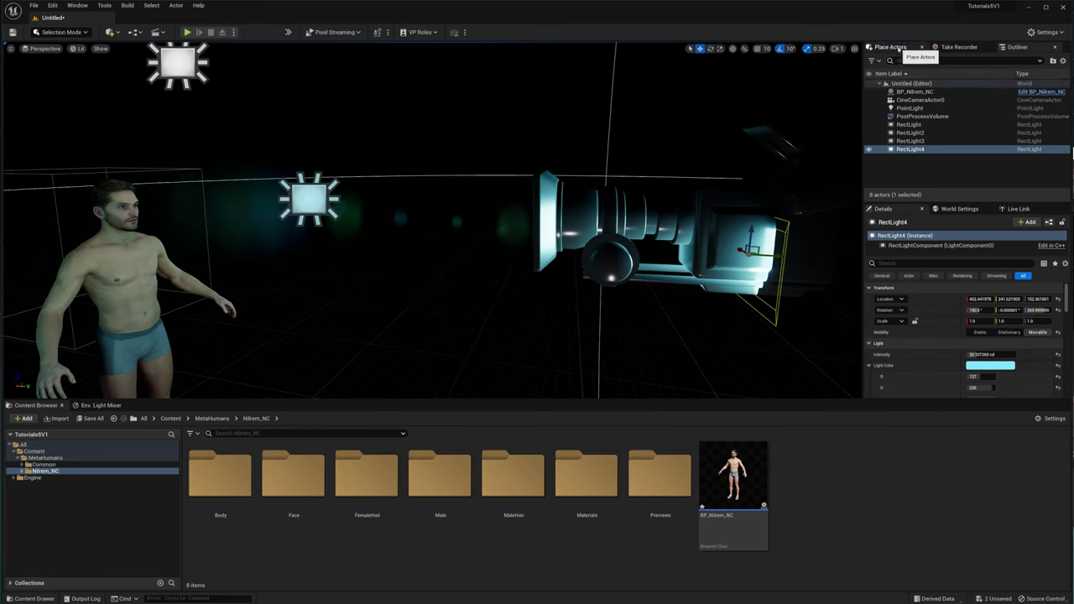
Add a cube shape to the level and reset its location to the origin.
click(898, 47)
click(955, 76)
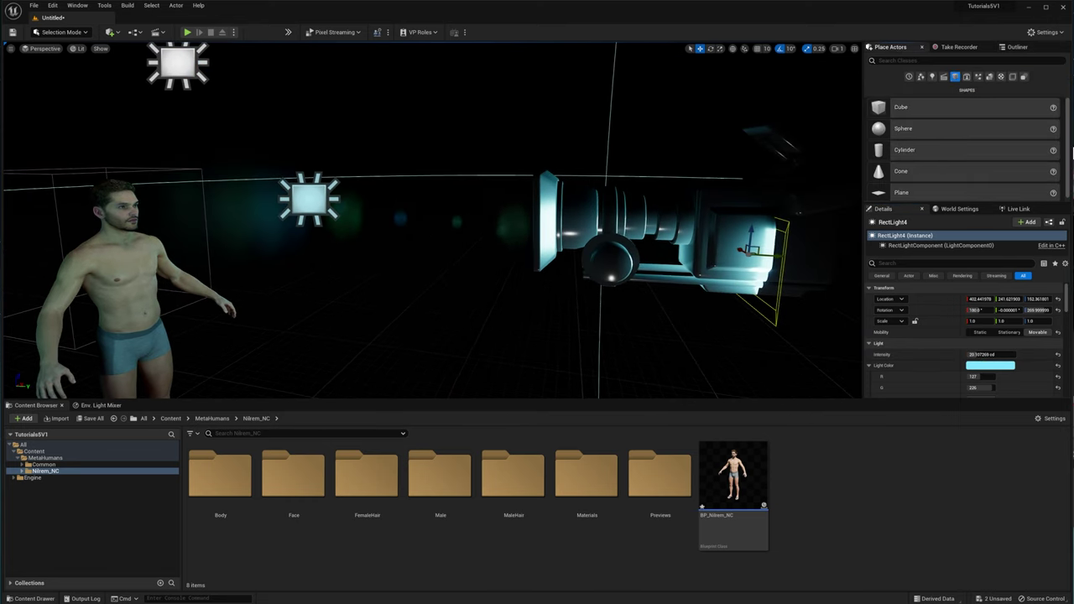
drag(897, 109, 482, 367)
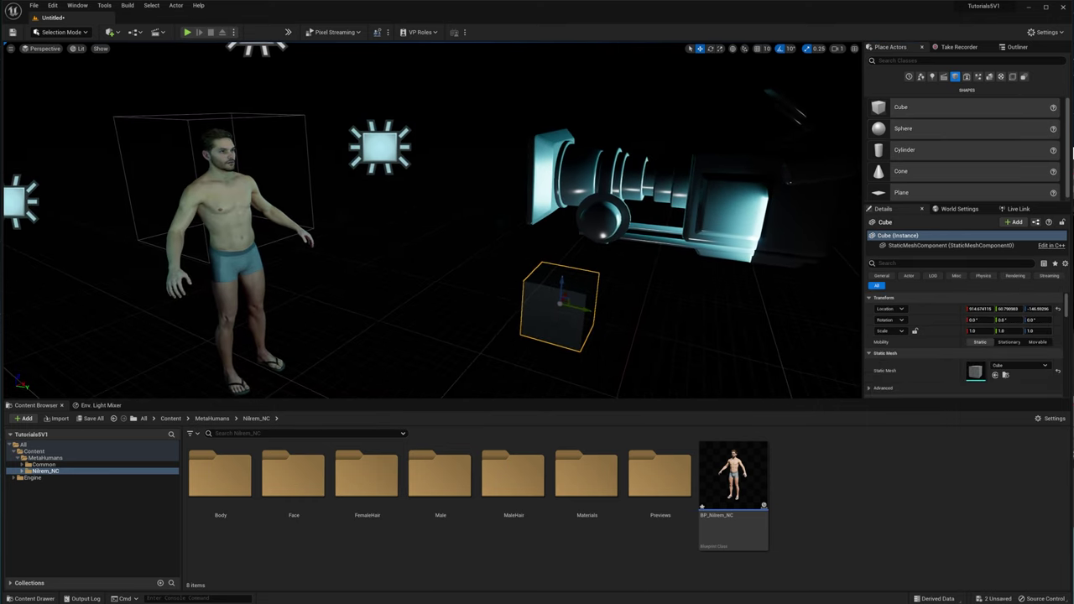
click(1058, 309)
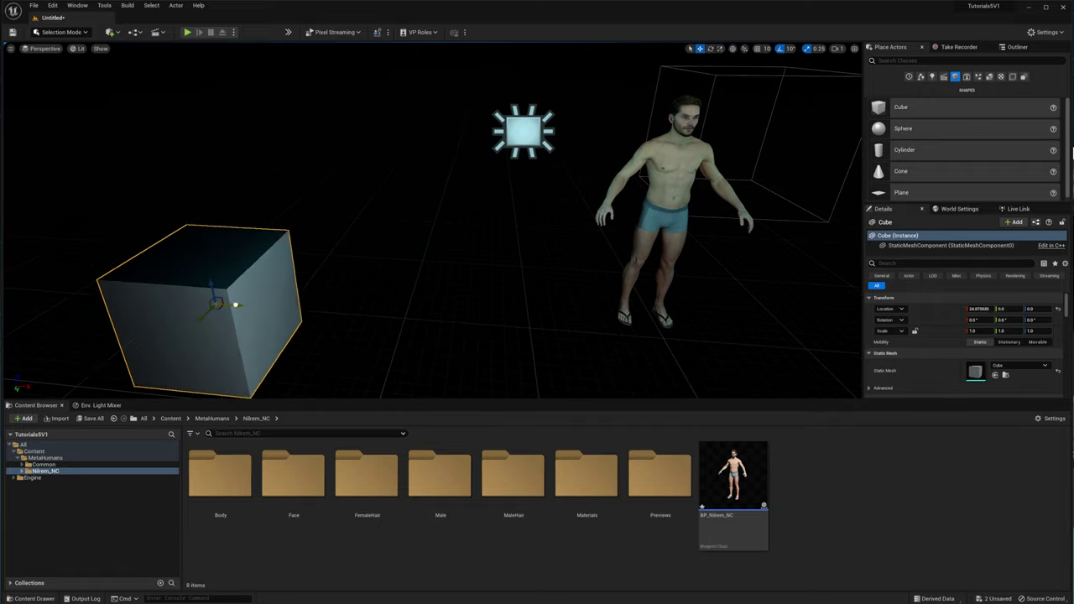
Move the cube in front of RectLight4, to a location of about X 402, Y 213, Z 115.
drag(201, 303, 815, 271)
right_drag(815, 271, 910, 268)
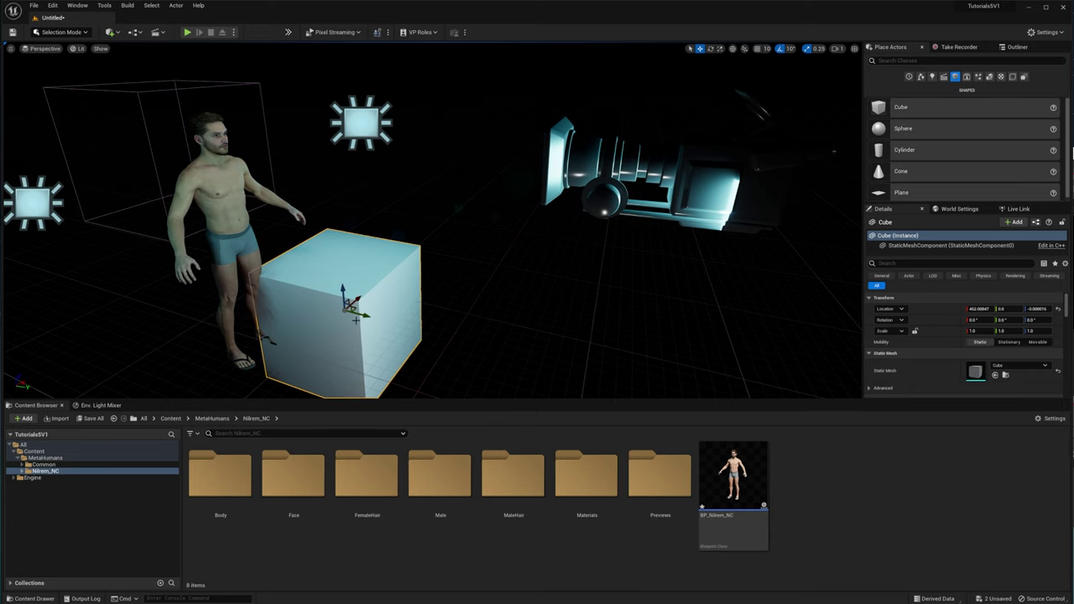
drag(369, 321, 637, 198)
right_drag(637, 198, 538, 210)
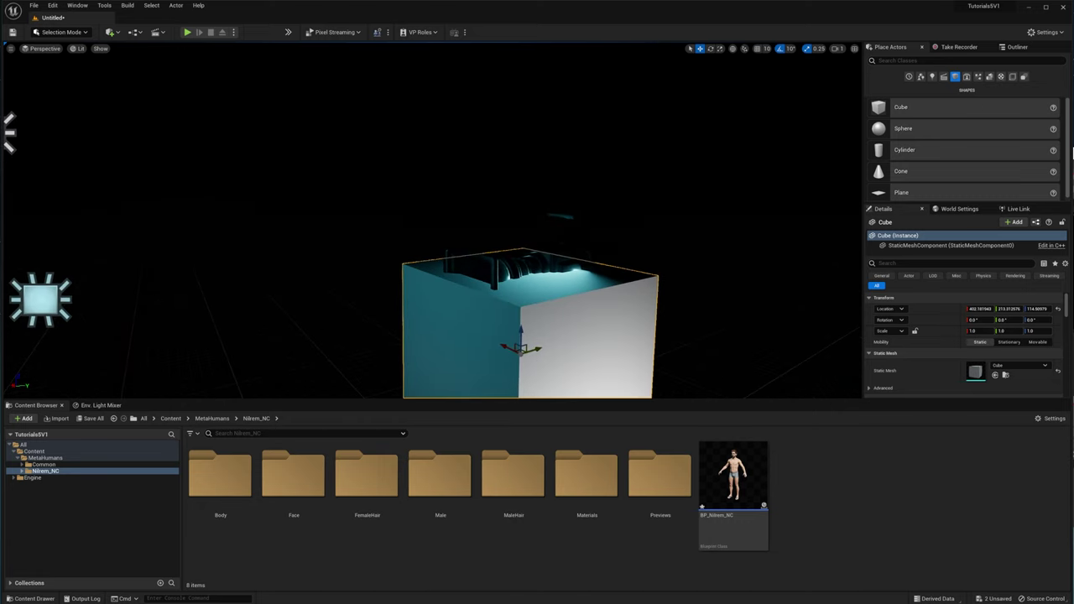
Hide the cine camera in the viewport and move RectLight4 farther back, to about Y 314.
click(537, 265)
click(1017, 47)
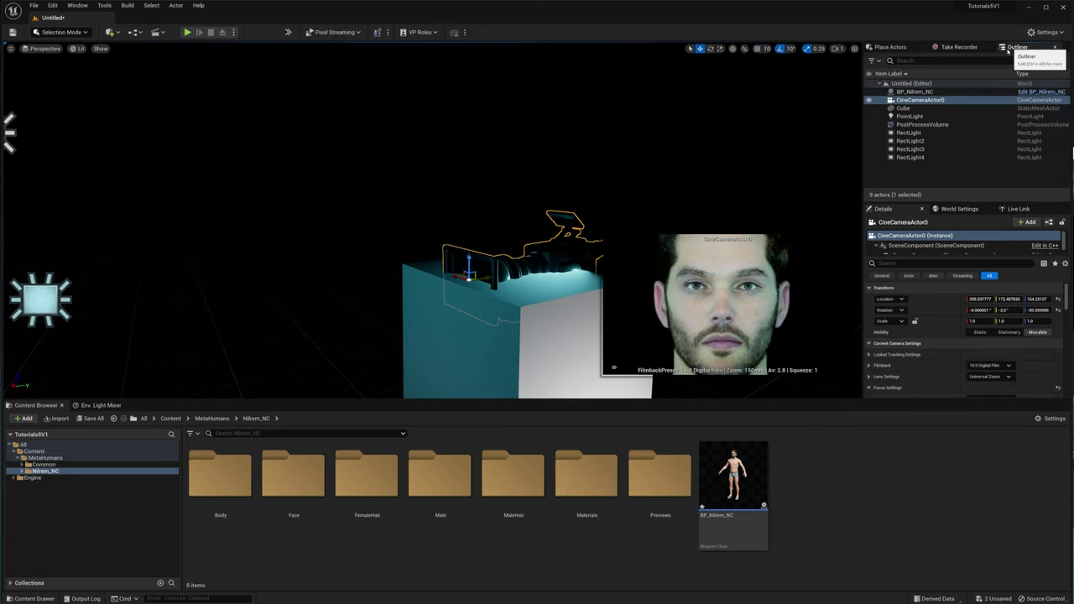
click(868, 100)
click(564, 261)
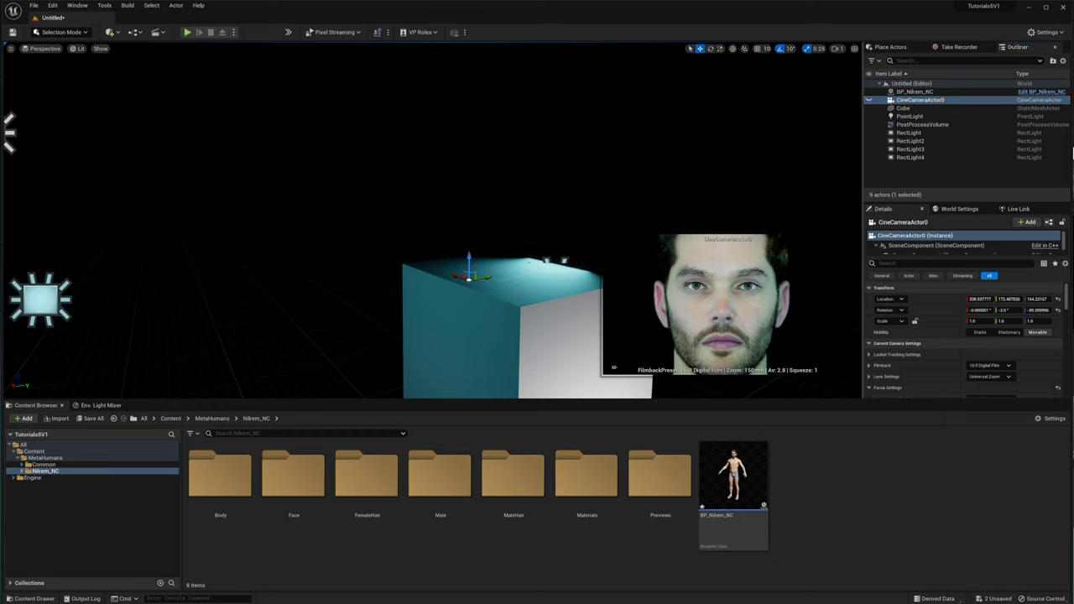
key(f)
drag(514, 253, 579, 236)
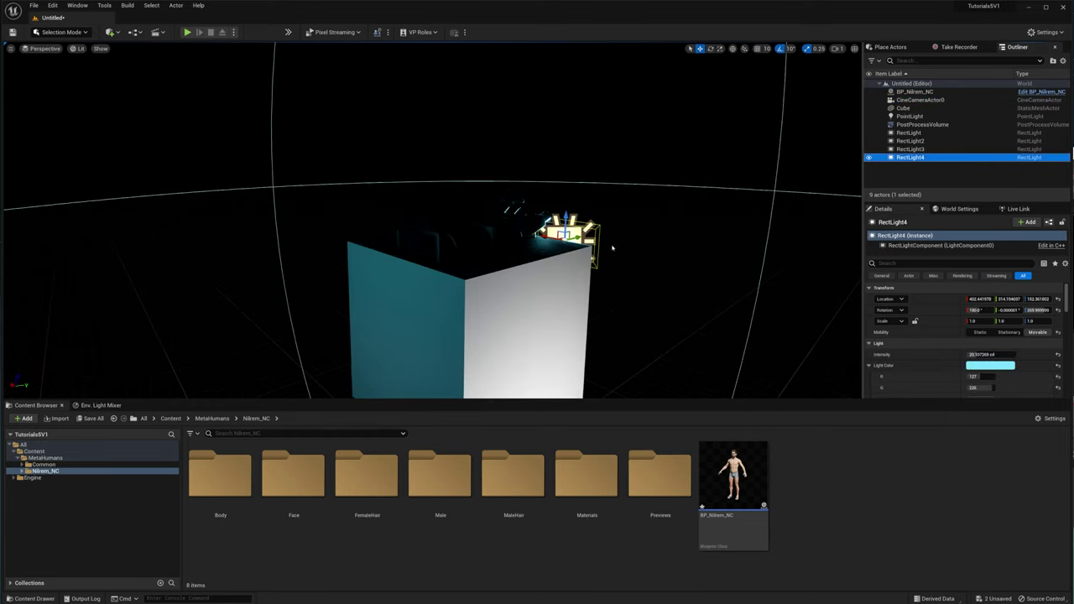
Raise the cube and stack a duplicate beneath it, leaving a narrow gap between the two level with RectLight4.
right_drag(580, 243, 511, 274)
click(721, 268)
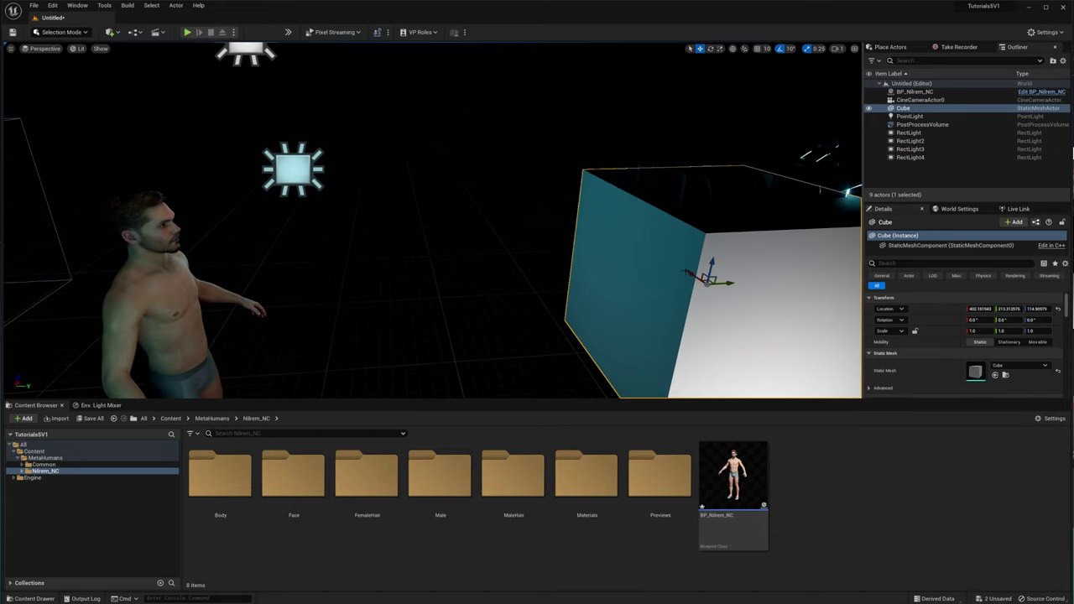
right_drag(720, 267, 700, 268)
drag(737, 270, 759, 67)
mouse_move(666, 161)
right_down()
mouse_move(756, 143)
mouse_move(722, 140)
mouse_move(667, 162)
right_up()
alt+drag(615, 98, 604, 294)
ctrl+click(587, 216)
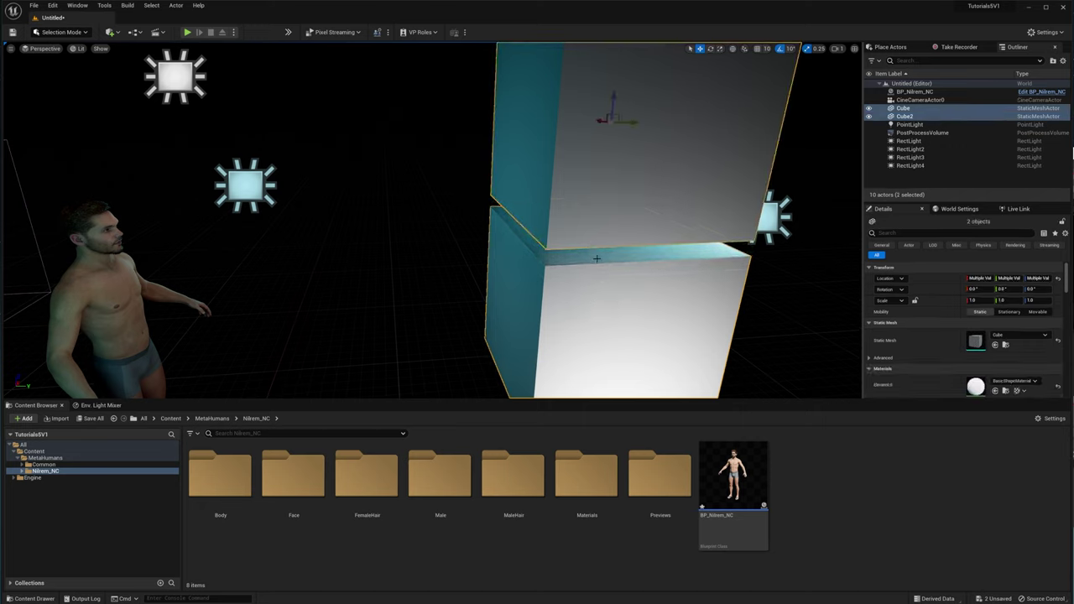
drag(613, 109, 618, 102)
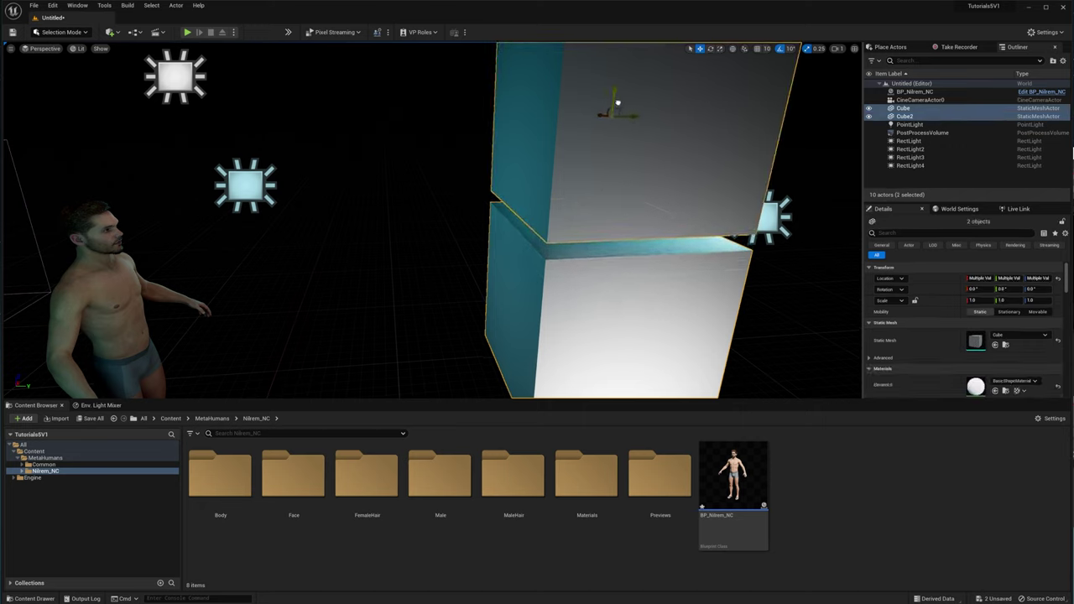
Set RectLight4's intensity to 50 cd.
click(765, 211)
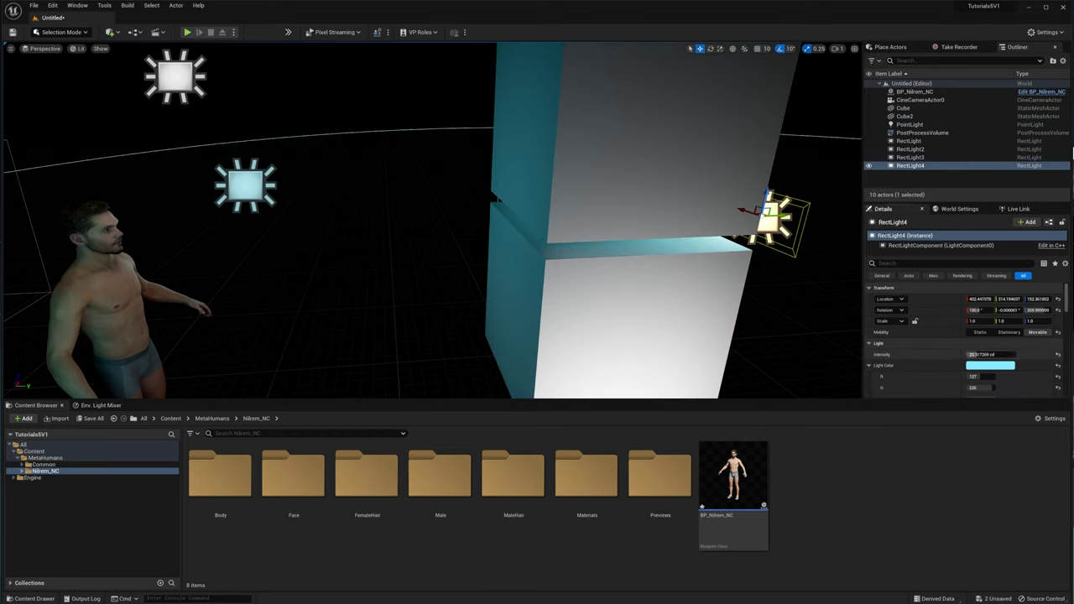
click(975, 354)
text(50)
key(Return)
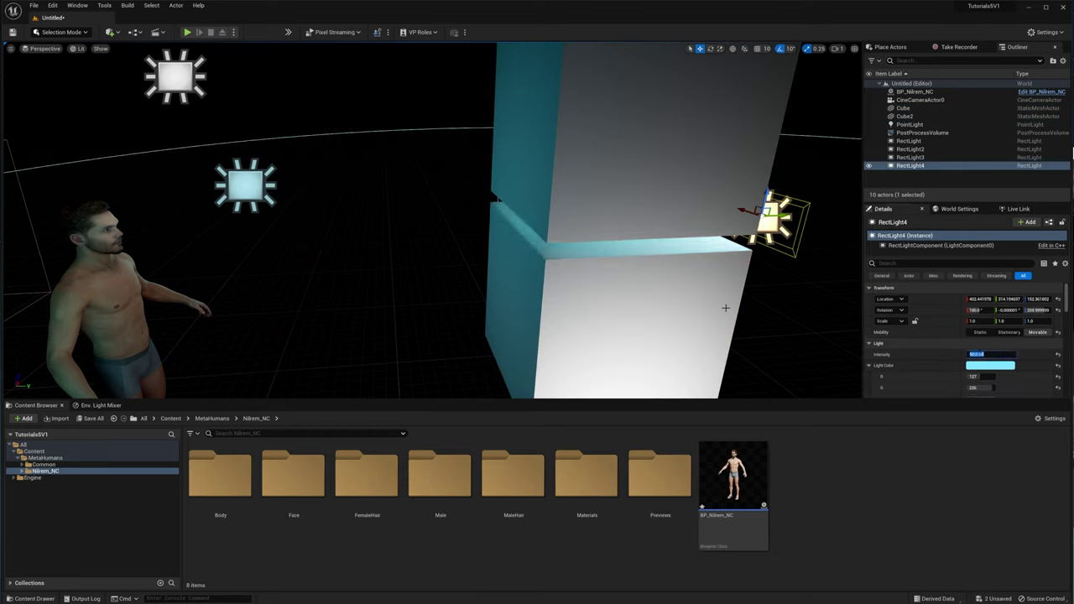
View the face through CineCameraActor0 and switch RectLight4's Affects World off and back on to compare its effect.
click(25, 49)
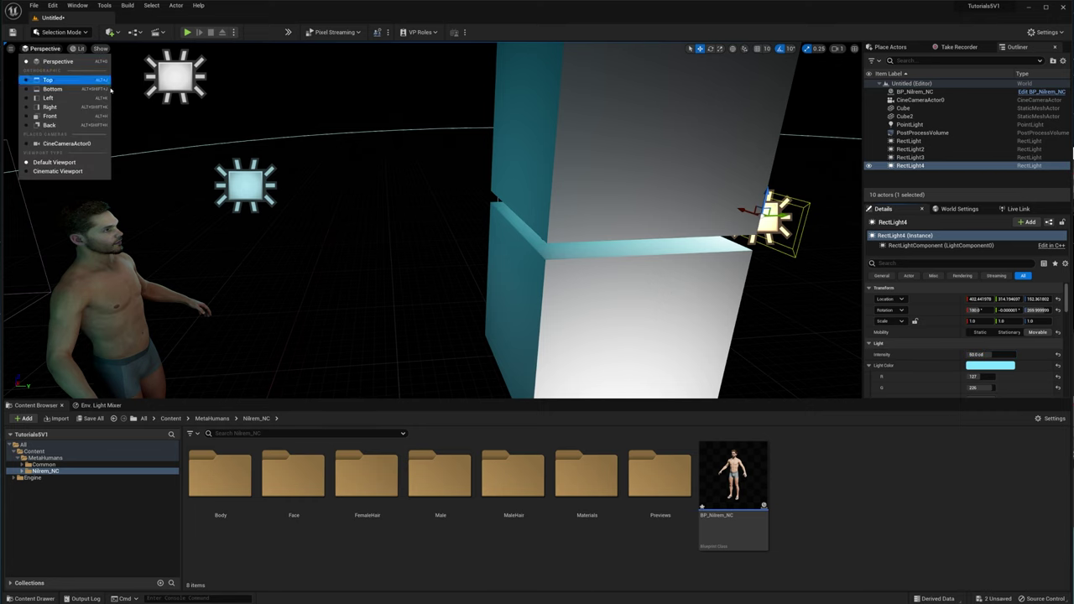
click(91, 146)
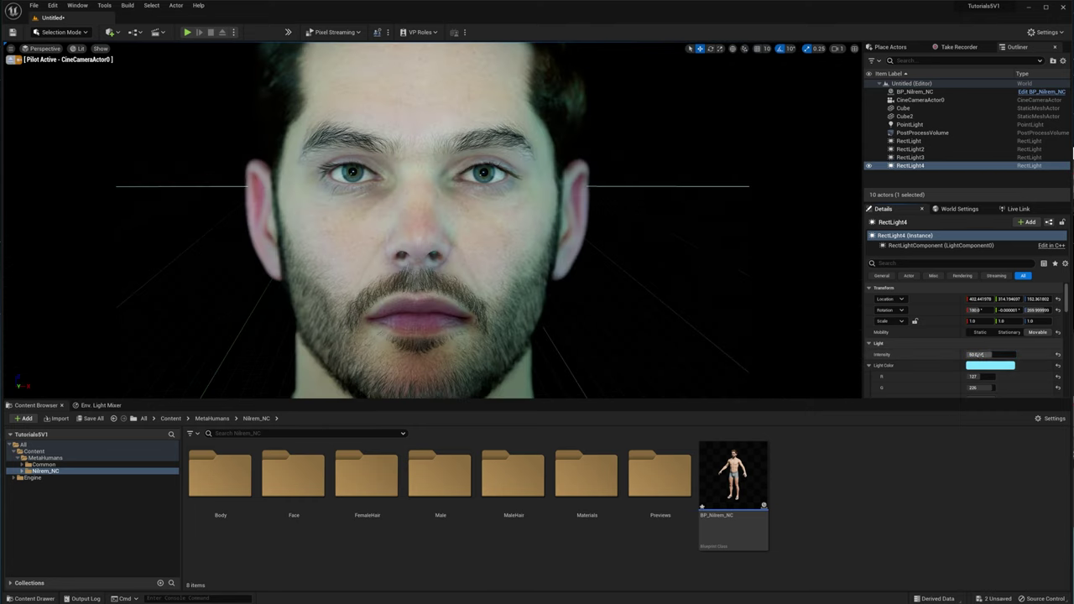
click(978, 354)
scroll(908, 351, down, 5)
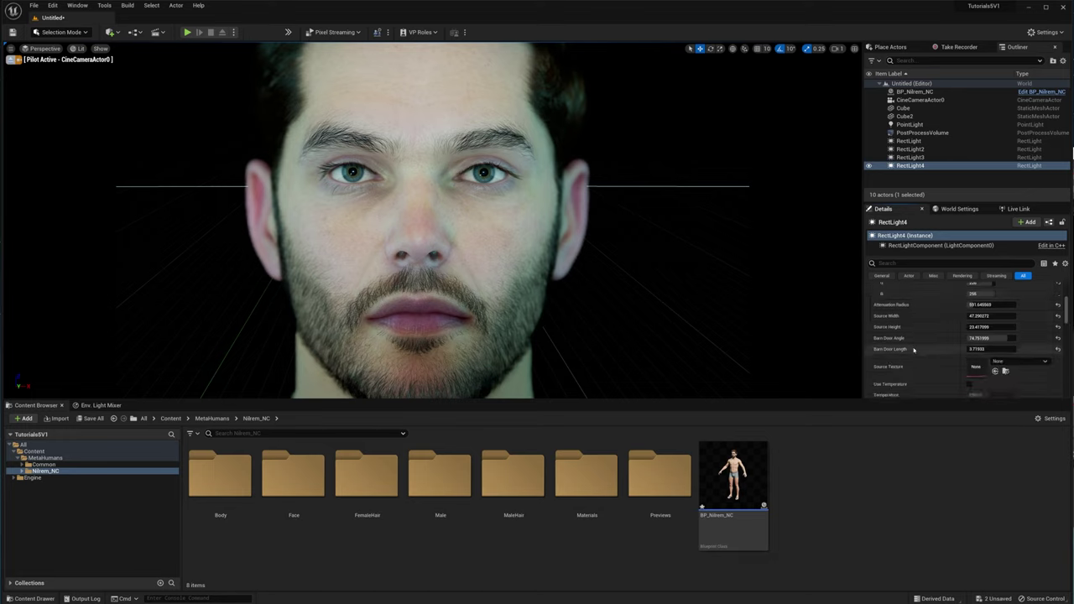
click(970, 341)
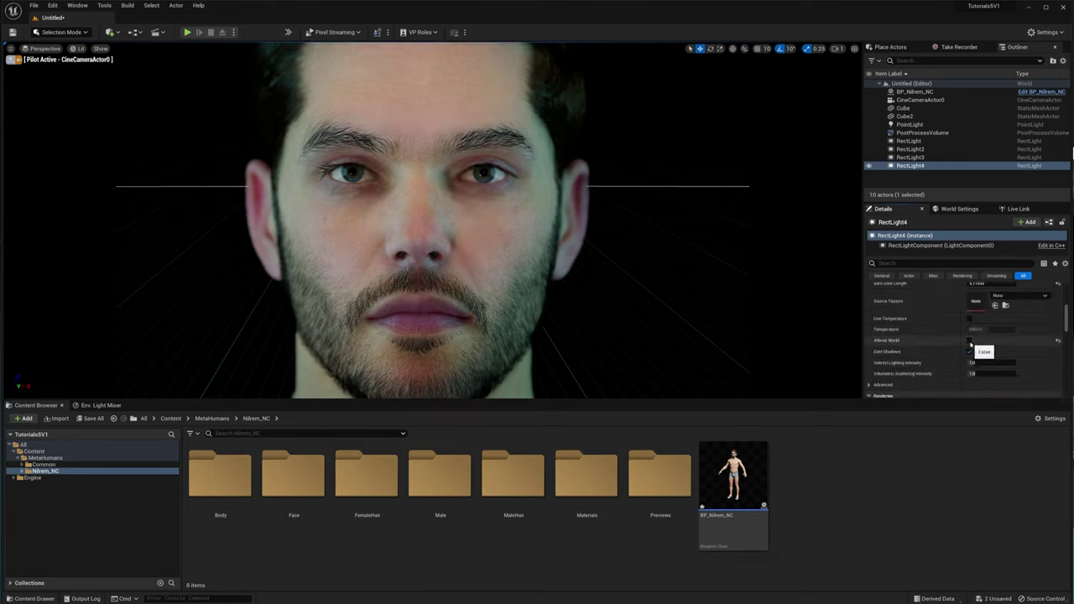
click(970, 340)
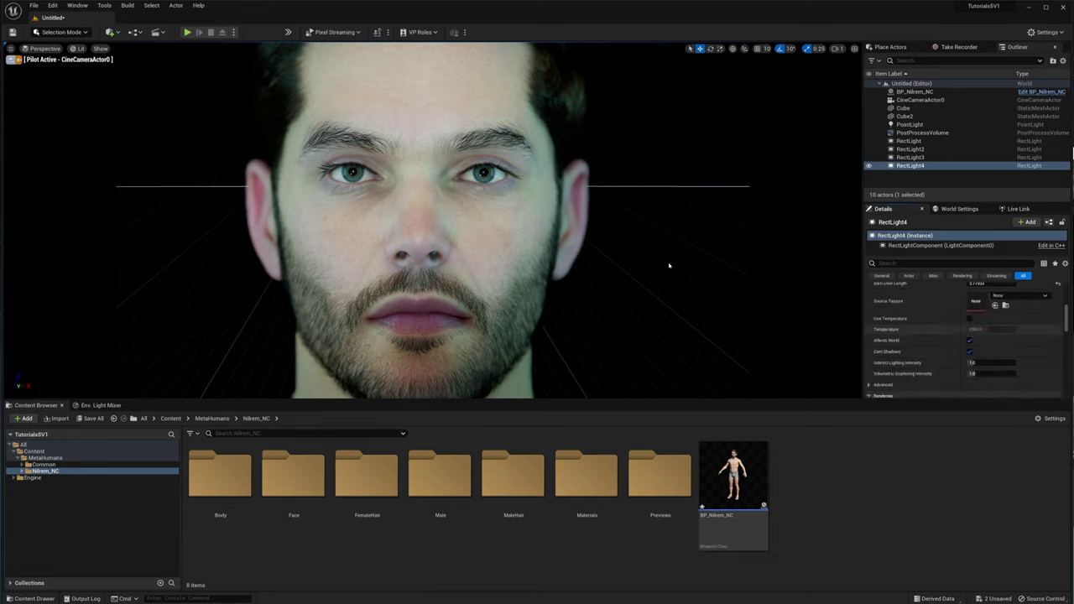
Leave the camera view and lower the upper cube to narrow the gap above the lower cube.
click(10, 60)
right_drag(432, 220, 504, 302)
mouse_move(366, 214)
right_down()
mouse_move(437, 202)
mouse_move(403, 168)
mouse_move(353, 210)
mouse_move(366, 214)
right_up()
click(550, 185)
shift+click(549, 185)
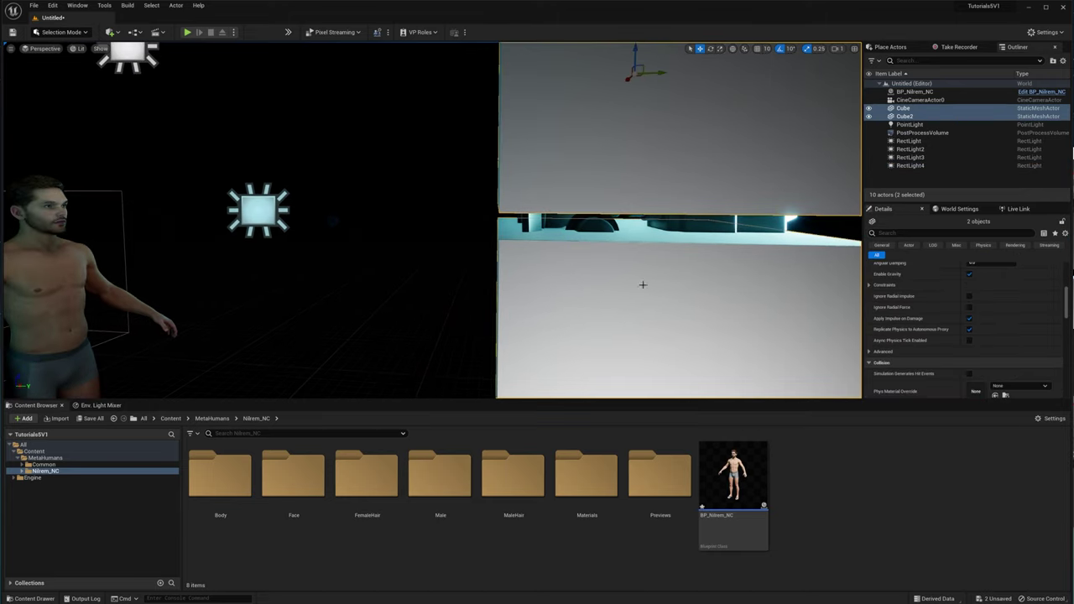
right_drag(643, 284, 640, 184)
drag(601, 144, 651, 154)
click(556, 227)
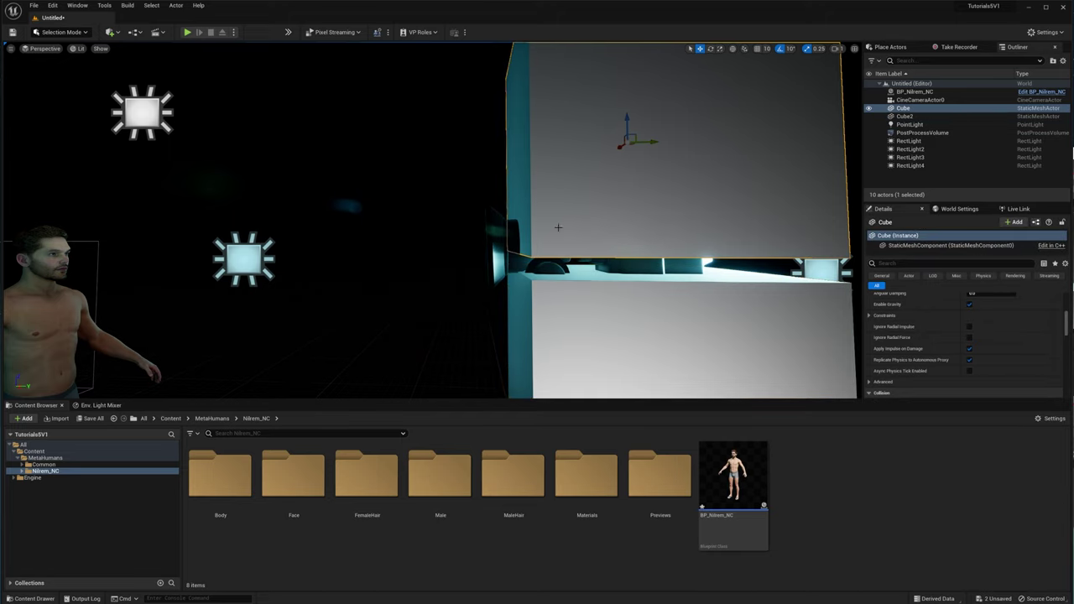
right_drag(628, 136, 638, 136)
drag(619, 123, 623, 132)
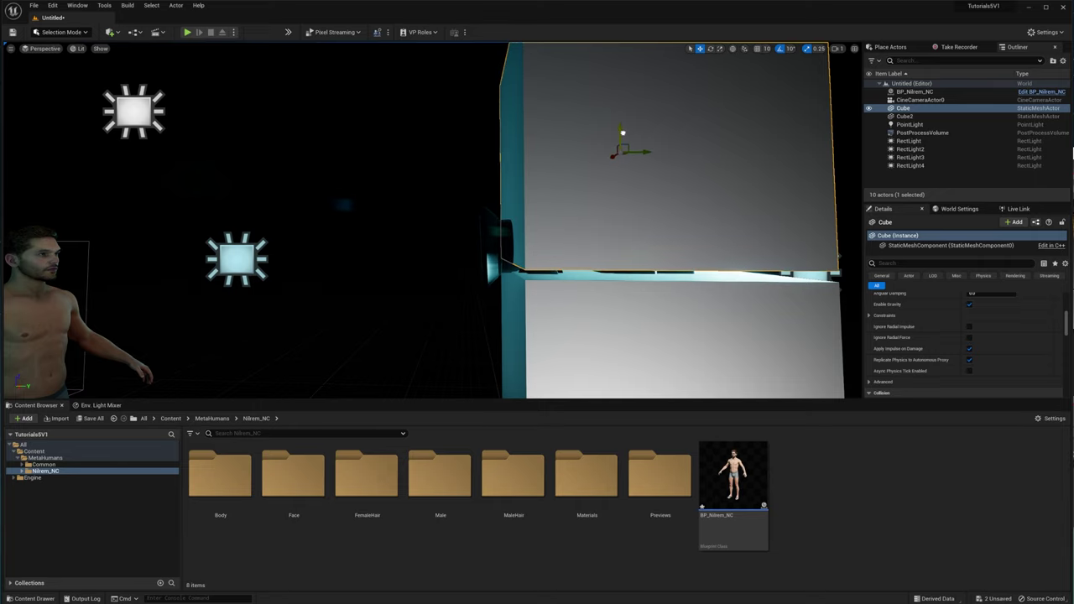
Fine-tune the lower cube's height at the gap and inspect the gap's alignment with RectLight4.
right_drag(575, 297, 581, 297)
click(576, 297)
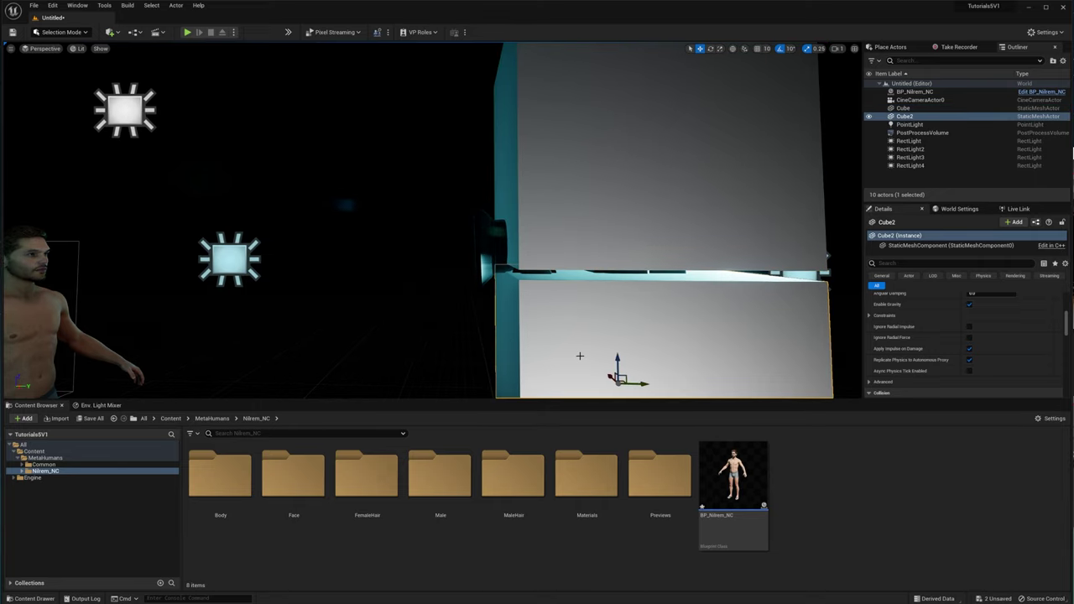
drag(616, 363, 617, 363)
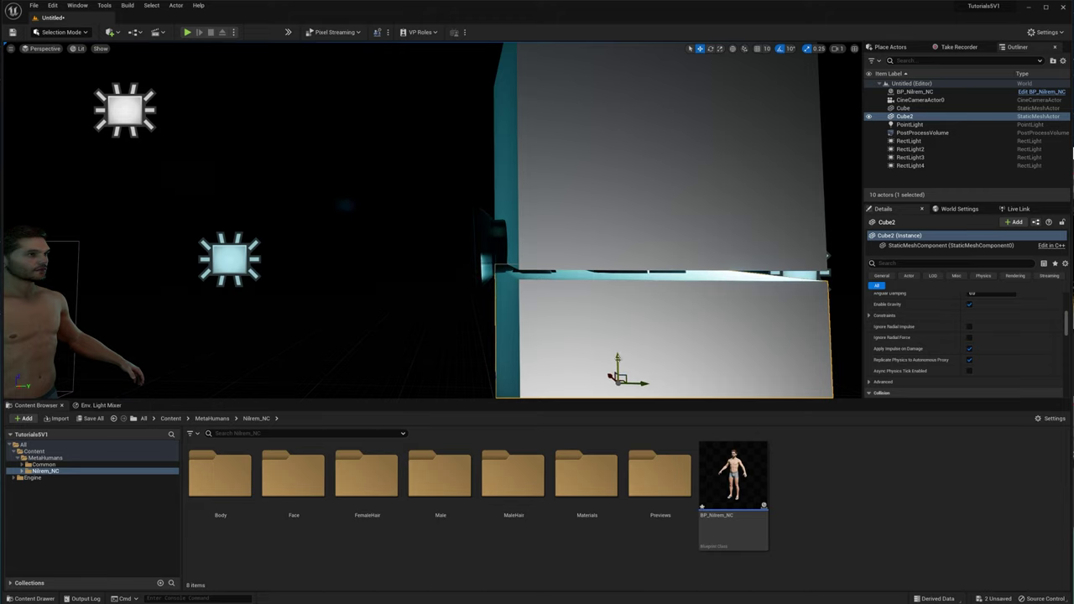
scroll(583, 267, down, 3)
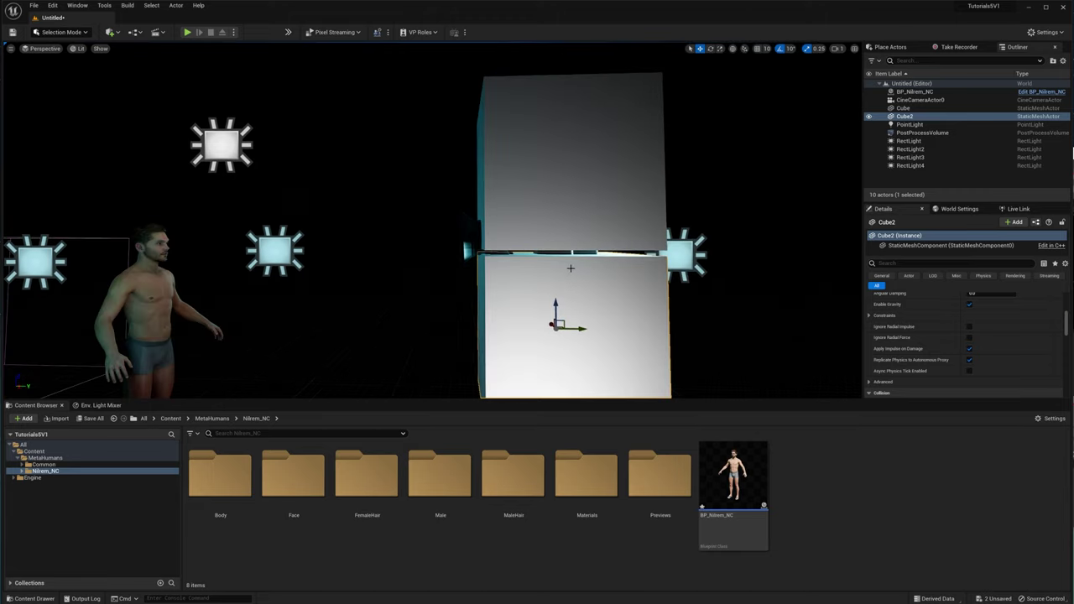
right_drag(571, 269, 602, 280)
click(667, 250)
right_drag(667, 250, 719, 267)
right_drag(513, 261, 413, 258)
right_drag(520, 265, 500, 249)
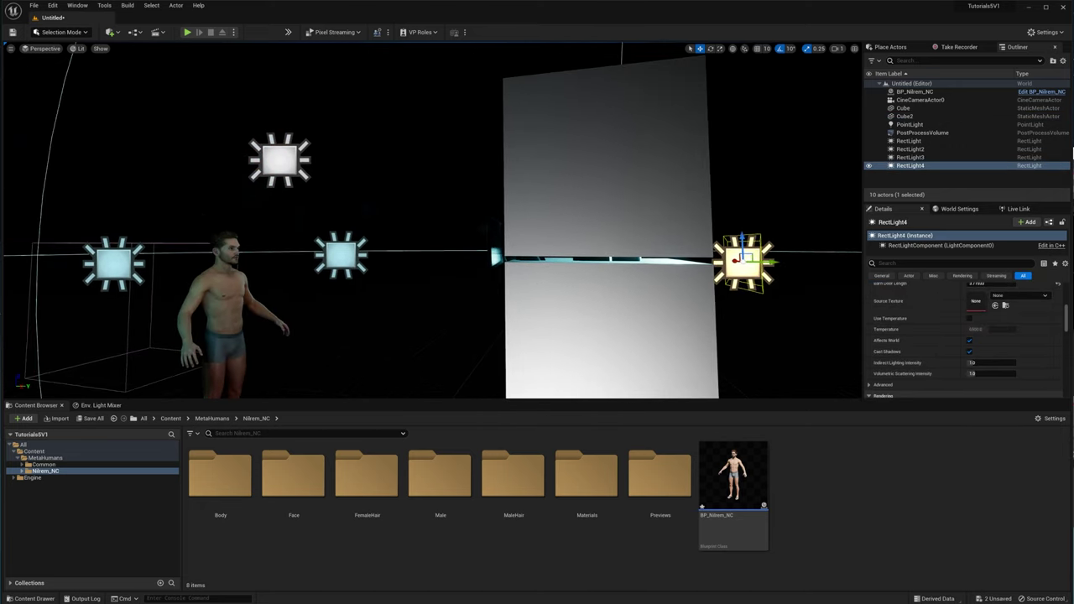
Duplicate the lower cube's BasicShapeMaterial in the BasicShapes folder and open the copy for editing.
click(583, 302)
scroll(947, 355, up, 3)
scroll(923, 353, up, 2)
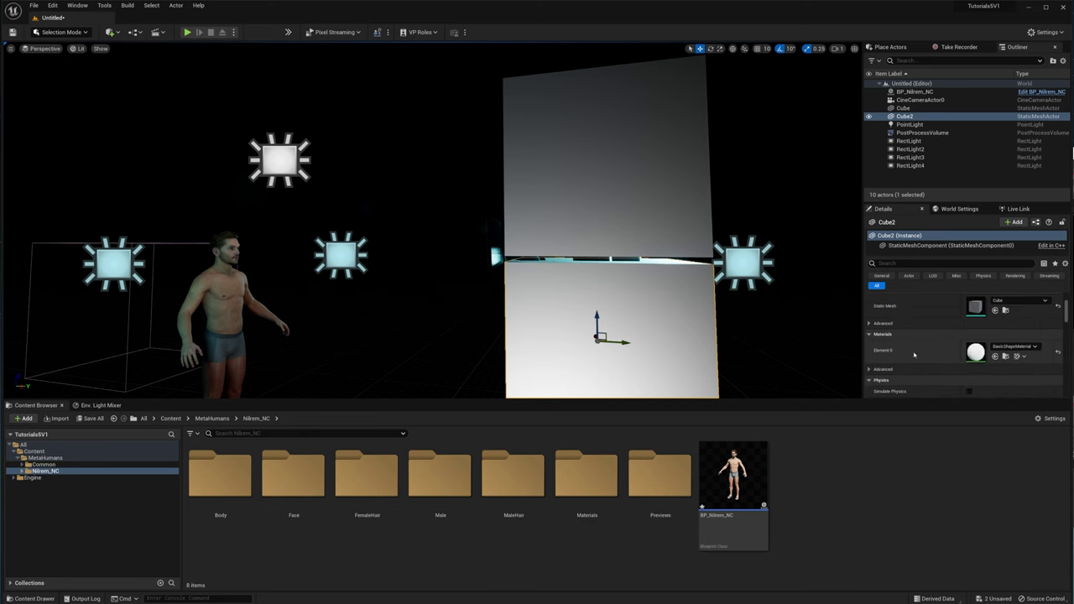
click(996, 356)
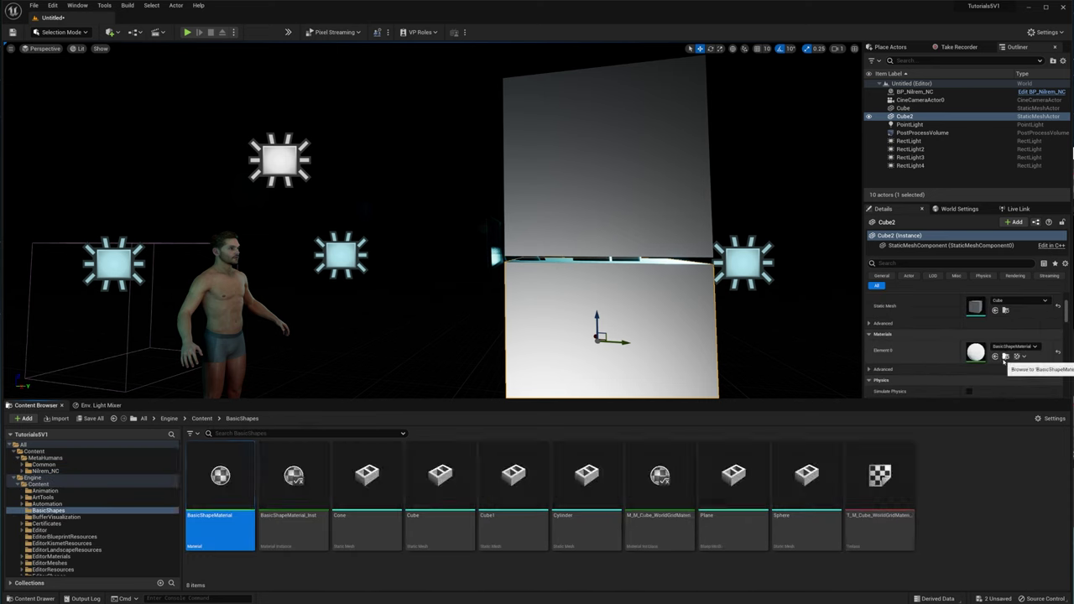
right_click(216, 480)
click(247, 315)
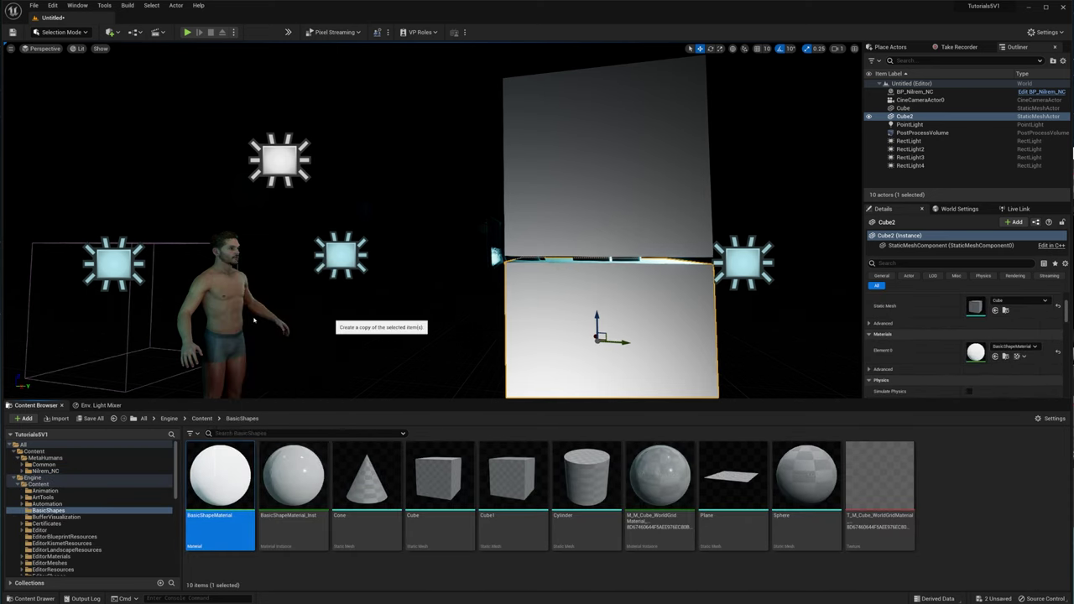
double_click(306, 501)
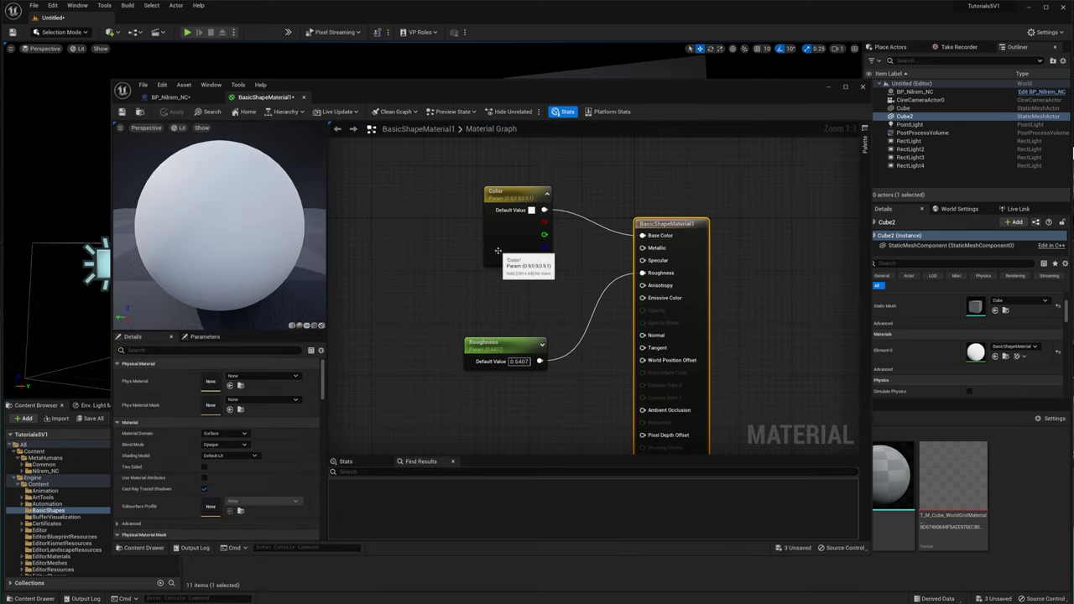
Set the Color parameter of the copied material to near-black and save the material.
click(497, 254)
click(215, 397)
drag(335, 453, 337, 508)
click(335, 602)
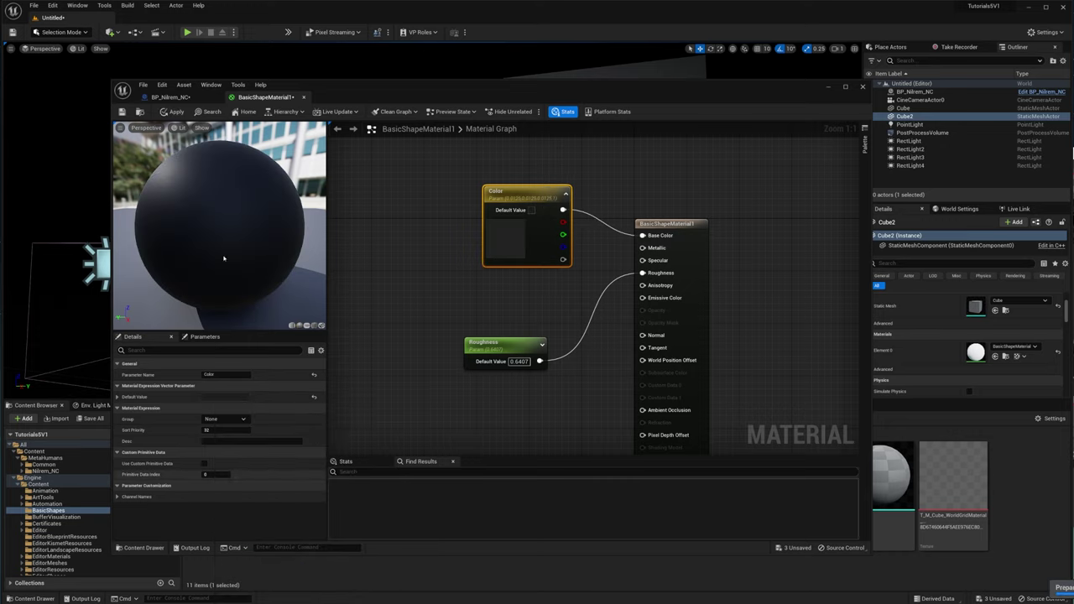
click(122, 112)
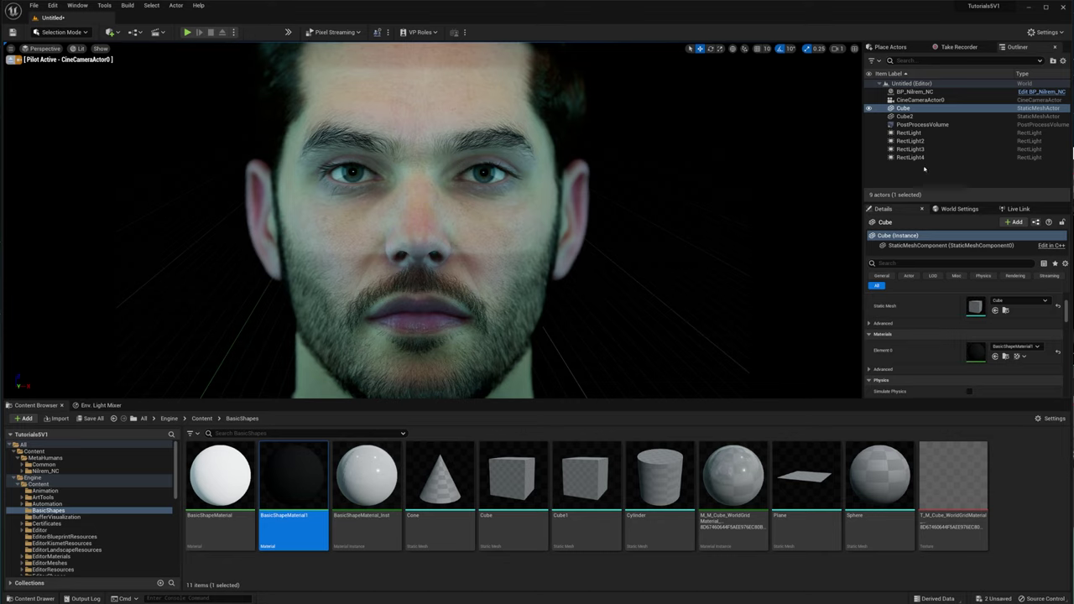
Set RectLight4's intensity to 7 cd after trying 5 cd, and raise its attenuation radius to about 1000.
click(911, 158)
scroll(982, 352, up, 3)
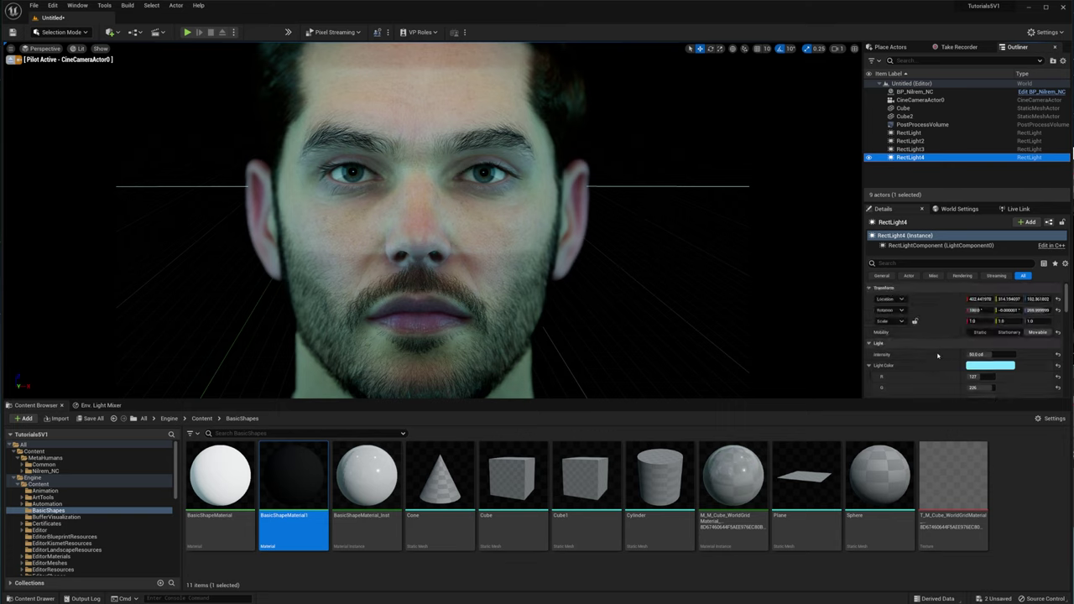
click(978, 354)
text(5)
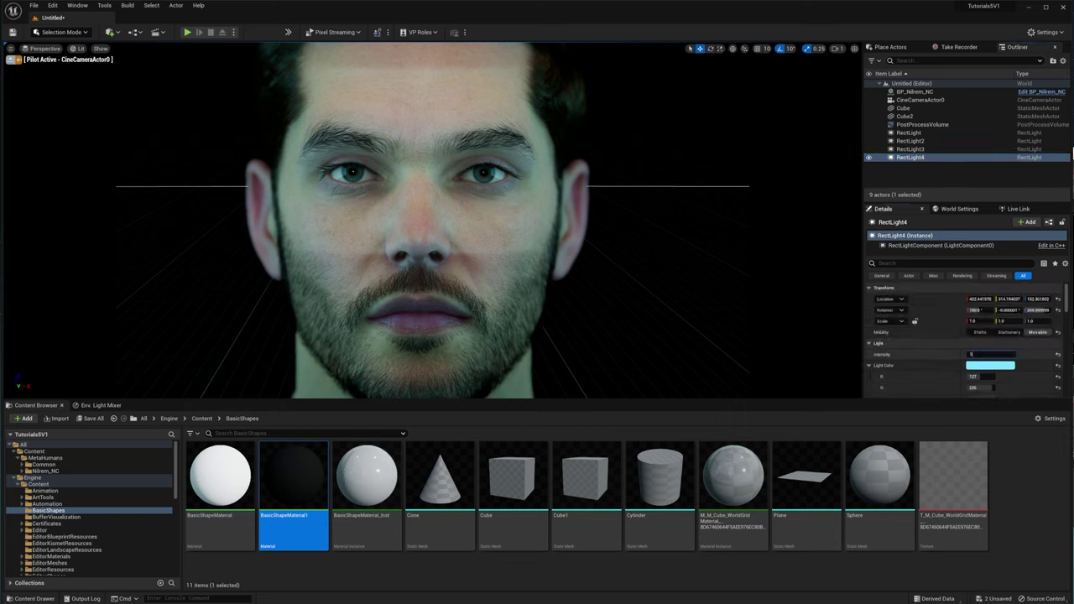
key(Return)
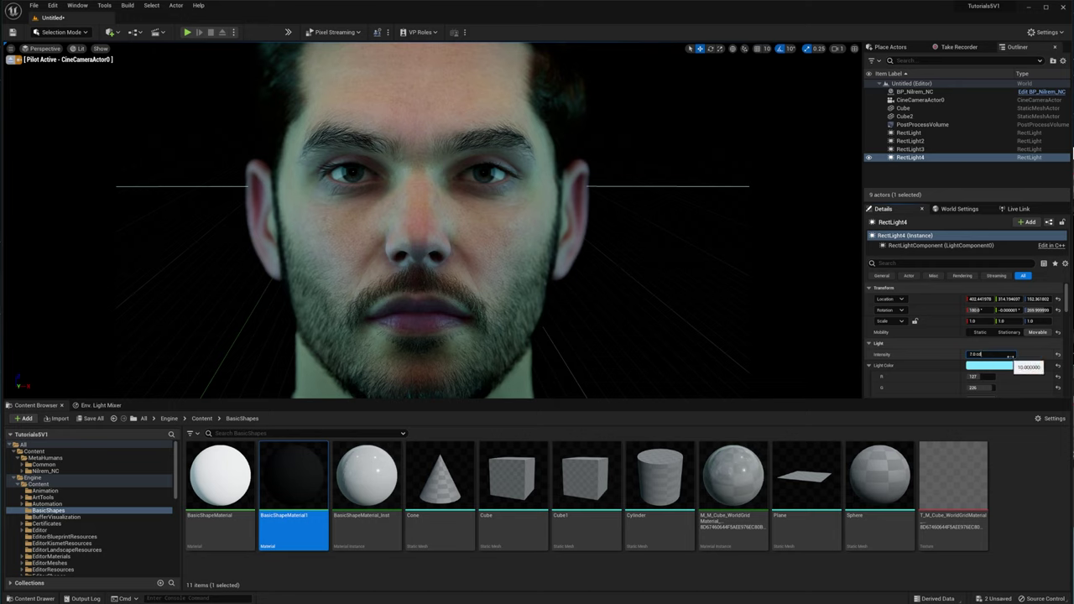
text(7)
key(Return)
scroll(949, 374, down, 2)
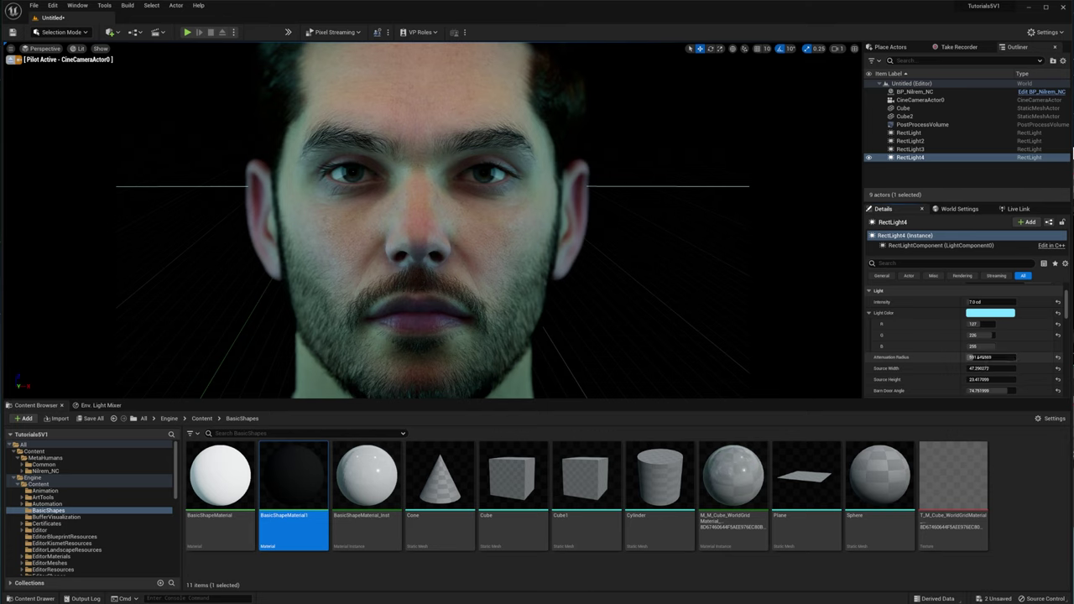
drag(976, 358, 978, 357)
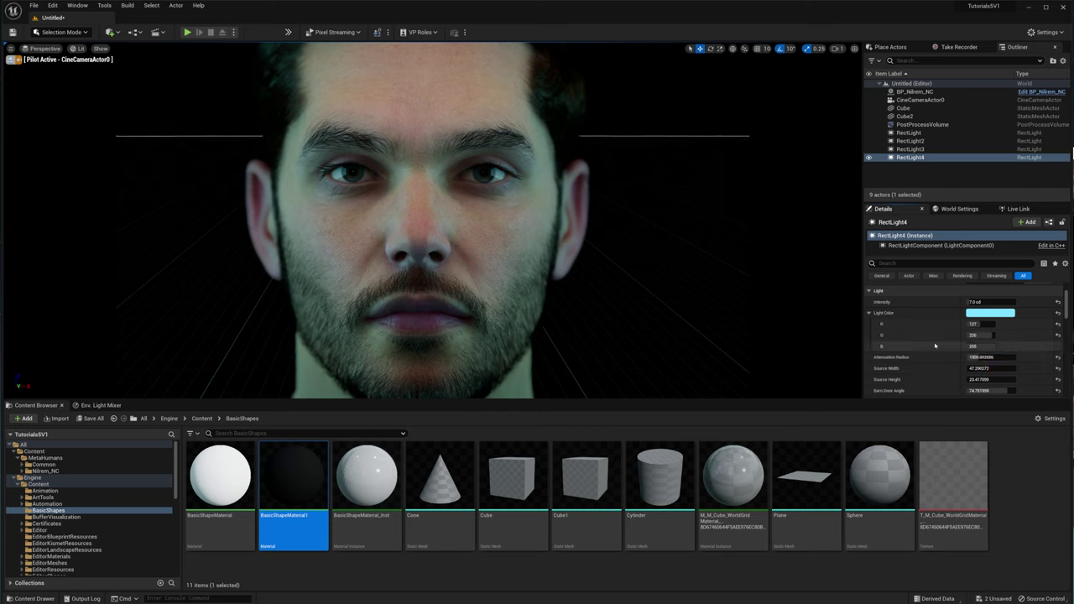
Set RectLight4's intensity to 20 cd.
scroll(935, 345, up, 1)
click(976, 328)
text(20)
key(Return)
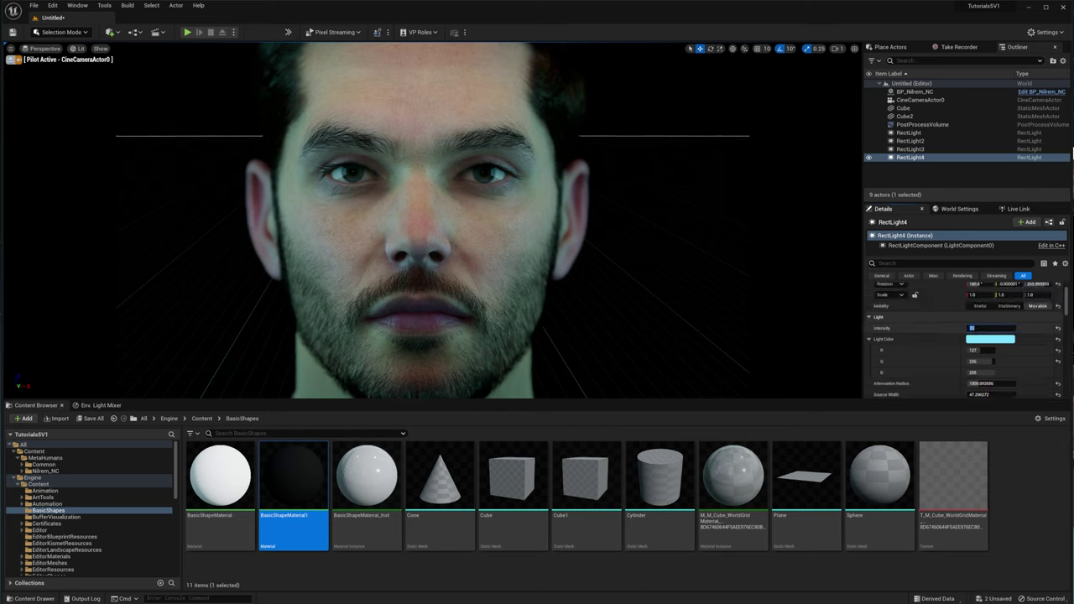
scroll(1023, 365, up, 2)
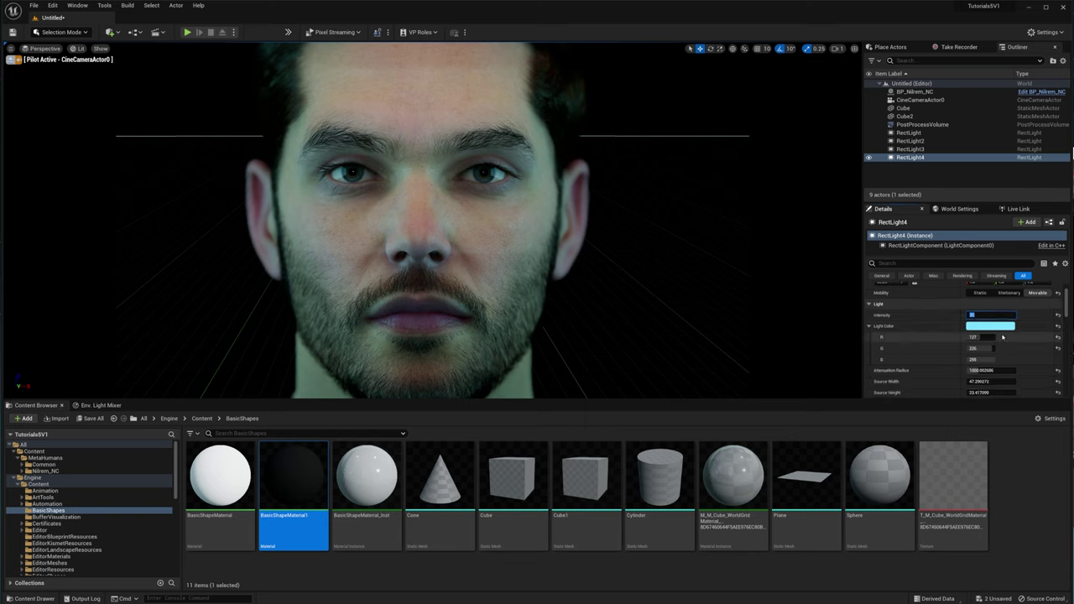
Compare wide and narrow source widths for RectLight4 and finish with a source much wider than the original.
scroll(1023, 365, down, 5)
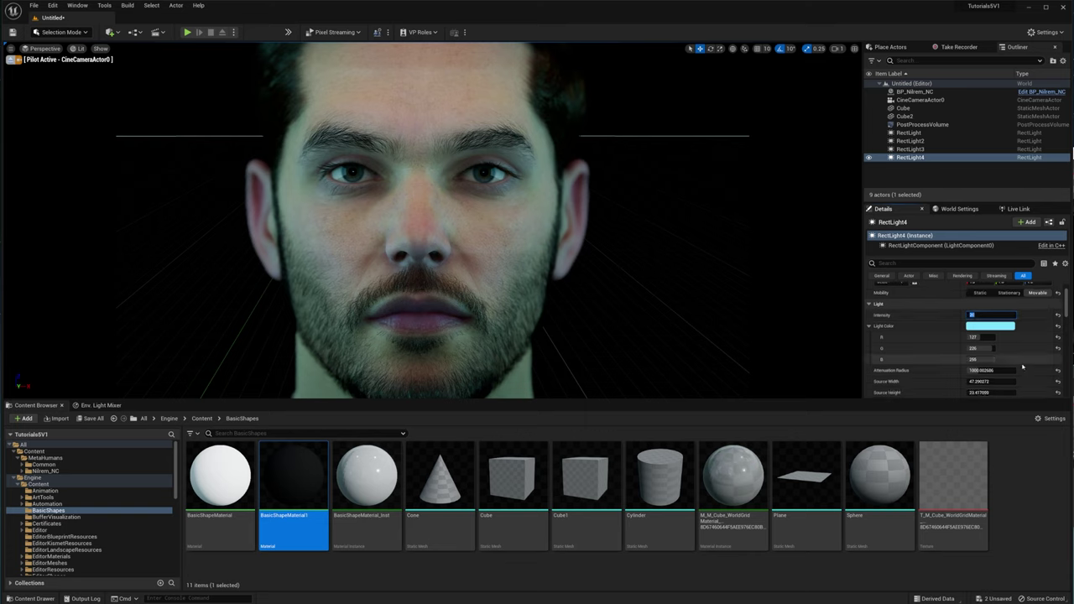
drag(986, 356, 1003, 355)
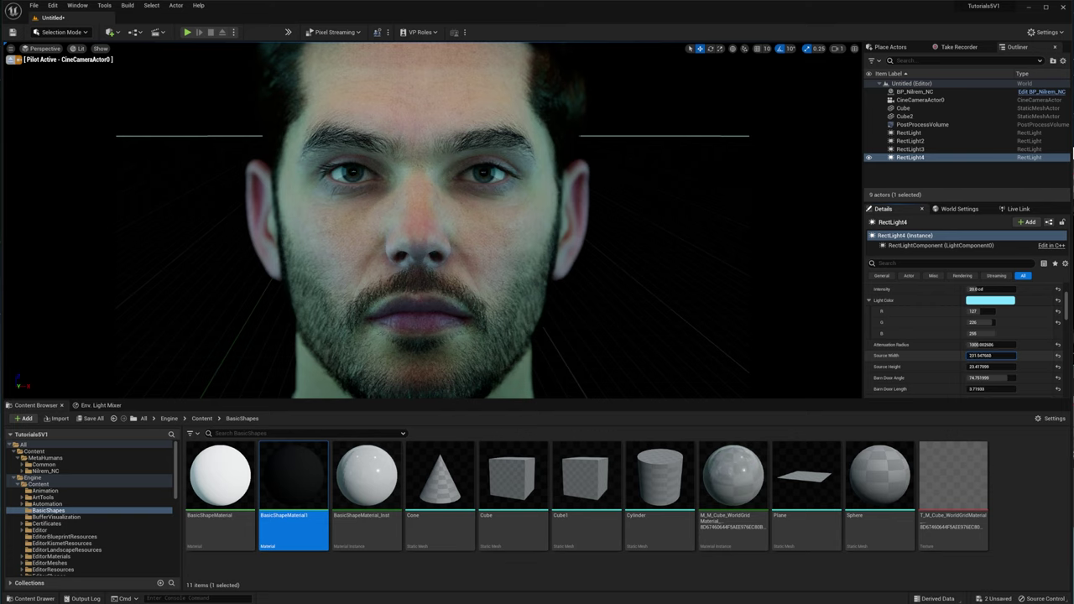
drag(1020, 356, 1061, 356)
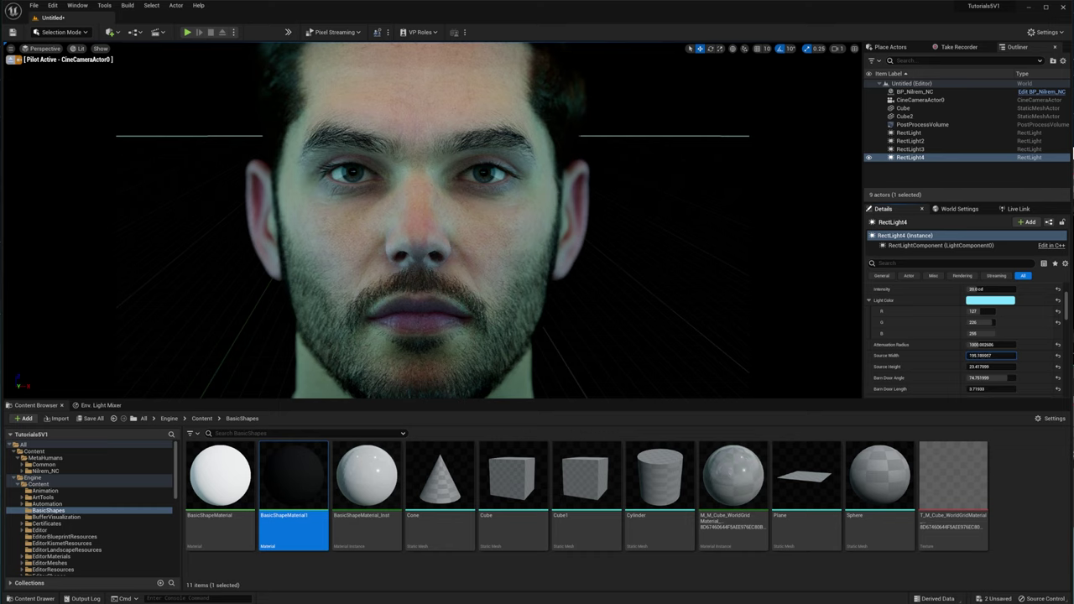
drag(1062, 356, 1064, 356)
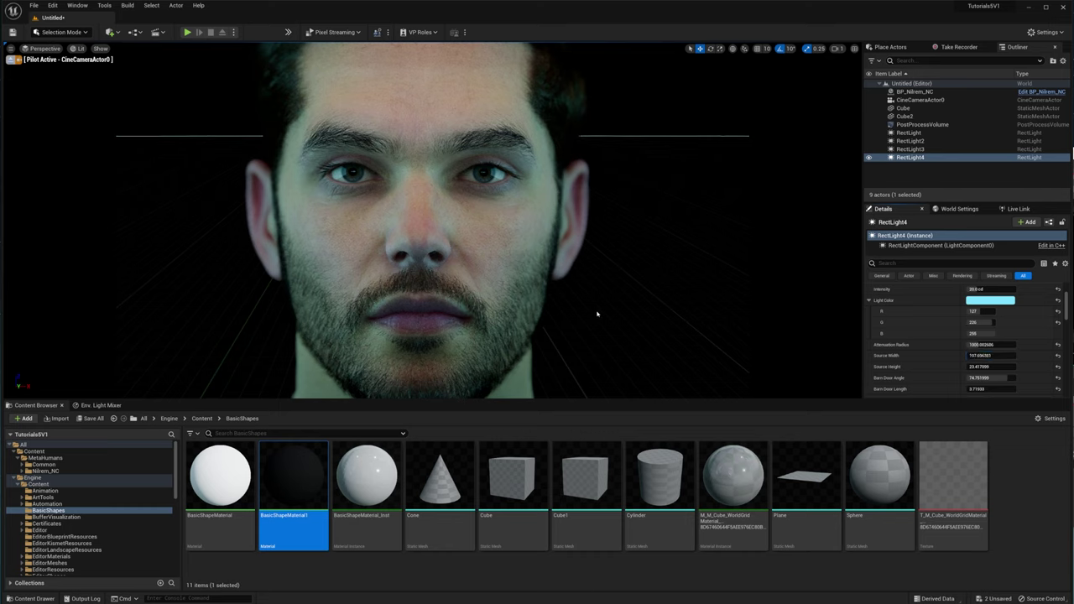
drag(1012, 356, 935, 356)
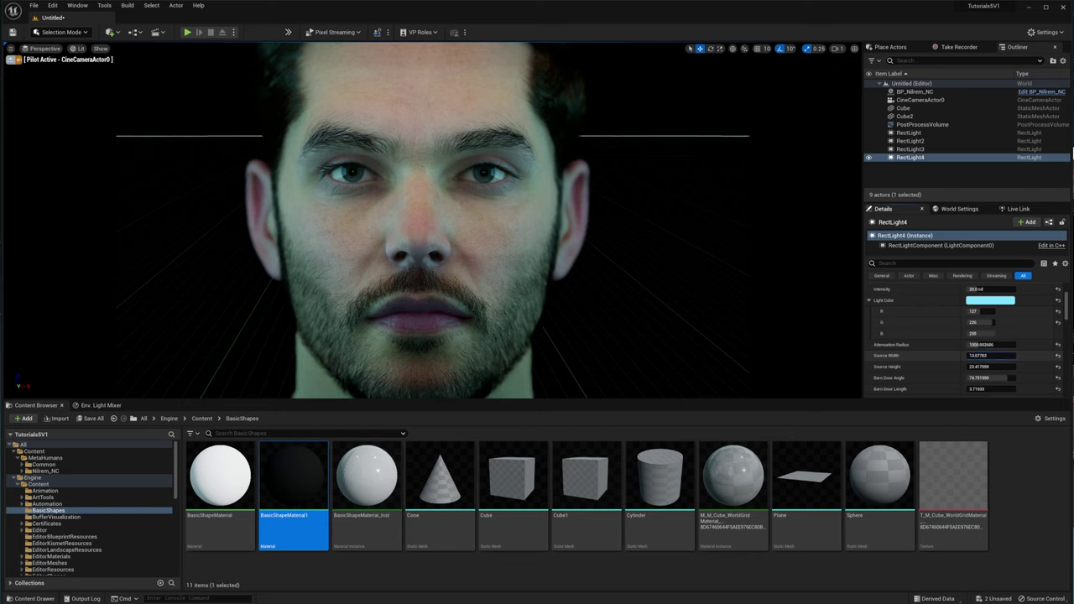
drag(931, 356, 981, 356)
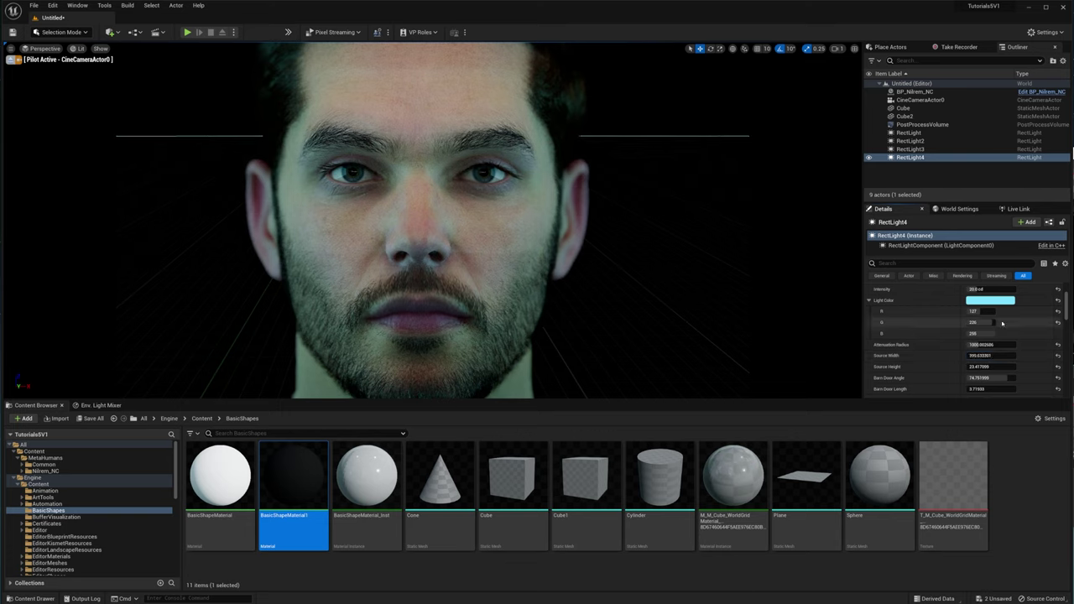
Set RectLight4's intensity to 15 cd and clear the selection to view the face.
click(978, 288)
text(15)
key(Return)
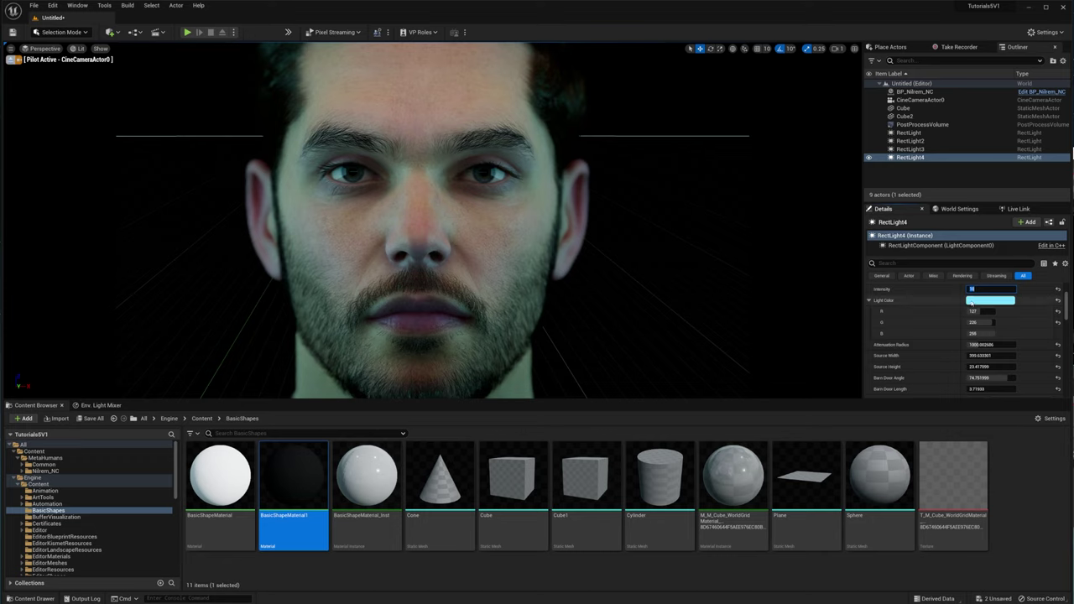
key(Return)
click(625, 316)
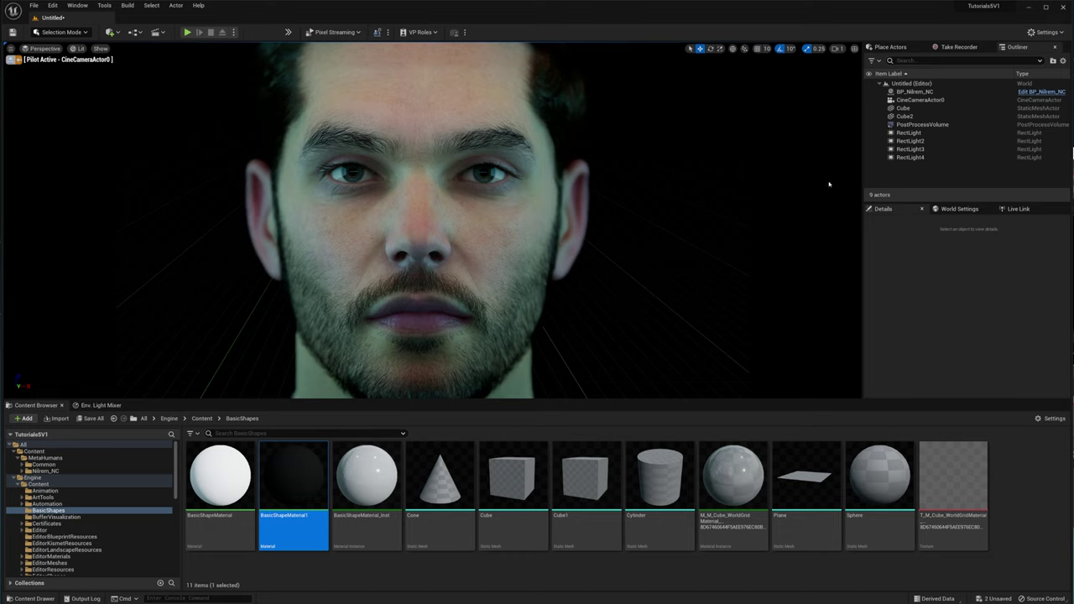
Toggle RectLight2's visibility to compare the lighting, and hide both RectLight2 and RectLight3 in the viewport.
click(870, 141)
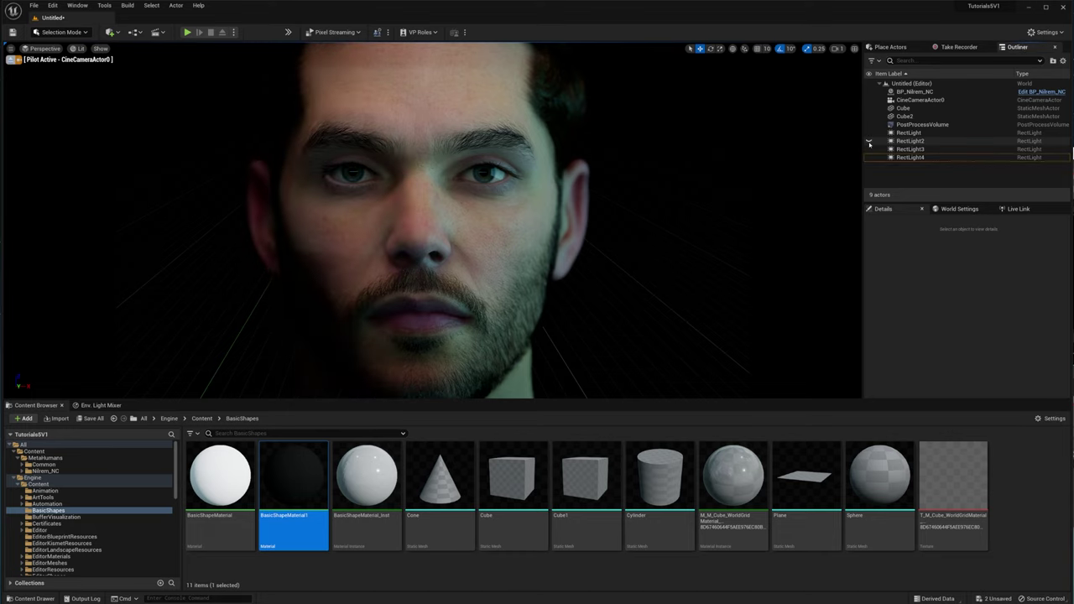
click(869, 143)
click(870, 143)
click(869, 150)
click(869, 149)
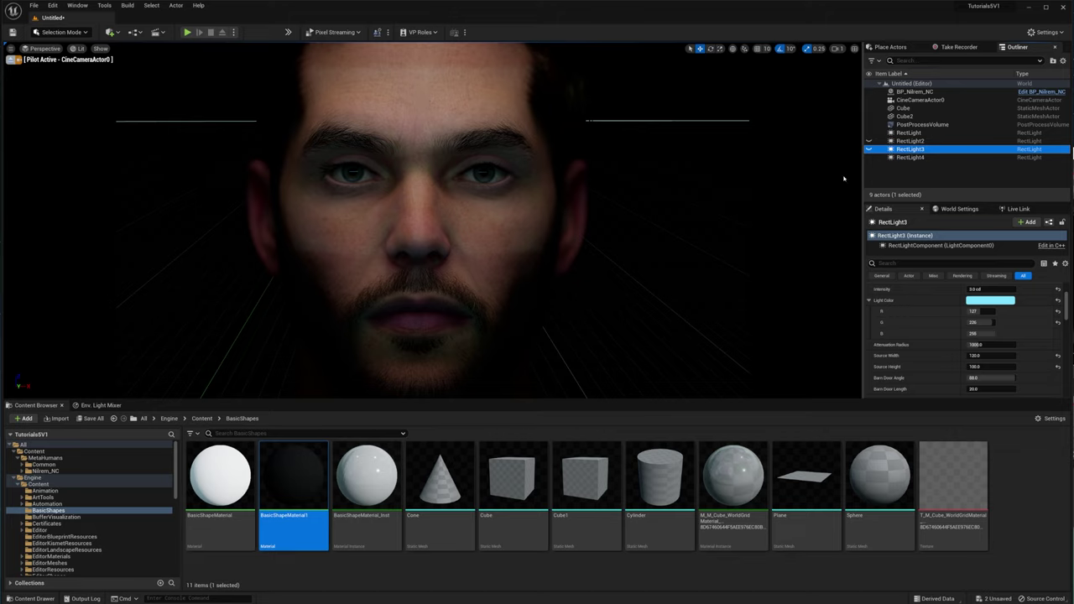
Show RectLight3 and RectLight2 again and set RectLight3's intensity to 0.5 cd.
click(869, 148)
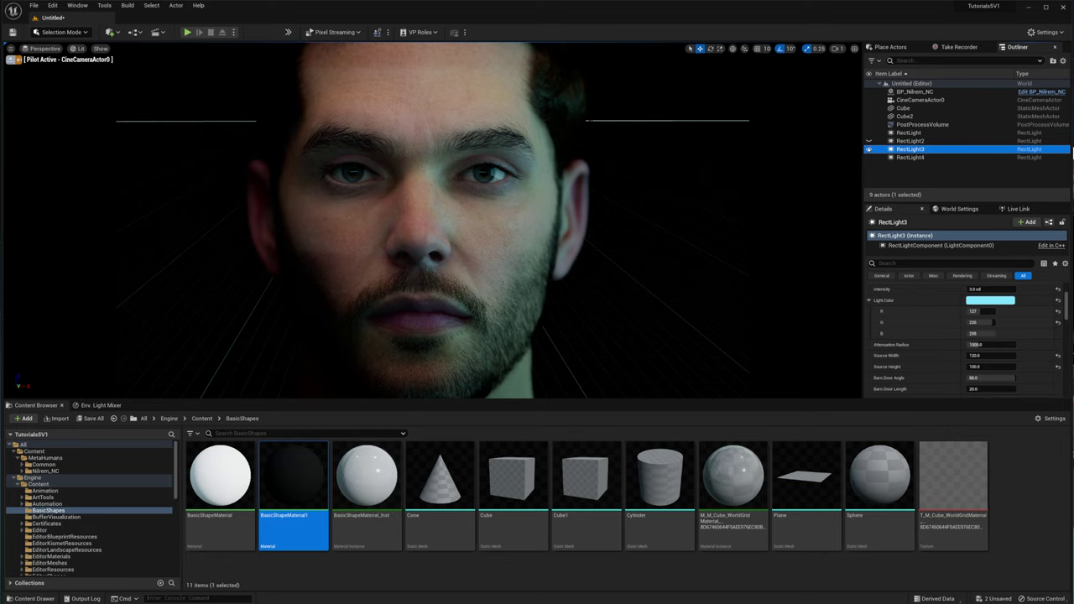
click(869, 140)
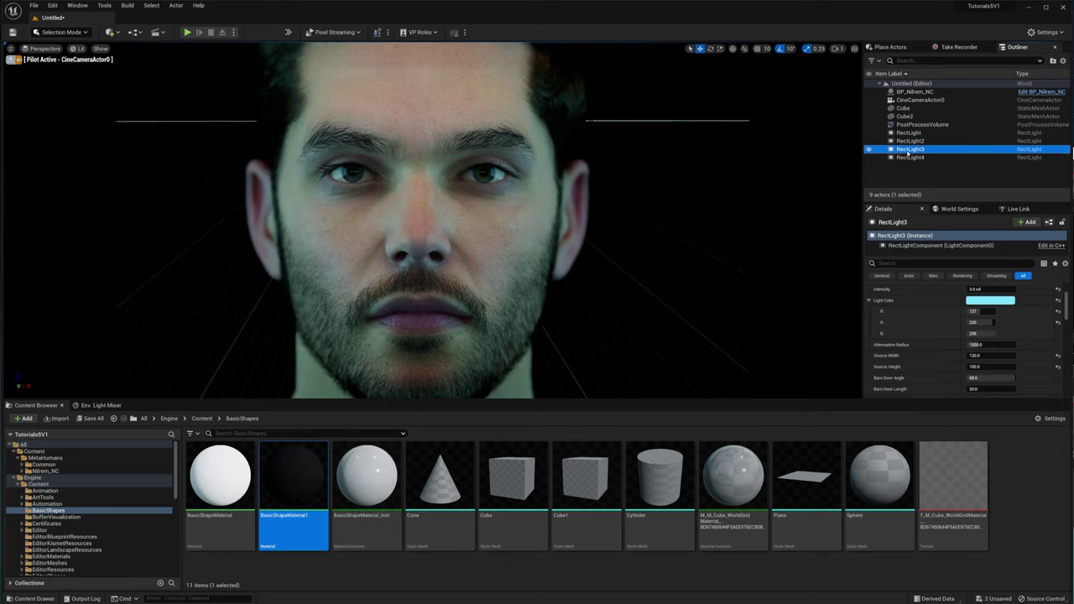
click(999, 288)
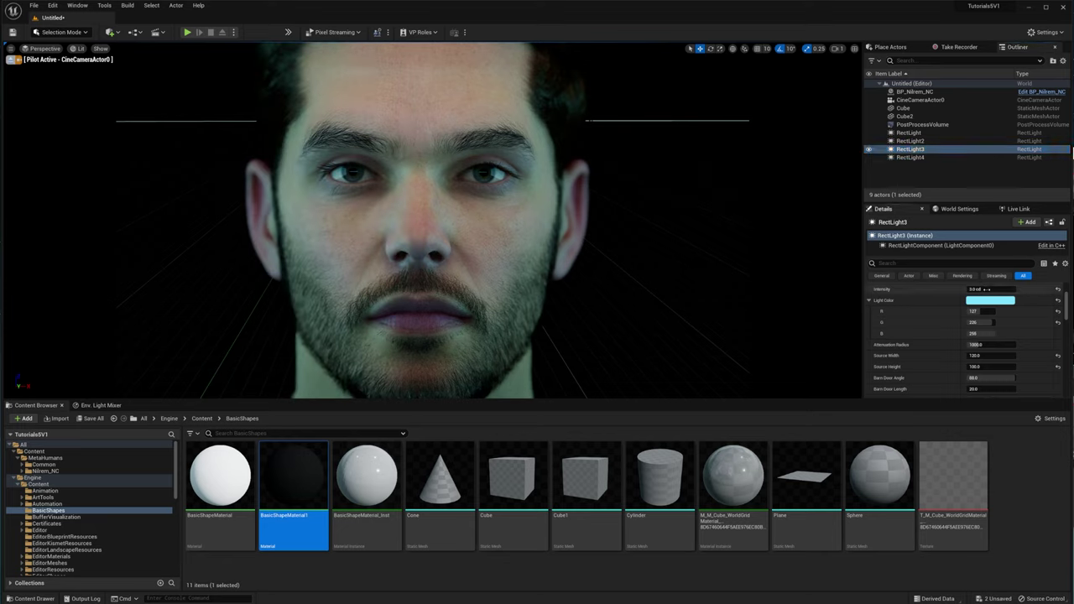
text(8.5)
key(Return)
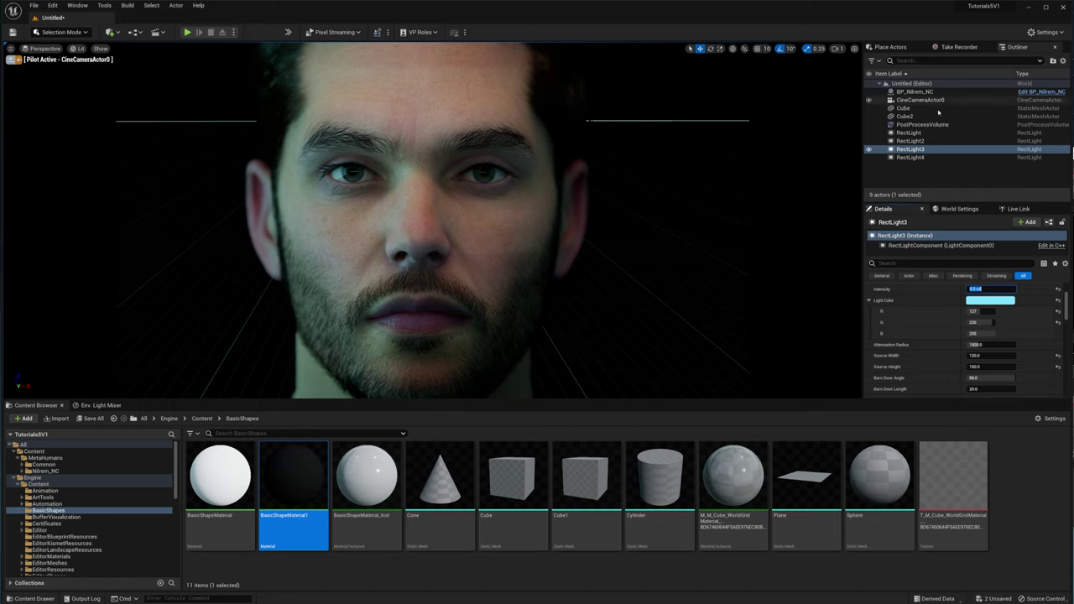
Set RectLight2's intensity to 0.5 cd.
click(913, 141)
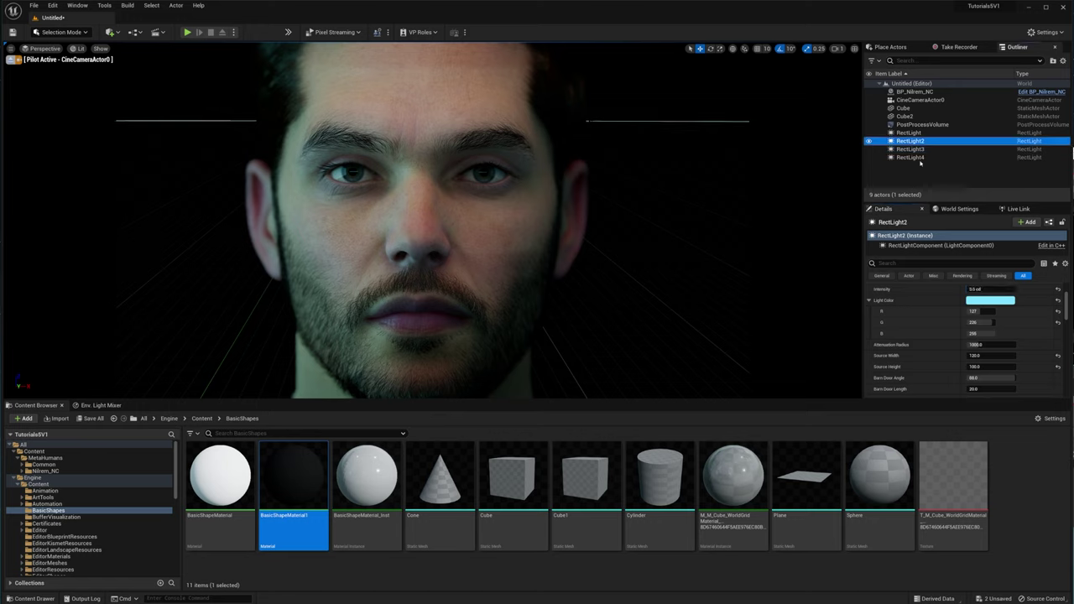
click(991, 290)
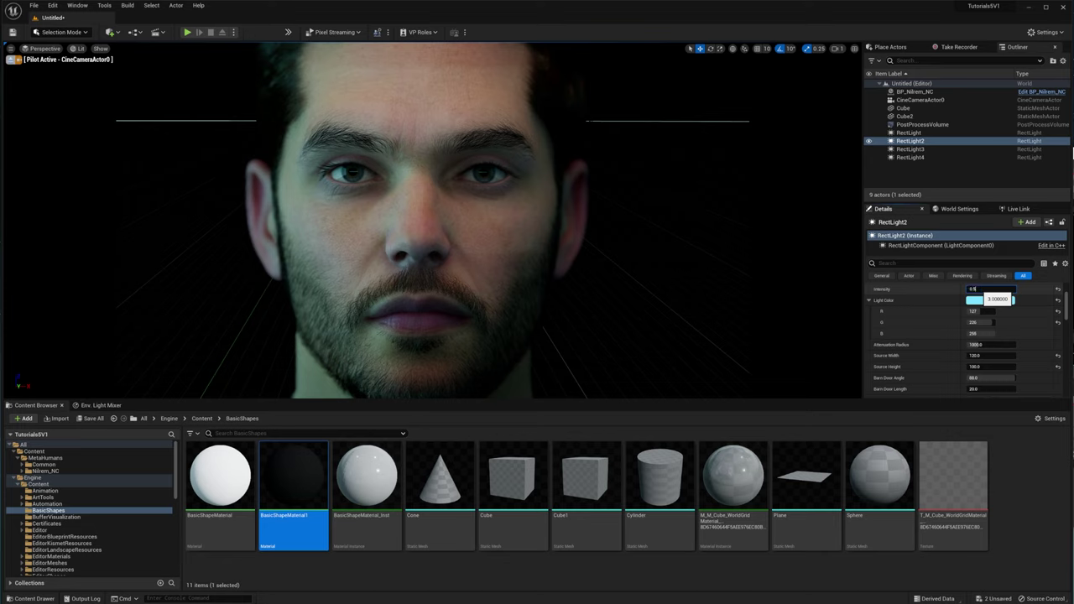
text(0.5)
key(Return)
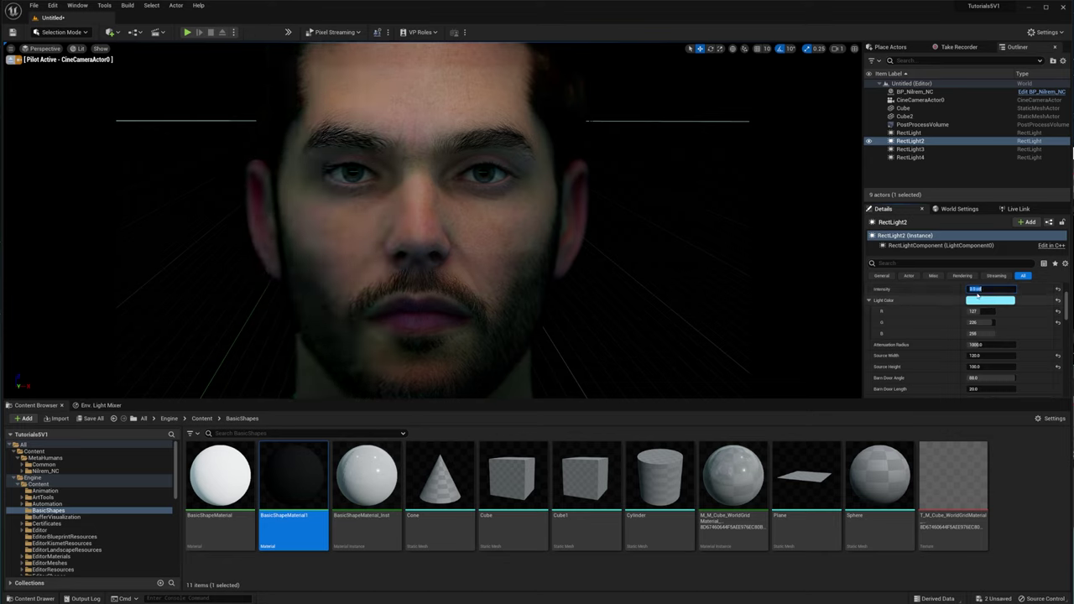
Try RectLight2 at an intensity of 0.2 cd and restore it to 0.5 cd.
scroll(985, 340, down, 1)
scroll(985, 339, up, 1)
click(978, 289)
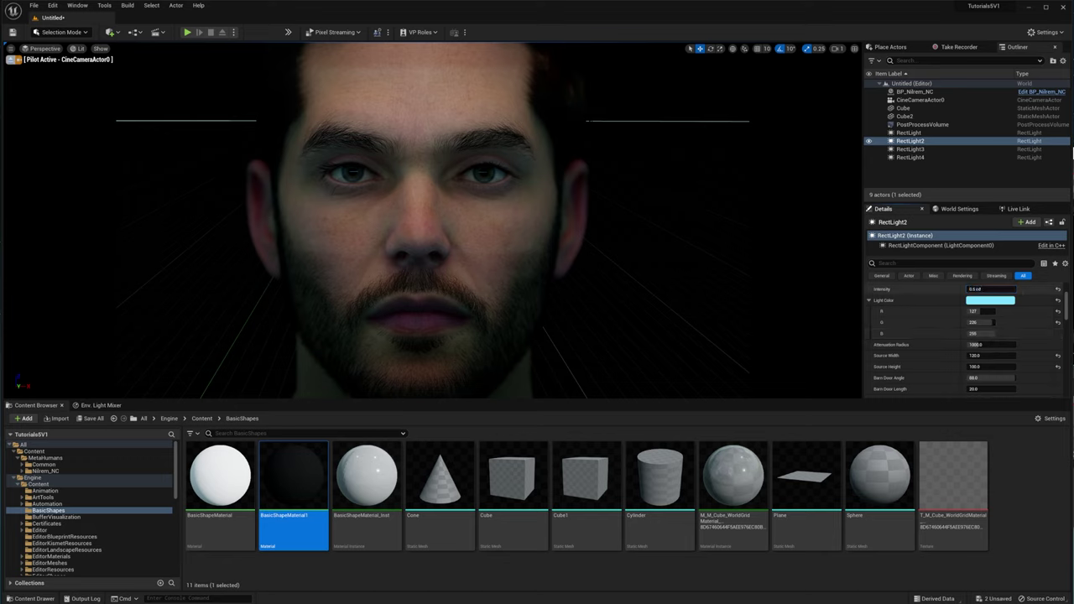
text(0.2)
key(Return)
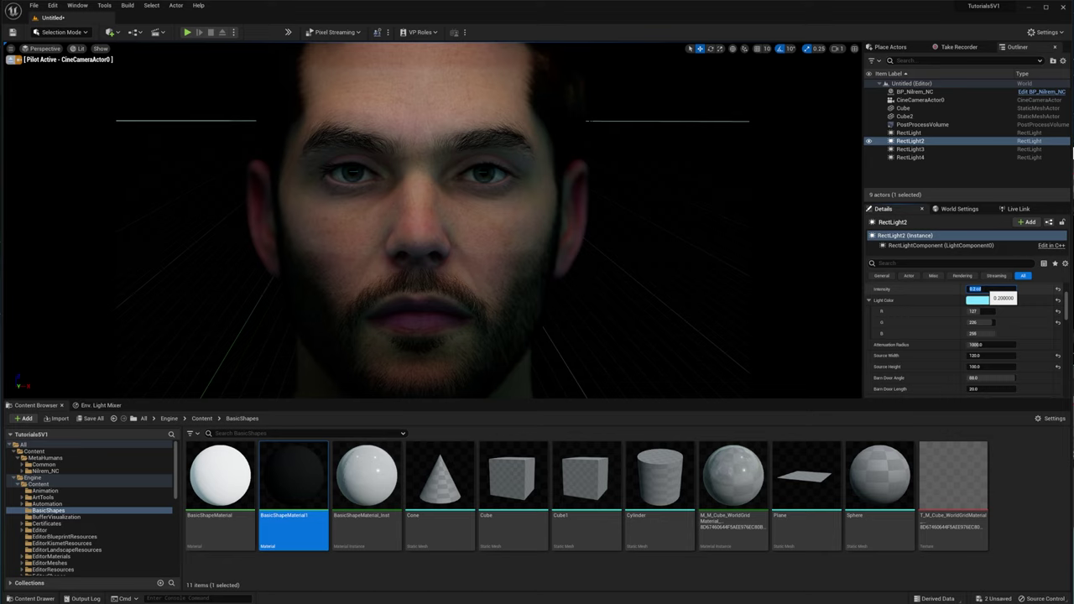
text(0.5)
key(Return)
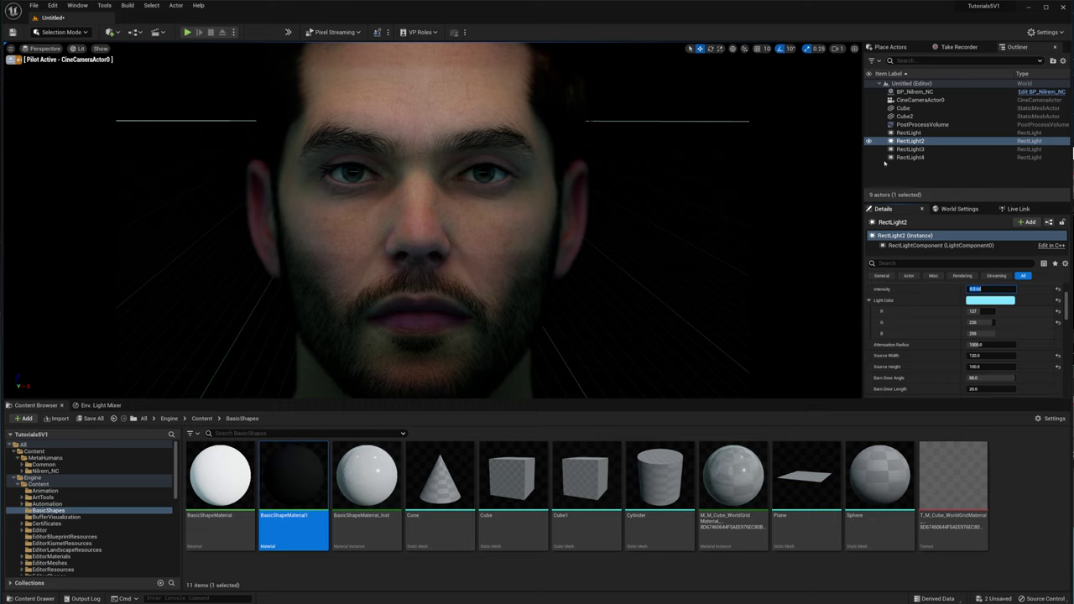
Try a lower intensity for RectLight4 and set it to 20 cd.
click(911, 157)
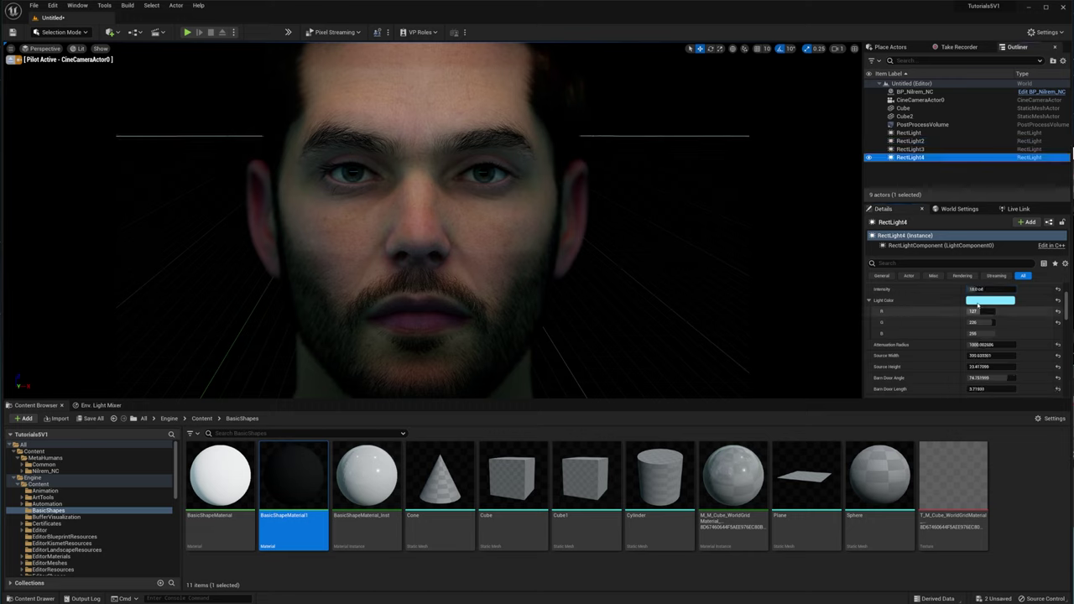
click(981, 288)
text(2)
key(Return)
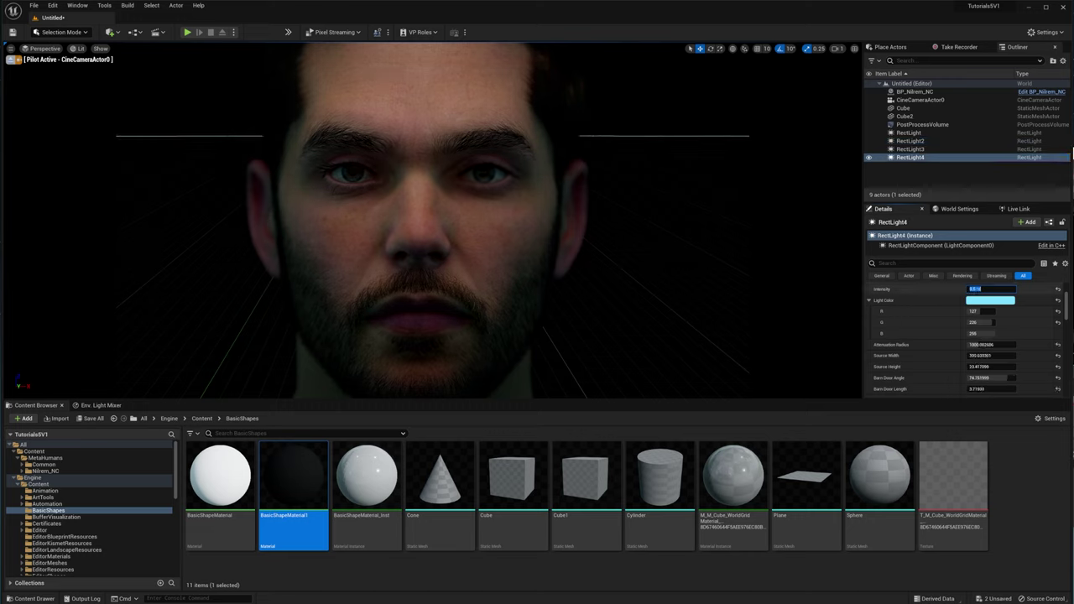
text(20)
key(Return)
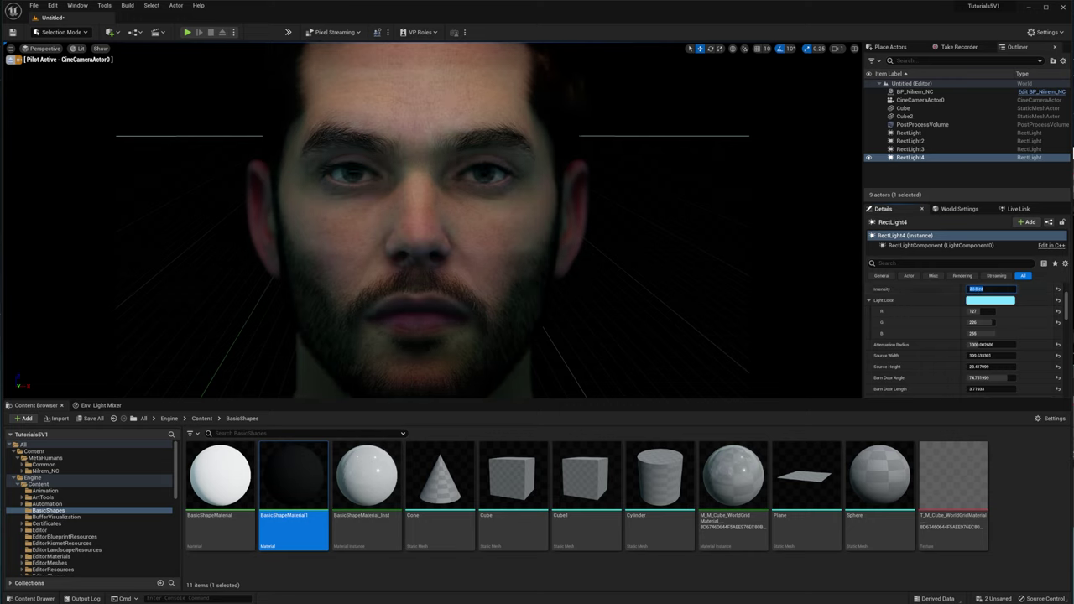
Leave the camera view and raise the upper dark cube slightly to widen the gap in front of RectLight4.
click(11, 60)
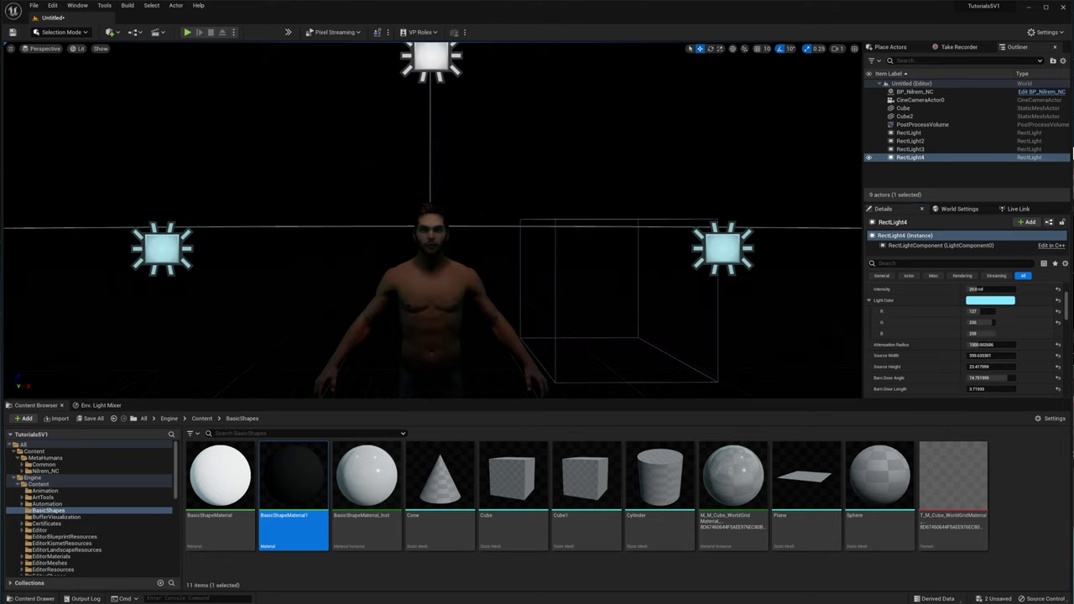
right_drag(432, 220, 457, 225)
key(w)
key(s)
click(721, 151)
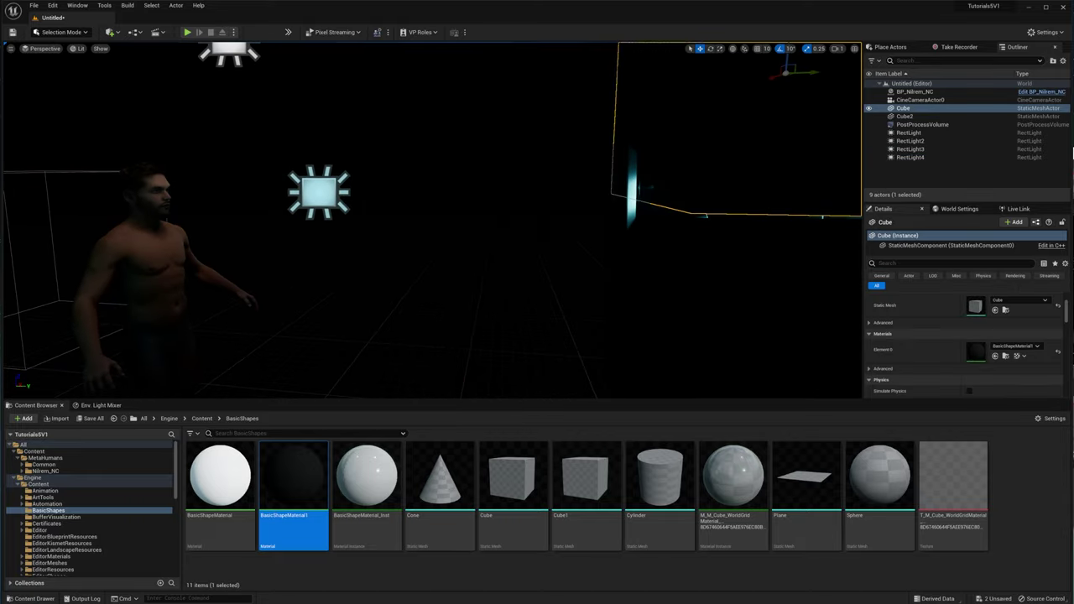
click(759, 317)
drag(764, 311, 763, 318)
drag(787, 63, 788, 58)
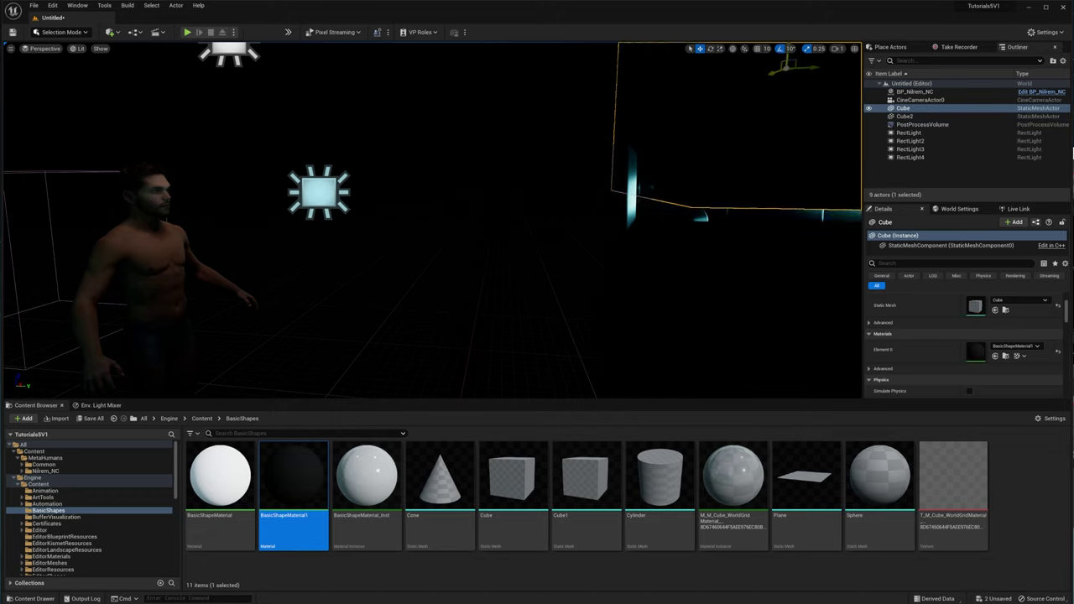
View the face through CineCameraActor0 with nothing selected to examine the lighting.
click(44, 48)
click(67, 143)
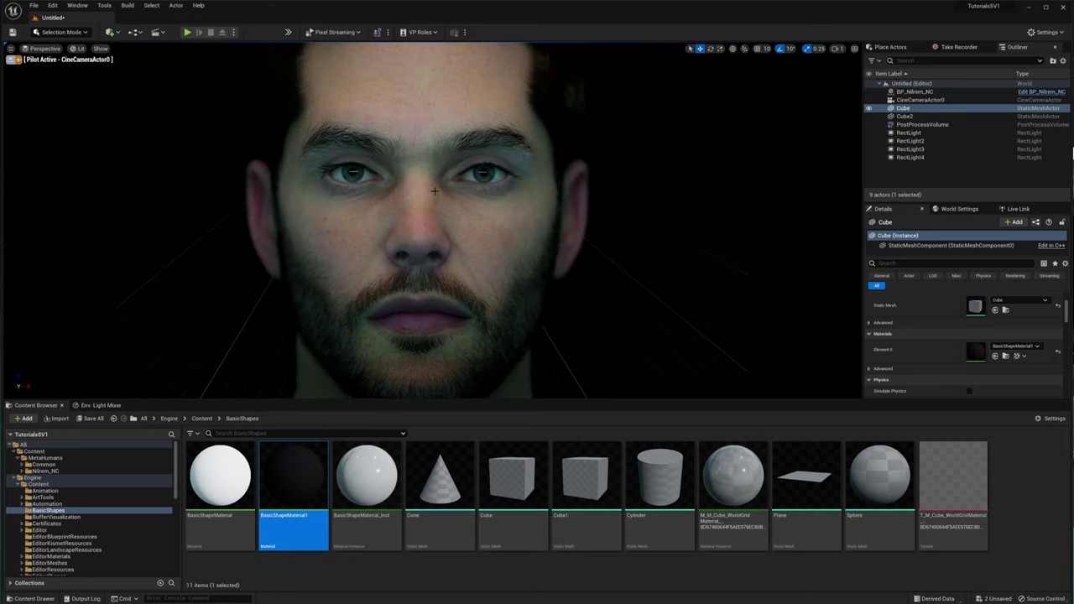
click(615, 268)
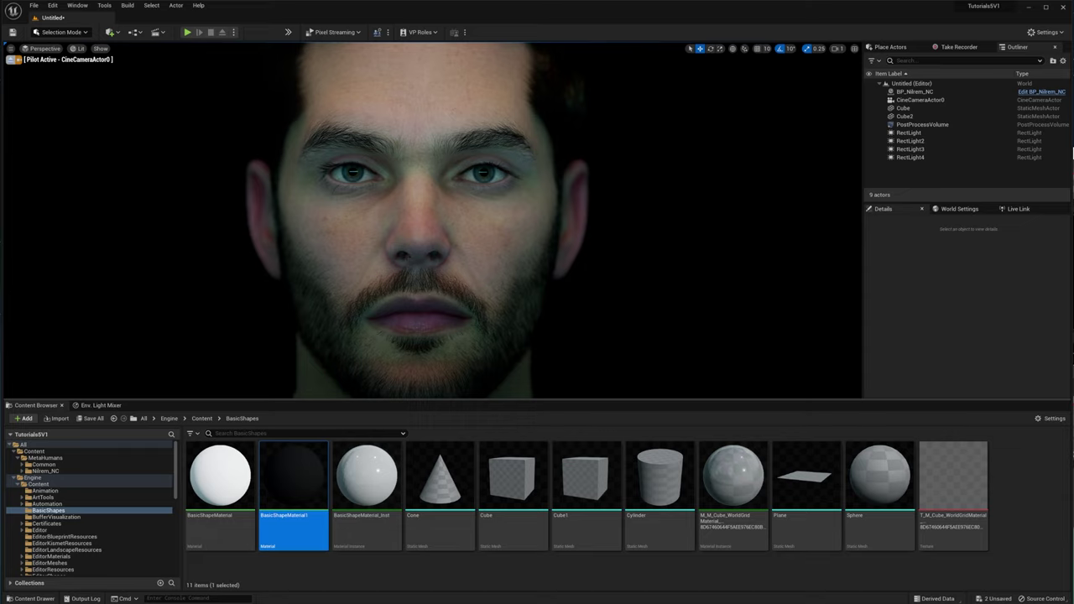
click(516, 252)
click(643, 298)
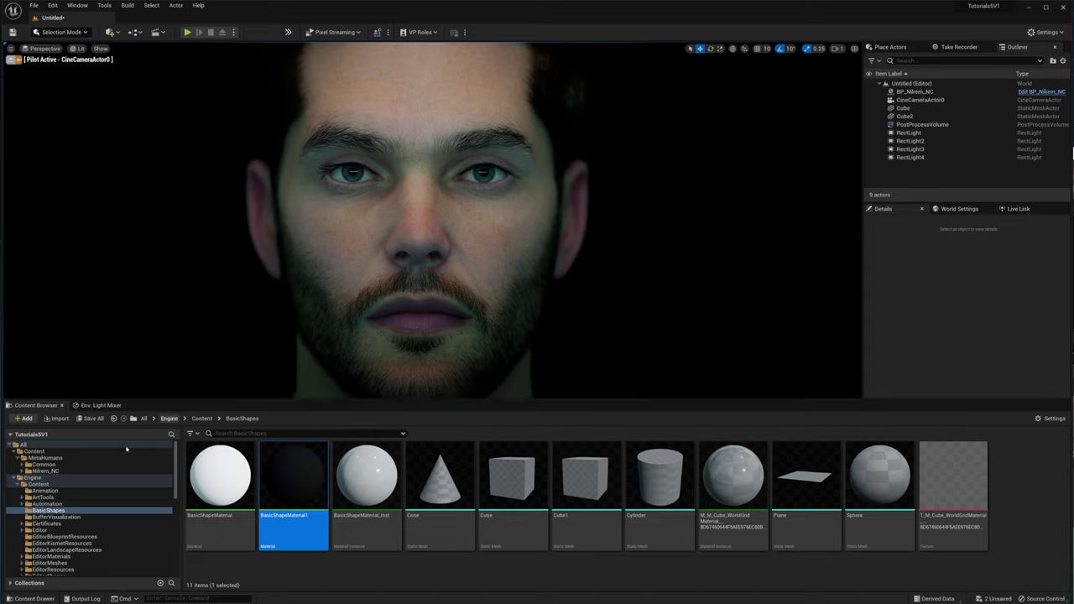
Open the project's Content folder in the Content Browser.
click(144, 418)
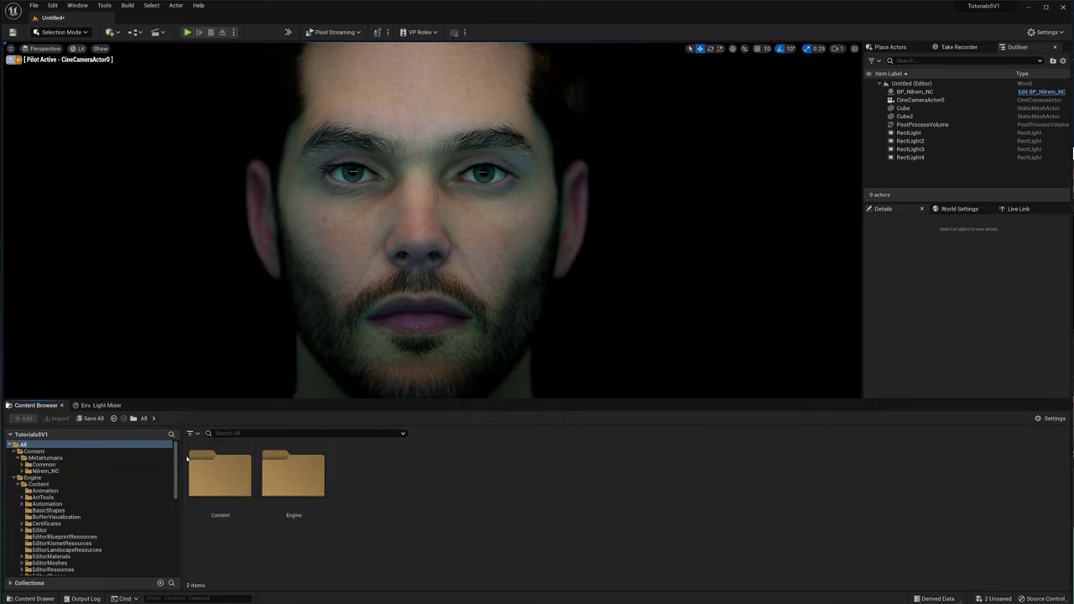
double_click(293, 474)
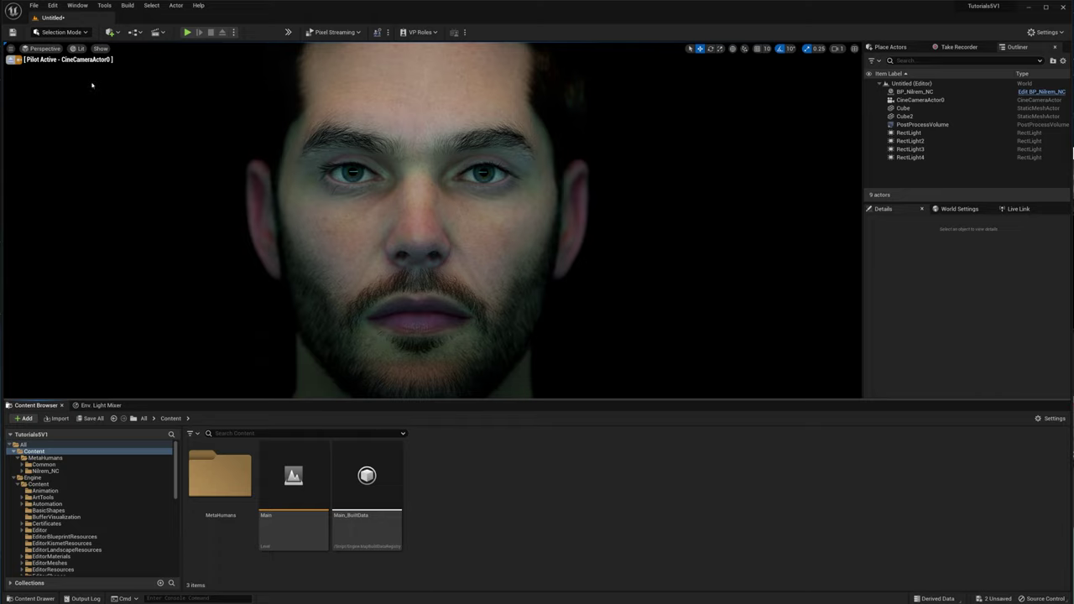
Leave the camera view, show the light icons and select the overhead RectLight.
click(11, 60)
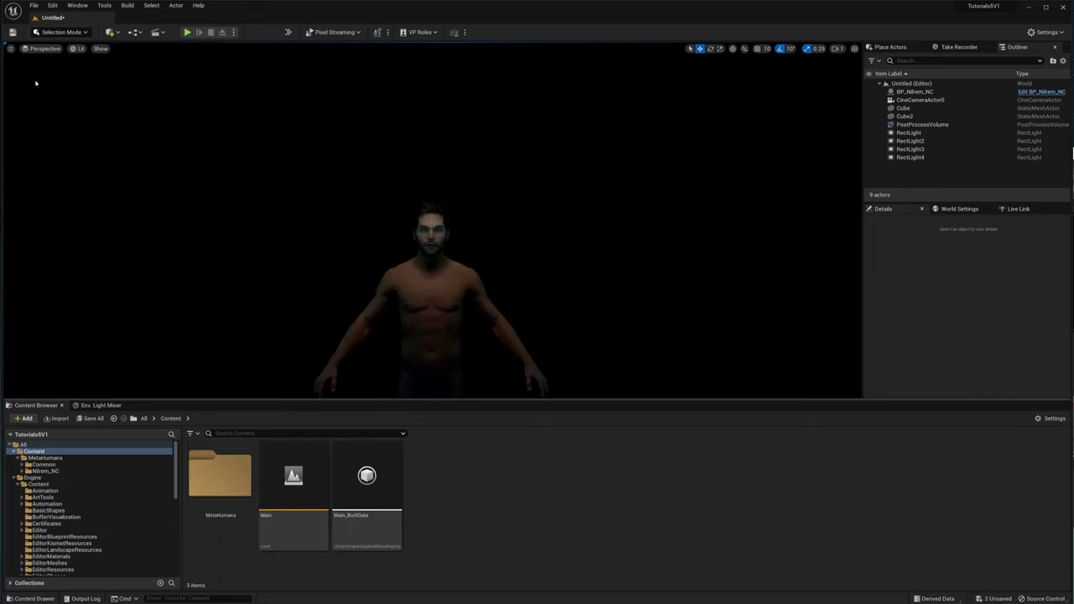
right_drag(398, 227, 427, 239)
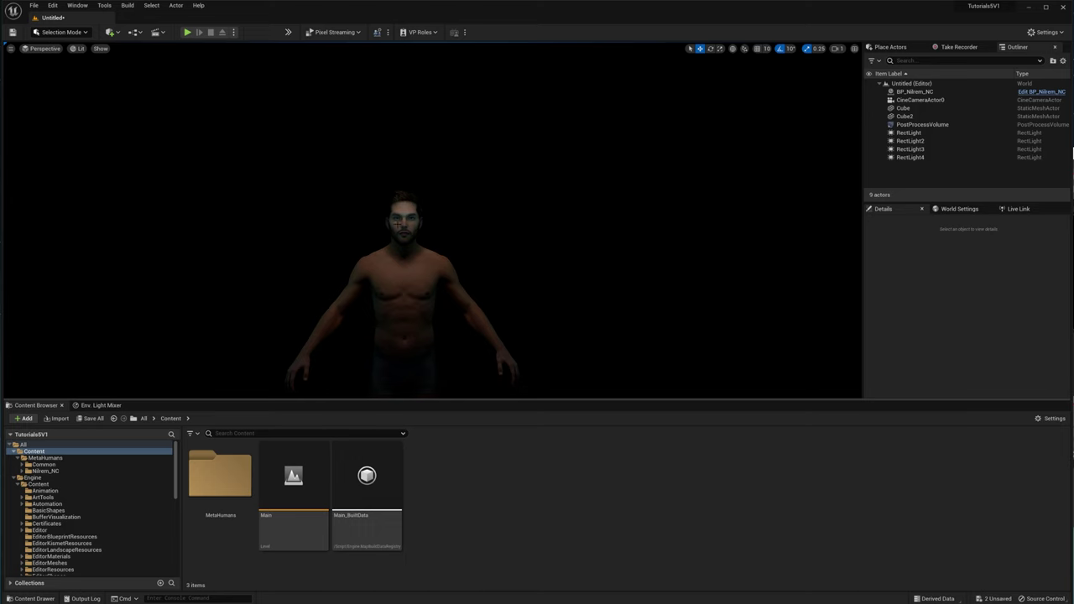
key(g)
click(400, 54)
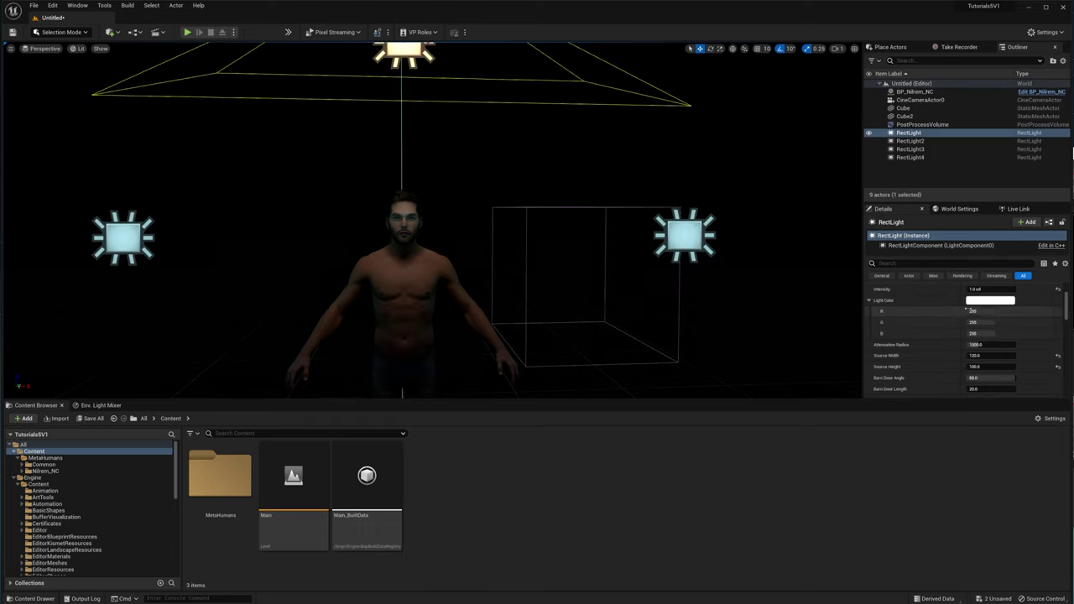
Try the overhead RectLight at an intensity of 2 cd and restore it to 1 cd.
click(976, 289)
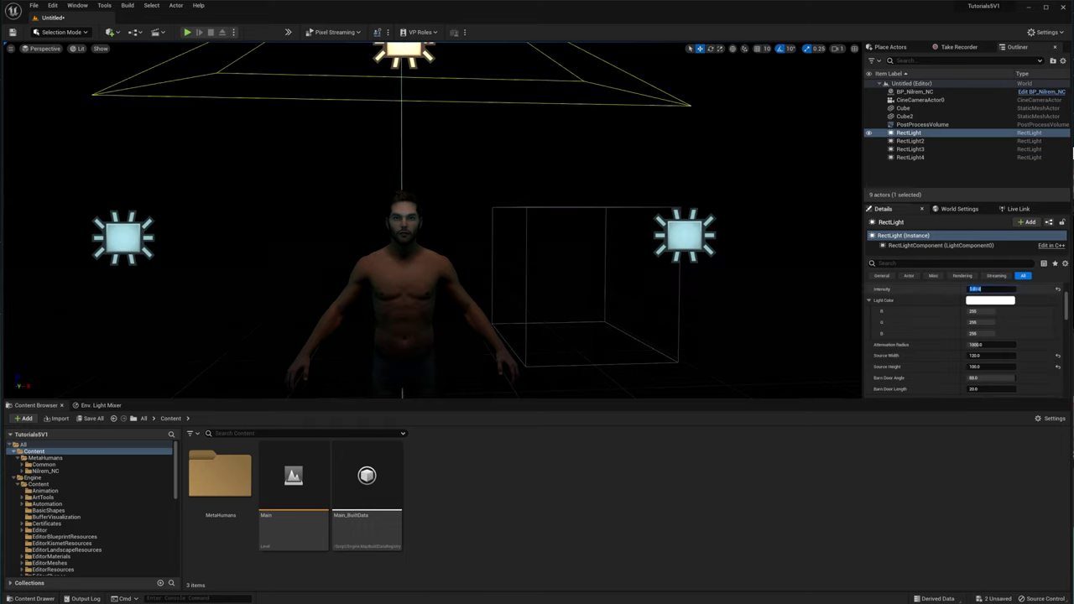
text(2)
key(Return)
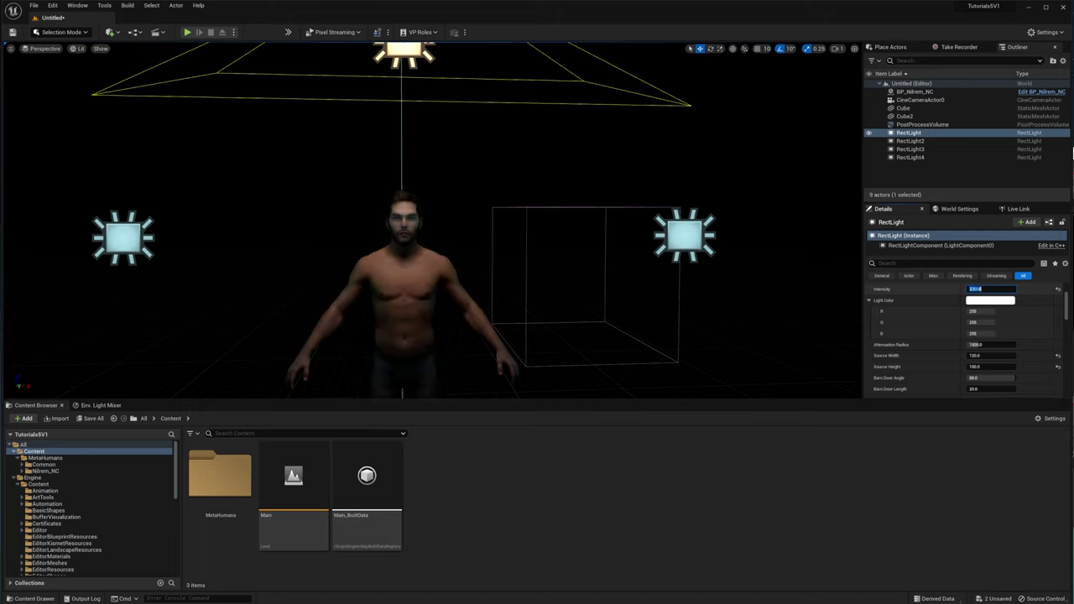
text(5)
key(Return)
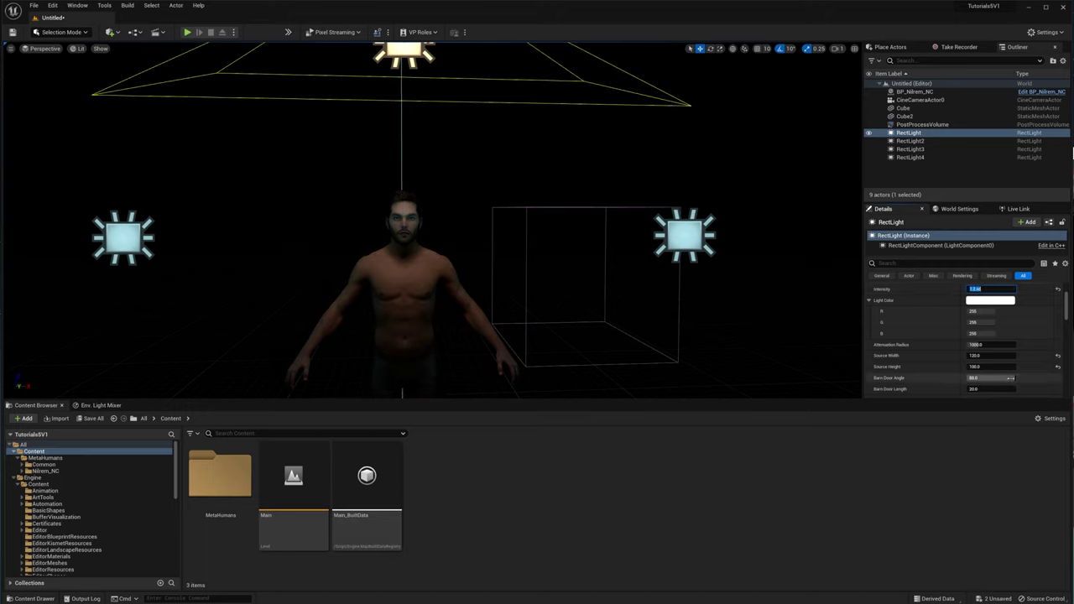
Set the overhead RectLight's source width to about 88 and source height to about 127, and return to the CineCameraActor0 view.
scroll(1010, 350, up, 2)
scroll(1010, 350, down, 3)
mouse_move(995, 343)
mouse_down()
mouse_move(962, 342)
mouse_move(1005, 354)
mouse_up()
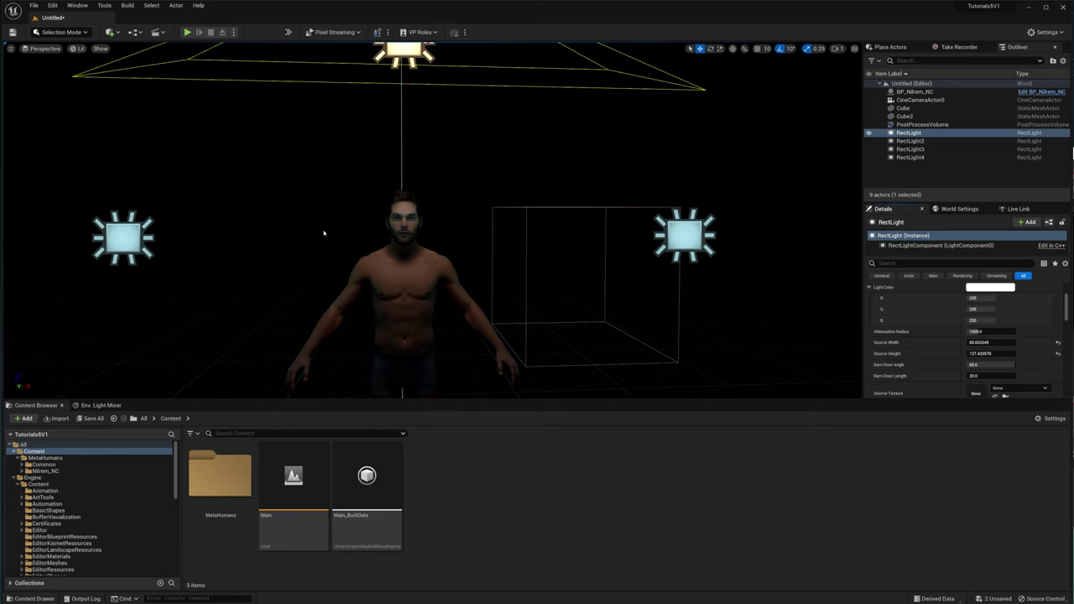
click(42, 48)
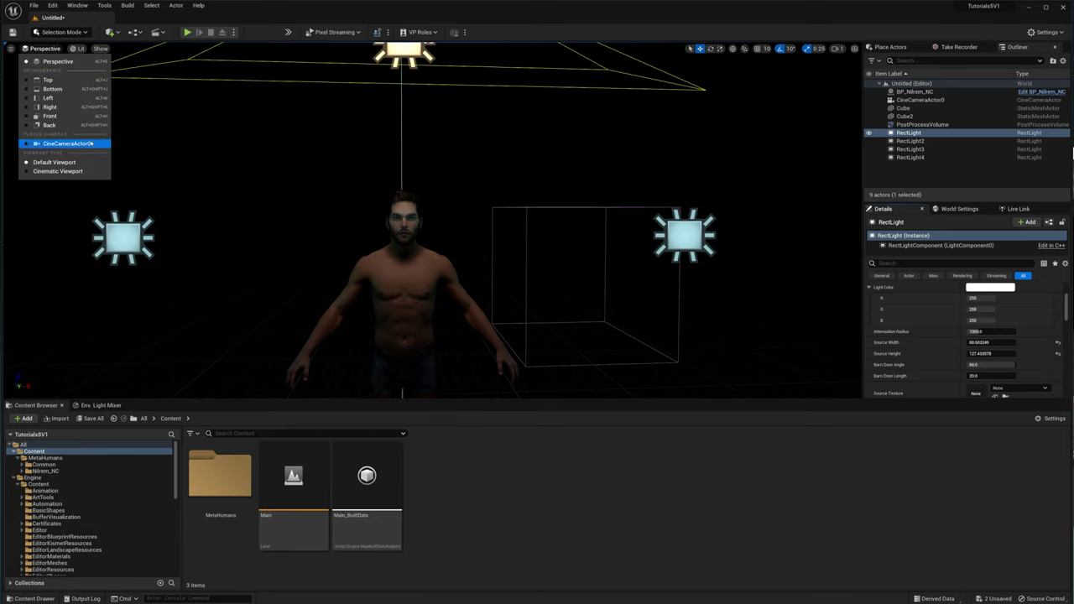
click(67, 141)
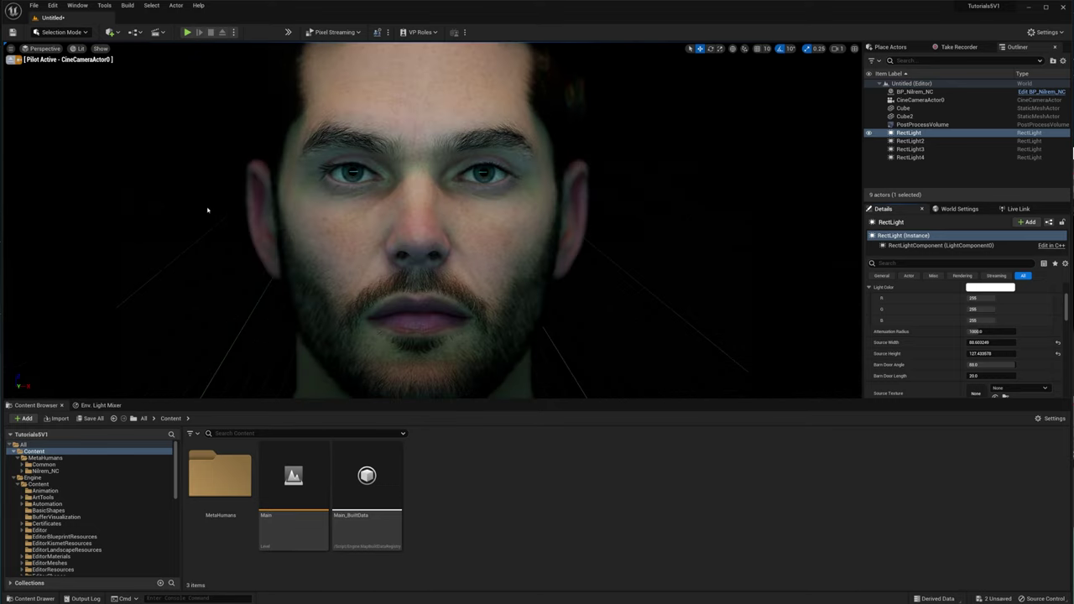
Examine the material slots of the MetaHuman's Face component and clear the selection.
click(475, 255)
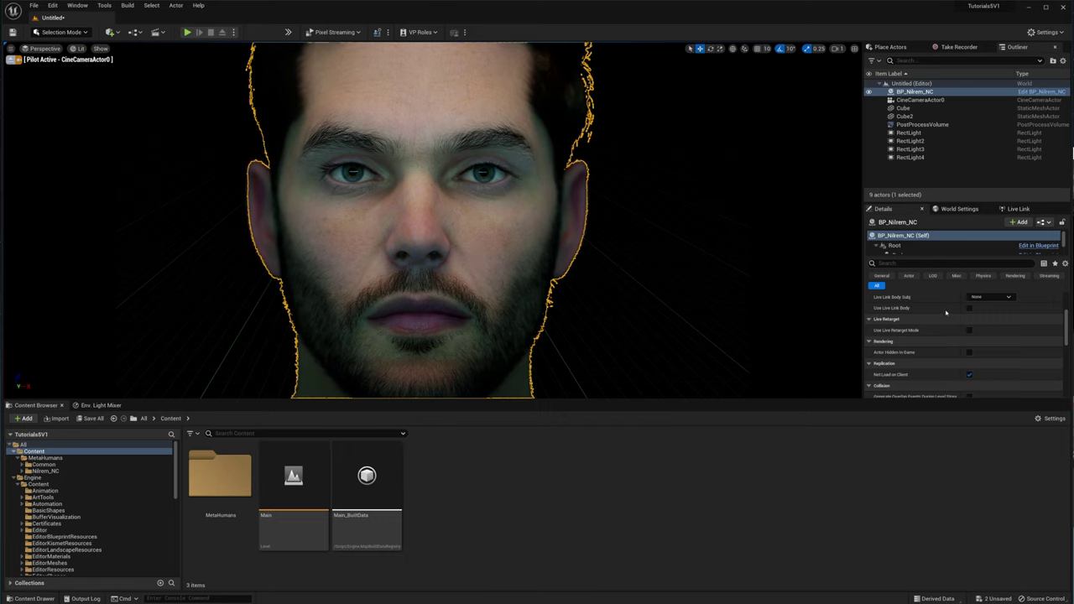
scroll(940, 327, up, 3)
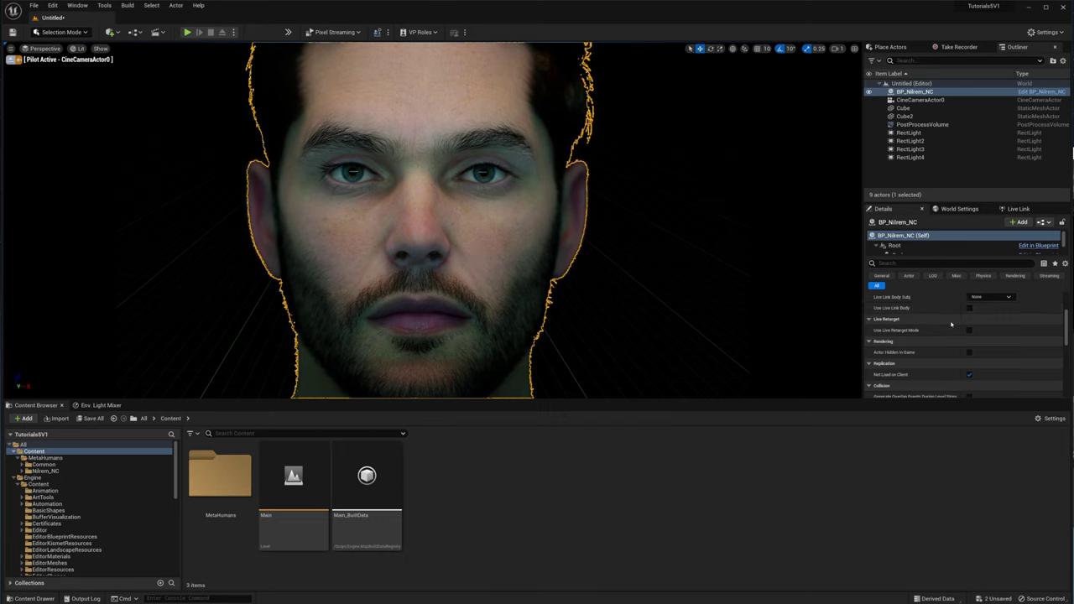
drag(938, 257, 937, 291)
click(914, 267)
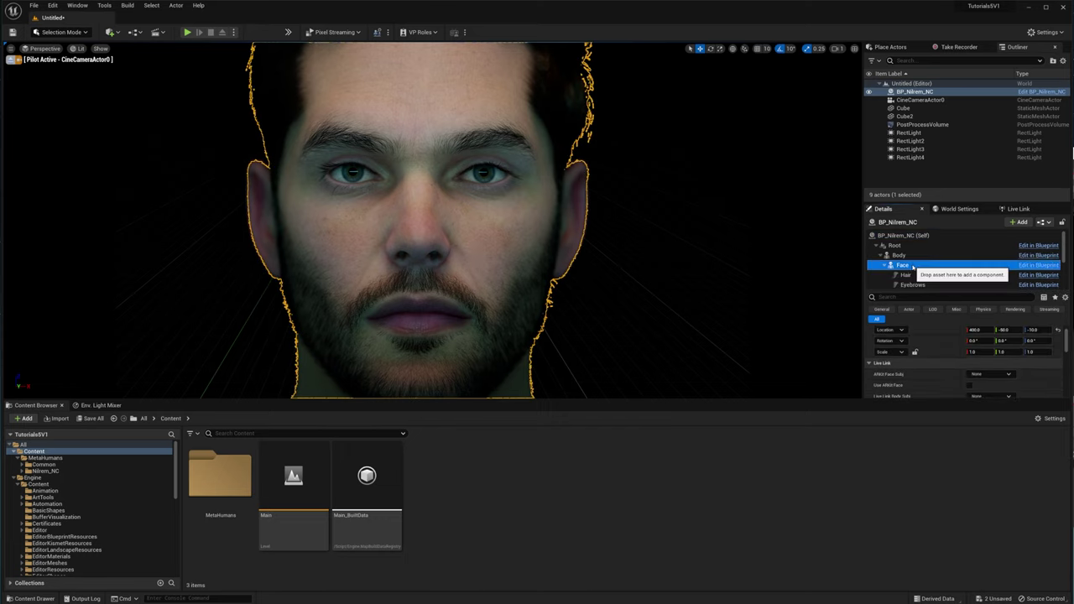
scroll(950, 344, down, 5)
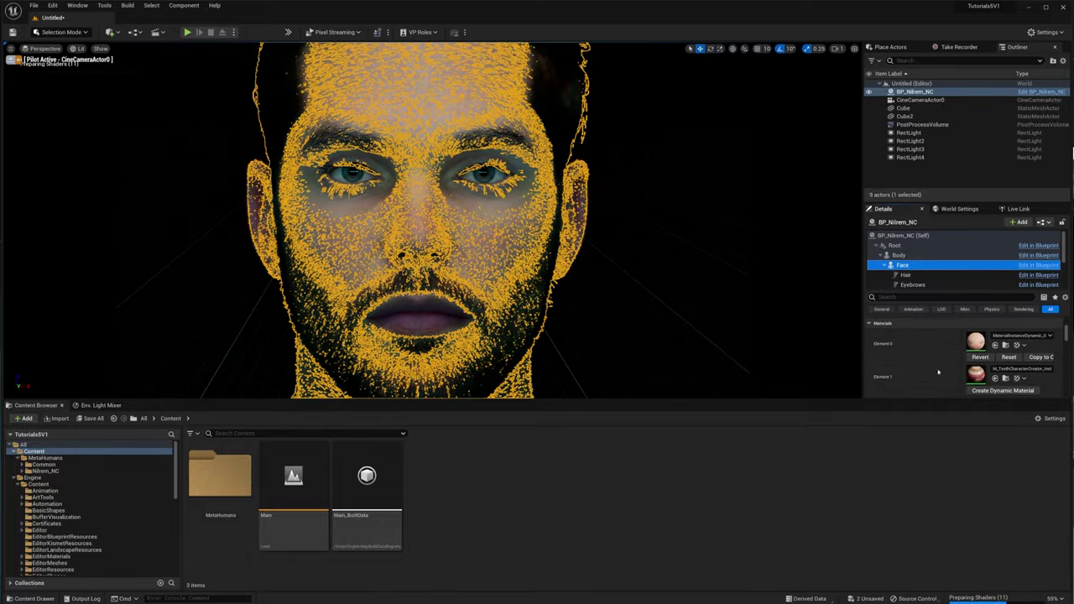
click(670, 363)
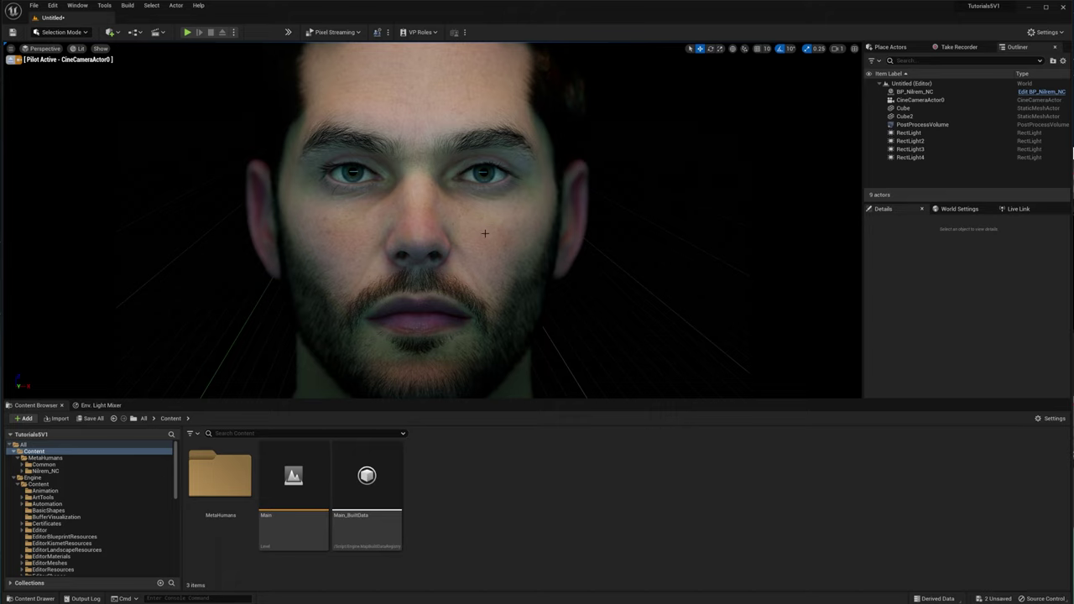
Open the FaceColor_MAIN texture from MI_HeadSynthesized_Baked, the parent of the dynamic material in the MetaHuman Face component's Element 0.
click(928, 92)
click(938, 264)
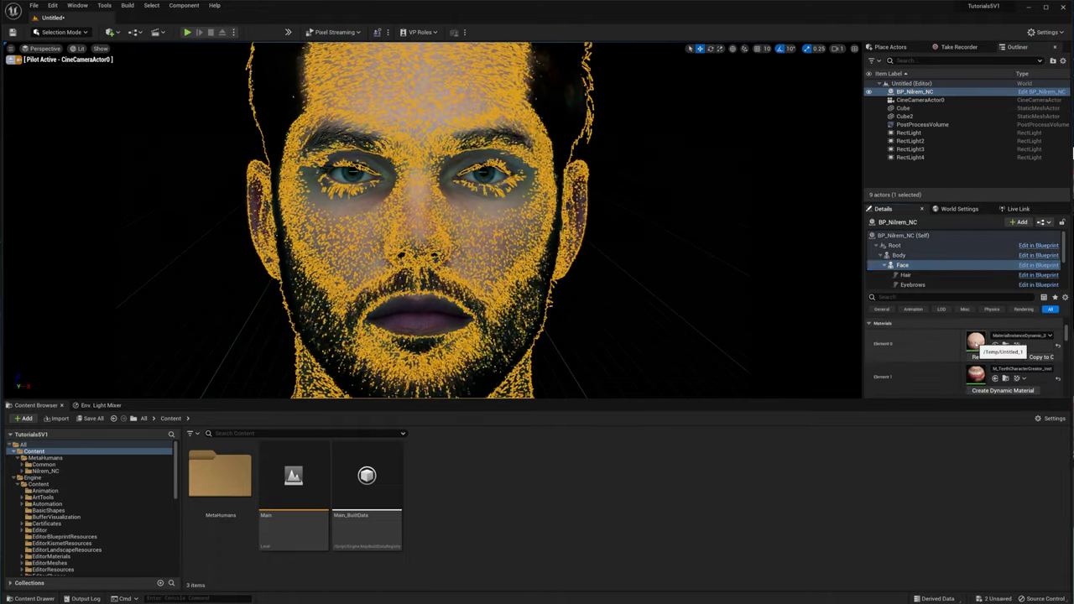
double_click(974, 351)
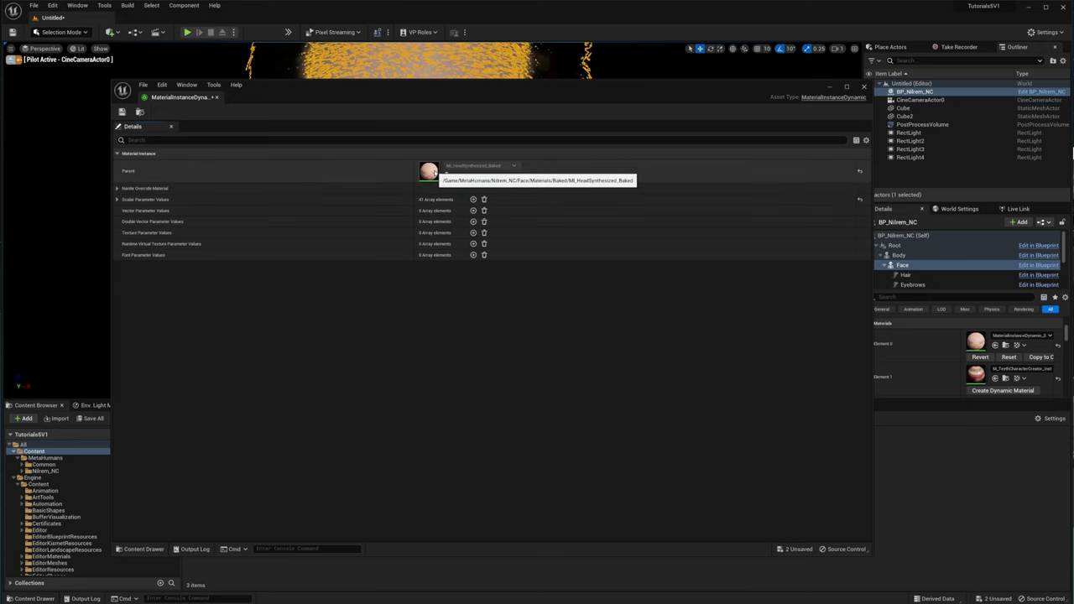
double_click(443, 170)
scroll(535, 353, down, 1)
scroll(534, 353, down, 10)
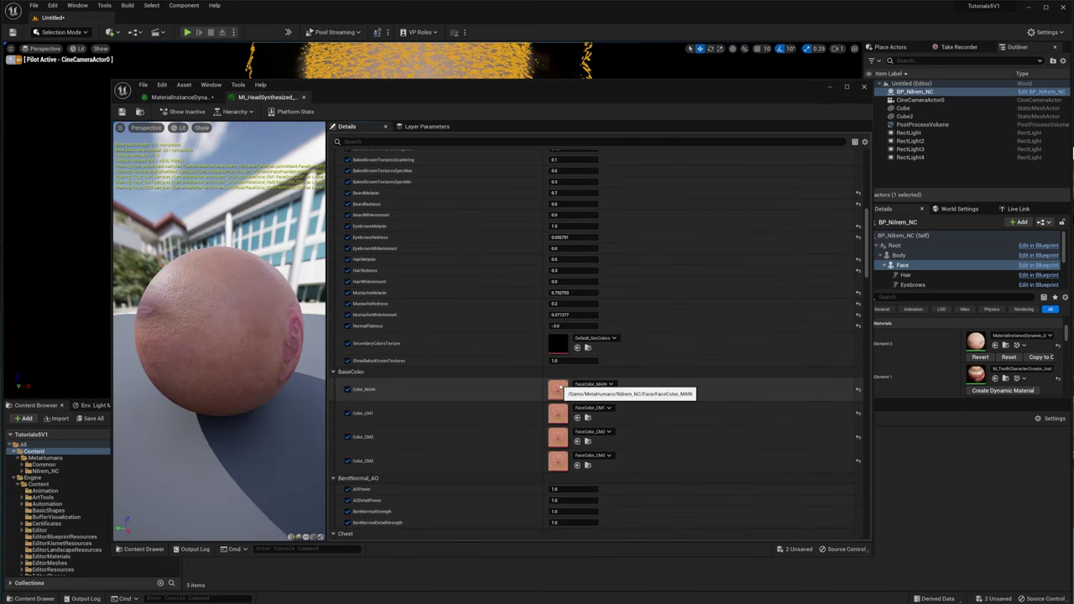
double_click(559, 389)
Clear the selection and shrink the FaceColor_MAIN editor, widening its settings area and placing it beside the face in the viewport.
drag(519, 109, 773, 108)
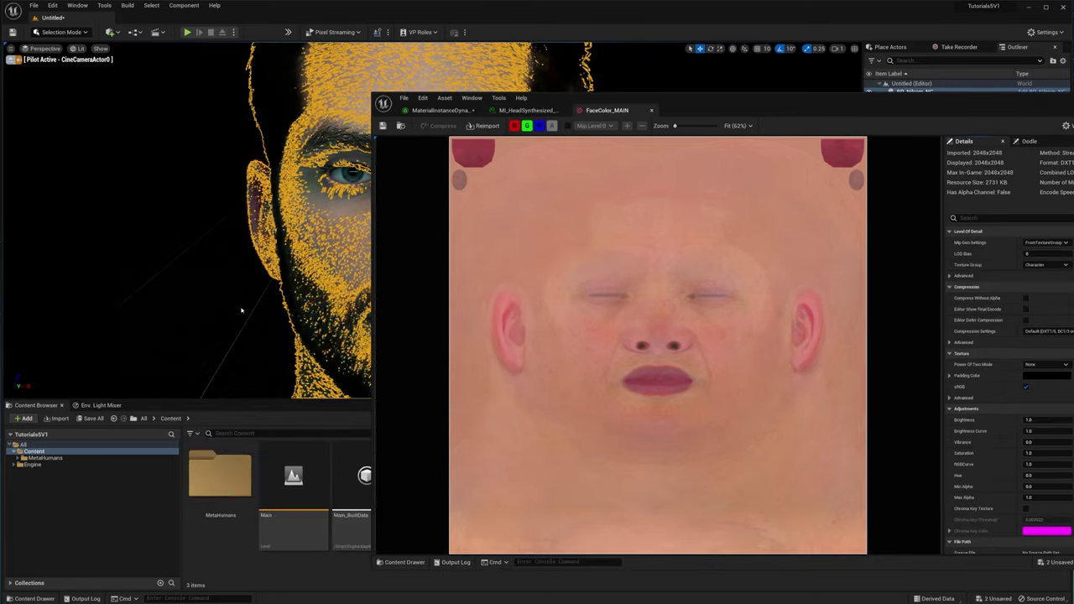
drag(693, 102, 693, 80)
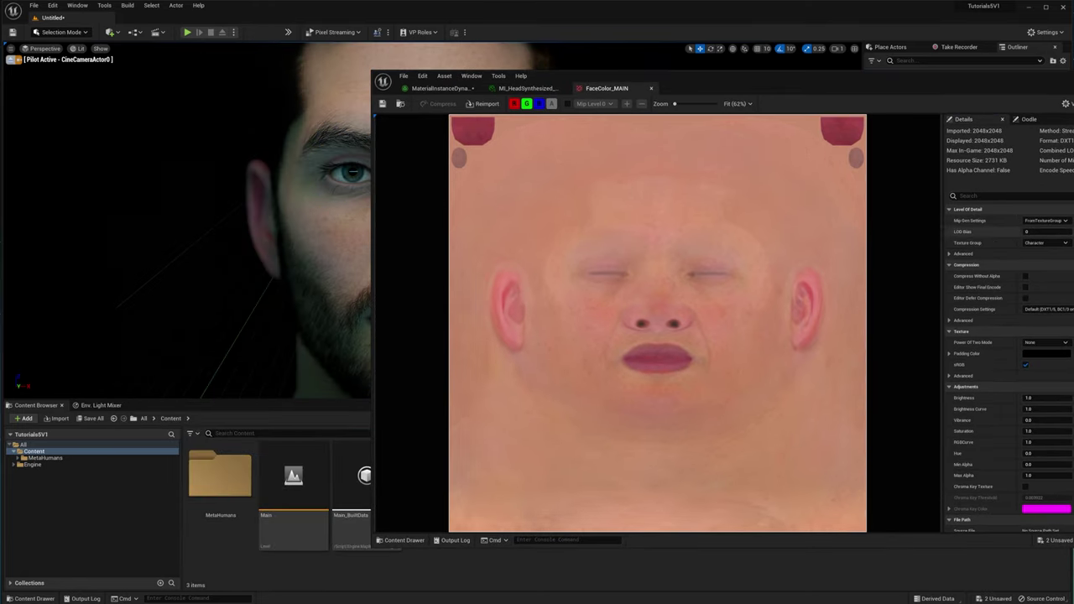
drag(1072, 241, 703, 241)
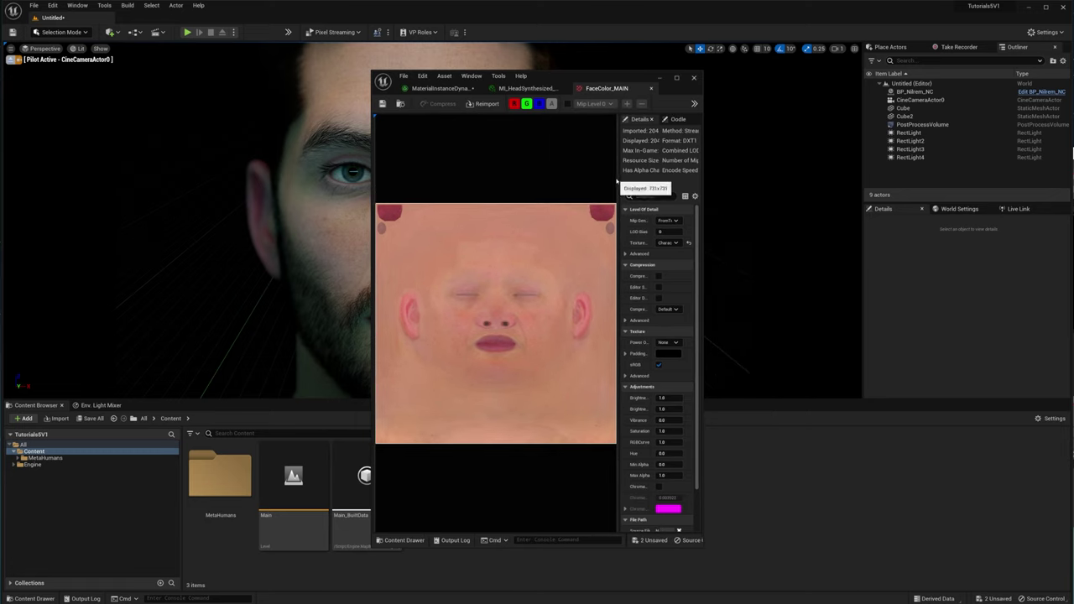
drag(618, 178, 517, 178)
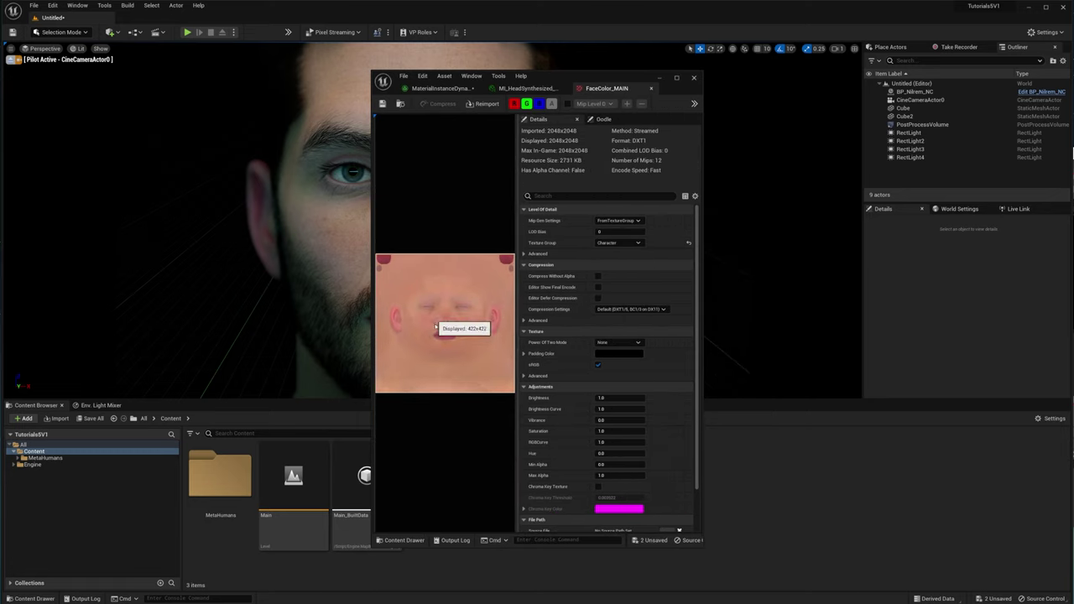
drag(629, 79, 815, 74)
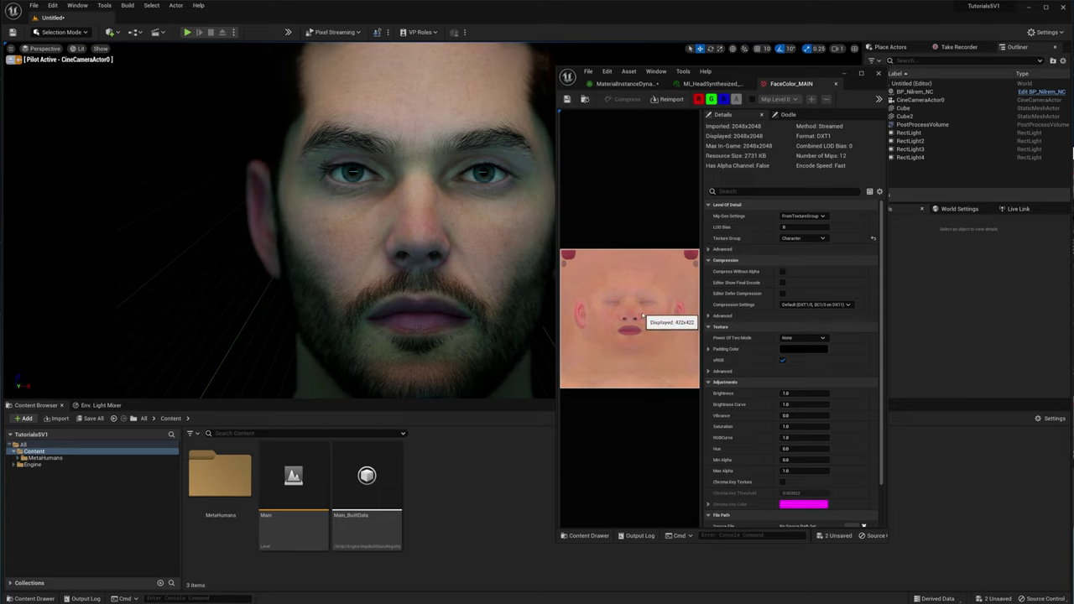
Set FaceColor_MAIN's Mip Gen Settings to NoMipmaps and its vibrance to 0.6.
click(823, 217)
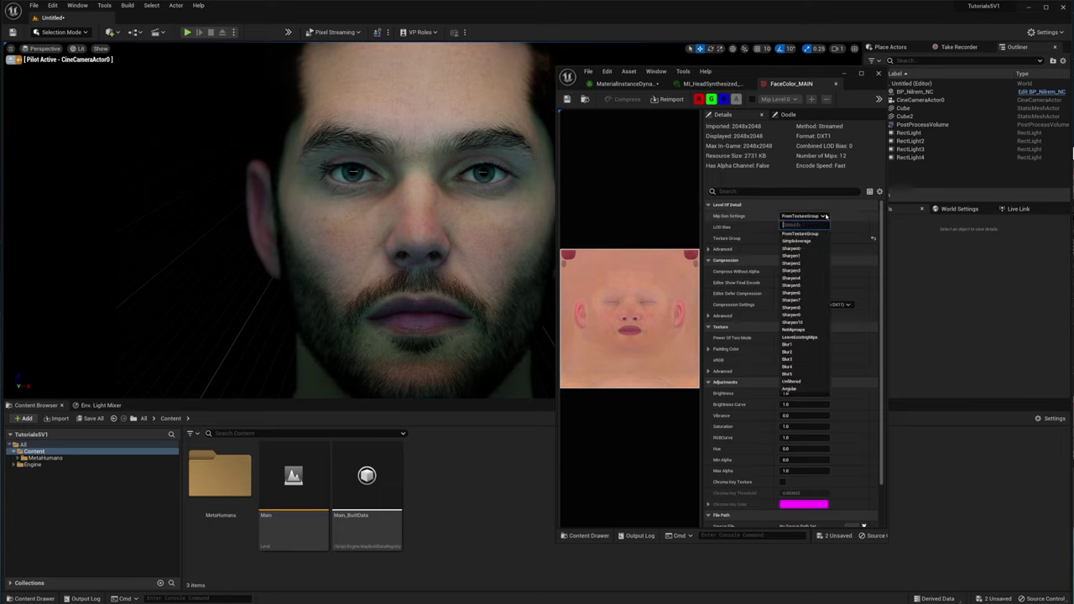
click(802, 330)
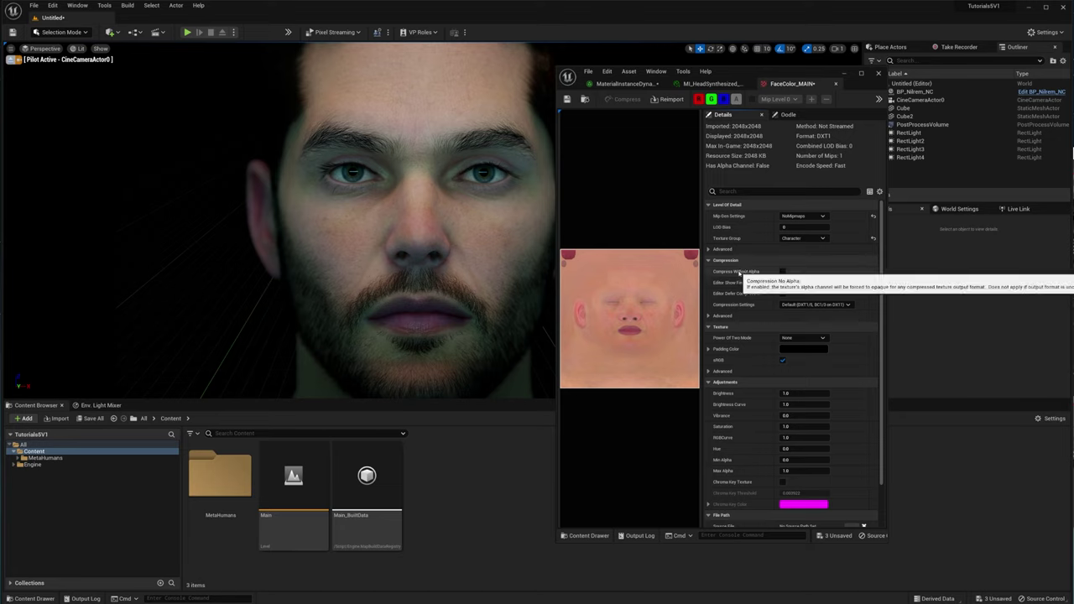
scroll(739, 382, down, 1)
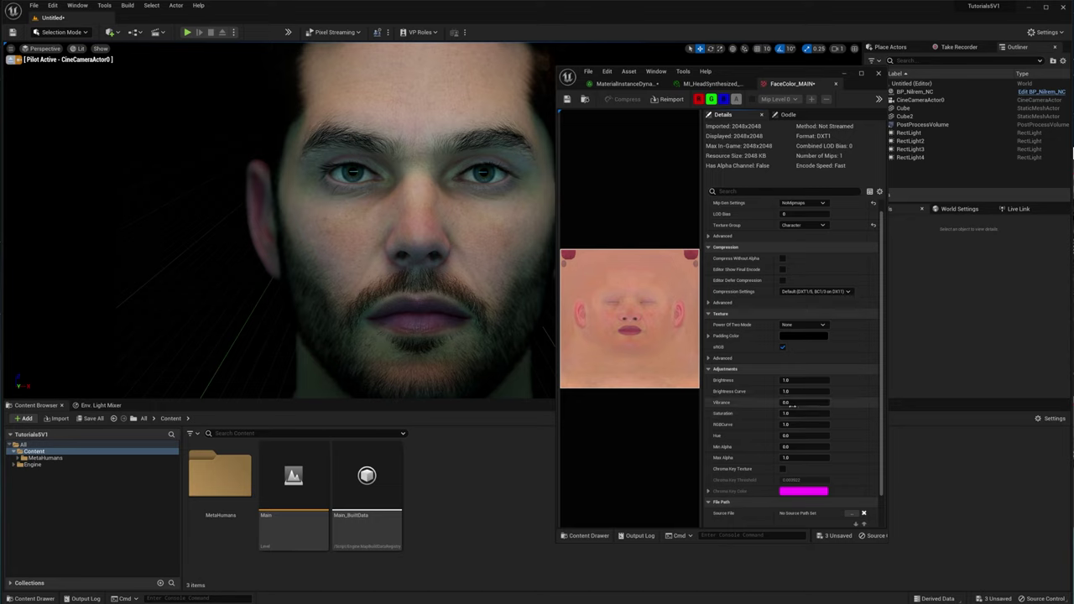
click(787, 402)
click(789, 407)
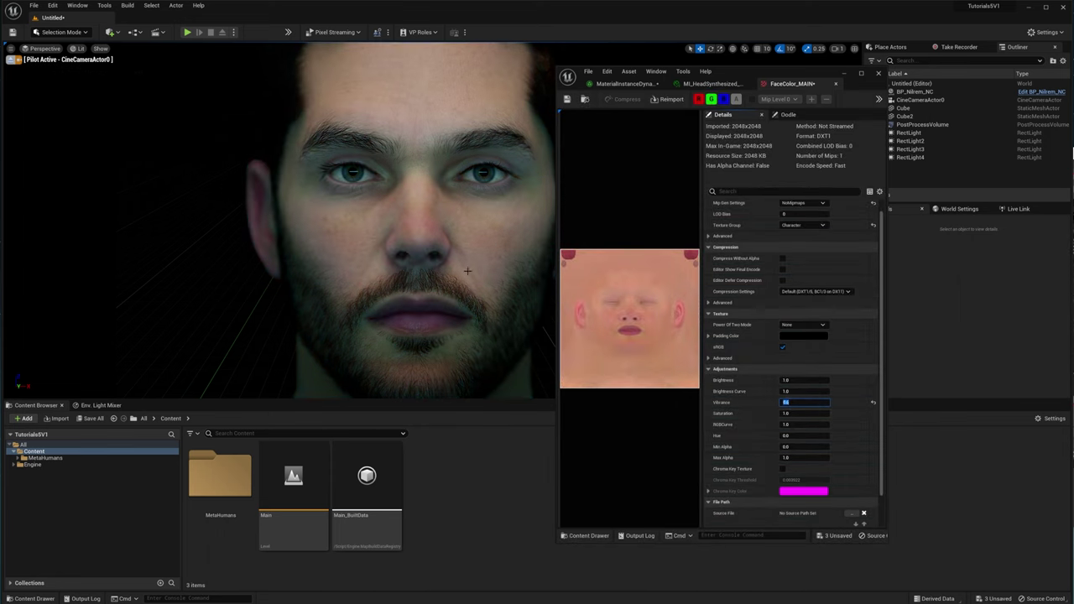
Try FaceColor_MAIN's saturation at 0.9 and settle on 0.95.
click(790, 415)
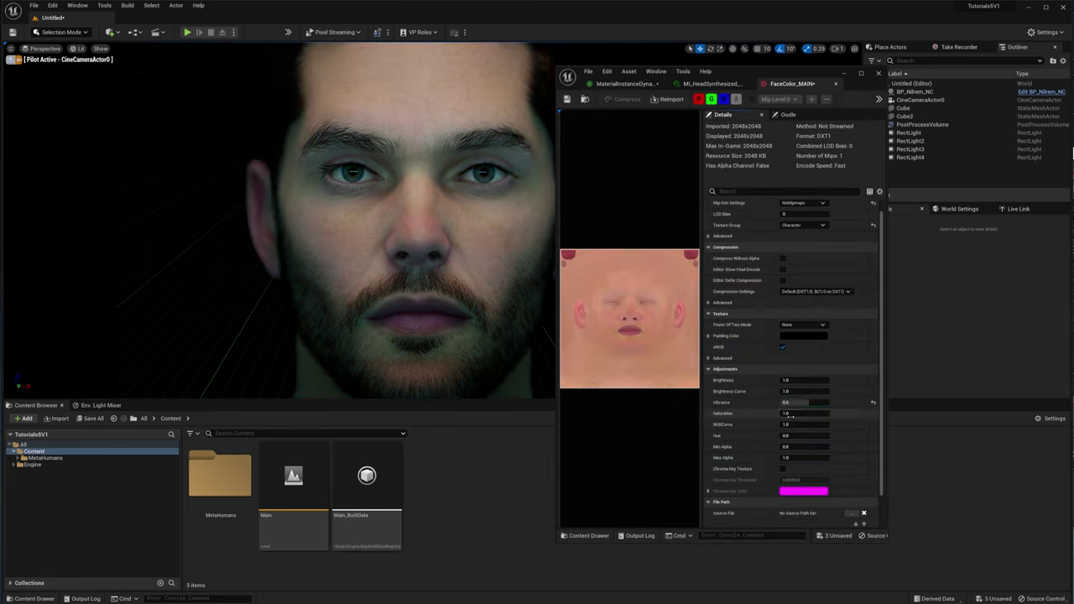
click(790, 414)
text(0.9)
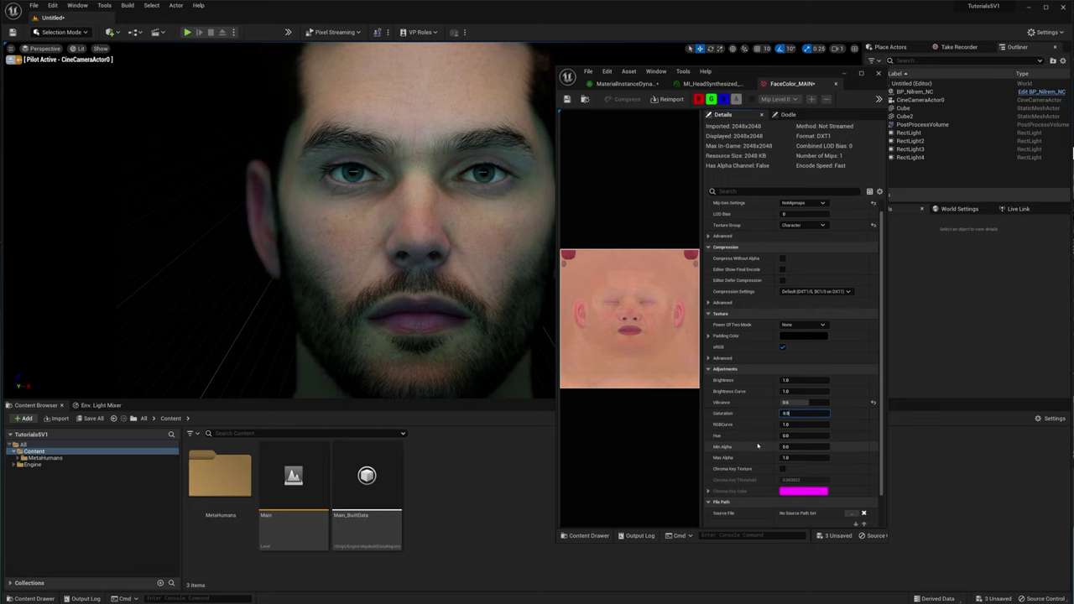
key(Return)
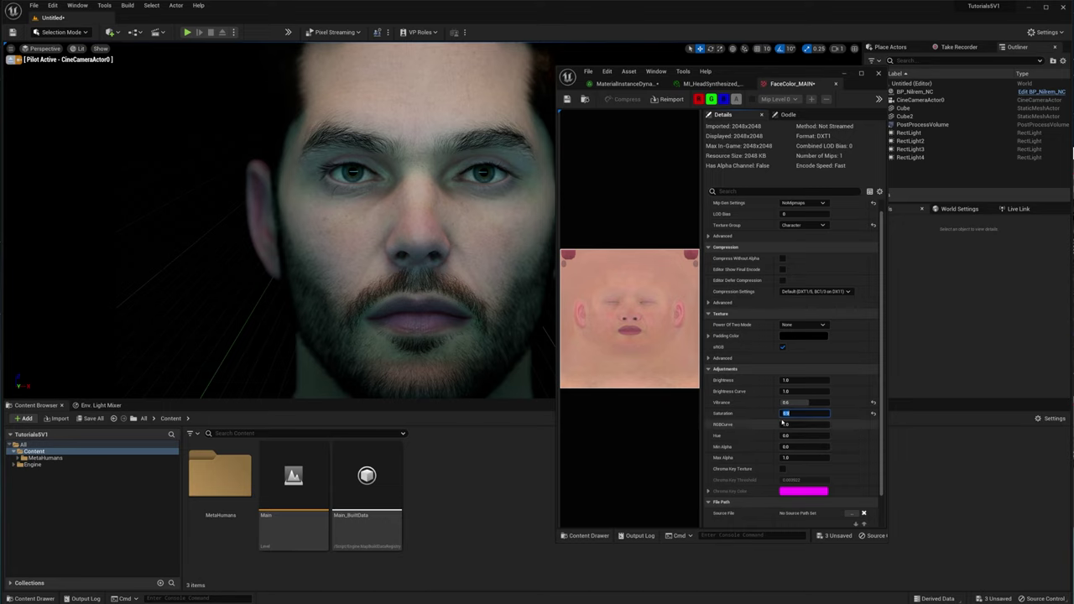
text(0.9)
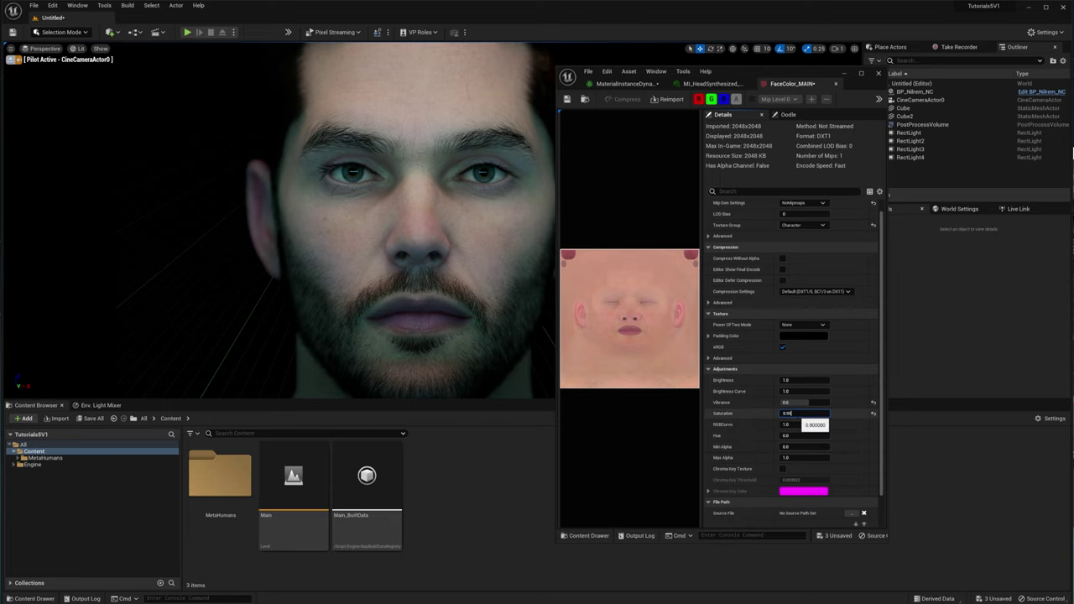
text(5)
key(Return)
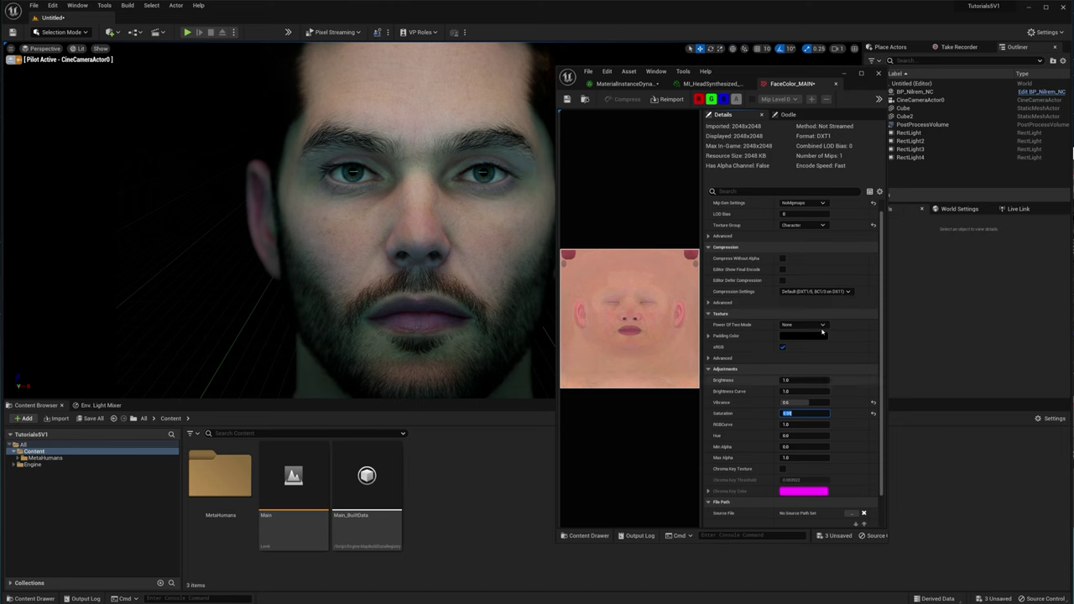
Open the FaceColor_CM1 texture and set its mip generation to NoMipmaps, its saturation to 0.95 and its vibrance to 1.0.
click(712, 83)
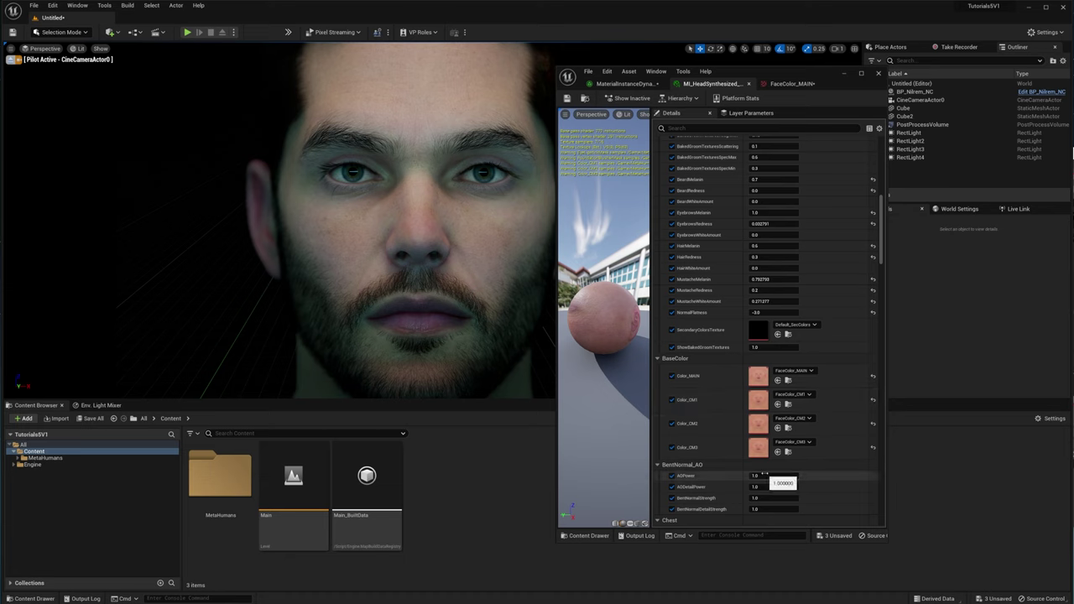
double_click(759, 408)
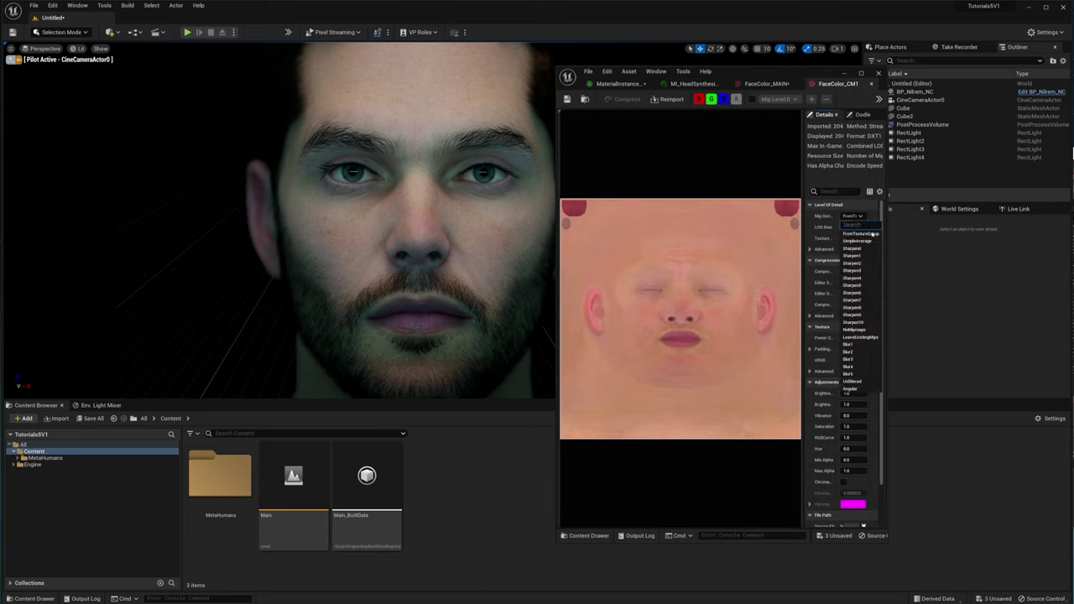
click(856, 415)
text(0.6)
click(853, 427)
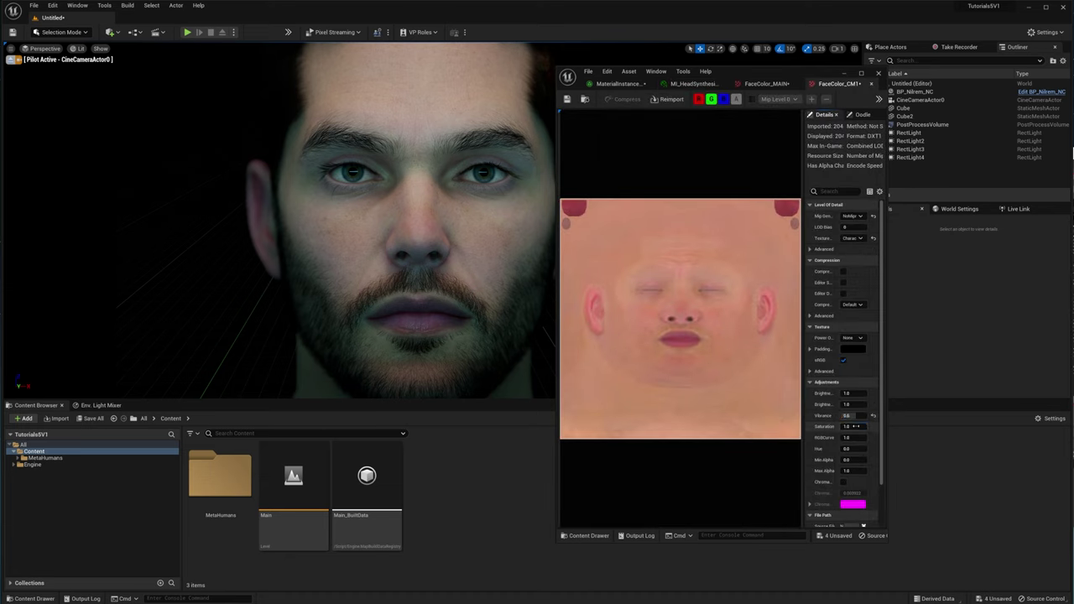
text(0..95)
click(853, 416)
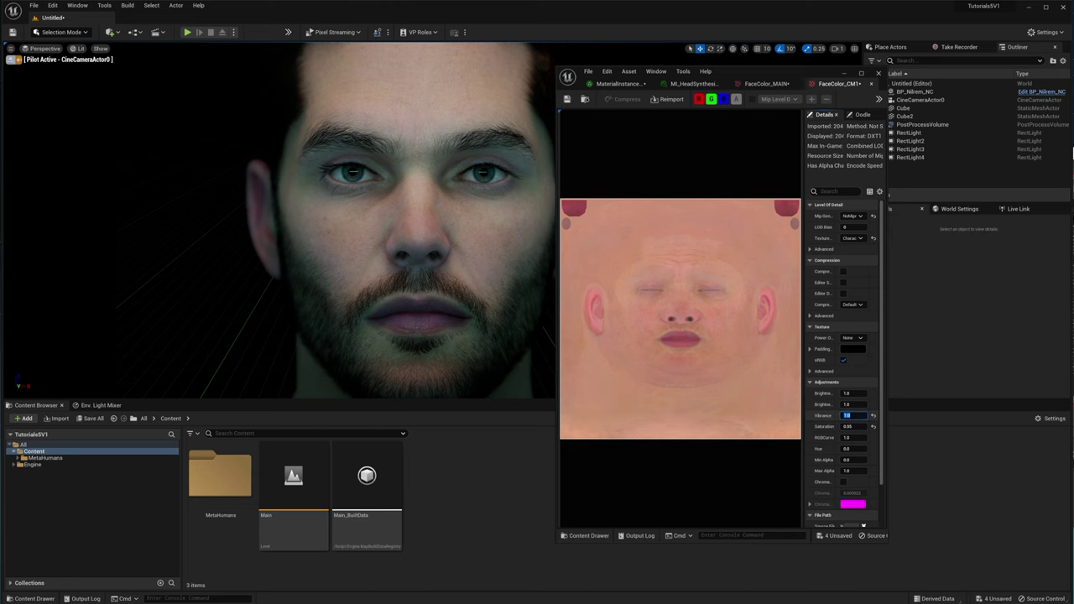
Check FaceColor_MAIN's adjustments, and try an RGB curve of -2.0 on FaceColor_CM1 before resetting it to default.
click(764, 83)
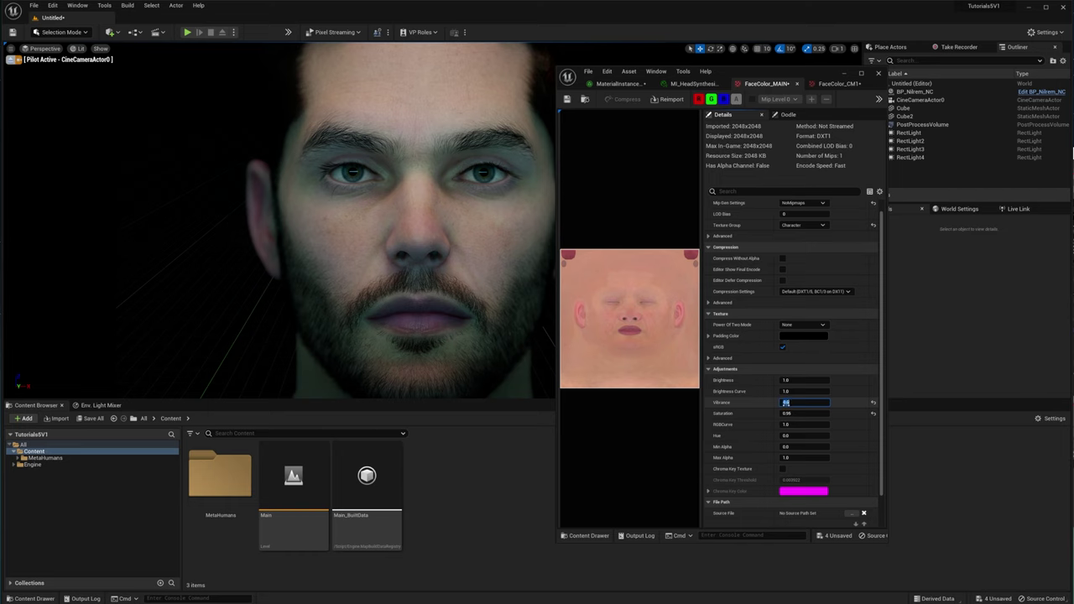
click(836, 84)
click(853, 437)
text(-2.0)
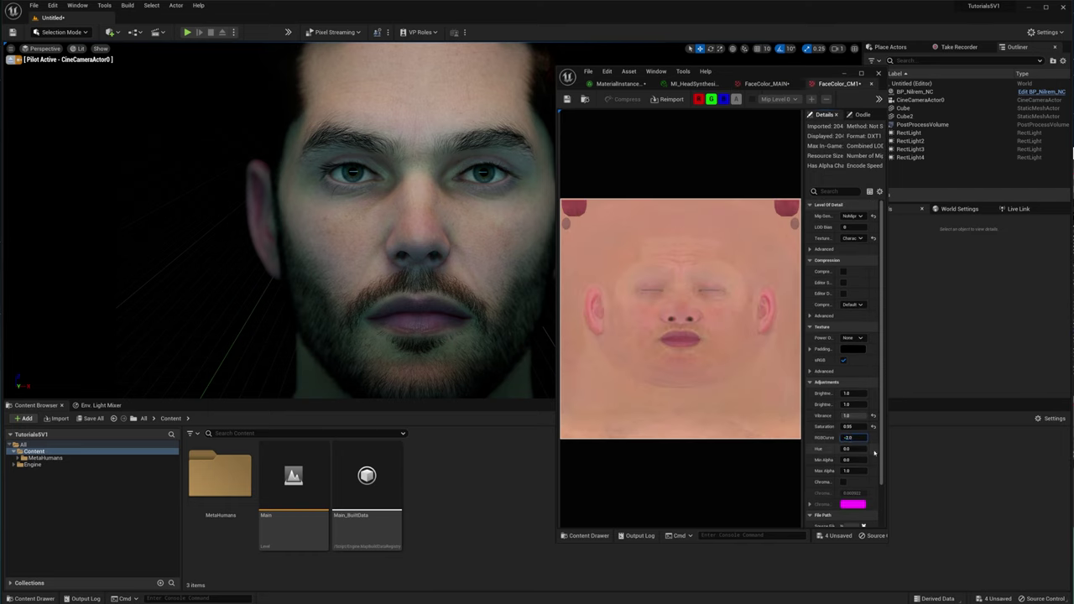
key(Return)
click(874, 437)
Lower FaceColor_CM1's vibrance and return to the MI_HeadSynthesized_Baked material instance.
click(850, 415)
text(0.)
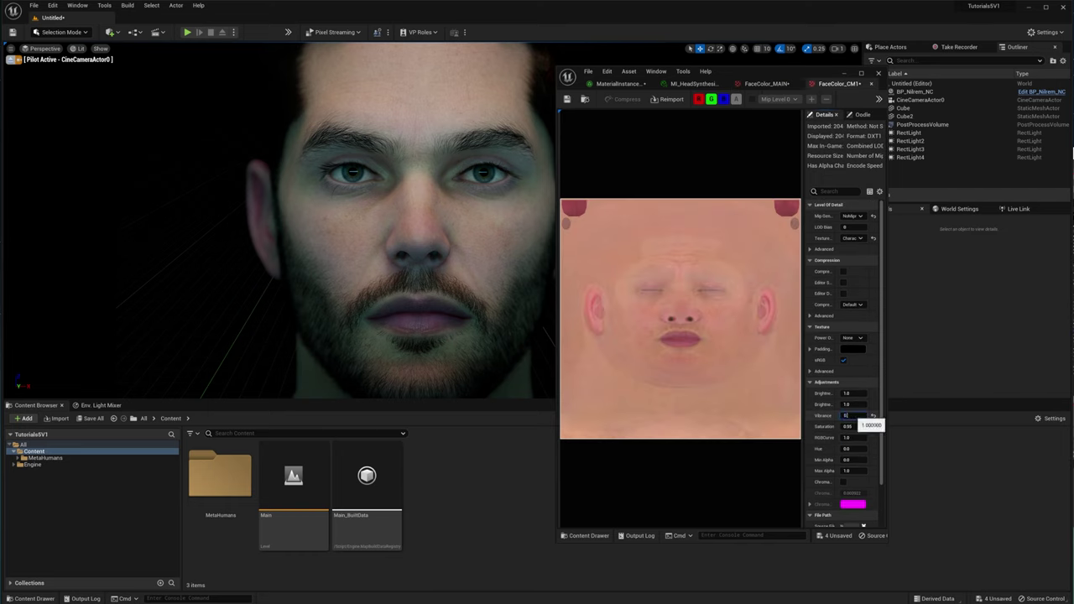
click(690, 84)
Open the FaceColor_CM2 texture and set its Mip Gen Settings to NoMipmaps and its saturation to 0.95.
double_click(763, 430)
click(854, 216)
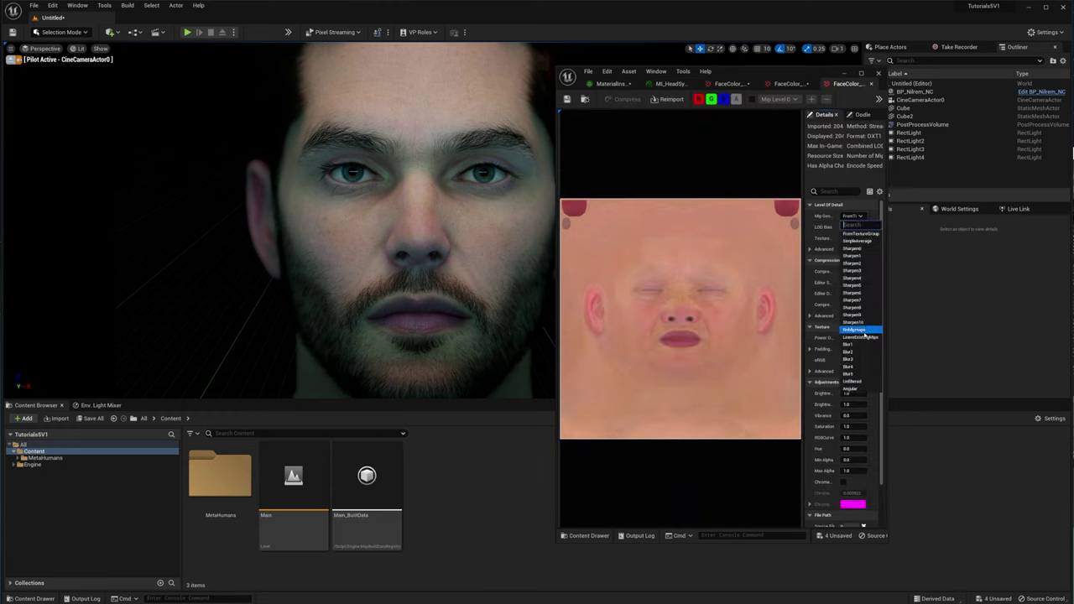
click(864, 333)
click(853, 427)
text(0.95)
click(847, 416)
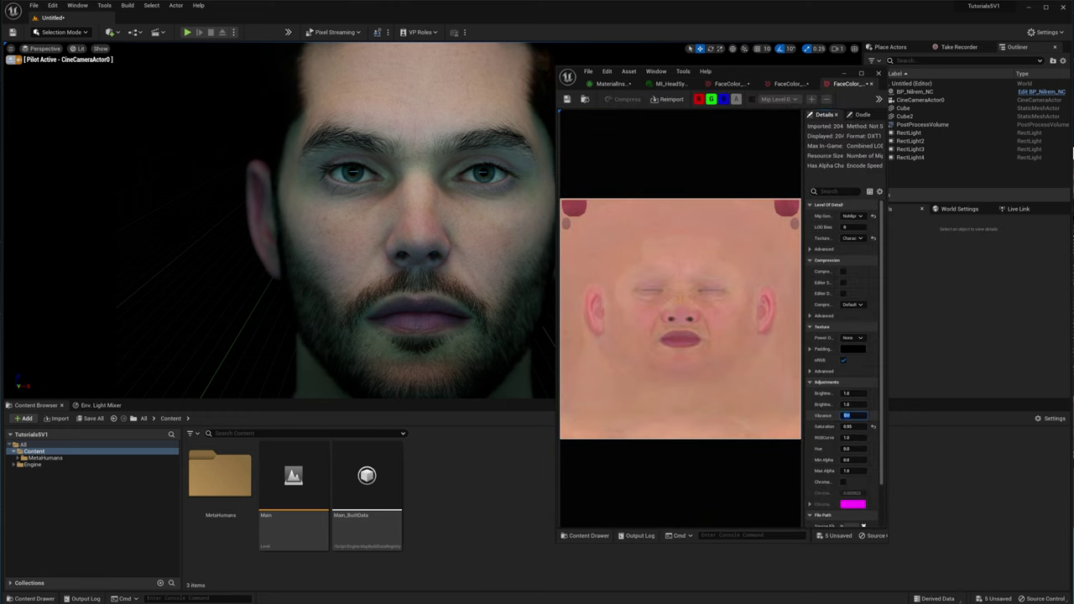
Open the FaceColor_CM3 texture from the head material instance and set its saturation to 0.95.
click(671, 83)
double_click(764, 439)
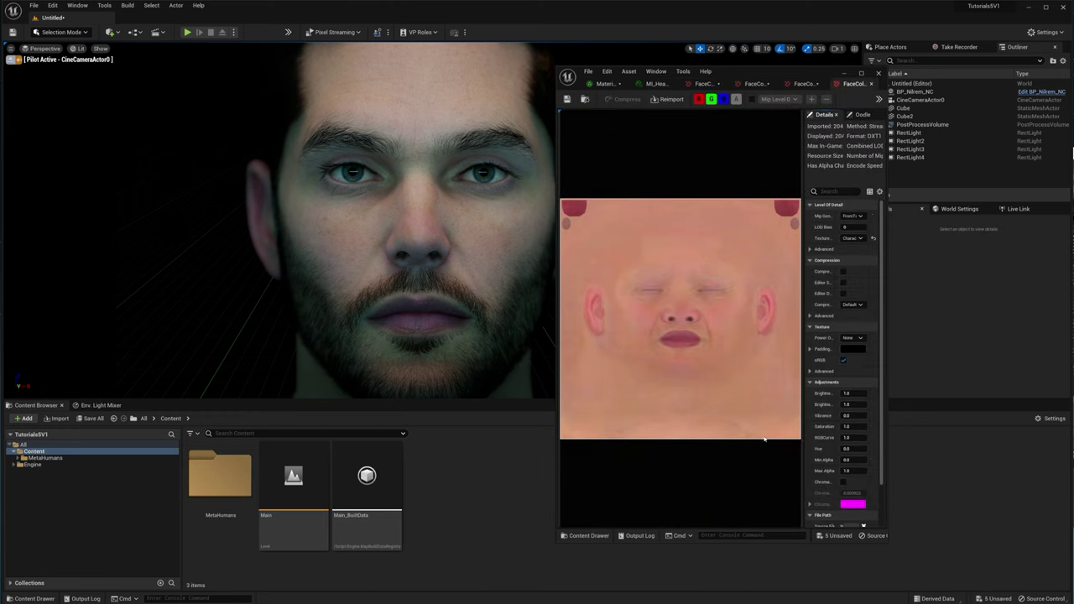
click(849, 427)
text(0.95)
key(Return)
click(849, 416)
Close the four face color textures, leaving the head material instance open.
click(870, 83)
click(870, 83)
click(870, 83)
click(833, 83)
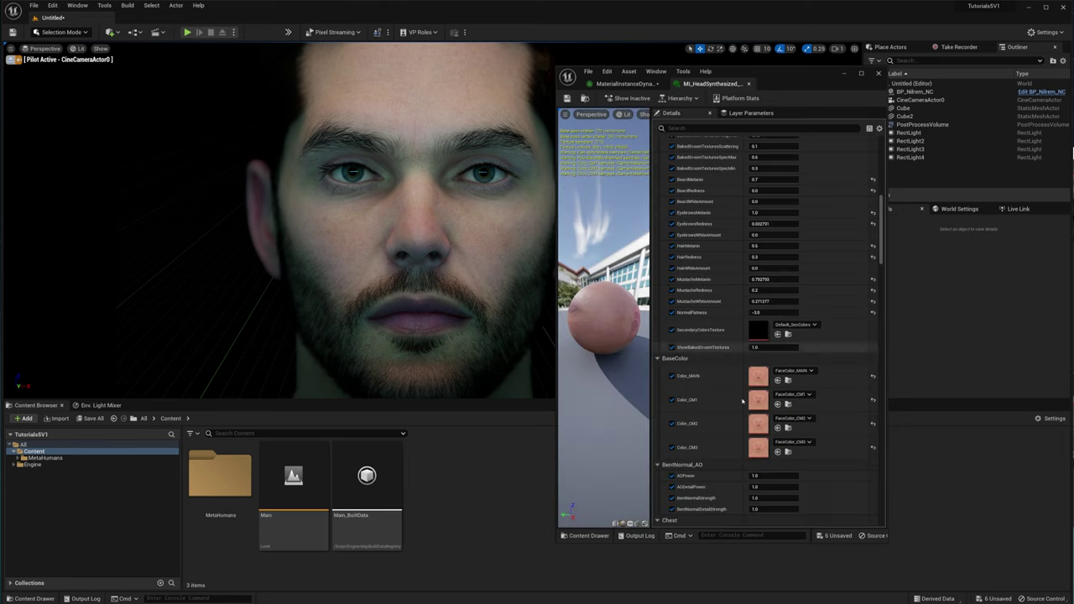
Set the Mip Gen Settings of the FaceNormal_MAIN and FaceNormal_WM1 textures to NoMipmaps.
scroll(742, 401, down, 15)
double_click(755, 272)
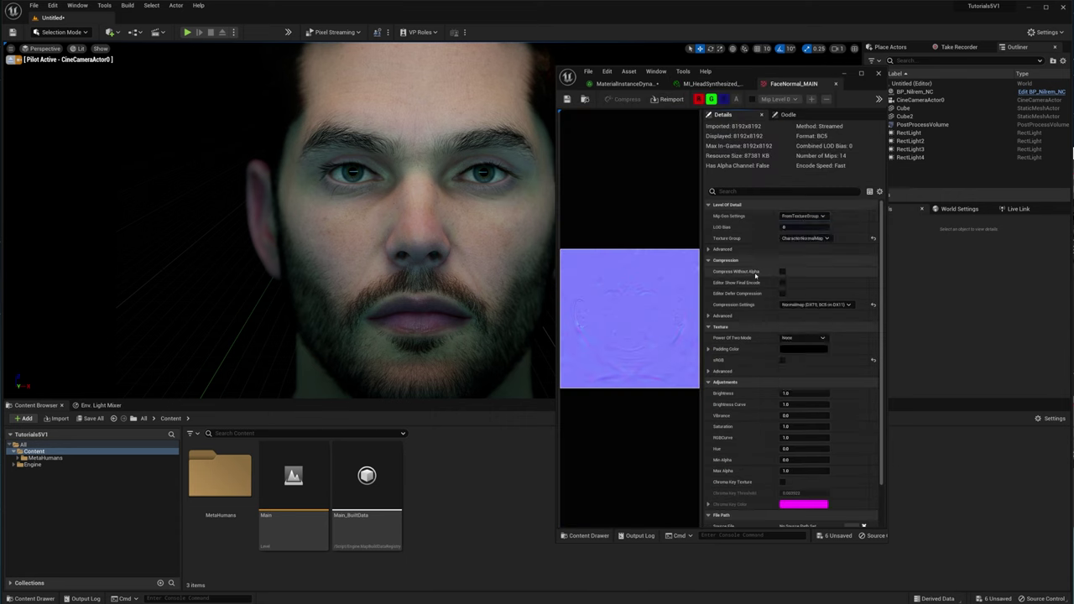
click(804, 216)
click(804, 331)
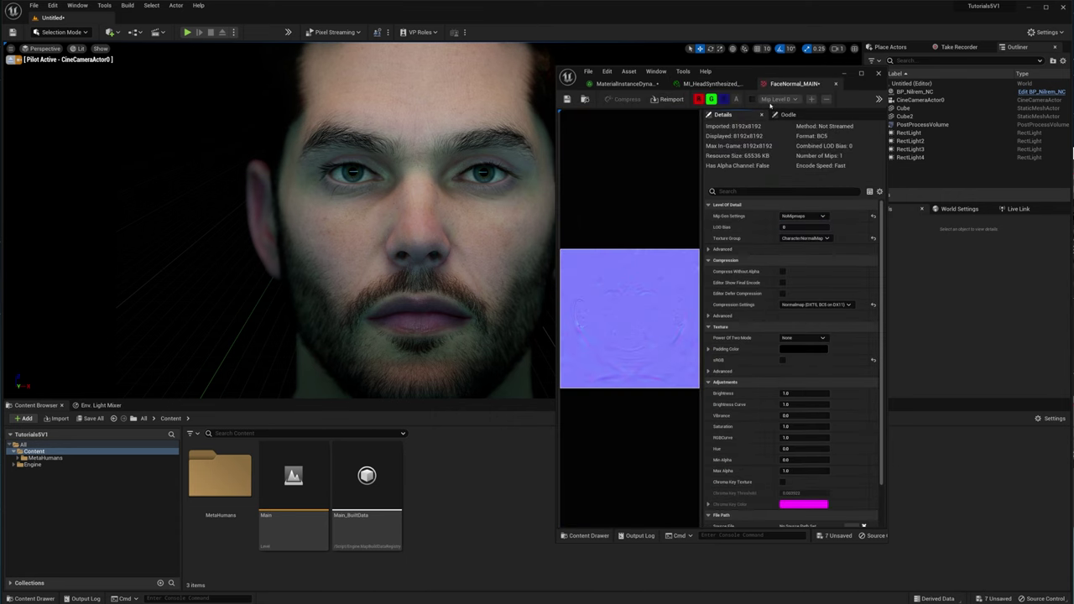
click(713, 83)
double_click(758, 307)
click(804, 215)
click(802, 330)
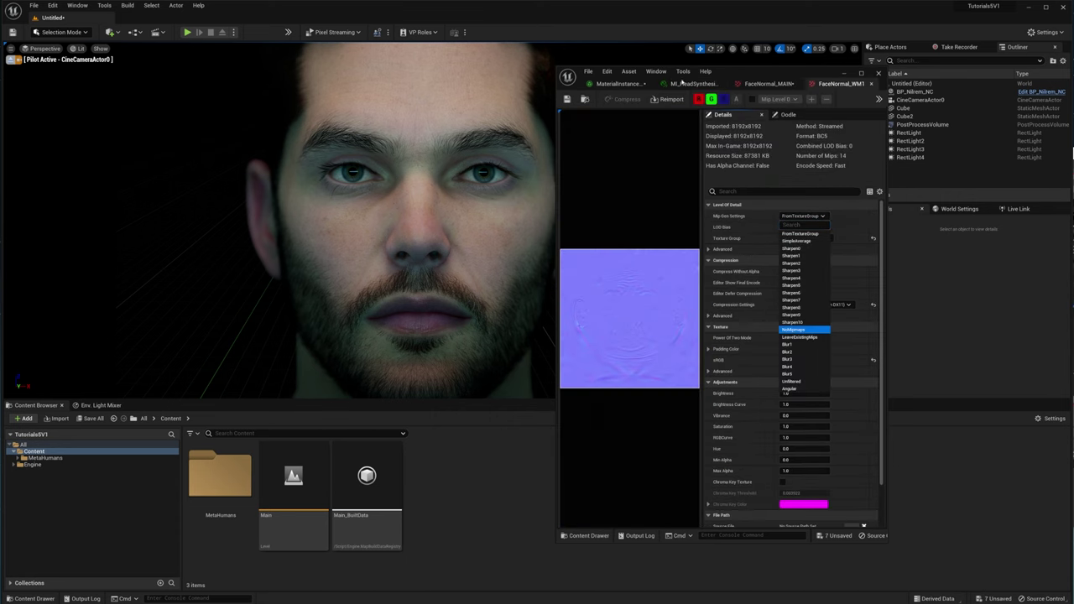
click(804, 330)
Set the mip generation of the third face normal texture and of T_SkinMicroNormal to NoMipmaps.
click(694, 84)
double_click(756, 344)
click(803, 216)
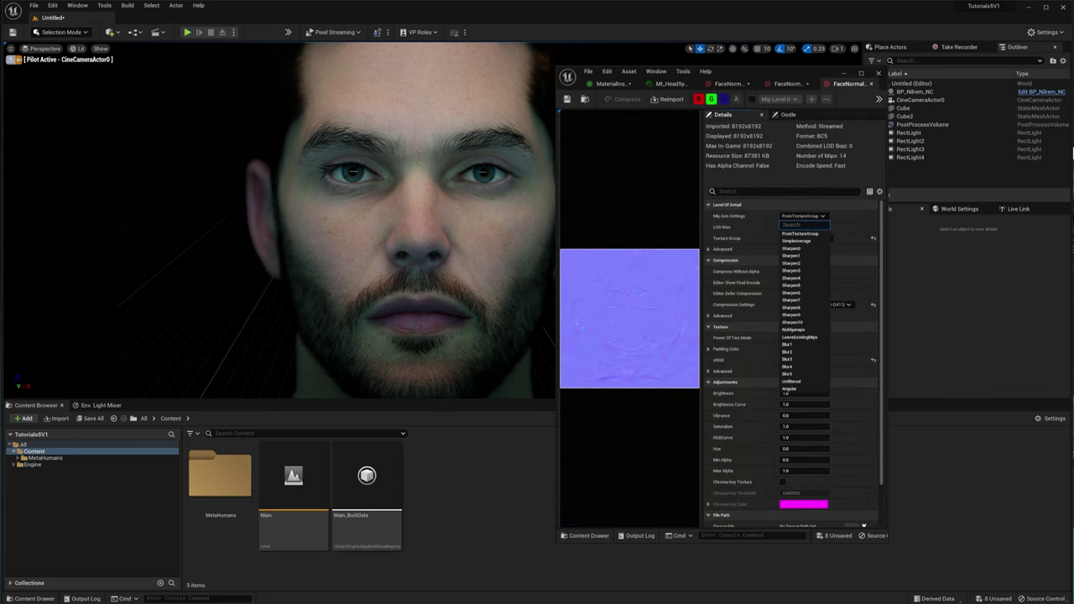
click(804, 331)
click(667, 84)
double_click(755, 376)
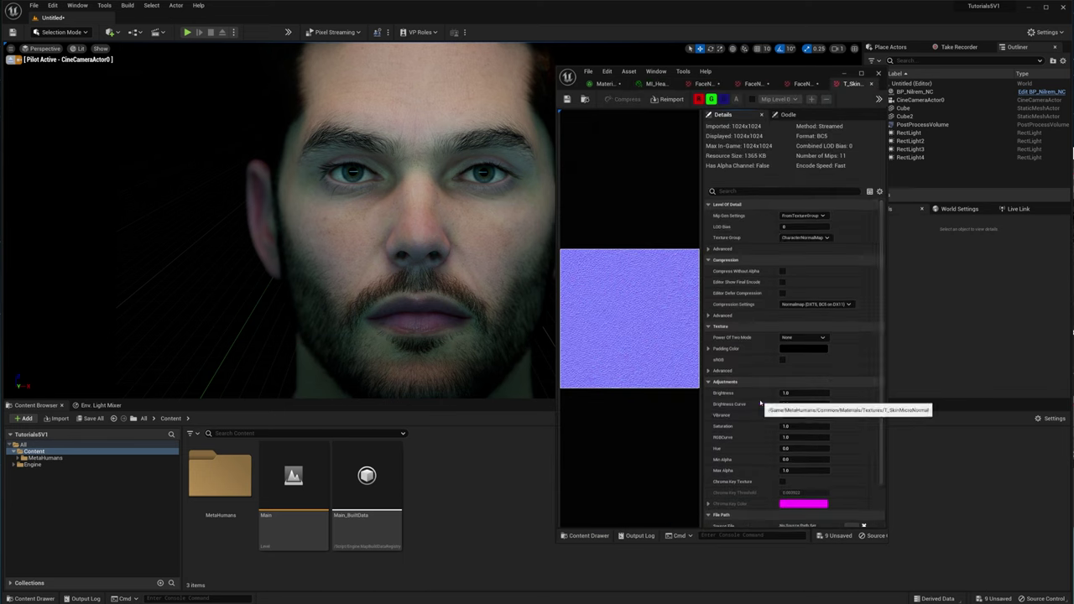
click(803, 215)
click(804, 330)
Close the material and texture editor window and save all modified content.
click(655, 84)
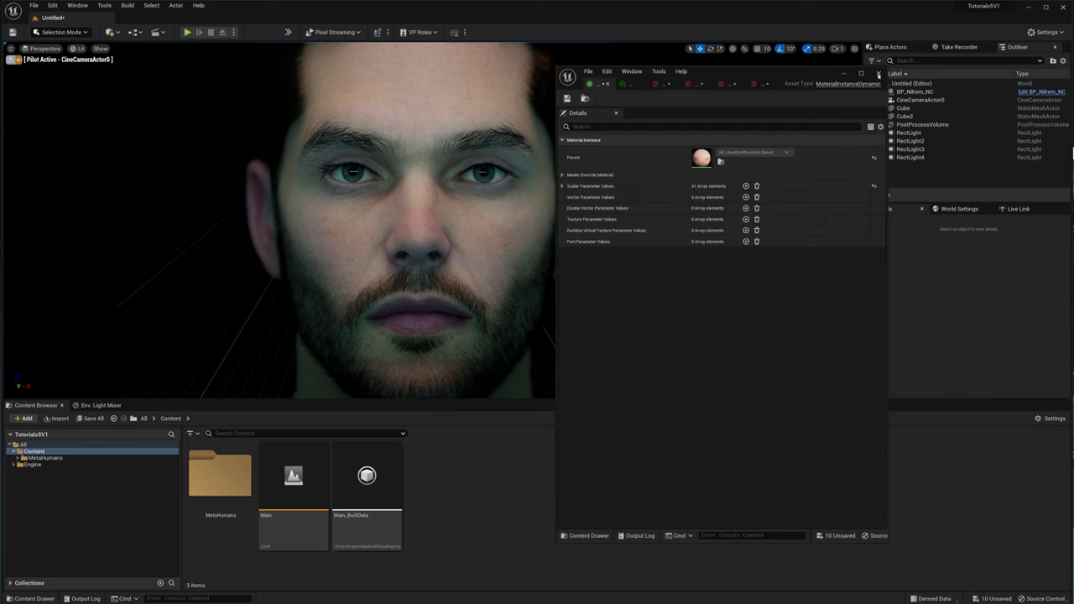
click(878, 75)
click(93, 418)
click(621, 367)
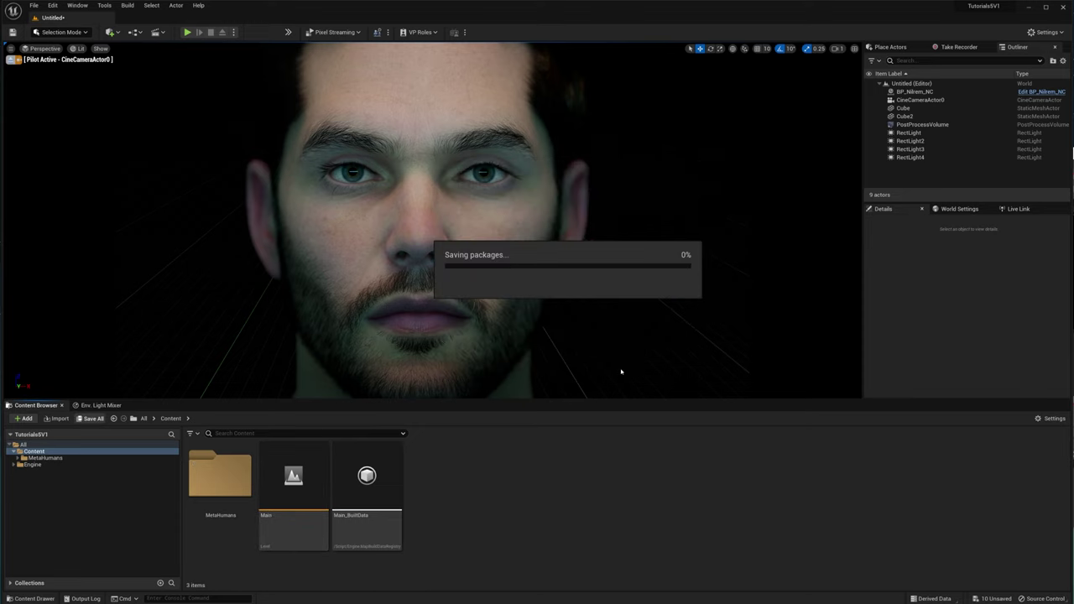
click(750, 396)
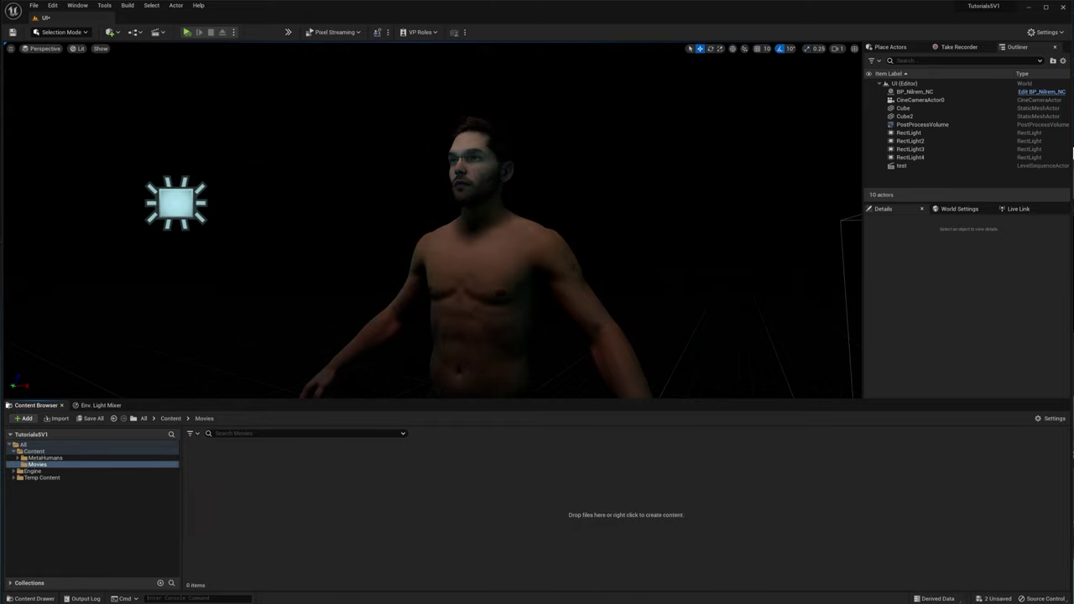
right_drag(528, 226, 427, 257)
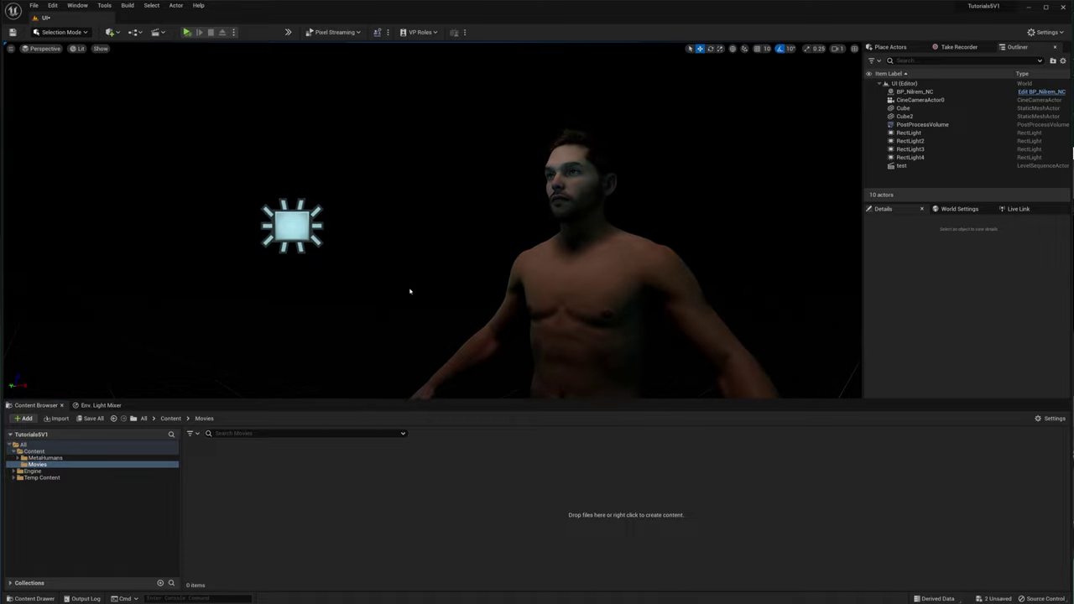
right_drag(386, 335, 495, 370)
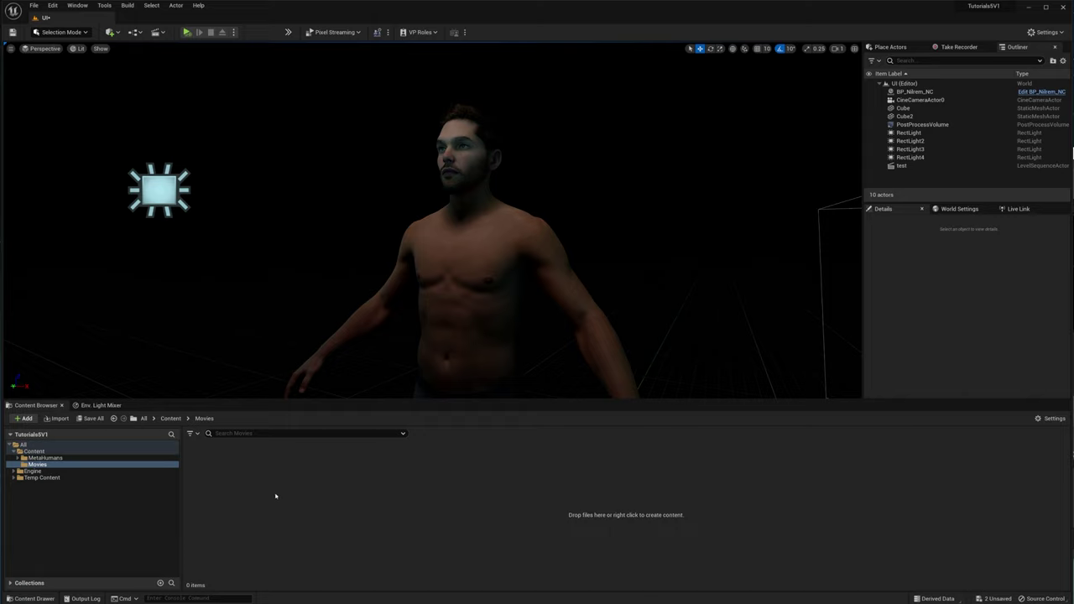
Switch to the browser and look through the 3D model categories and new models on the RenderCrate page.
key(alt+Tab)
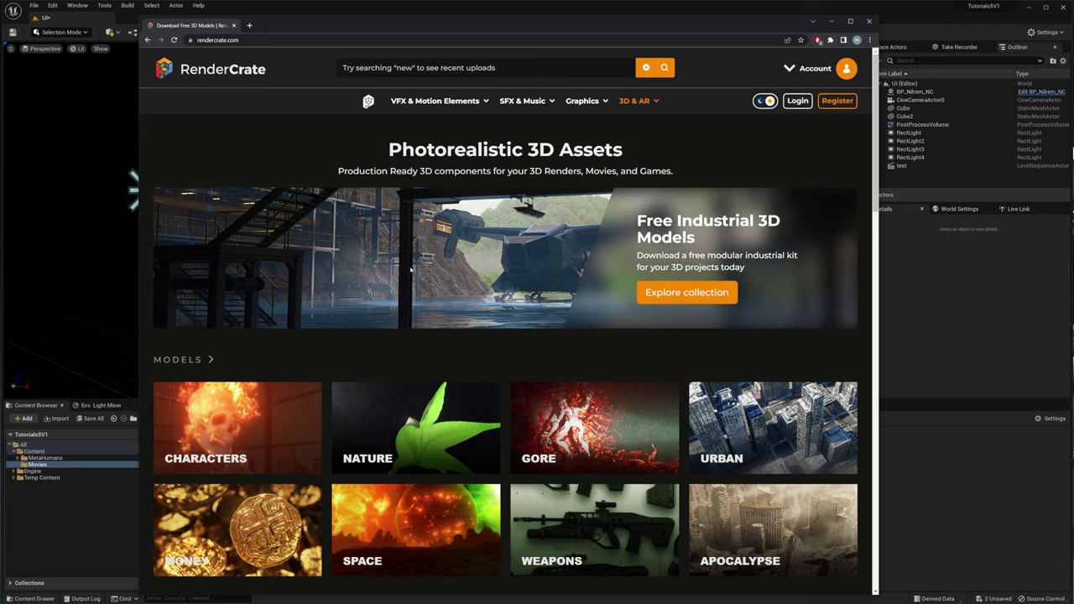
scroll(416, 277, down, 2)
scroll(444, 327, up, 1)
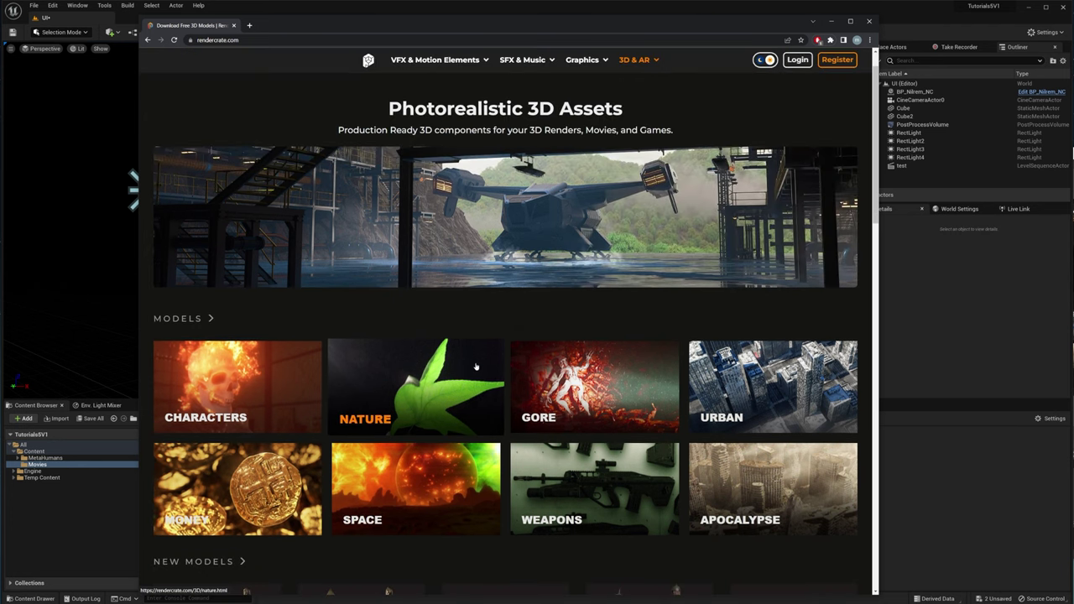
scroll(476, 367, down, 2)
scroll(476, 367, down, 2)
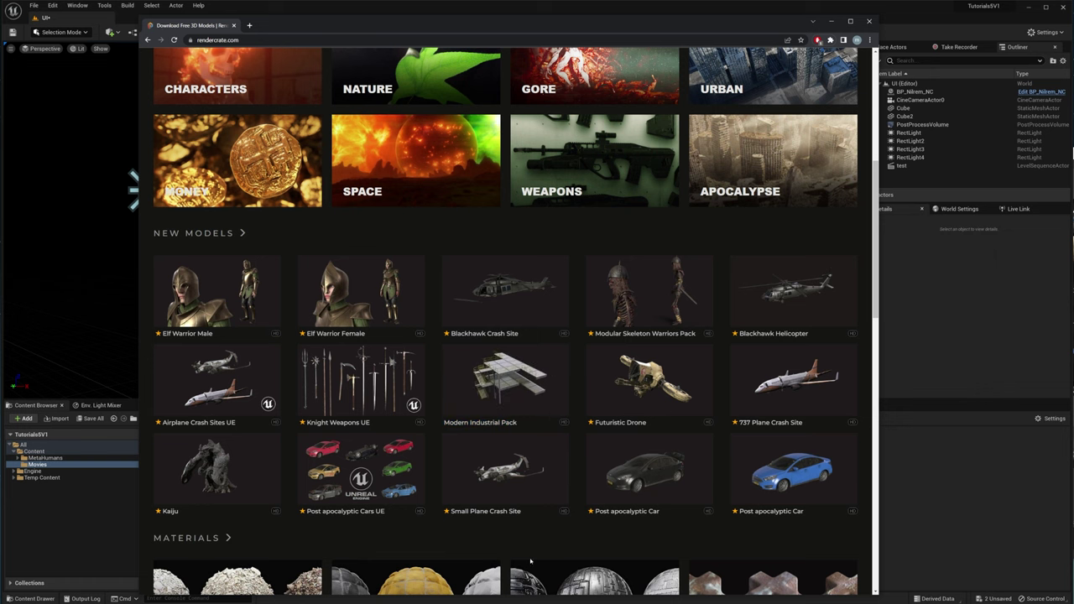
scroll(525, 571, up, 2)
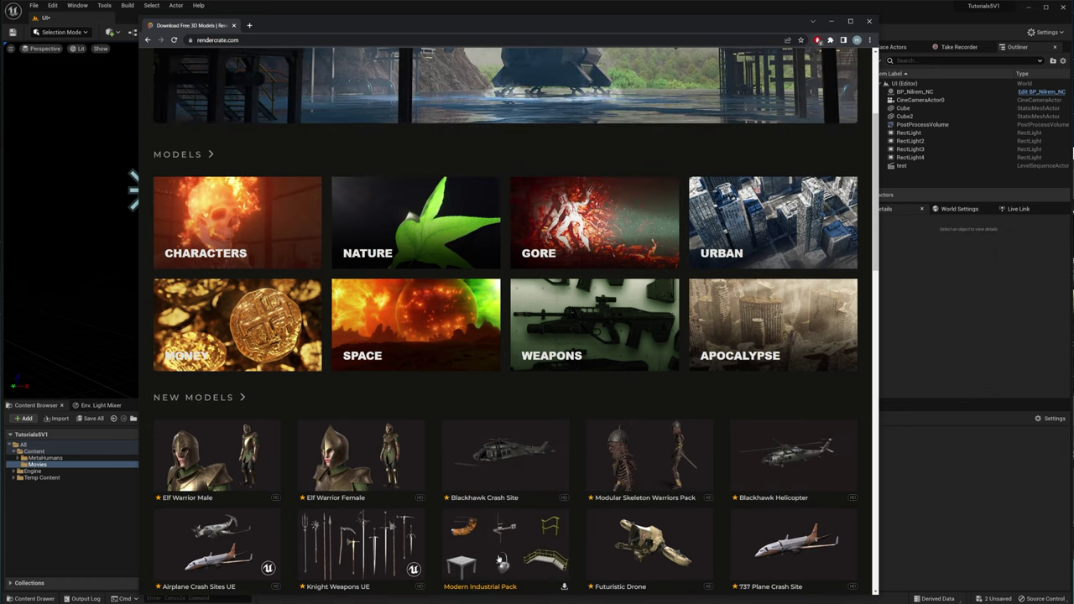
scroll(578, 497, down, 2)
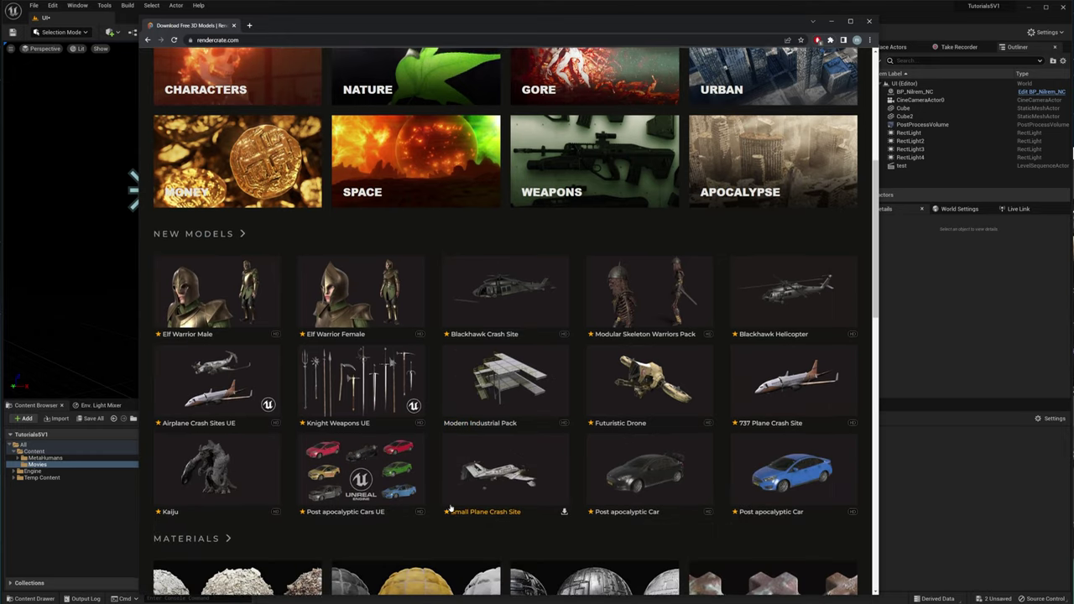
scroll(457, 508, up, 5)
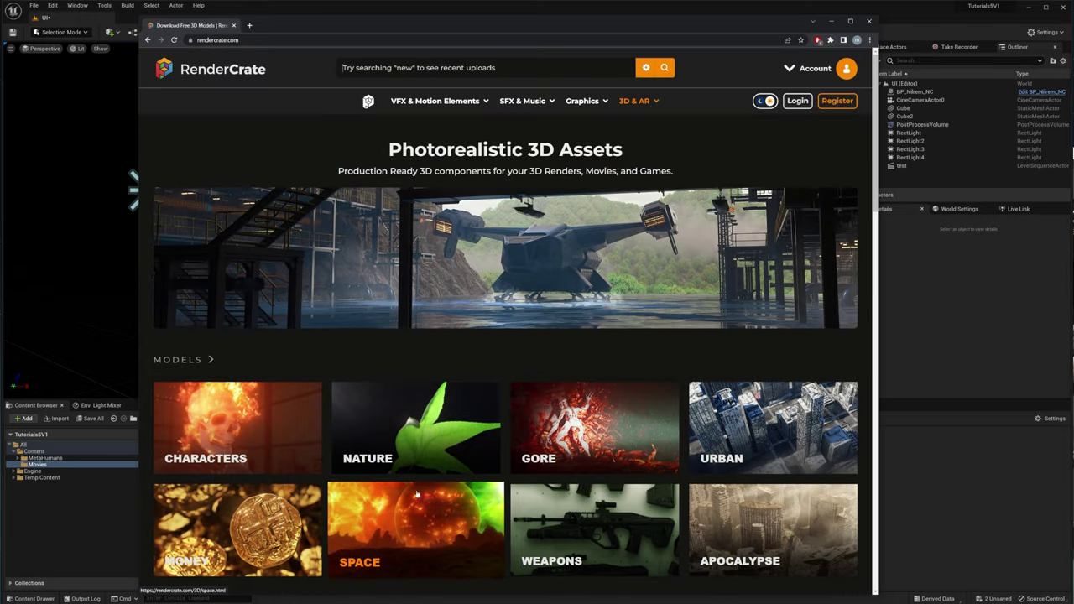
Open FootageCrate's Sci-Fi video effects, go to the Future HUD category and look through its HUD elements.
click(427, 101)
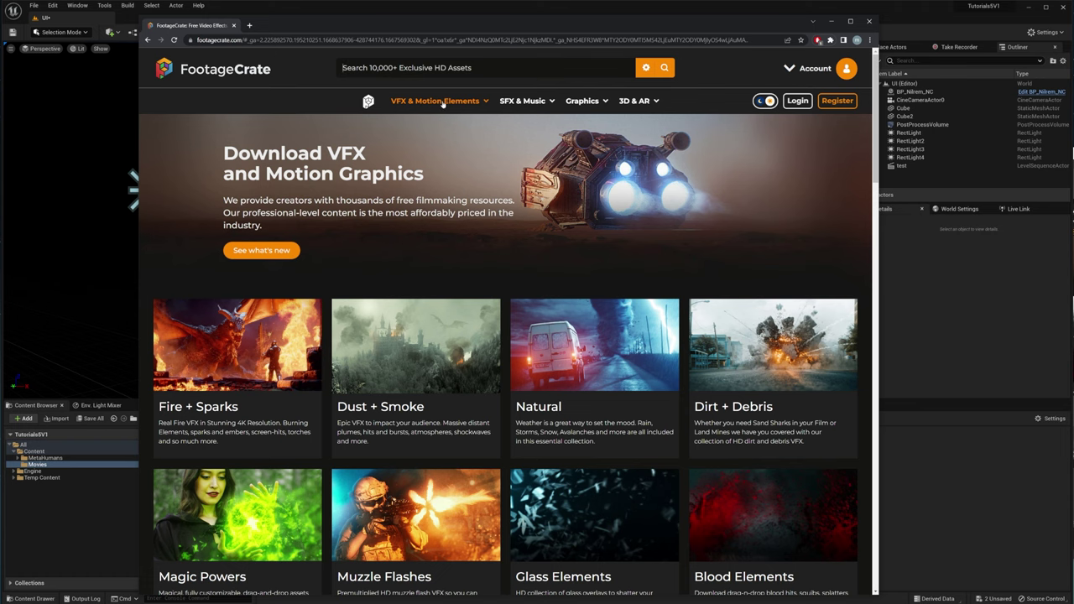
mouse_move(443, 102)
click(399, 241)
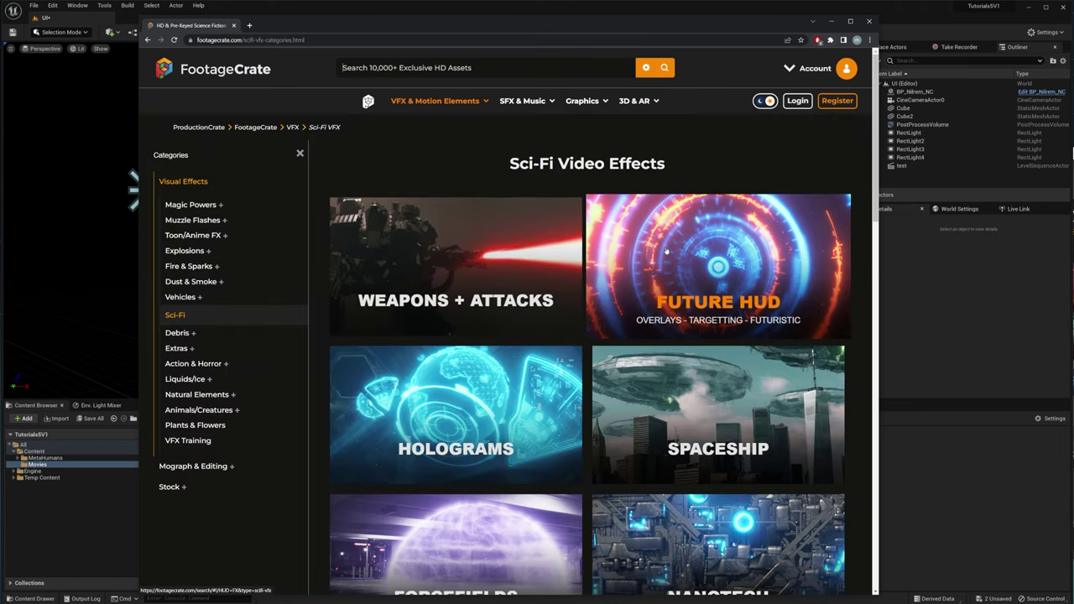
click(730, 268)
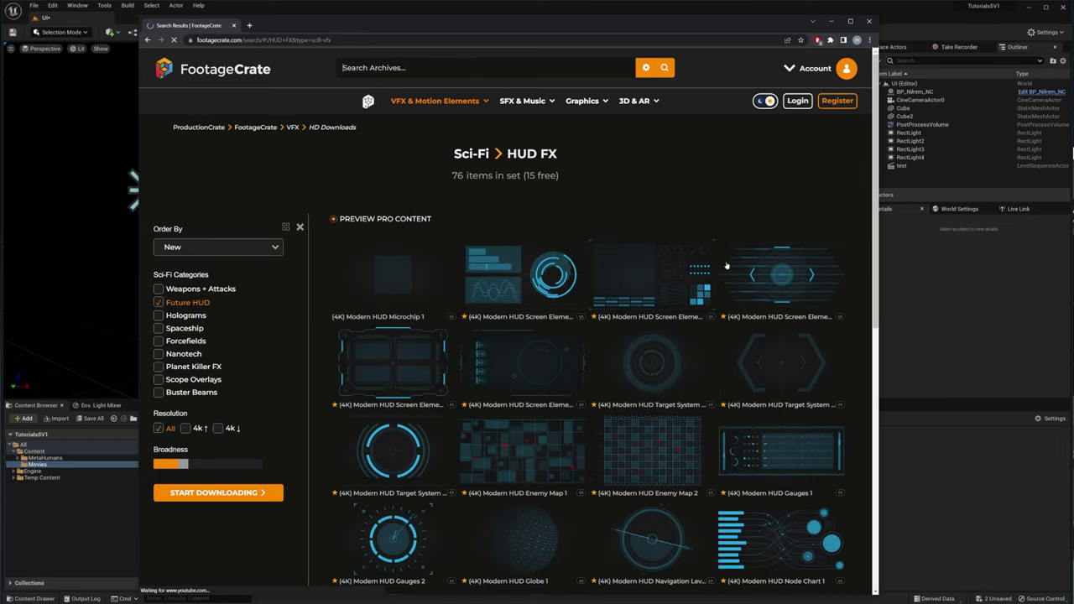
scroll(673, 310, down, 3)
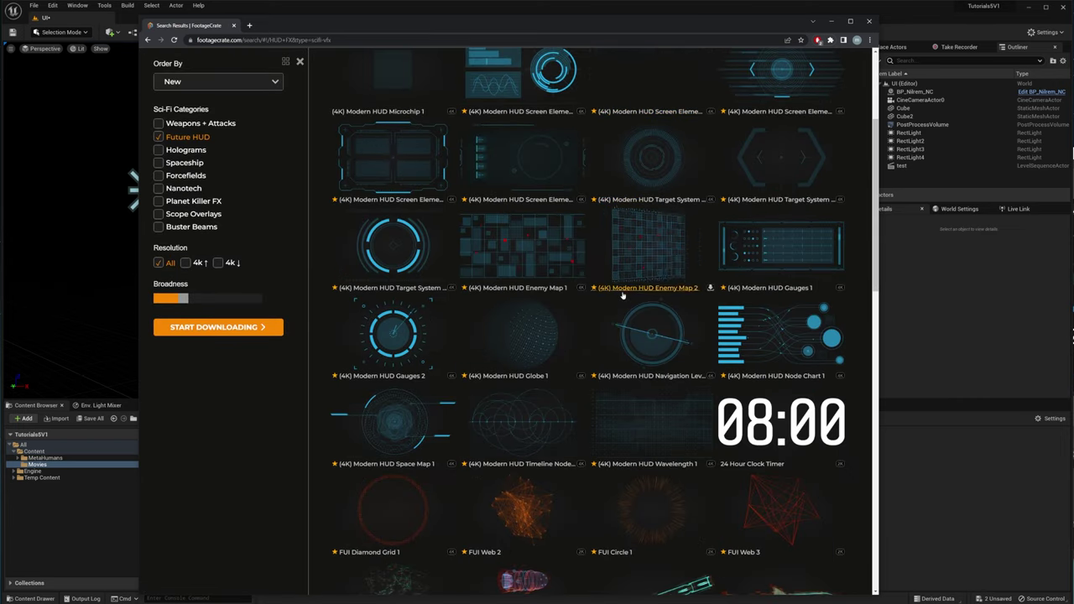
scroll(581, 291, down, 5)
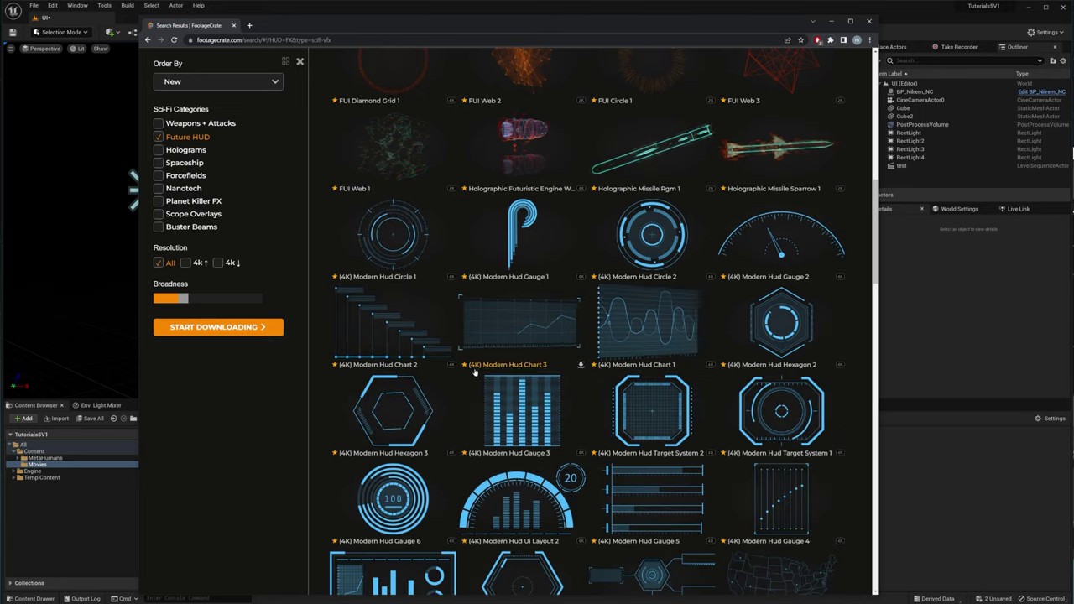
scroll(500, 351, down, 1)
scroll(499, 351, down, 4)
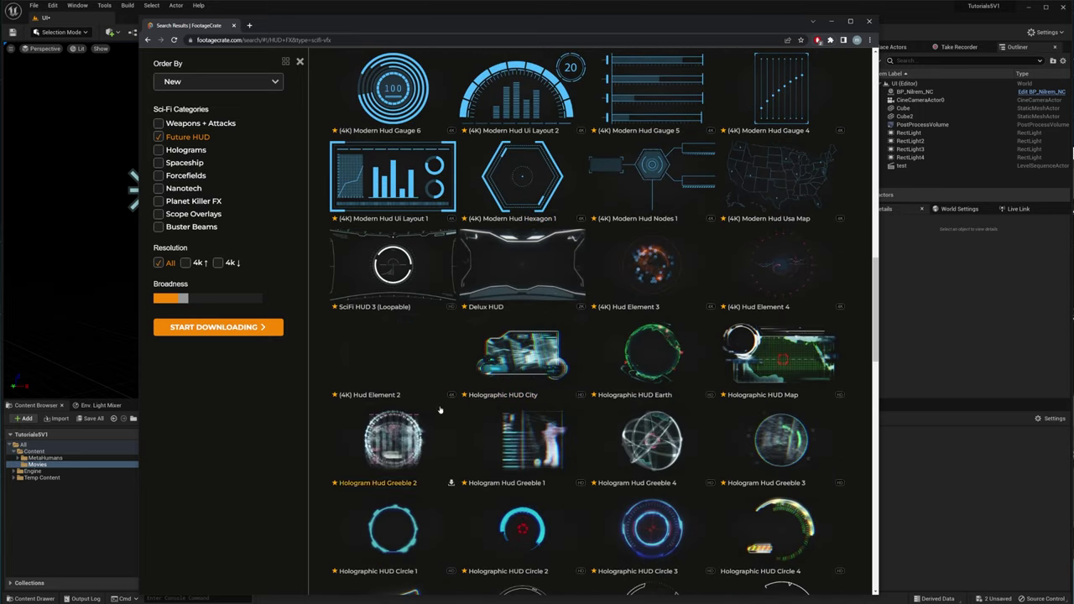
Open the preview of (4K) Hud Element 2 and examine its download formats, including MP4 H.264.
click(404, 353)
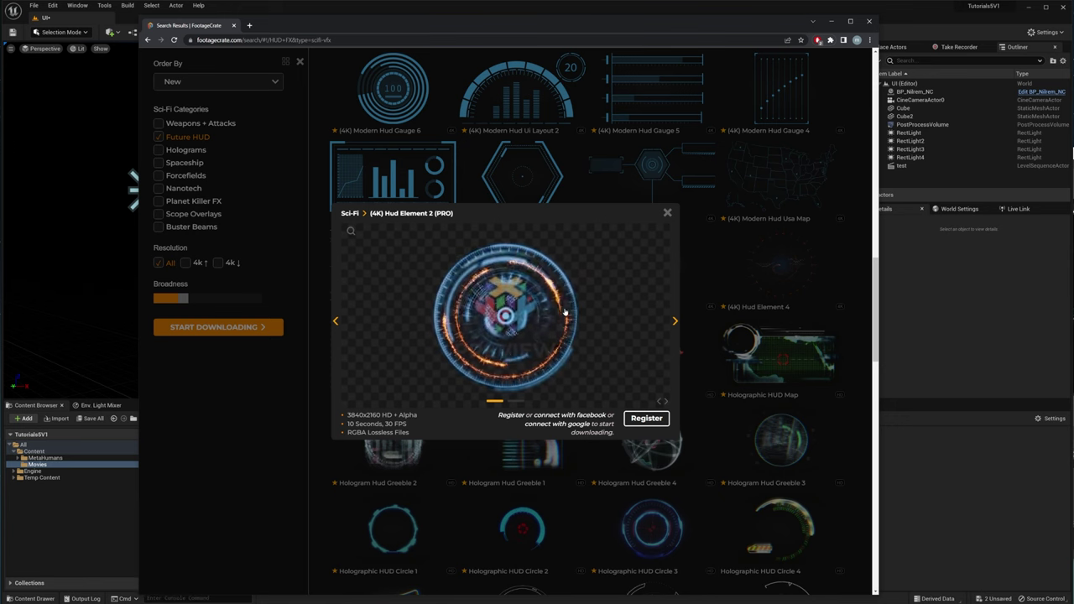
scroll(479, 462, down, 7)
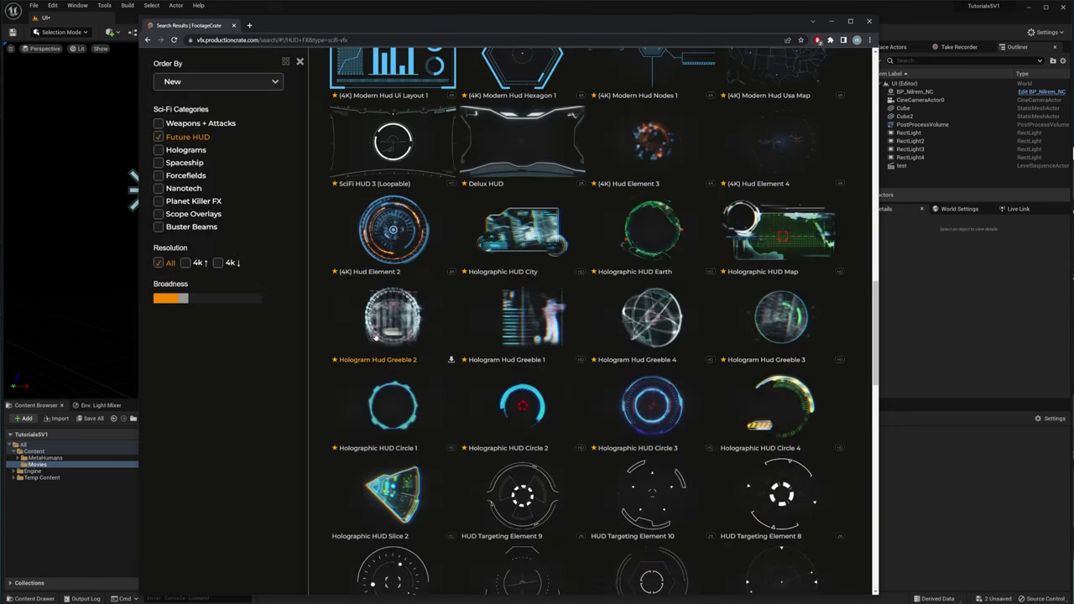
click(404, 254)
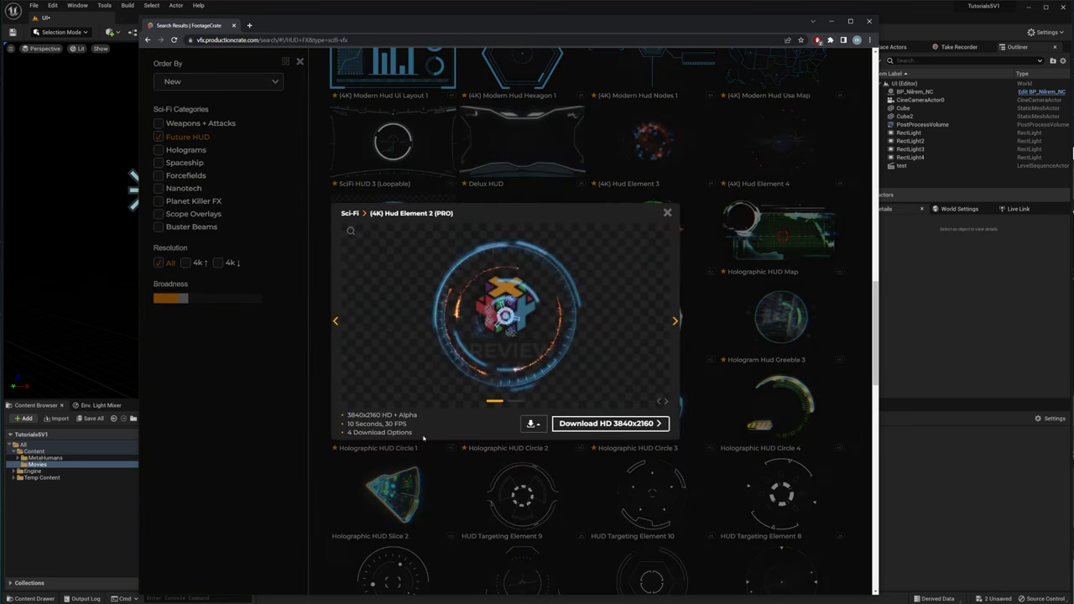
click(535, 424)
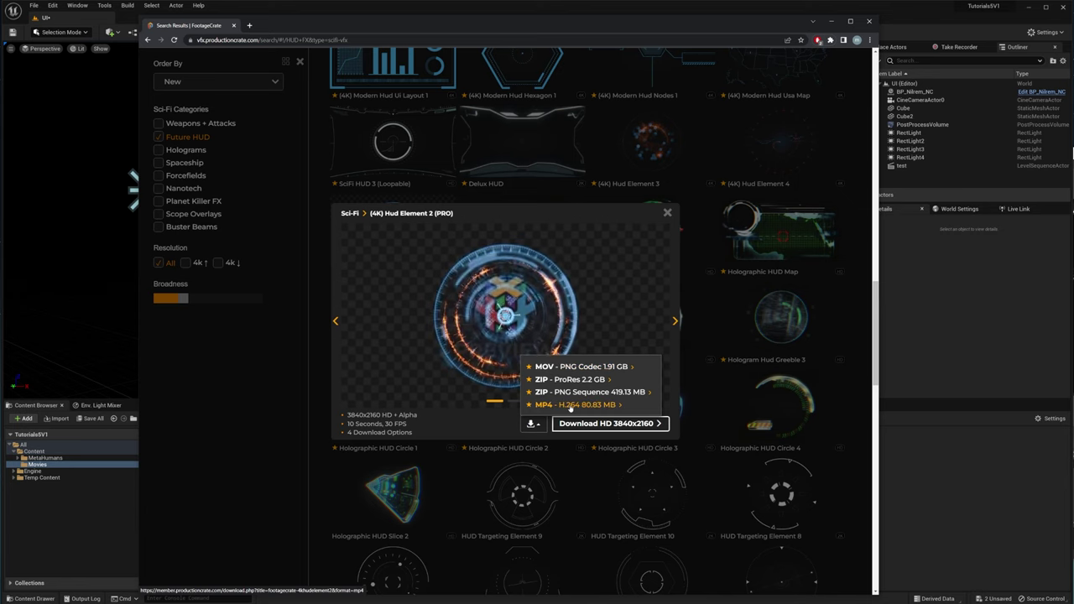
click(571, 405)
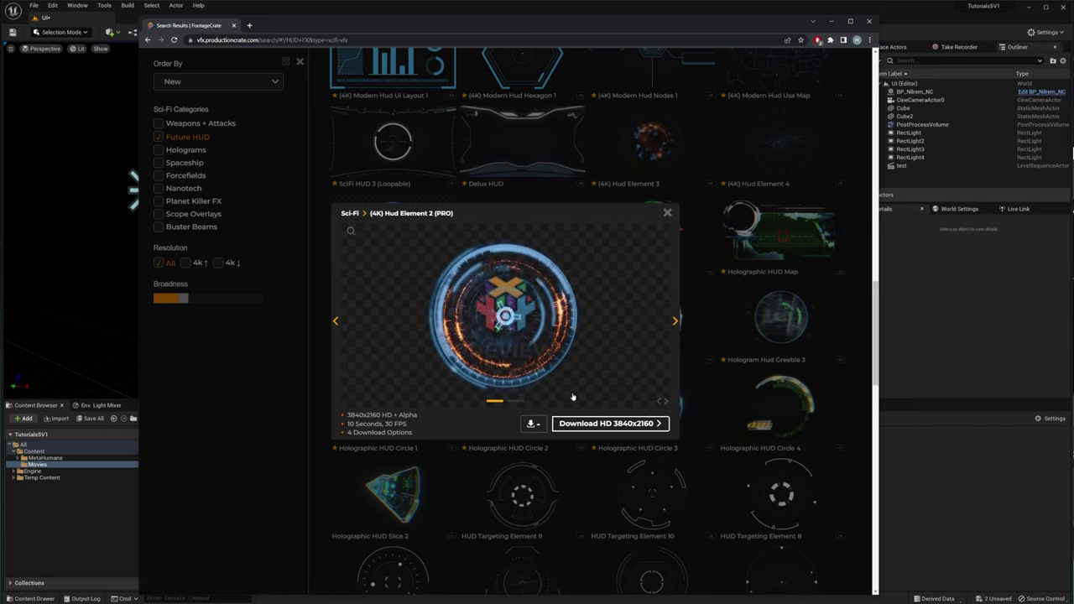
mouse_move(554, 411)
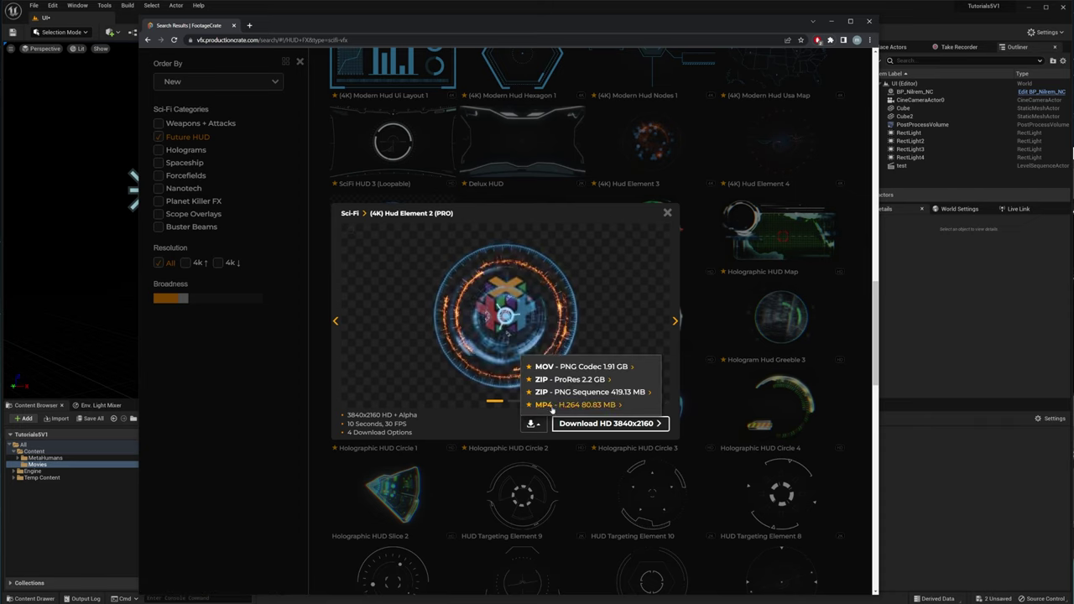
Switch back to Unreal Editor and create an Img Media Source named UITest in the Movies folder.
click(953, 494)
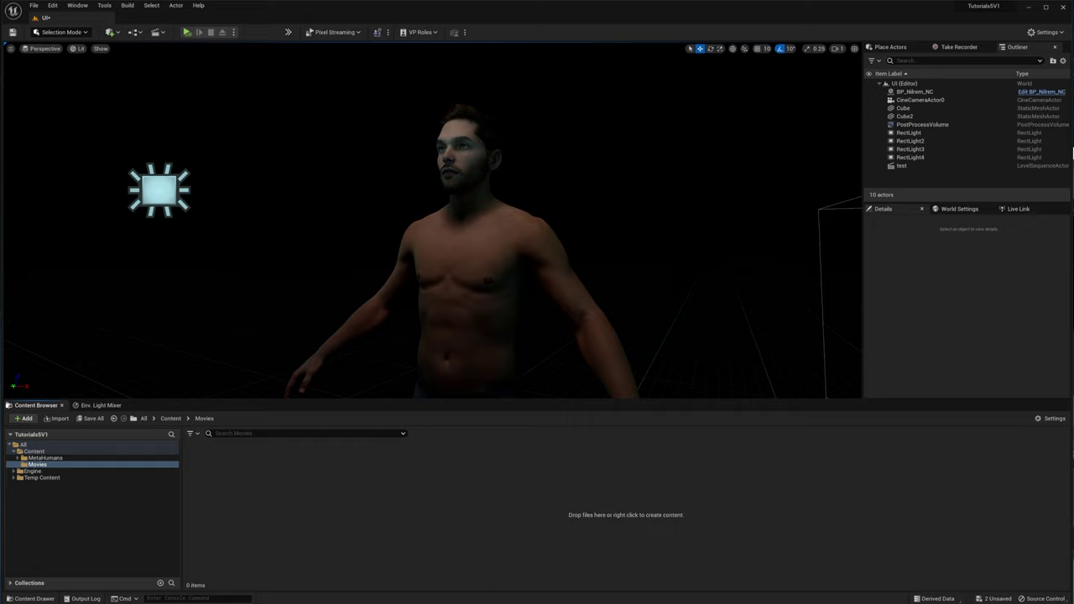
right_click(249, 473)
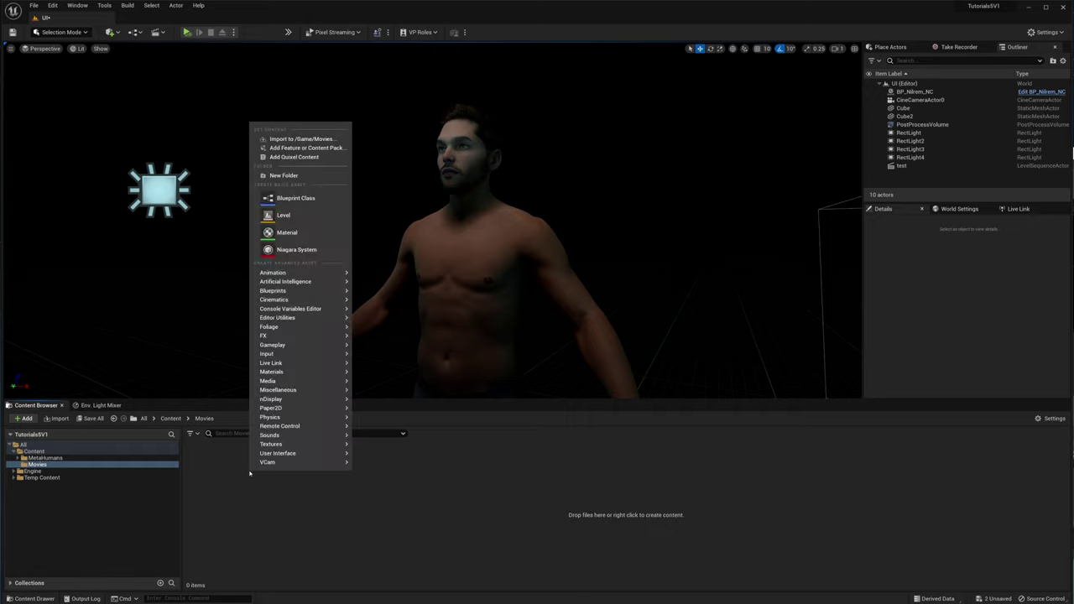
mouse_move(285, 381)
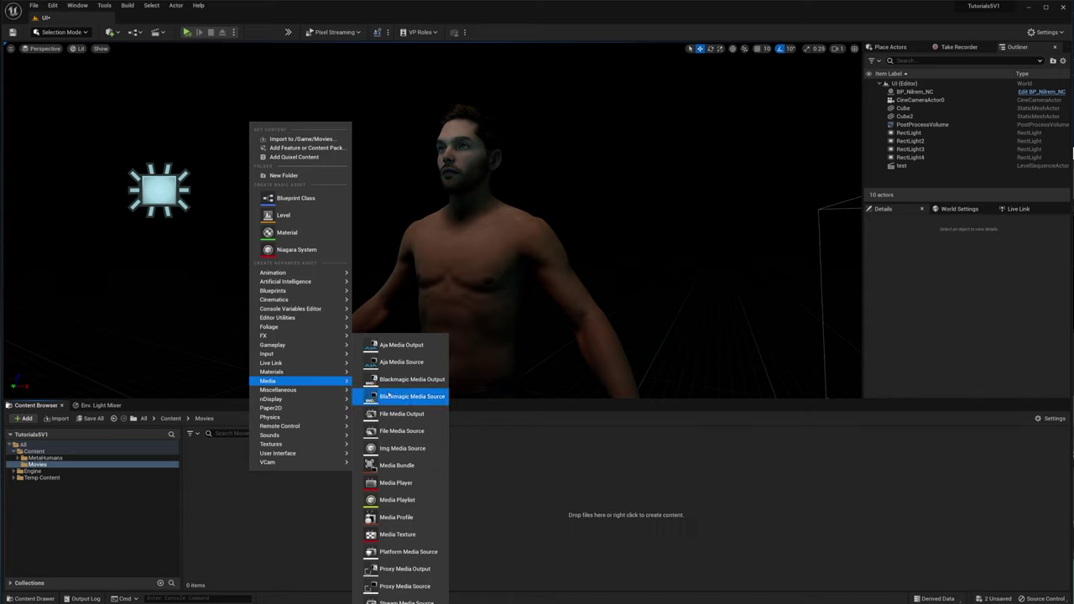
click(402, 449)
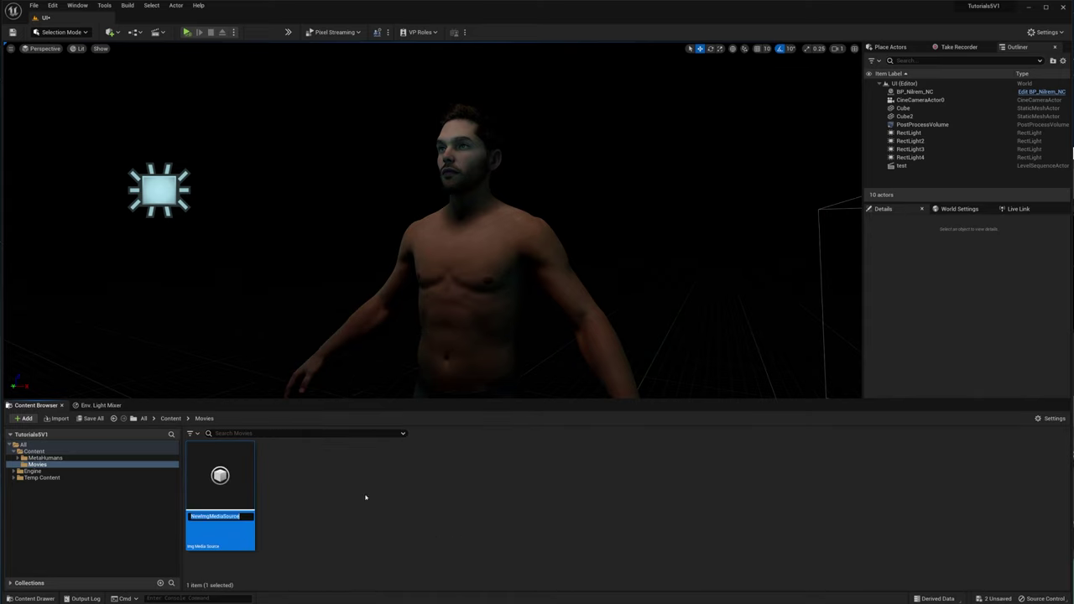
text(UITest)
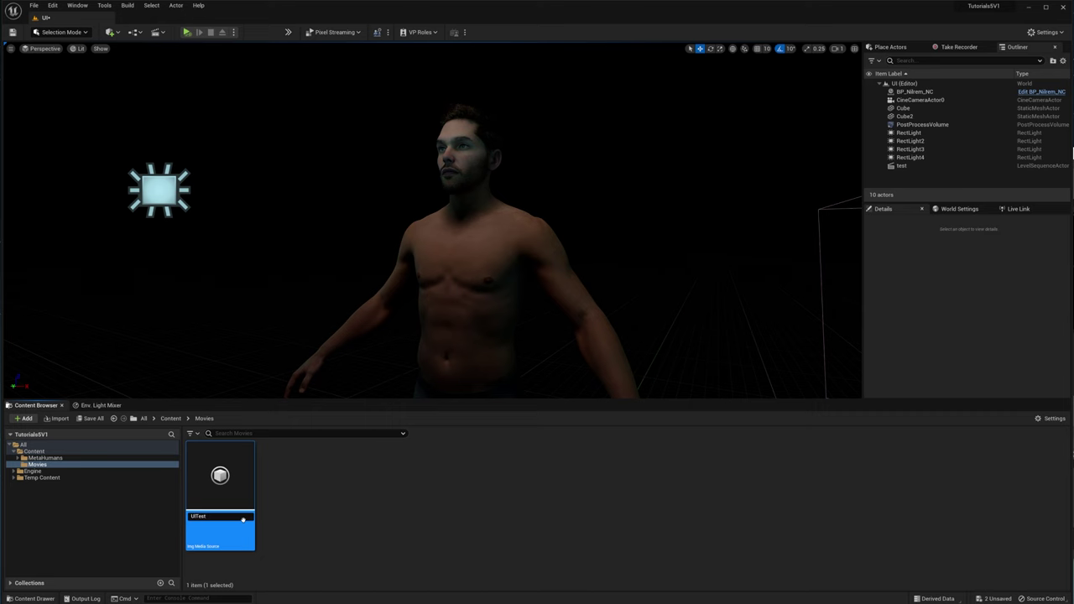
key(Return)
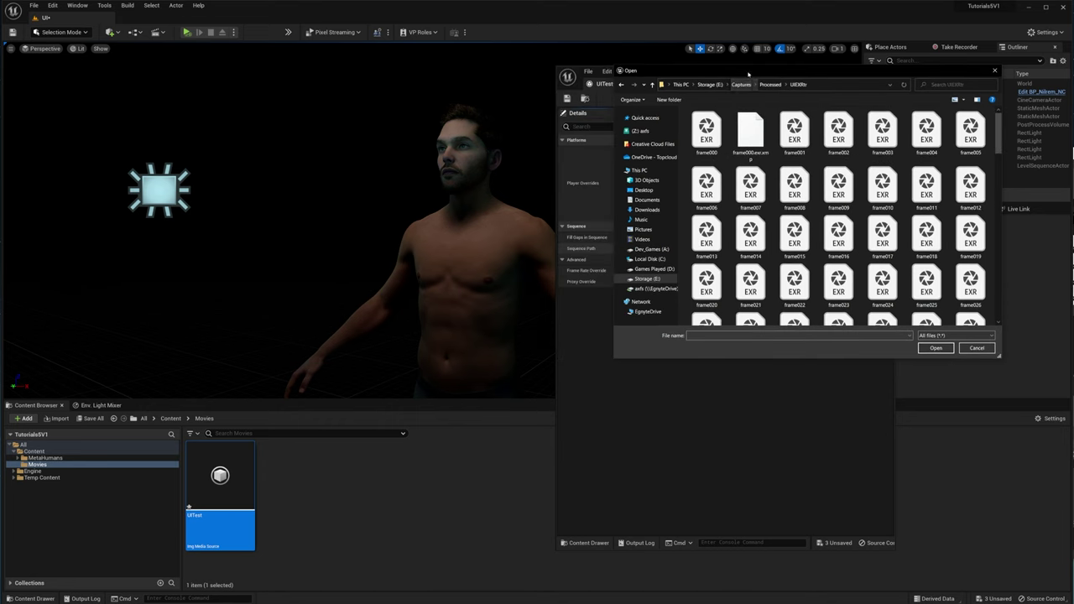
Set UITest's sequence path by choosing frame000 from the E:/Captures/Processed/UIEXRtr folder.
drag(747, 72, 761, 145)
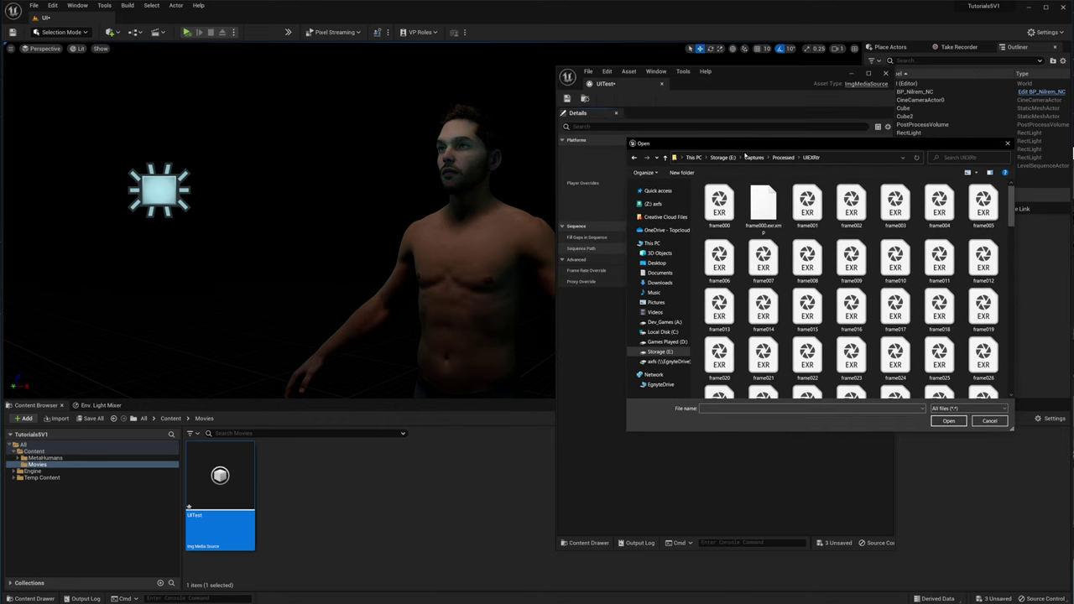
drag(664, 145, 701, 197)
click(755, 256)
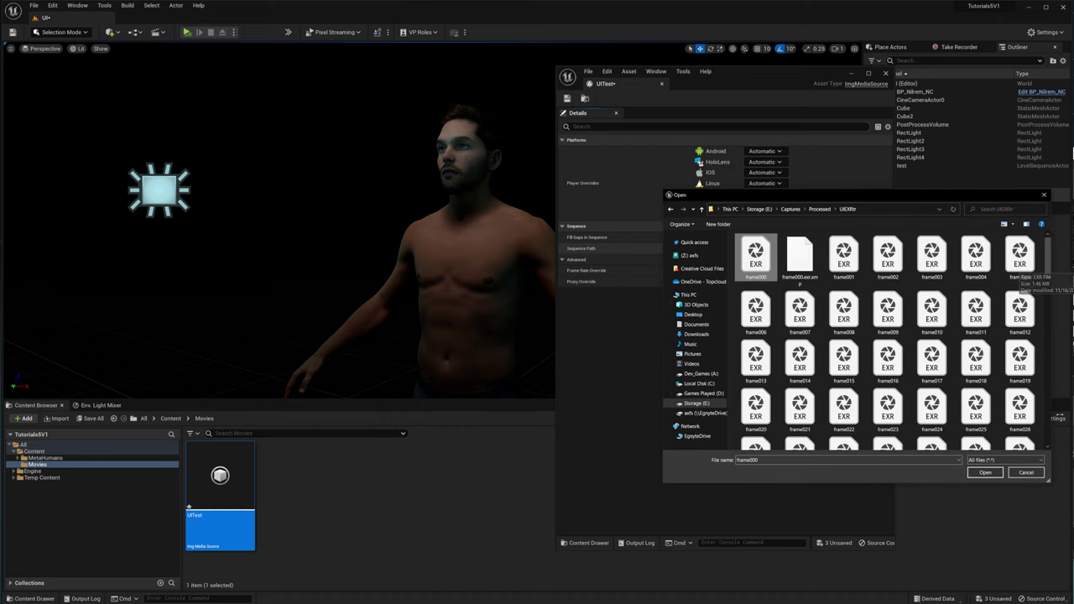
click(985, 473)
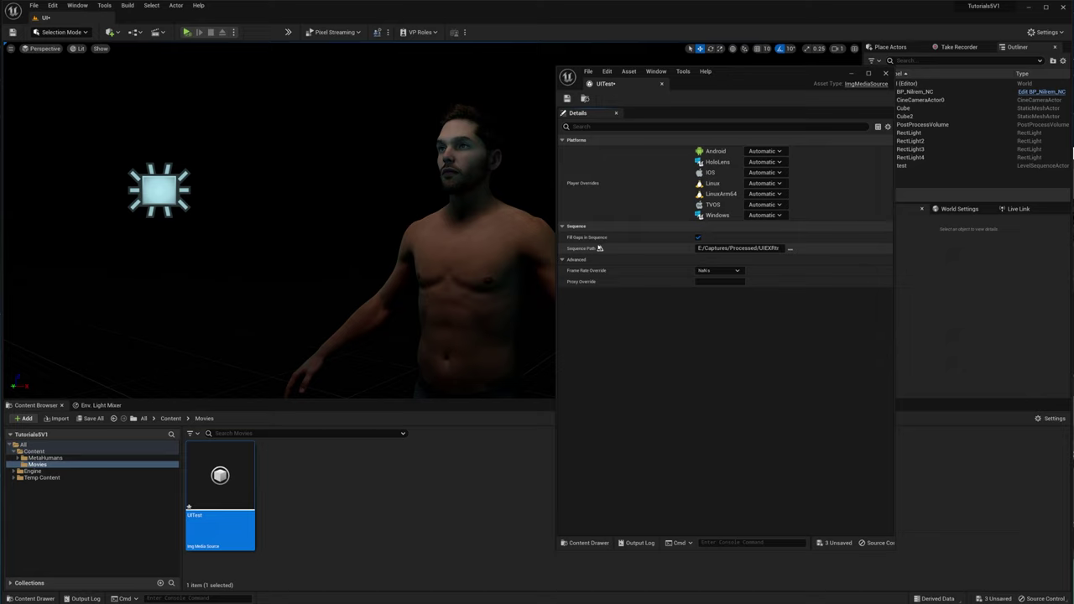
Set the Frame Rate Override of UITest to 30 fps, then save the asset and close its editor.
mouse_move(600, 248)
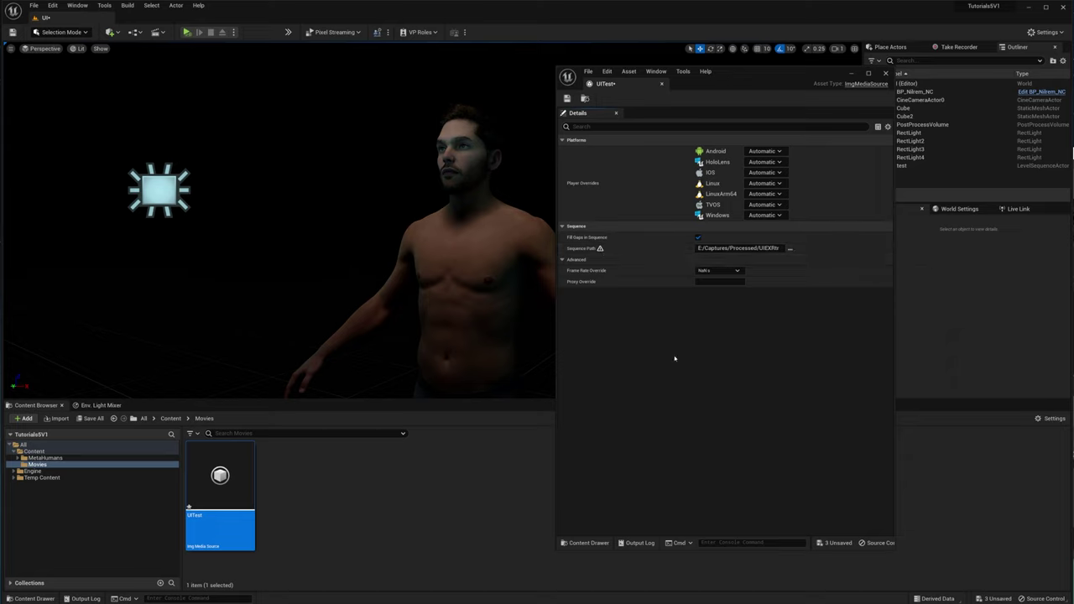
click(720, 271)
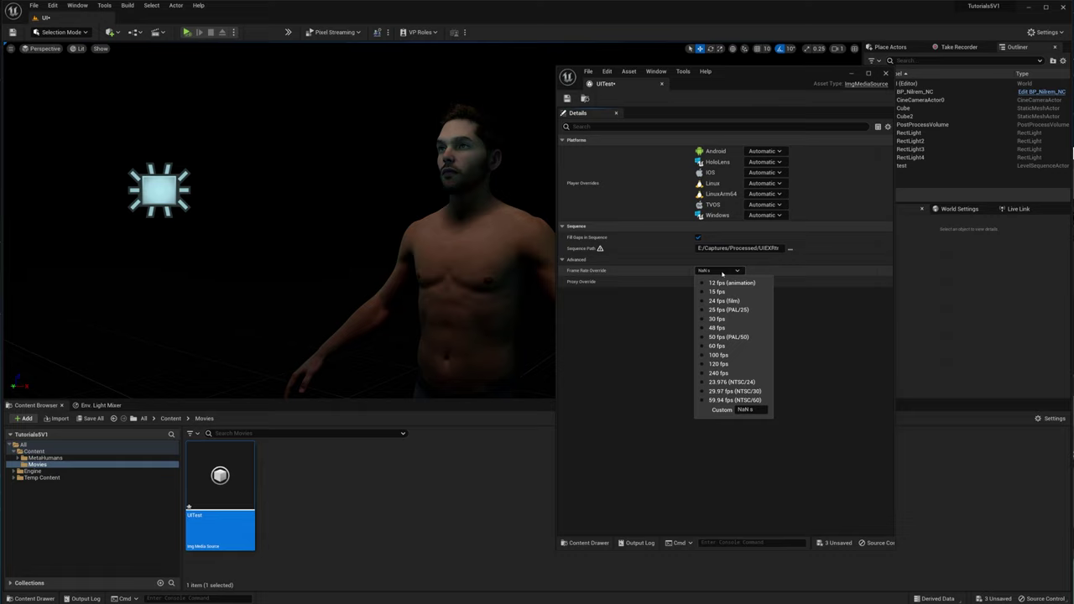
click(746, 320)
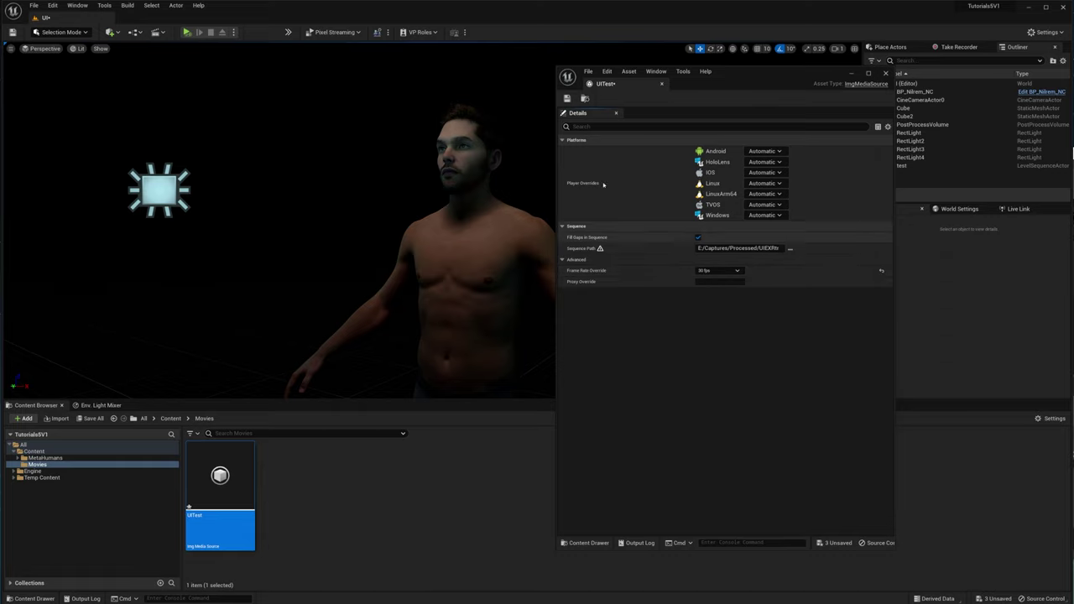
click(567, 98)
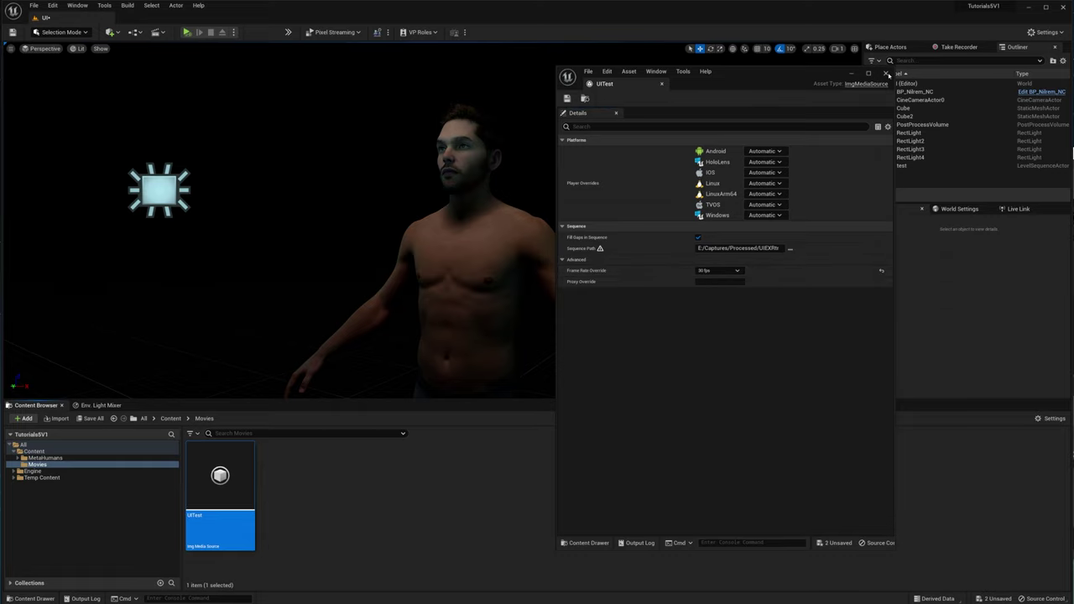
click(886, 73)
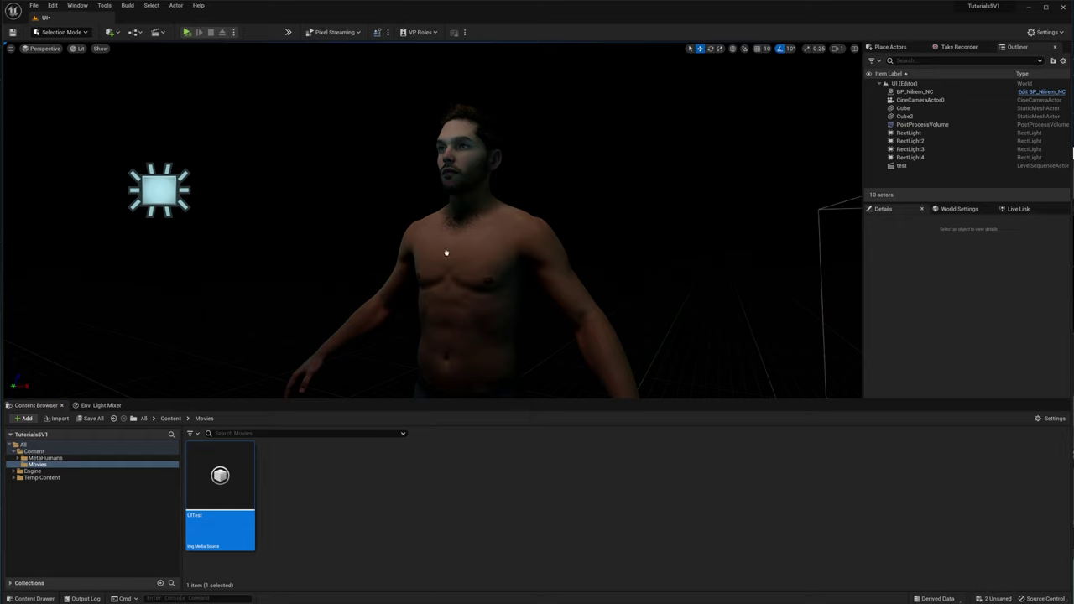
Place UITest in the level as a media plate and set its Y location to 0.
drag(447, 253, 447, 252)
click(1009, 356)
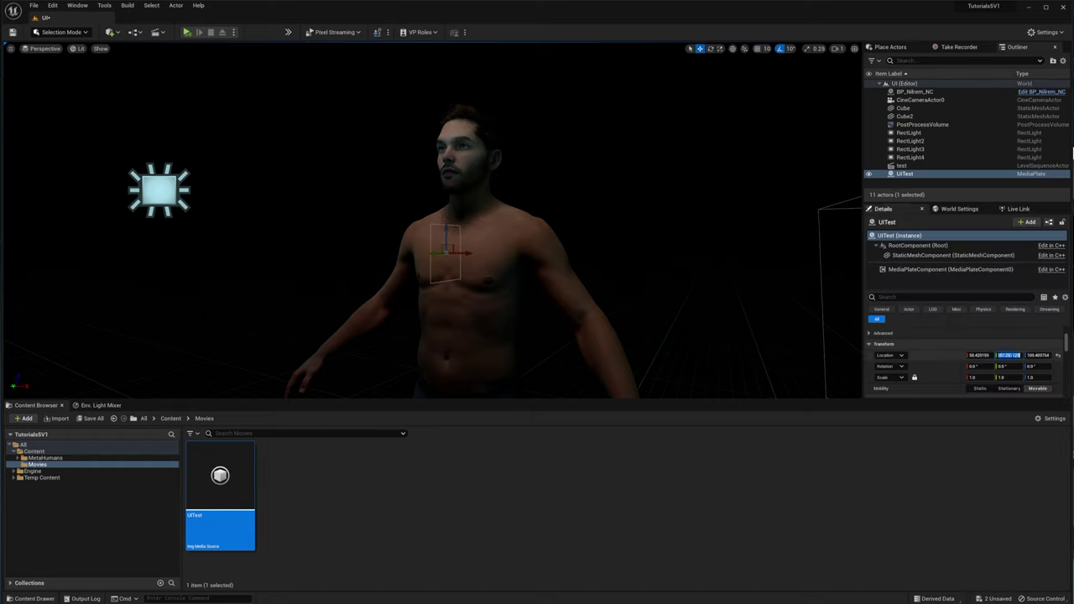
text(0)
key(Return)
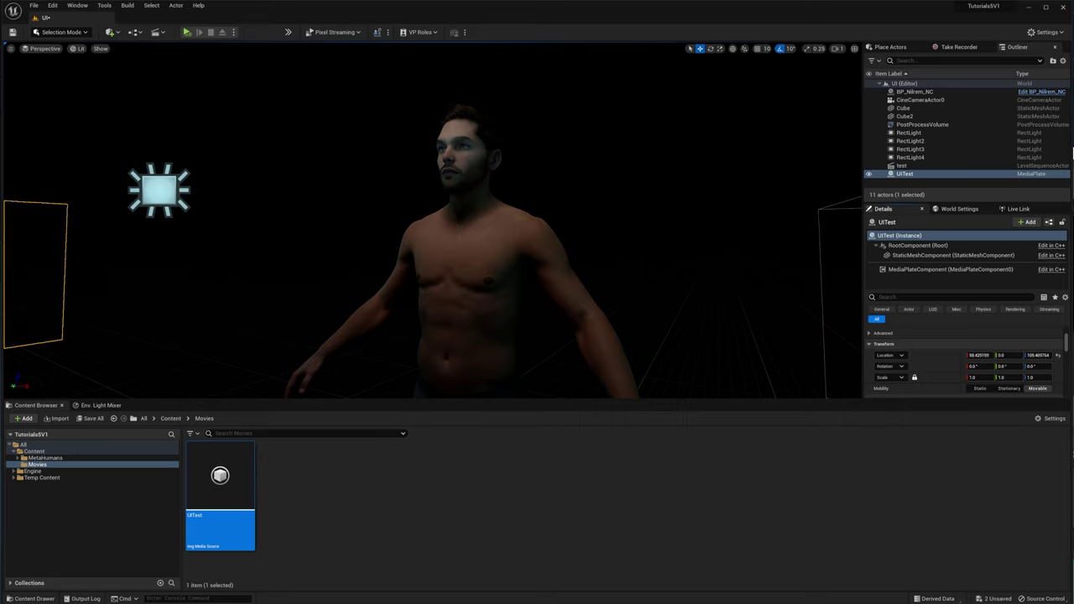
Move the UITest plate along X to about 357, in front of the character, and run a brief play test of the level.
right_drag(460, 239, 390, 235)
drag(224, 261, 465, 334)
key(w)
right_drag(465, 334, 440, 394)
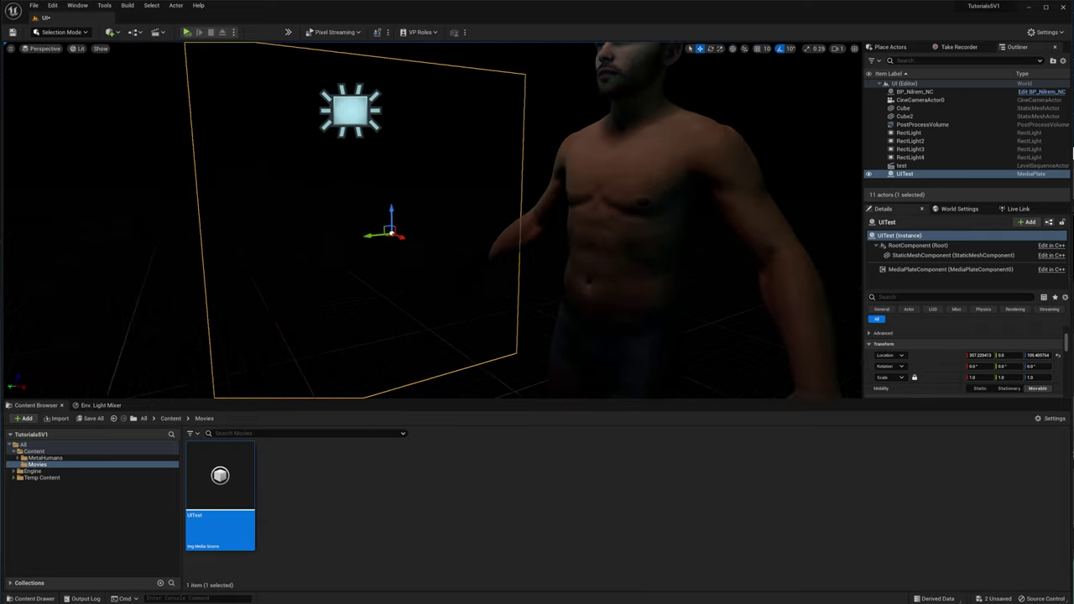
click(188, 33)
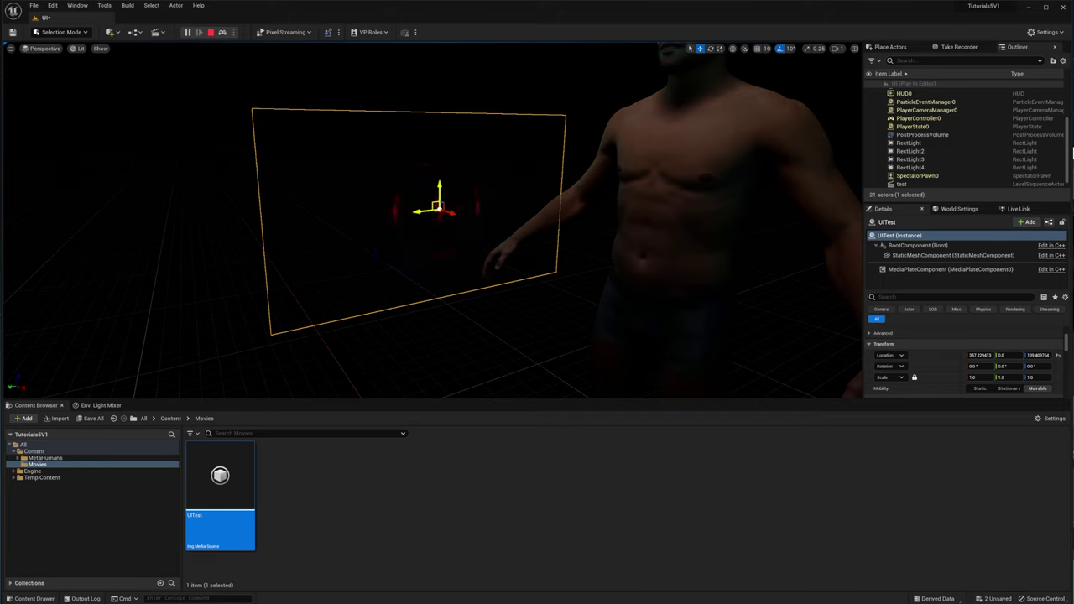
click(211, 32)
Rotate the UITest plate about Z to about 90 degrees so it lies in front of the character.
right_drag(439, 210, 438, 185)
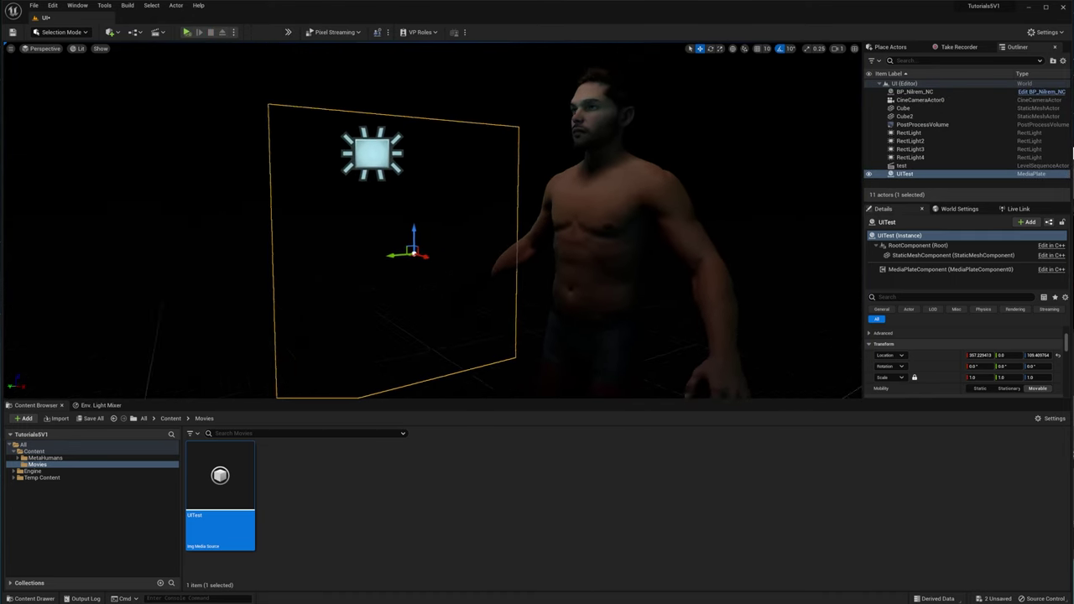
key(e)
drag(401, 255, 471, 266)
right_drag(471, 266, 509, 260)
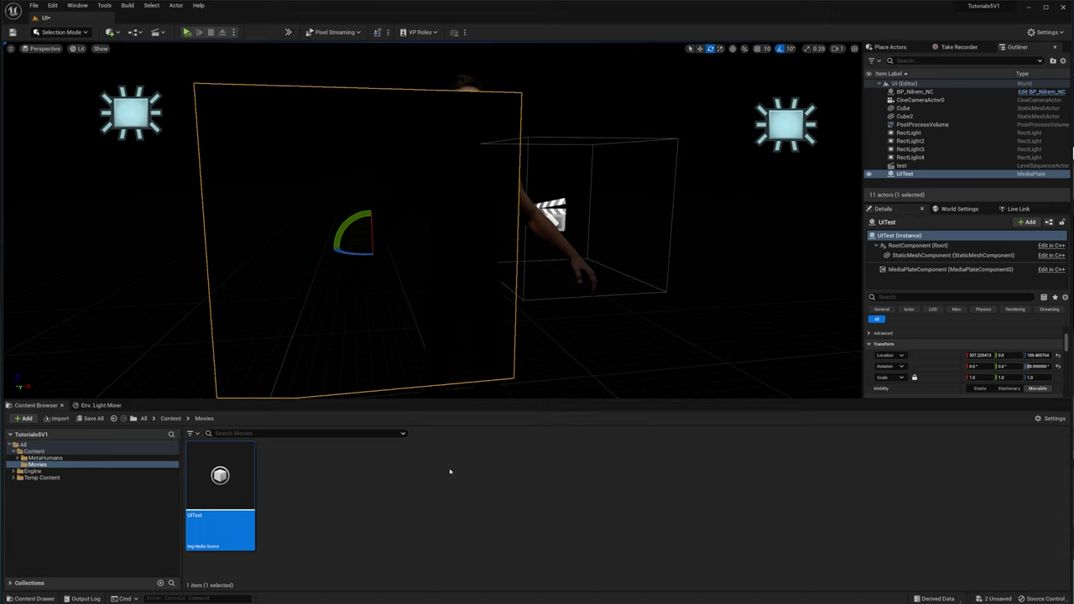
Open the test level sequence and add the UITest plate to it, accepting the option to disable autoplay.
click(157, 32)
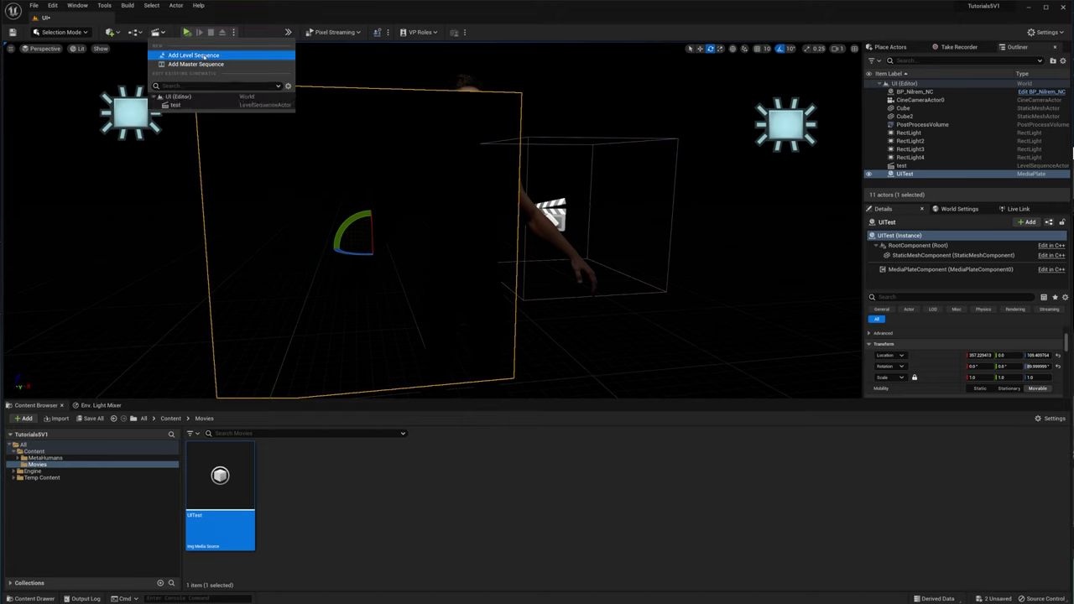
click(174, 105)
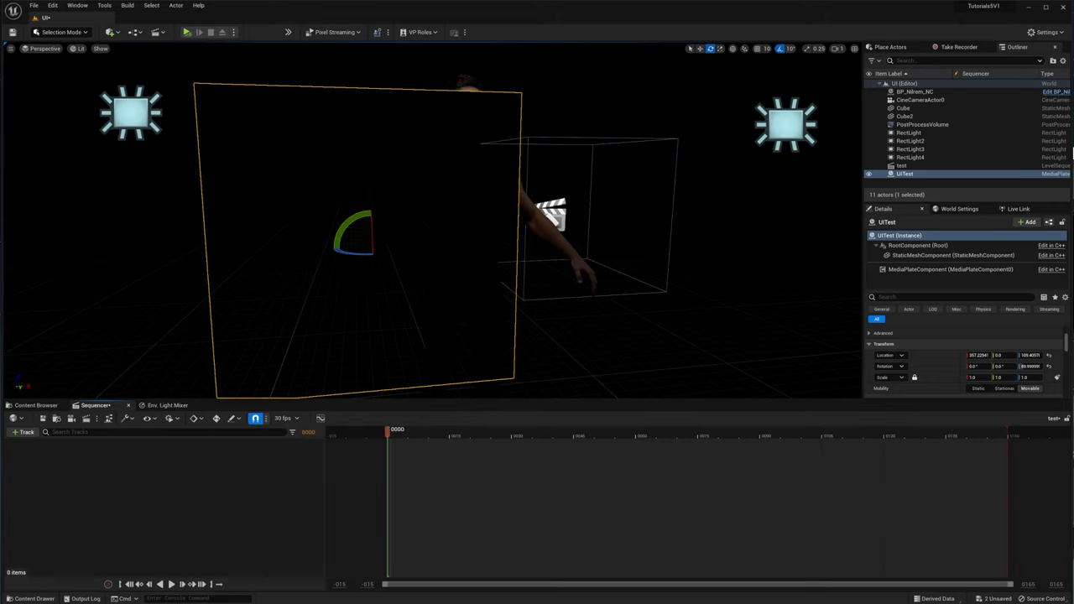
drag(904, 174, 172, 461)
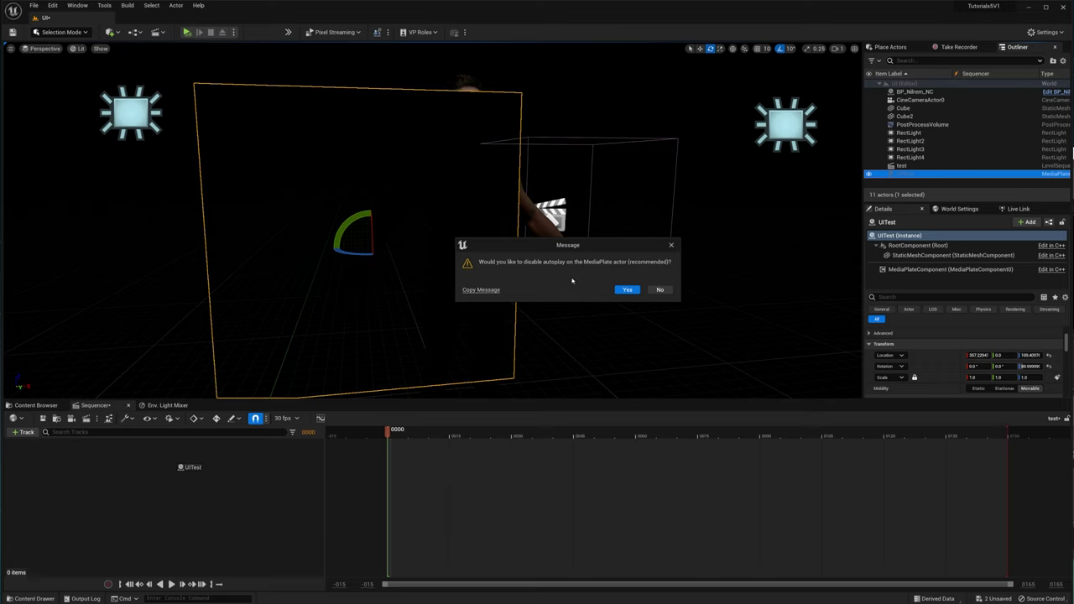
click(627, 289)
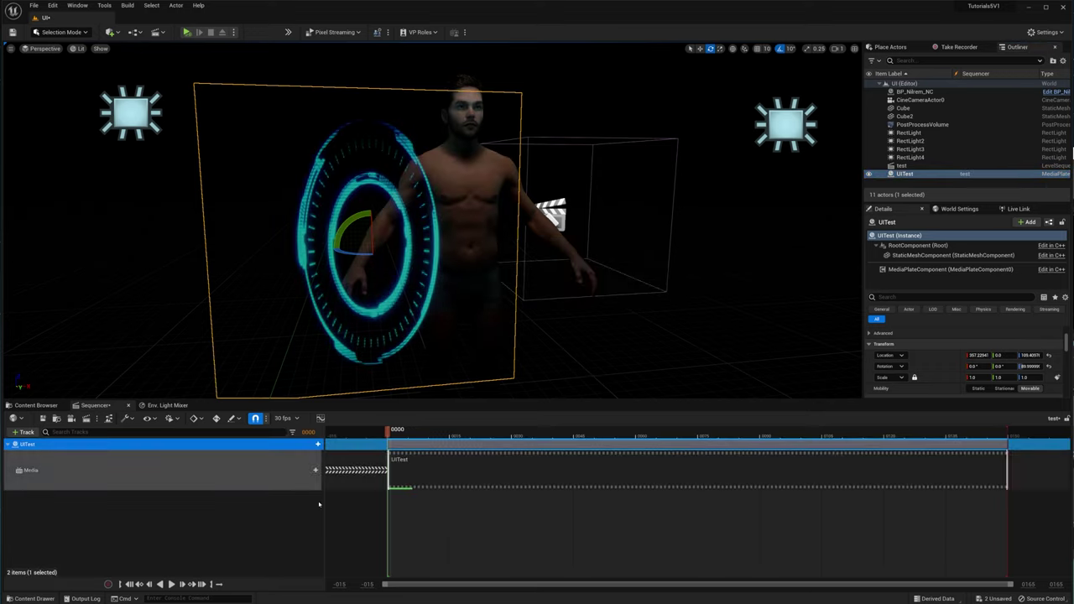
Scrub the test sequence to frame 55 to examine the HUD animation on the plate.
click(206, 530)
drag(393, 431, 504, 436)
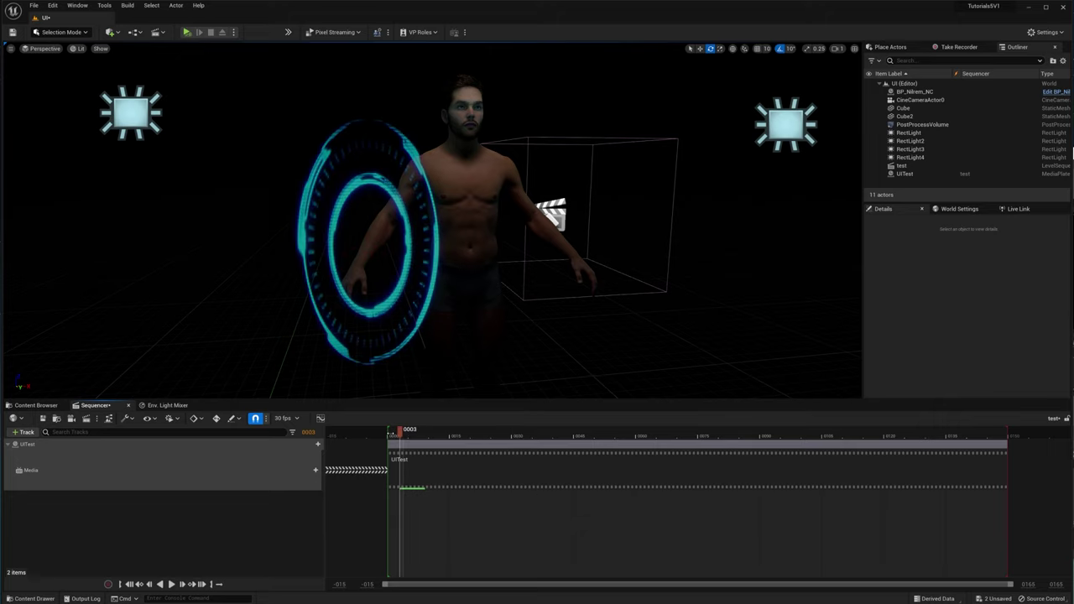
drag(401, 434, 616, 452)
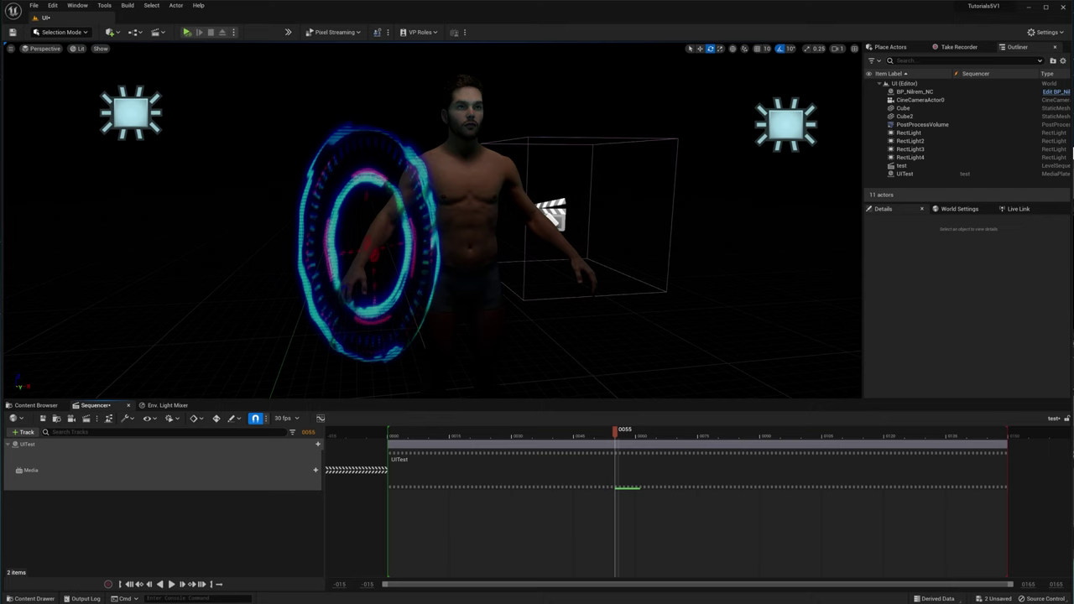
Reduce the UITest plate's Z scale to about 0.62 so the rings look circular, checking it at frame 19.
click(420, 252)
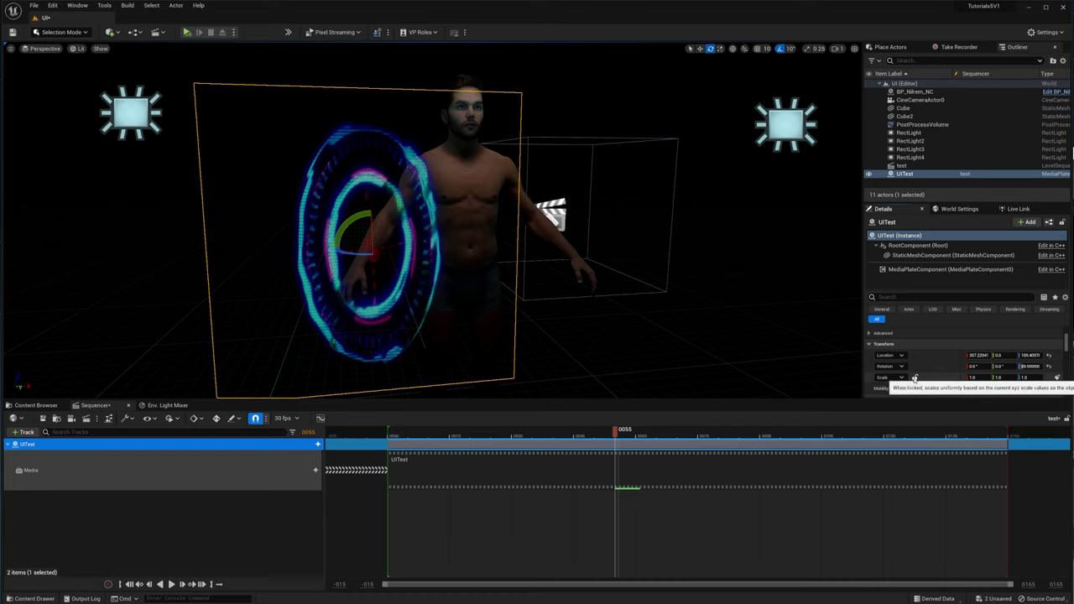
key(r)
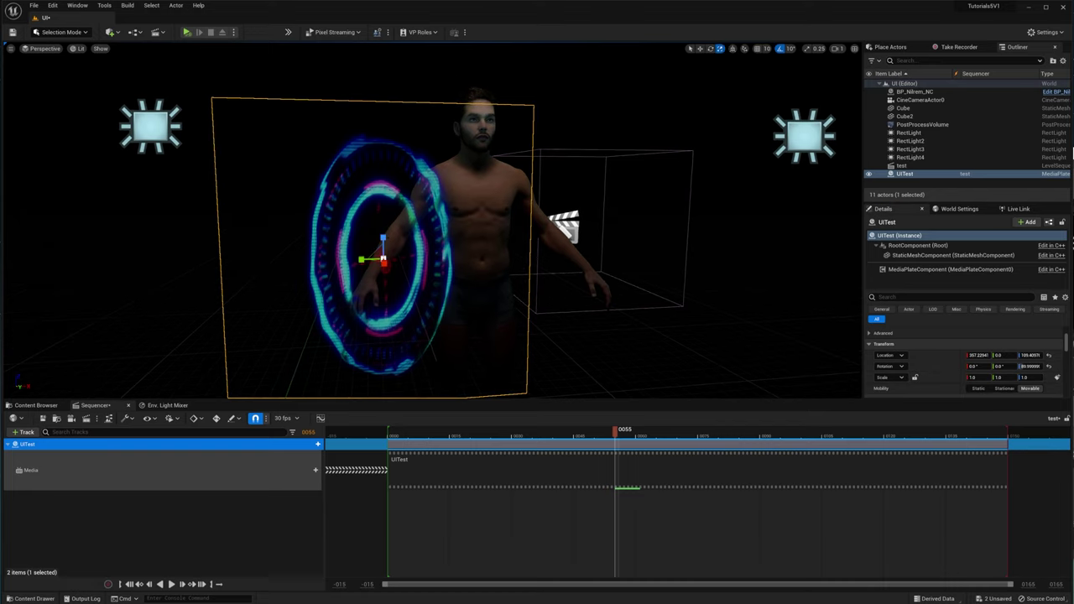
drag(383, 241, 383, 287)
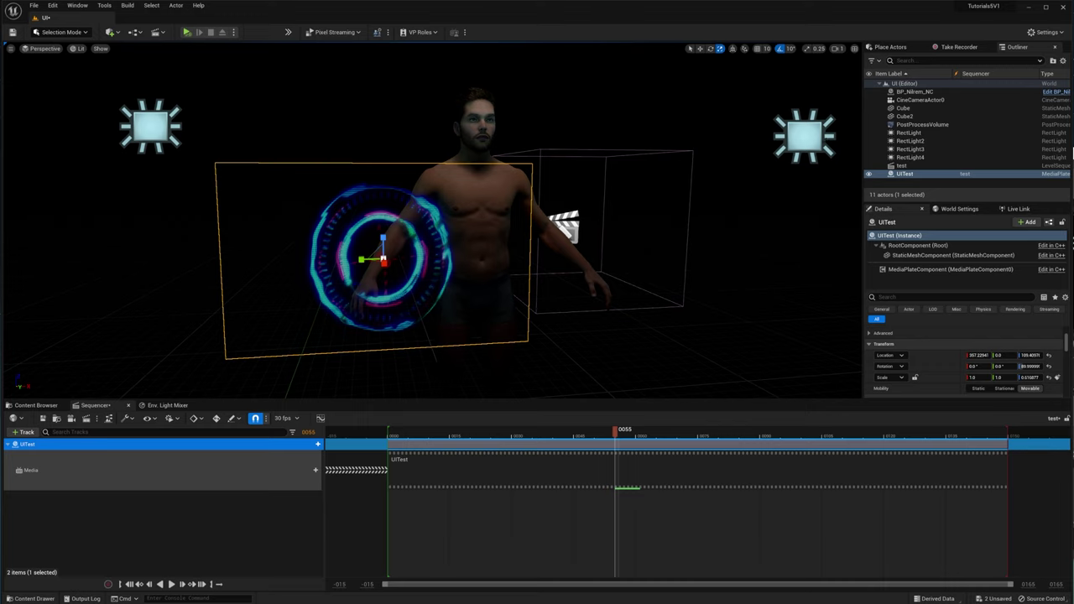
drag(616, 437, 466, 449)
Lock the UITest plate's scale proportions and set its X scale to 0.2.
click(915, 378)
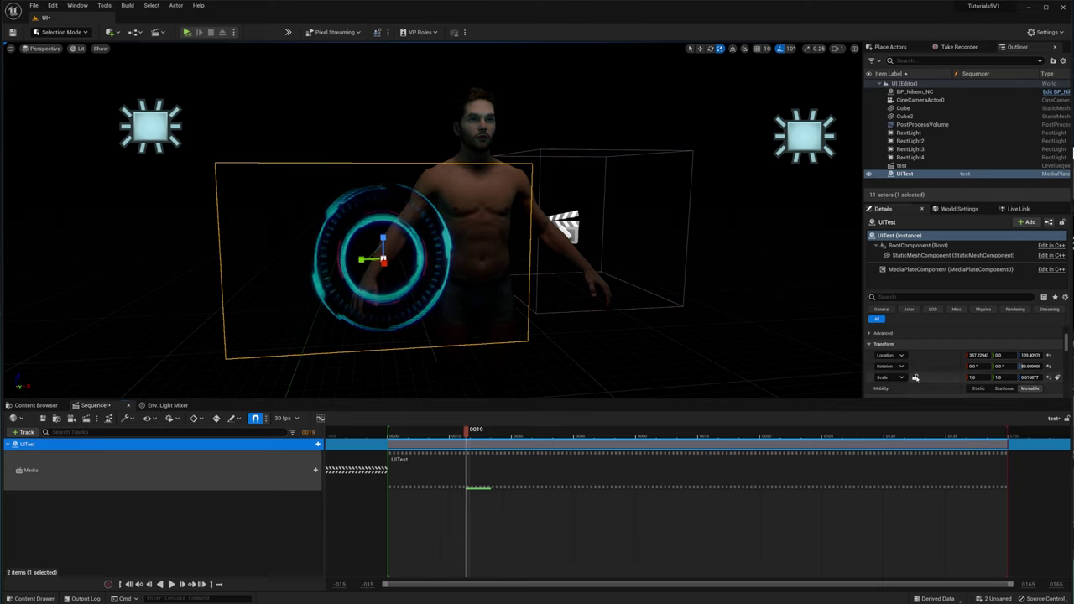
click(973, 377)
text(0.2)
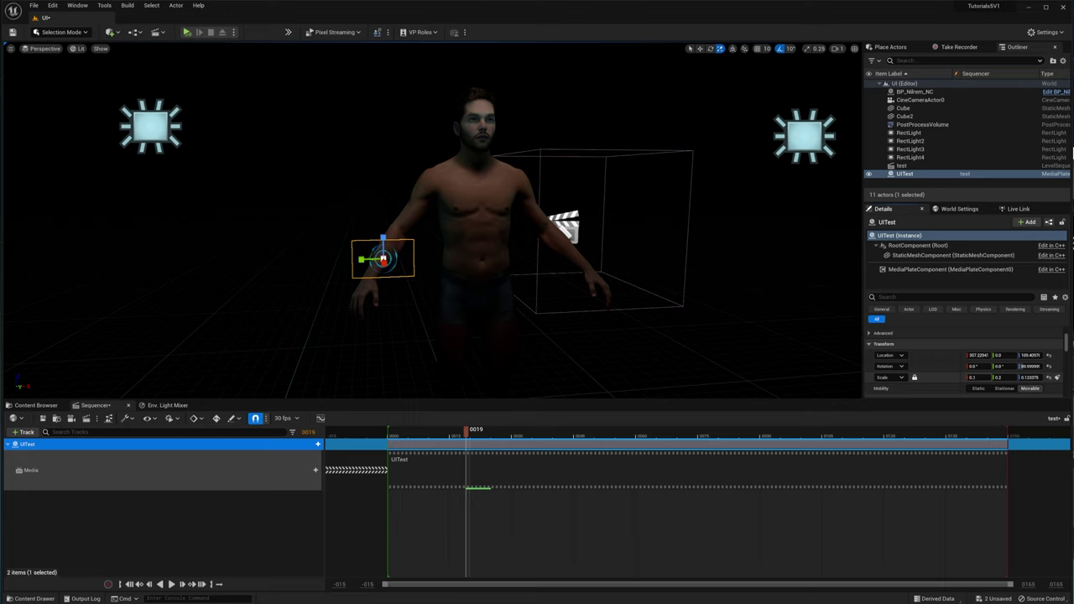
text(0.2)
key(Return)
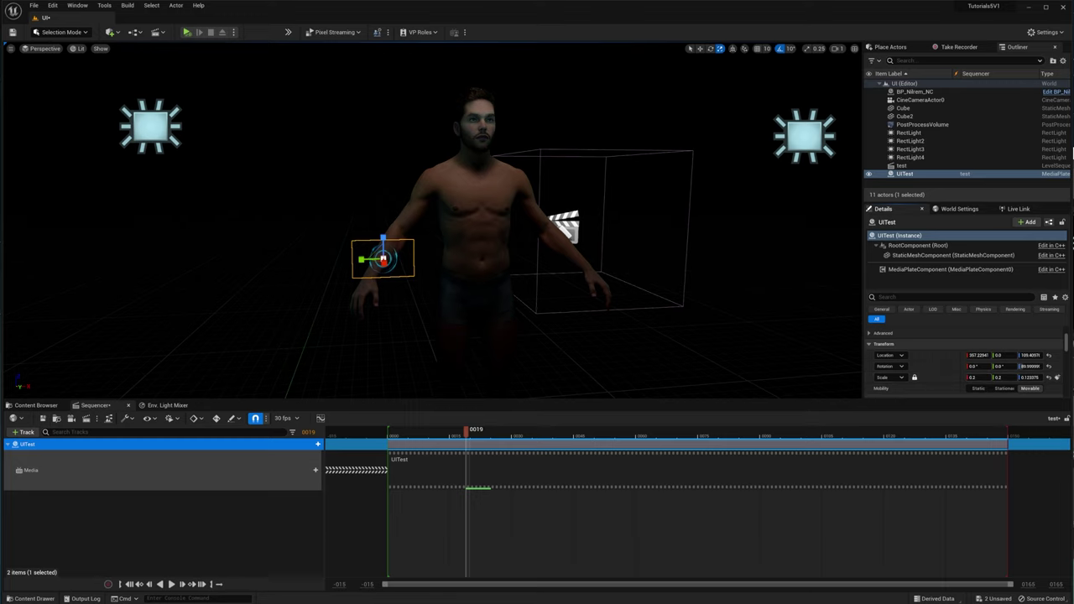
Move the UITest plate up to the character's head, look through CineCameraActor0, and position the plate over the side of the face.
right_drag(432, 252, 454, 252)
key(w)
drag(368, 252, 461, 123)
click(42, 47)
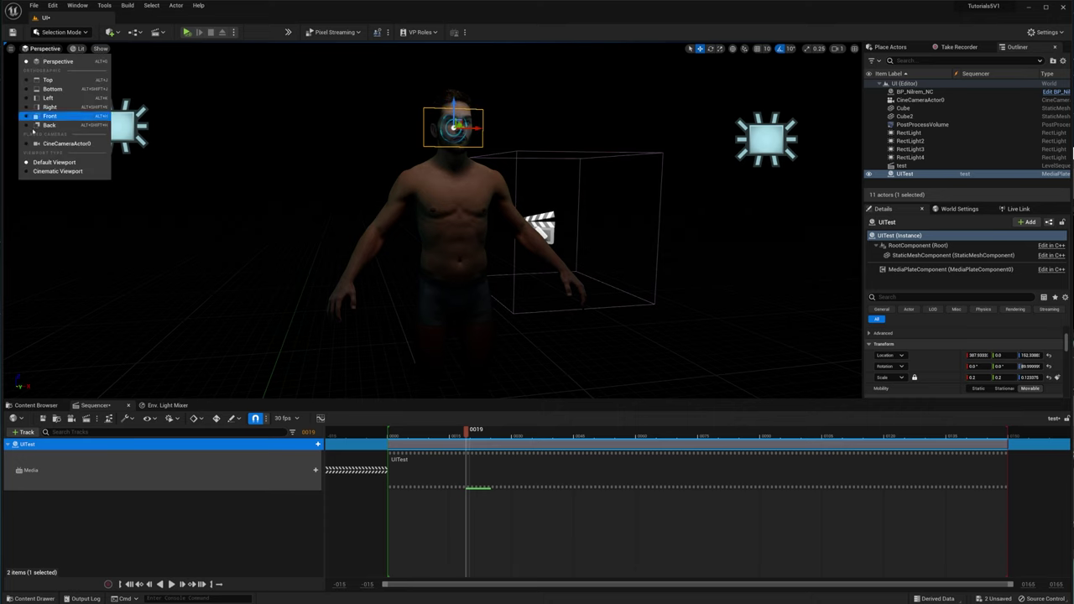
click(63, 145)
drag(198, 382, 311, 278)
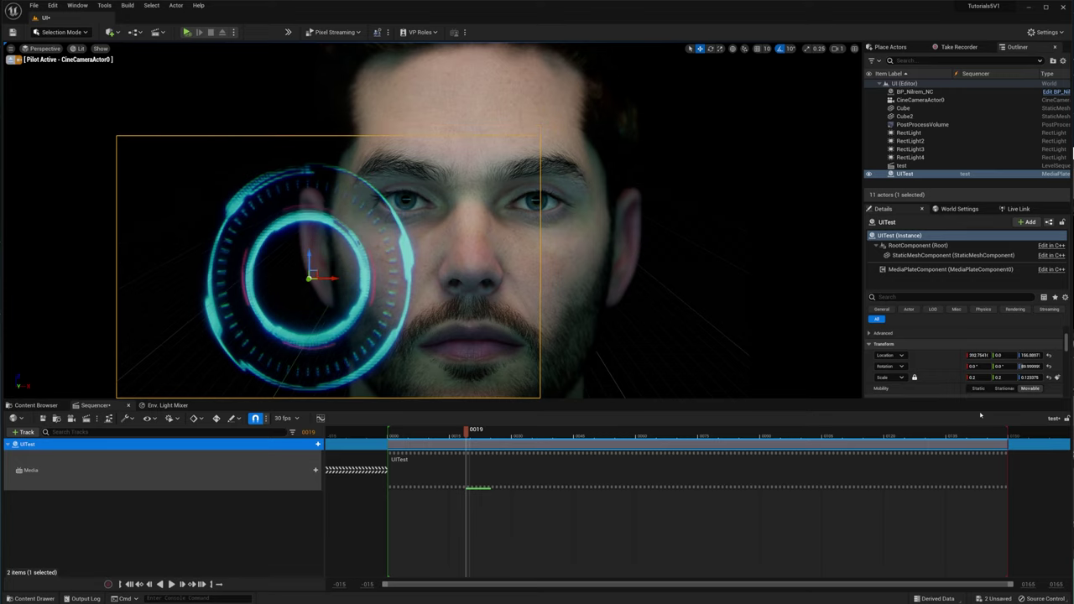
Set the UITest plate's proportional scale to 0.1 and move it toward the camera, beside the character's jaw.
click(975, 377)
text(0.1)
key(Return)
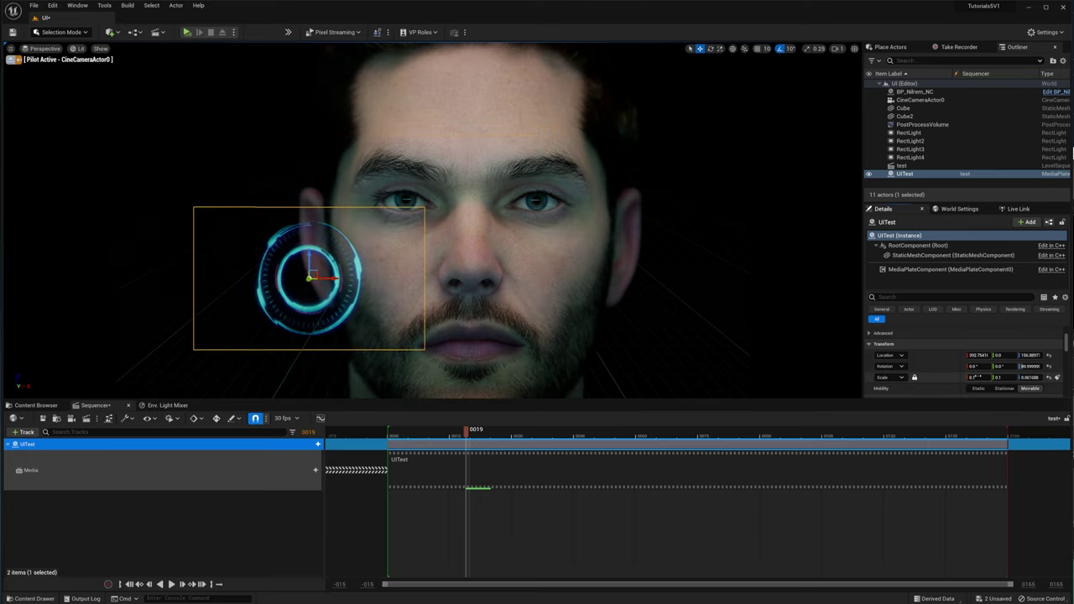
drag(327, 278, 296, 316)
Rotate the UITest plate about Z to angle it beside the face, and tilt it to a Y rotation of -10 degrees.
key(e)
key(ctrl+z)
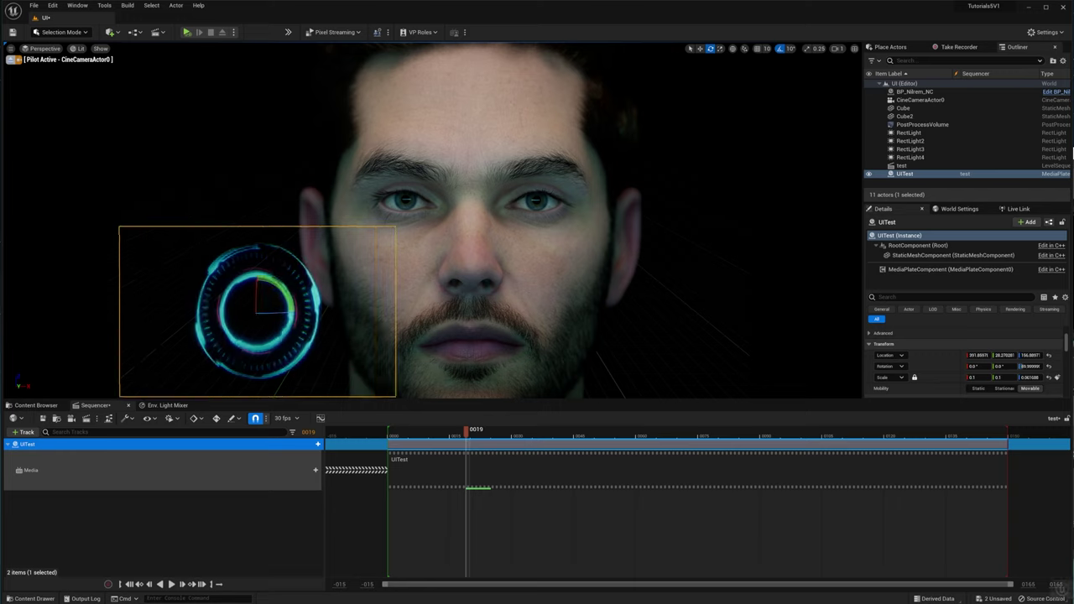
drag(278, 313, 297, 315)
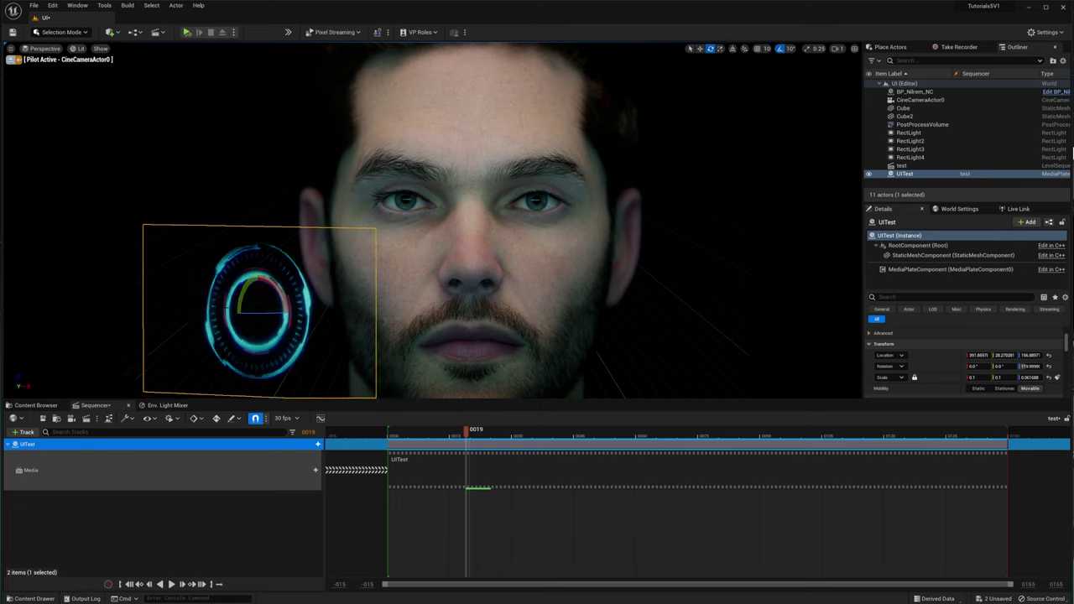
drag(241, 302, 236, 314)
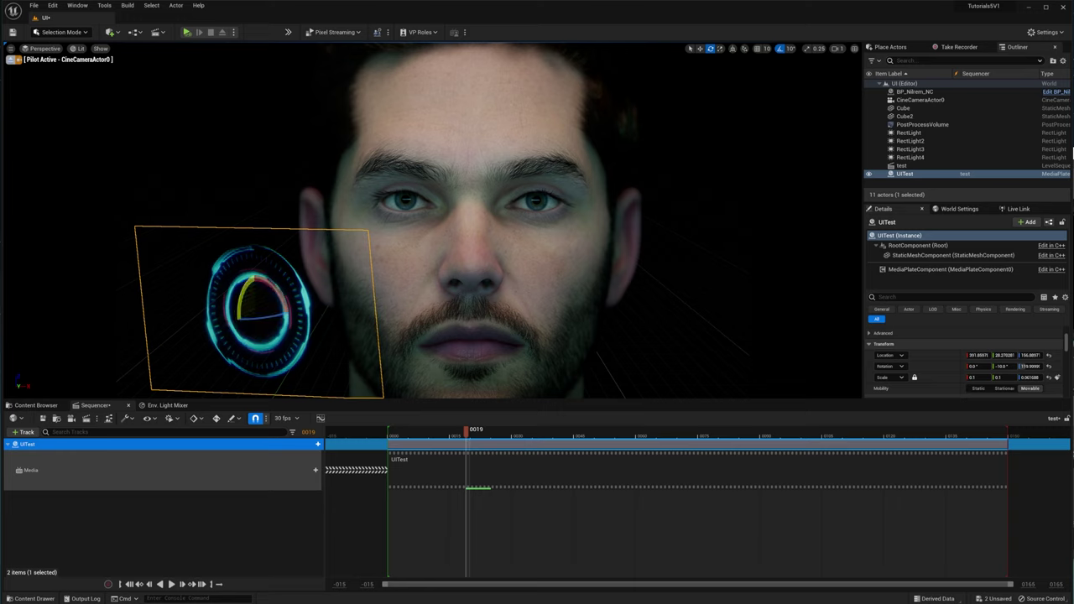
Return the playhead to frame 0, add CineCameraActor0 to the test sequence, and collapse the CineCameraActor0 and UITest tracks.
drag(467, 429, 389, 453)
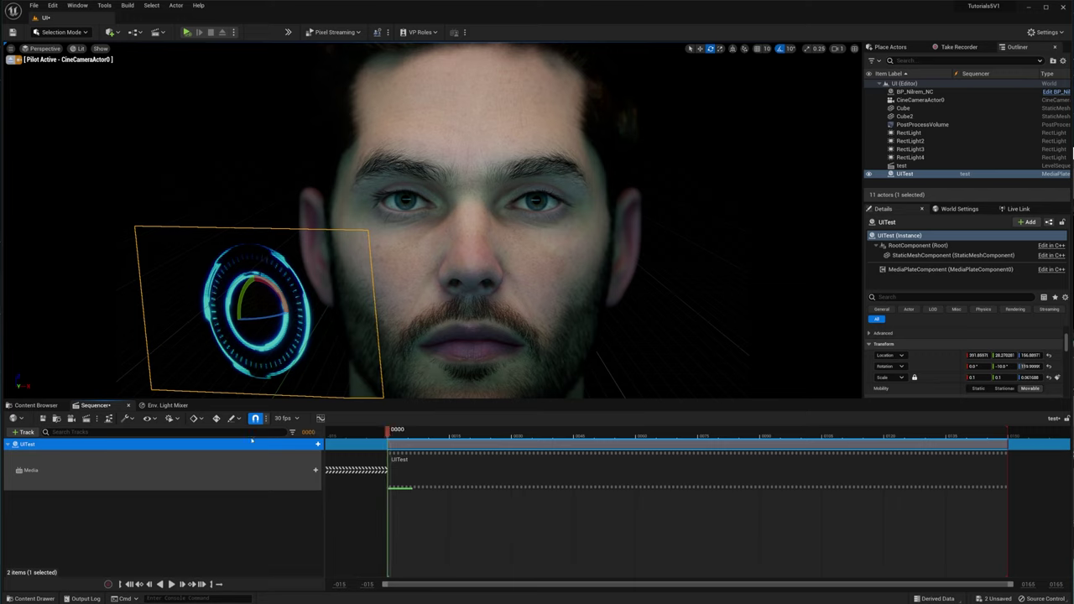
click(922, 100)
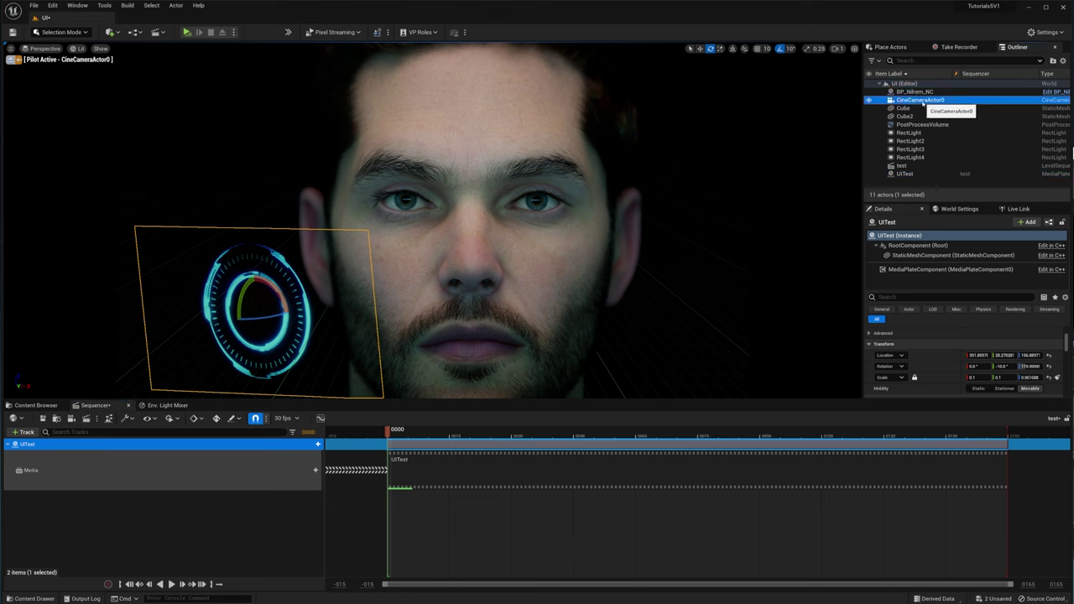
drag(923, 101, 214, 524)
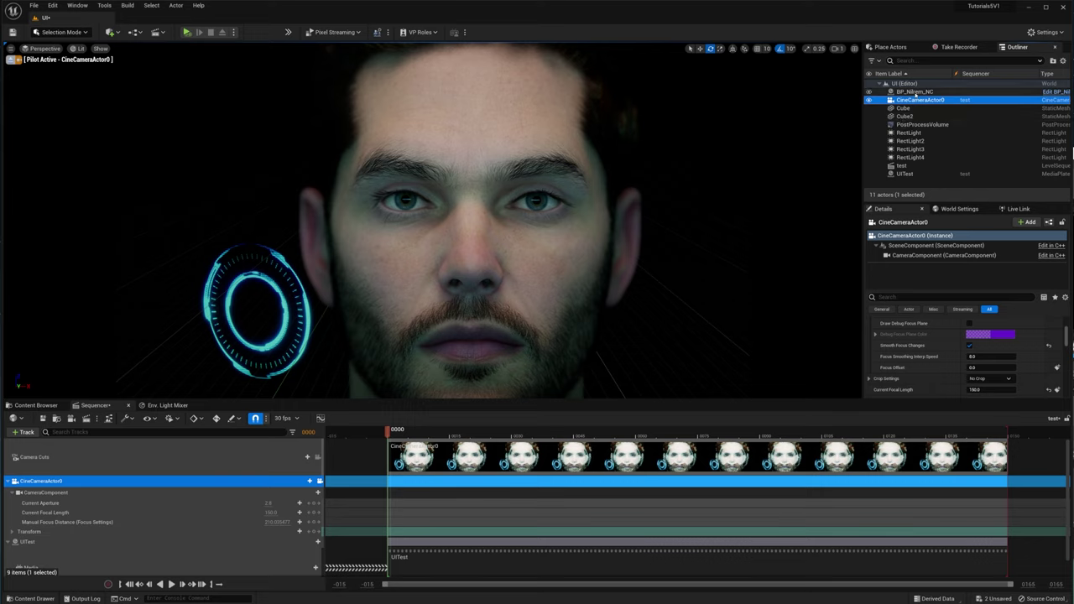
click(9, 481)
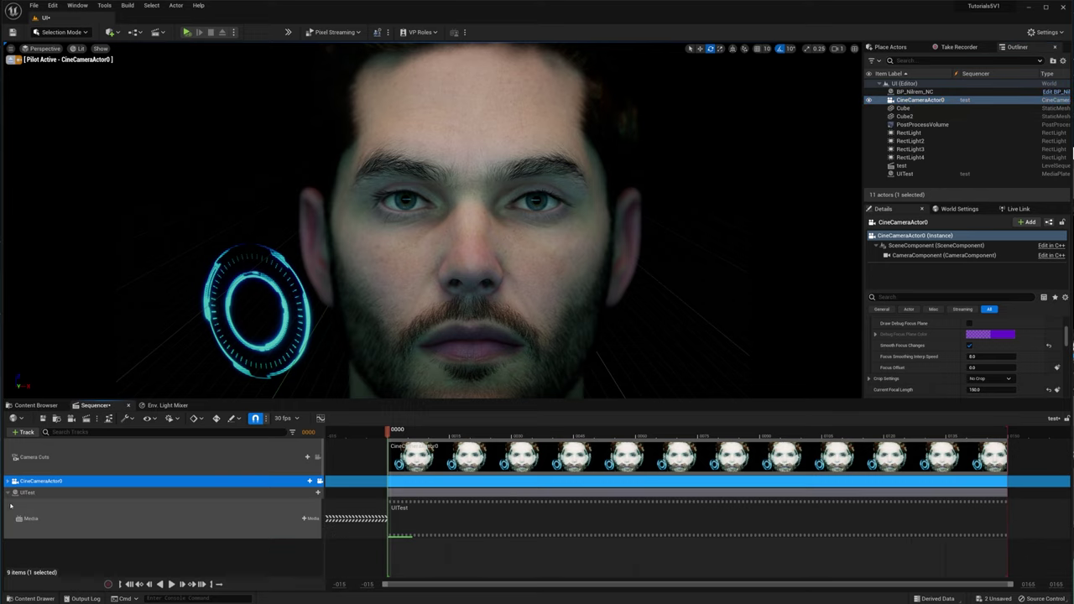
click(9, 492)
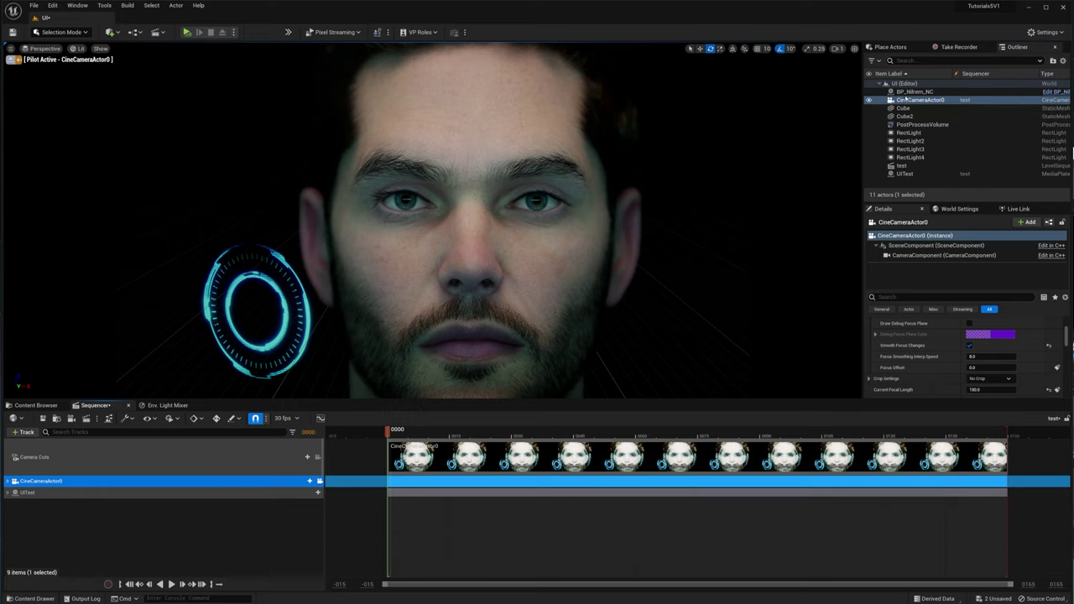
Add BP_Nilrem_NC to the test sequence and delete its Face_ControlBoard_CtrlRig track.
drag(907, 92, 240, 550)
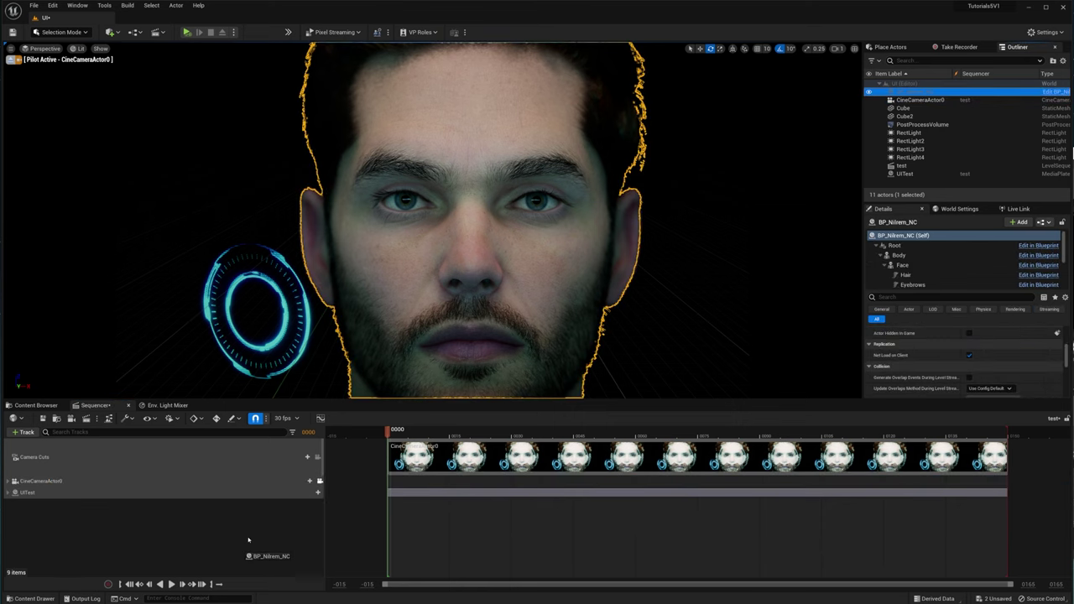
drag(248, 539, 244, 537)
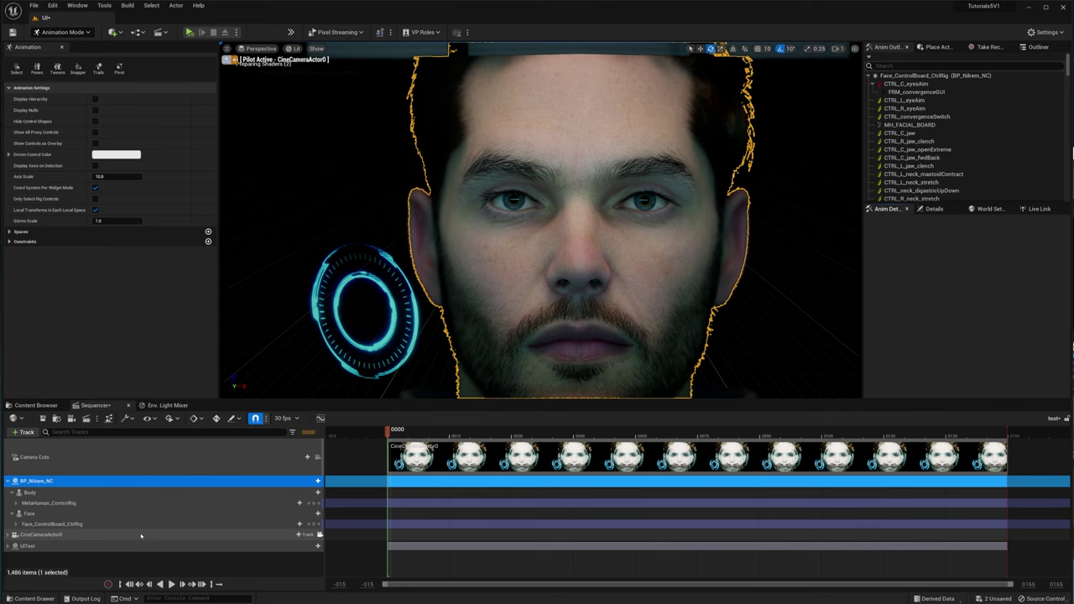
click(64, 503)
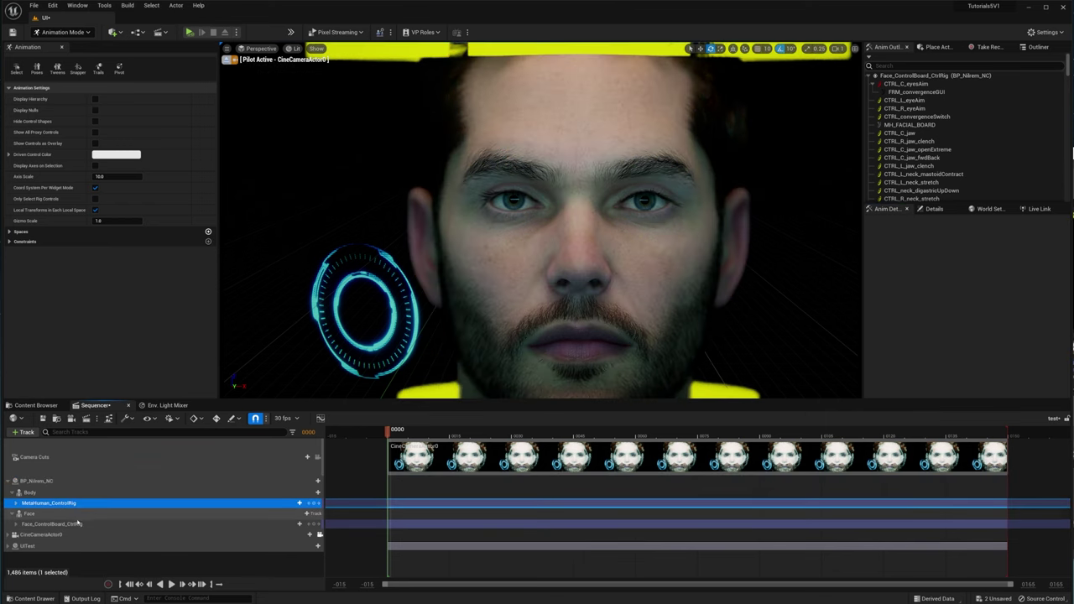
click(79, 523)
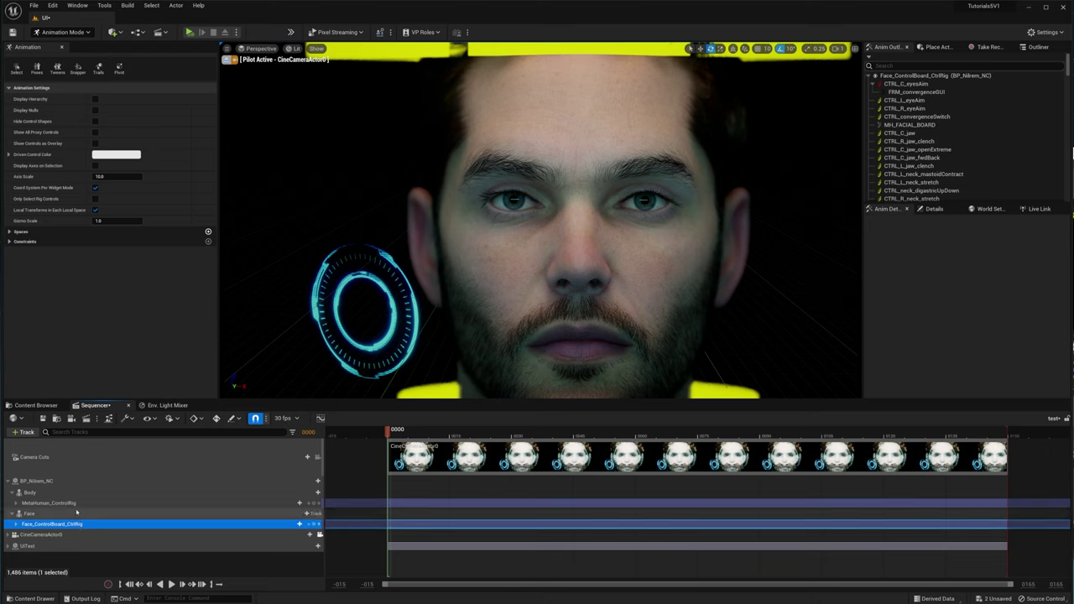
key(Delete)
Select the body's MetaHuman_ControlRig, and move the UITest plate inward so it sits closer to the character's jaw.
click(77, 504)
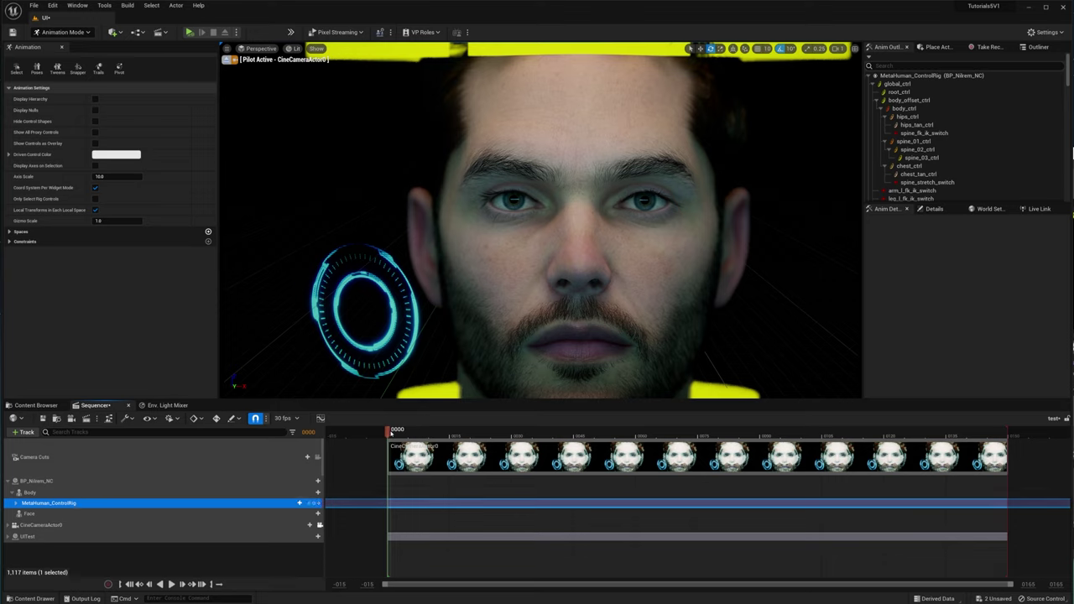
click(365, 310)
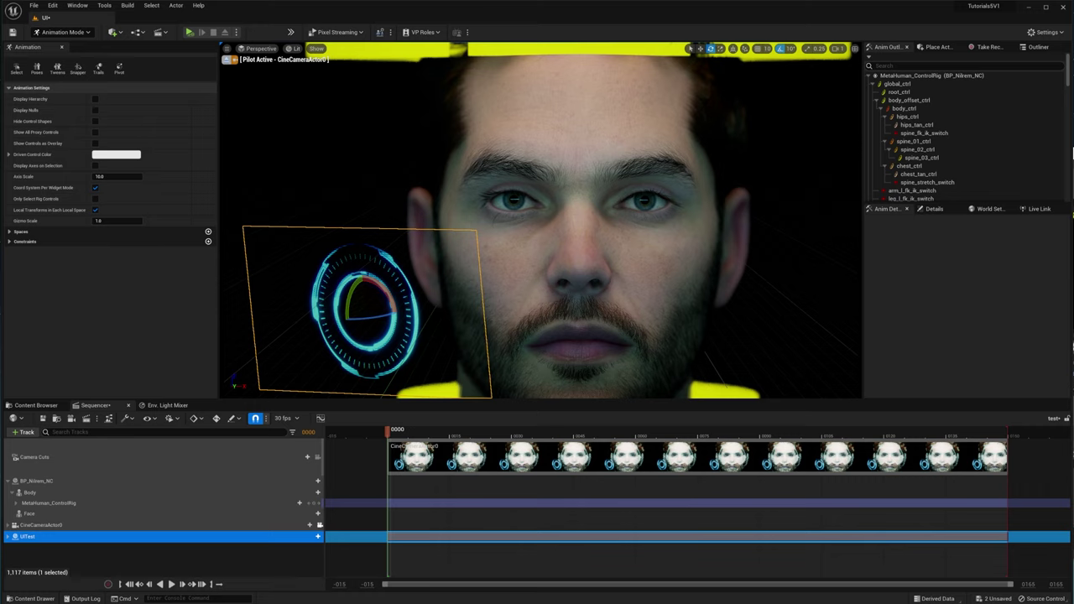
key(w)
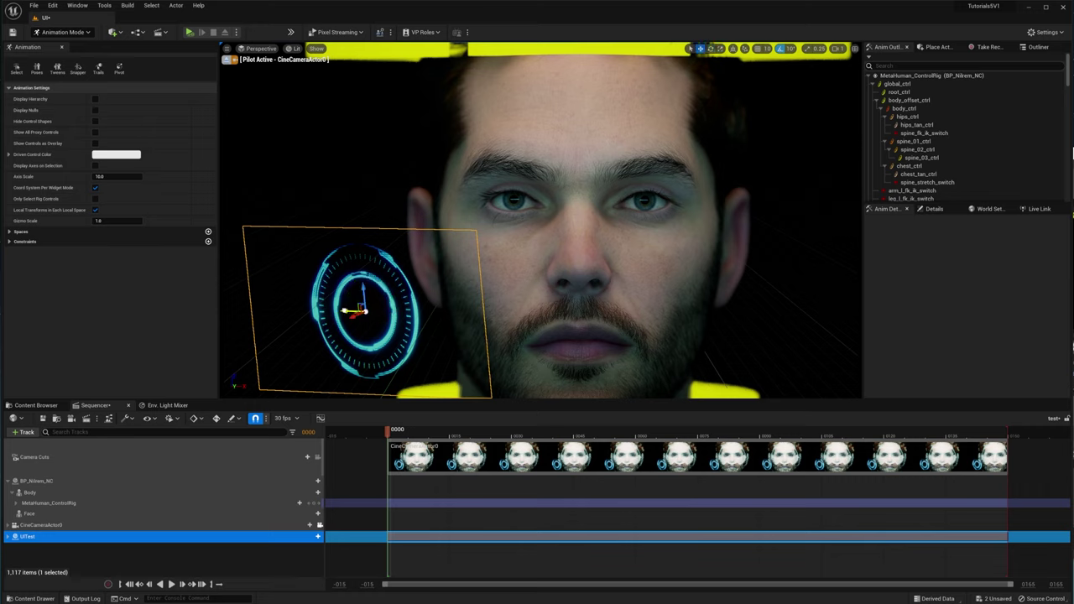
drag(346, 312, 391, 320)
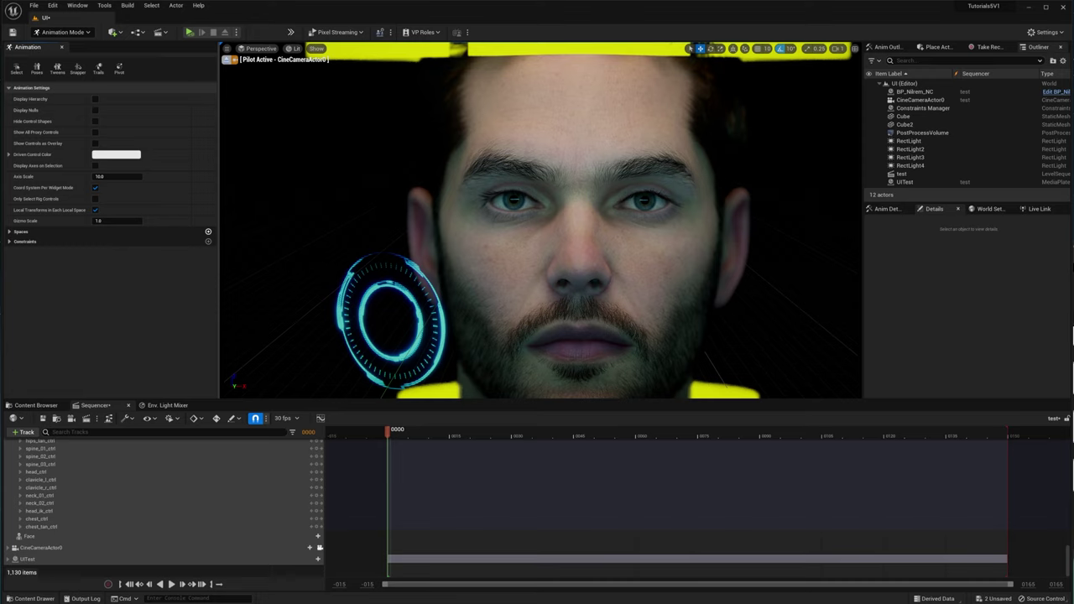
Collapse the BP_Nilrem_NC track in the sequence and open the constraint choices for the UITest plate.
click(363, 310)
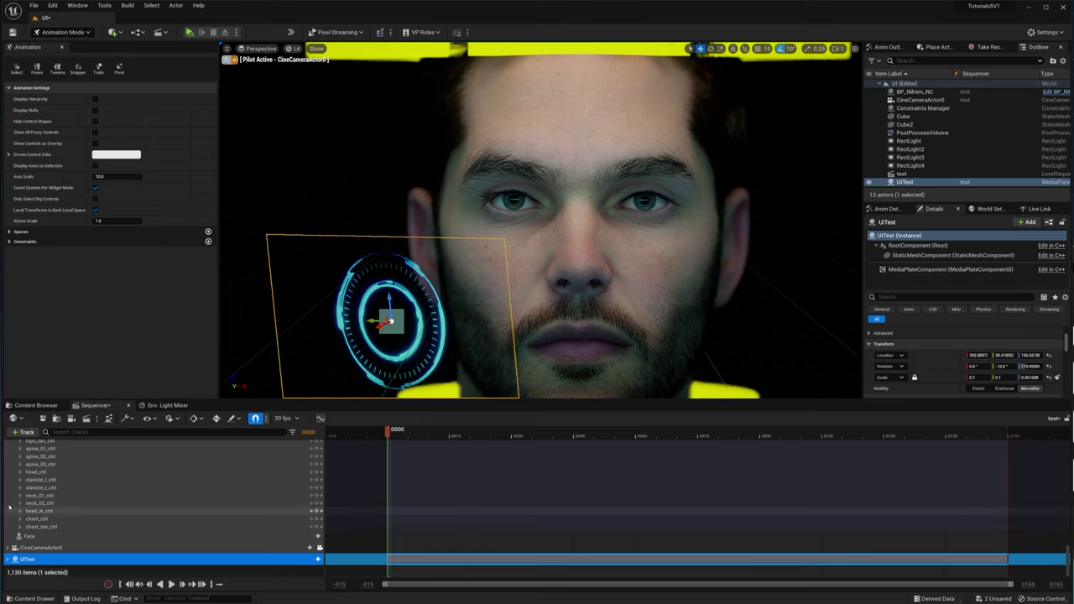
scroll(43, 492, up, 4)
scroll(43, 492, up, 6)
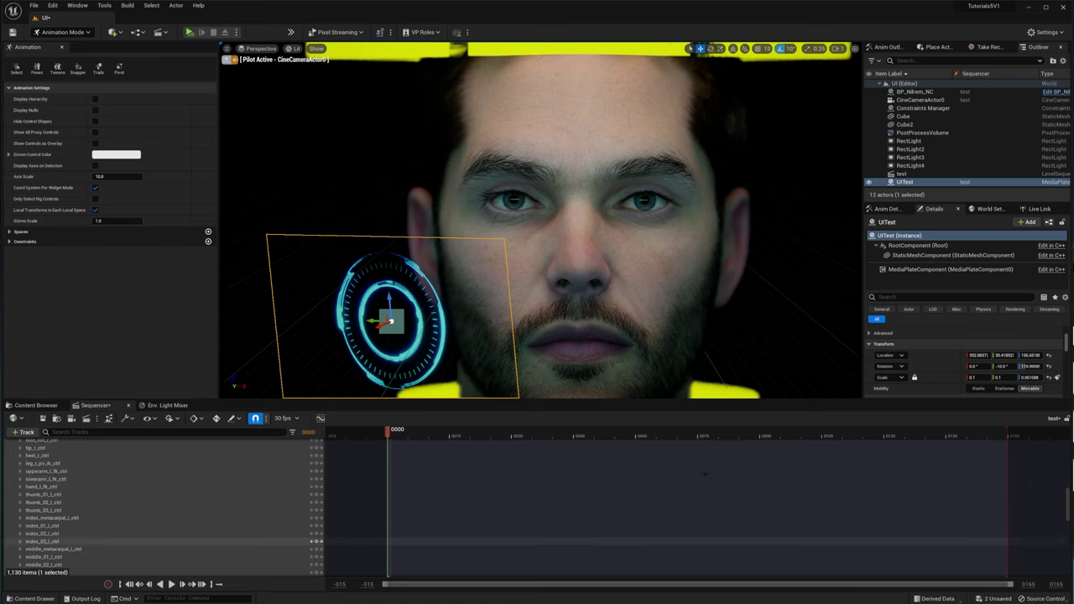
scroll(44, 492, up, 5)
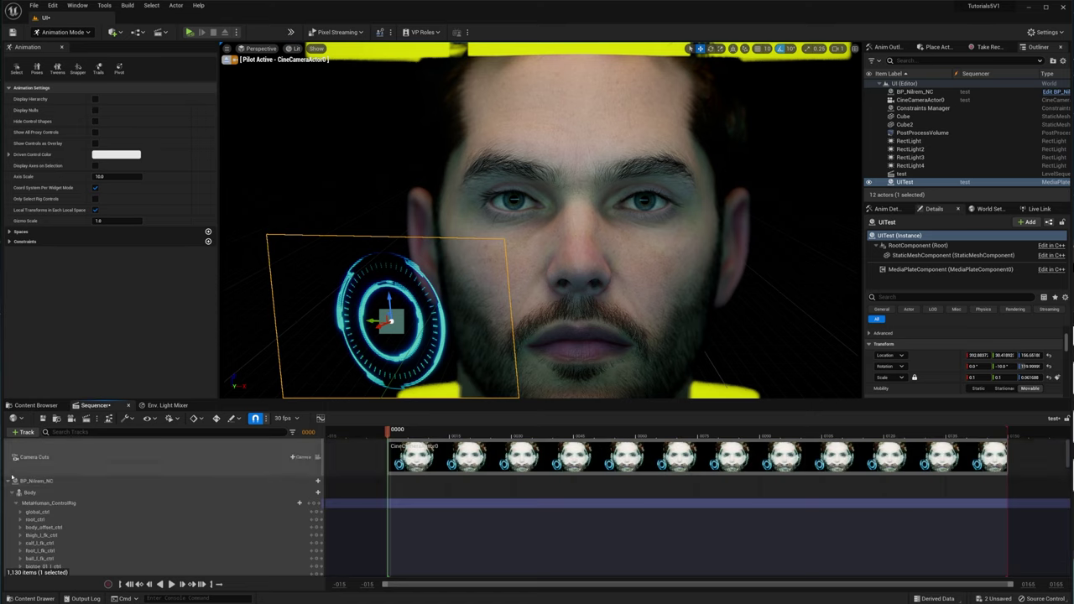
click(10, 481)
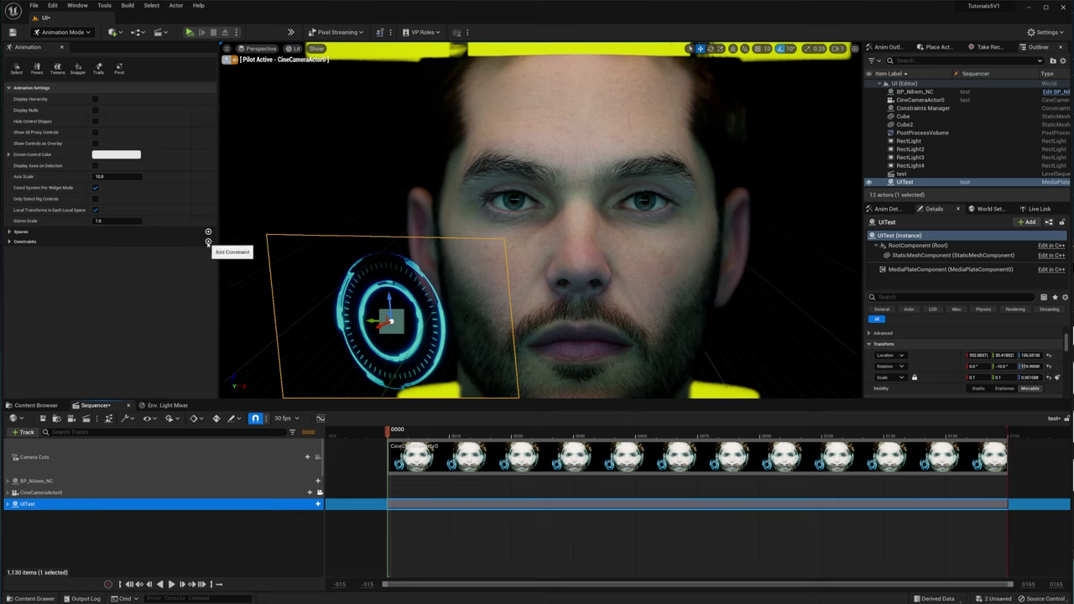
click(208, 242)
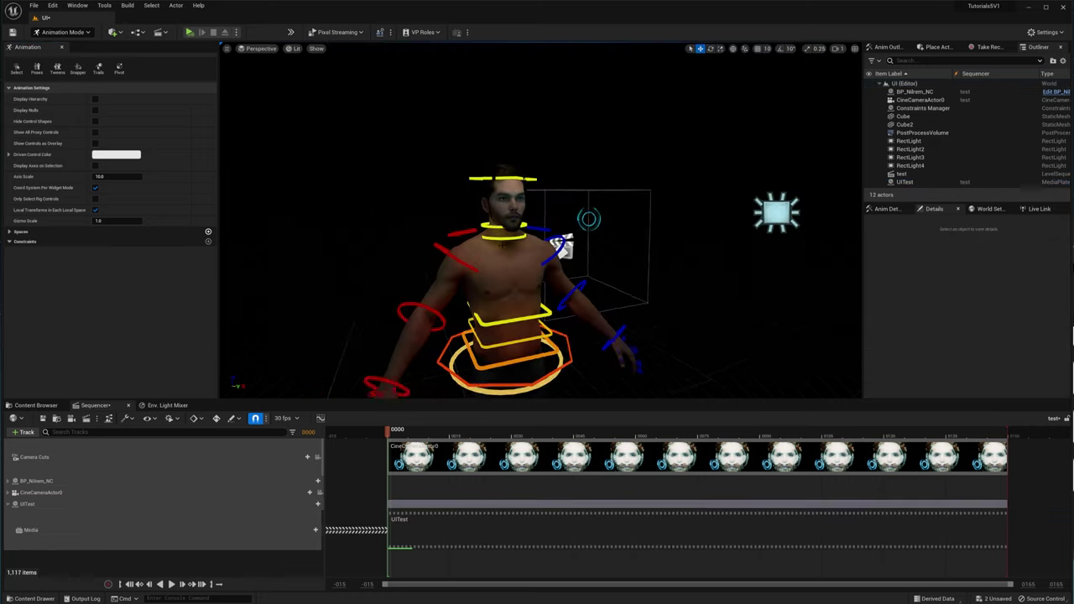
Move the UITest plate up against the character's cheek, checking it from the side, and return to the CineCameraActor0 view.
right_drag(537, 252, 638, 252)
right_drag(482, 265, 469, 250)
click(466, 252)
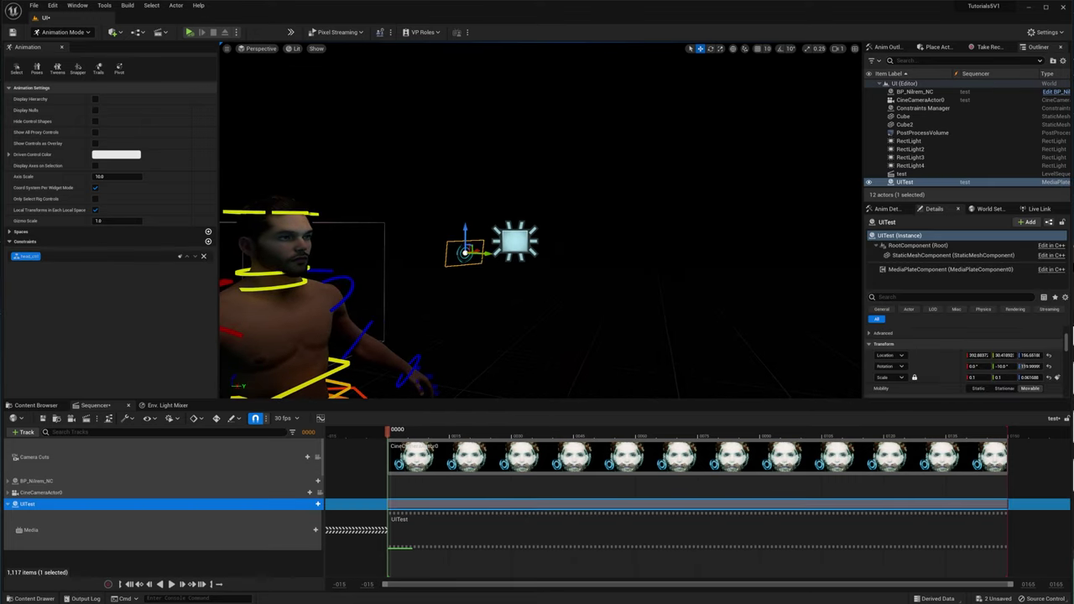
key(f)
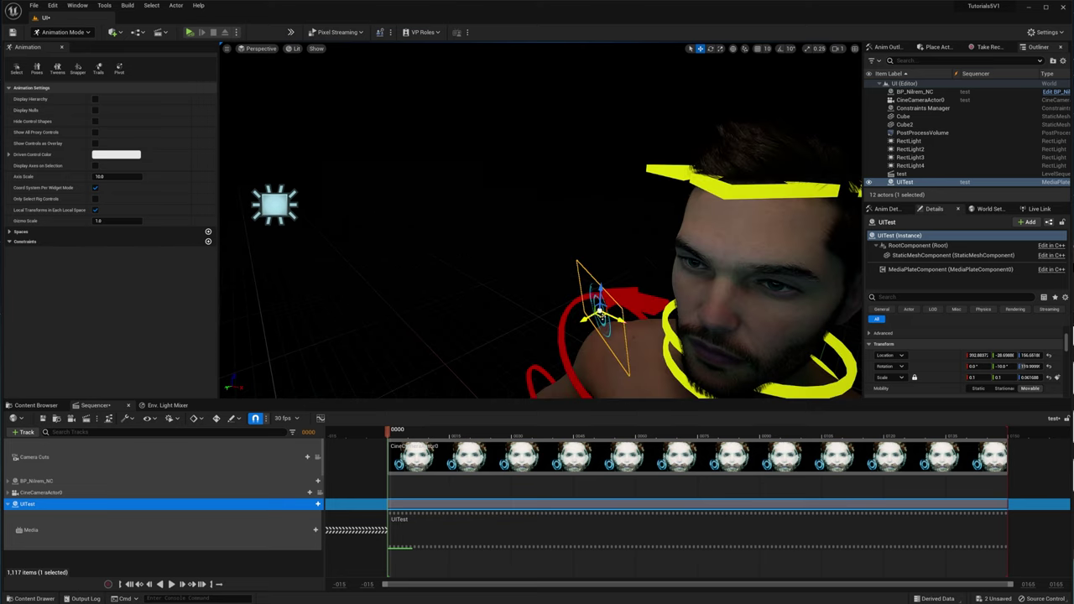
drag(602, 315, 472, 308)
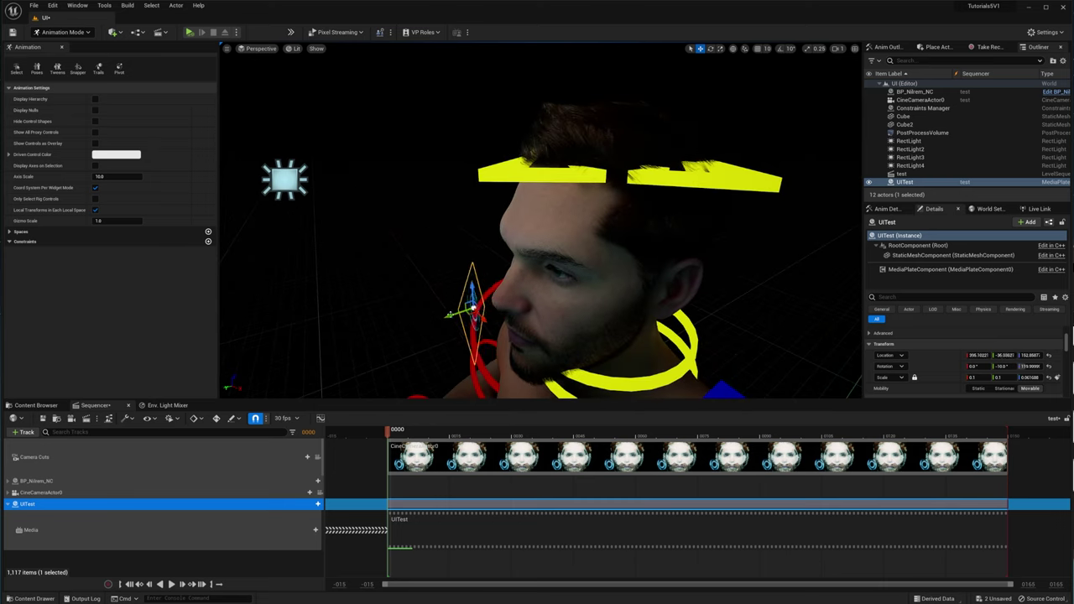
click(257, 48)
click(283, 143)
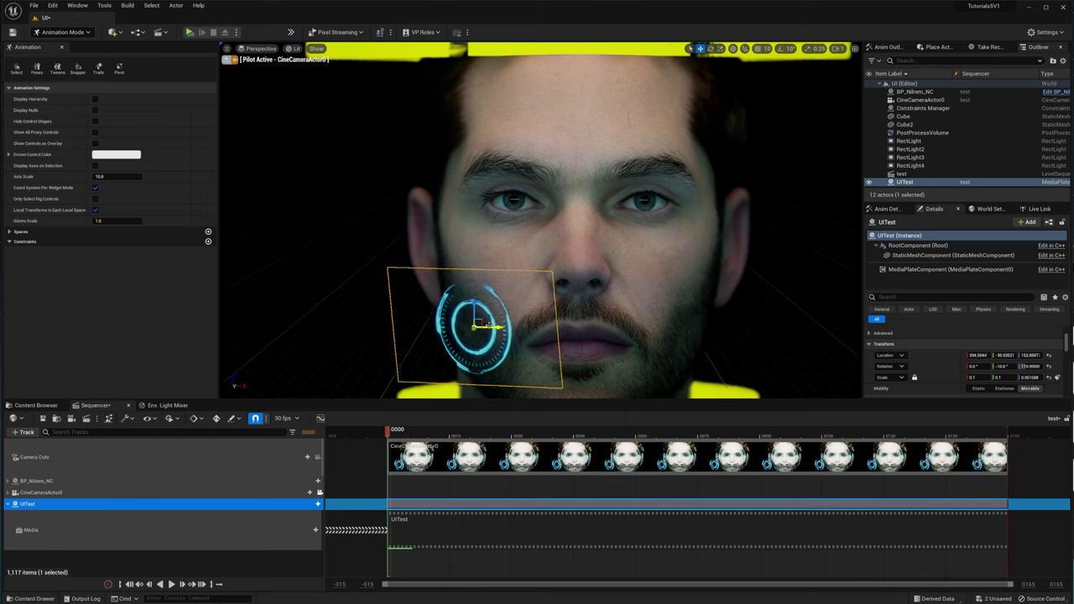
Add a Parent constraint that attaches the UITest plate to the character's head control.
click(208, 242)
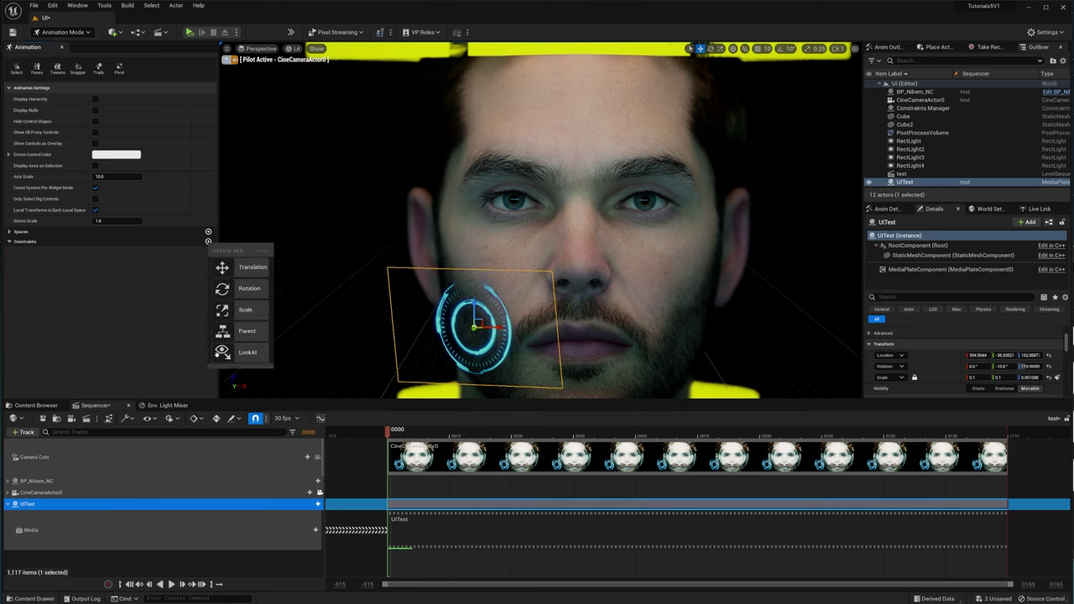
click(252, 331)
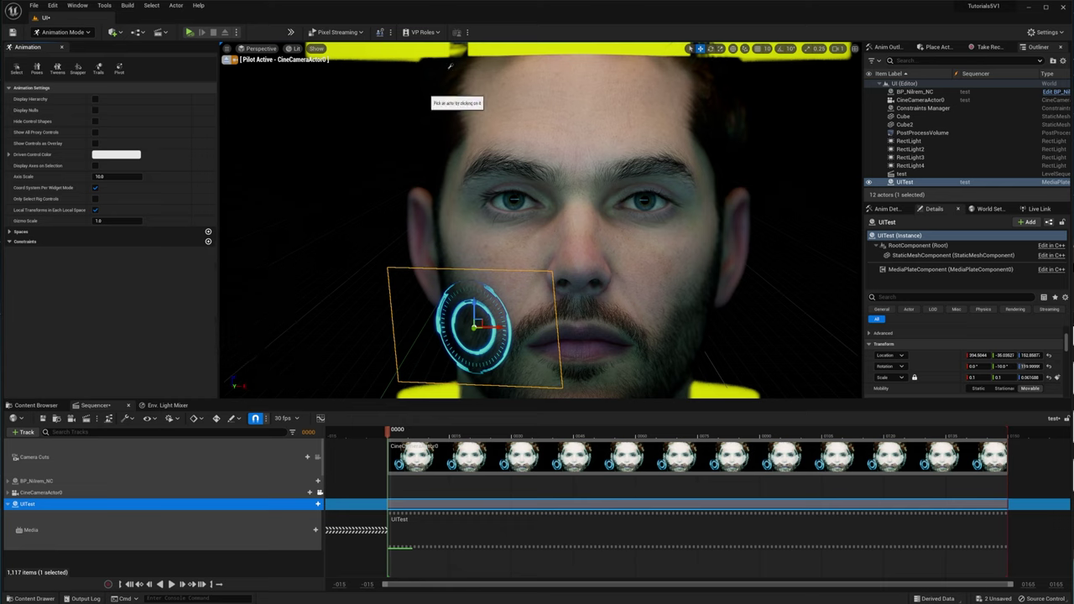
click(495, 57)
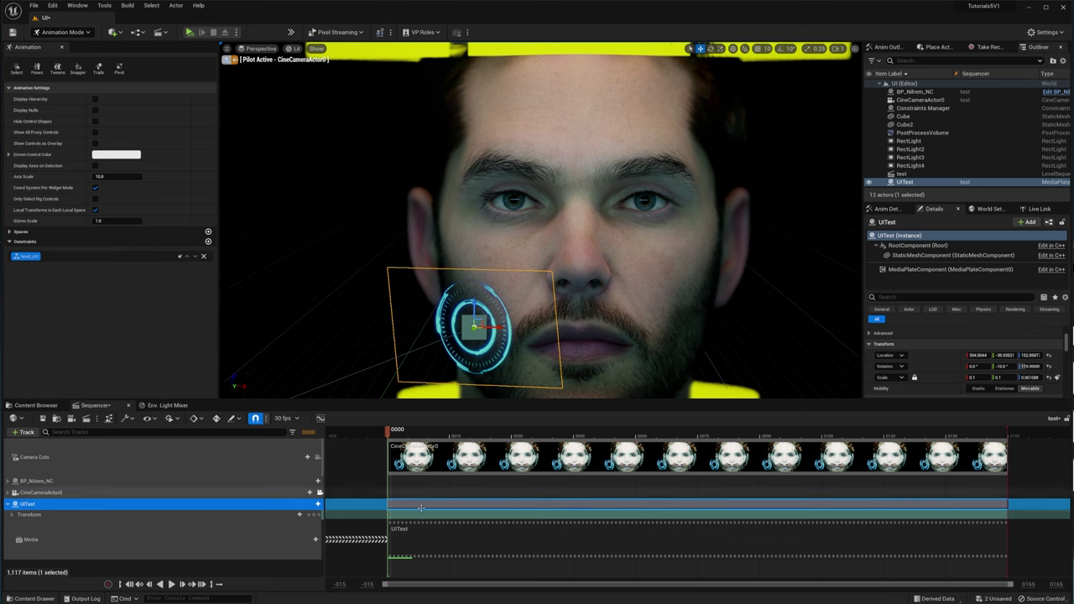
Rotate the head control to test whether the UITest plate follows it, and undo the test rotations.
click(505, 50)
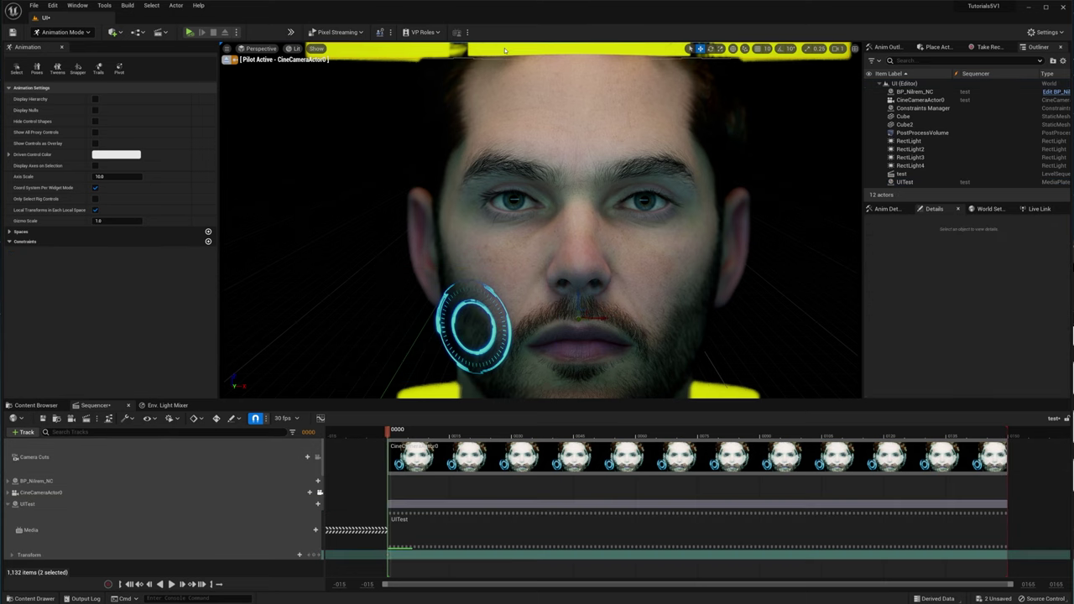
key(e)
drag(567, 322, 615, 320)
mouse_move(554, 300)
mouse_down()
mouse_move(575, 286)
mouse_move(549, 305)
mouse_up()
drag(615, 318, 549, 319)
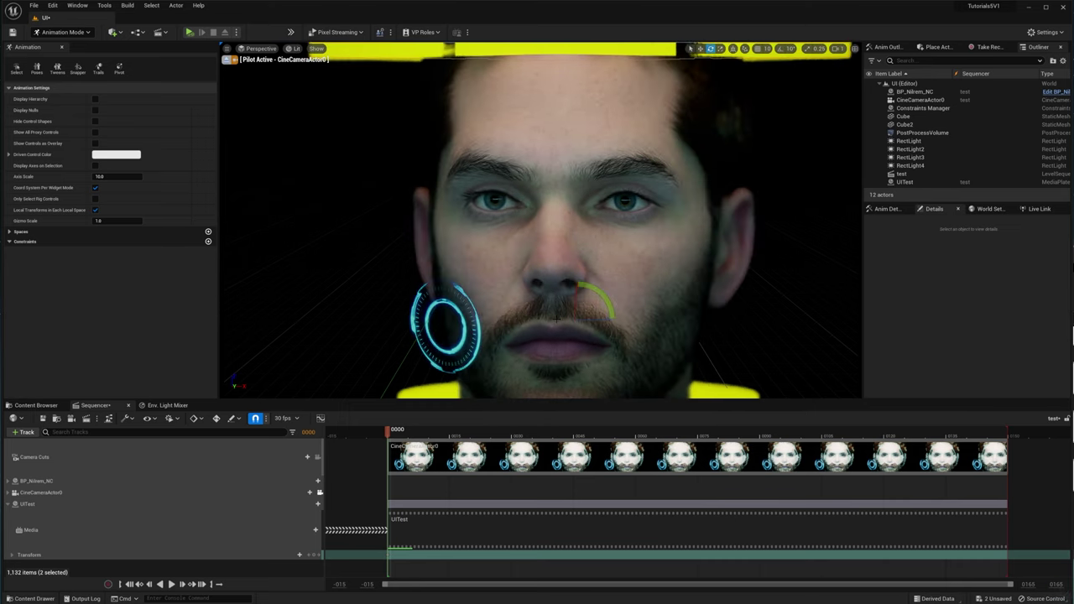
key(ctrl+z)
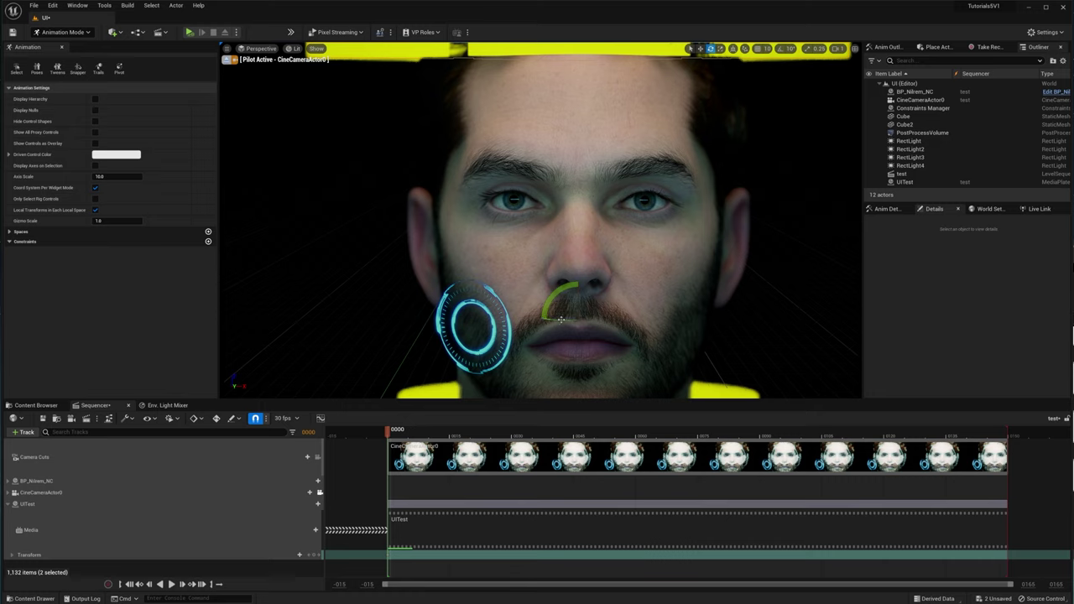
mouse_move(560, 318)
mouse_down()
mouse_move(618, 320)
mouse_move(564, 319)
mouse_up()
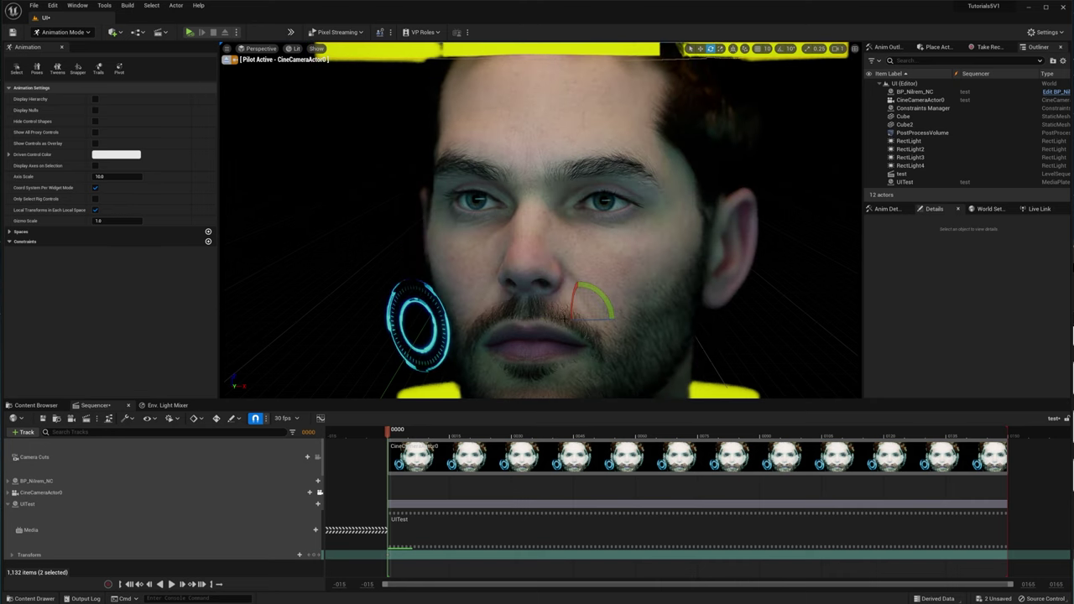
key(ctrl+z)
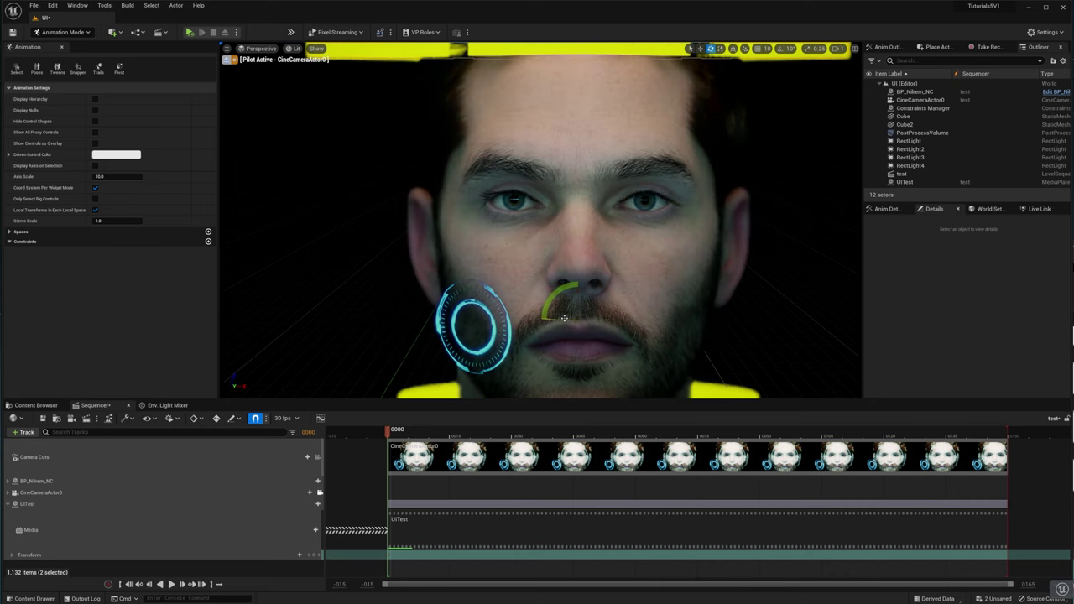